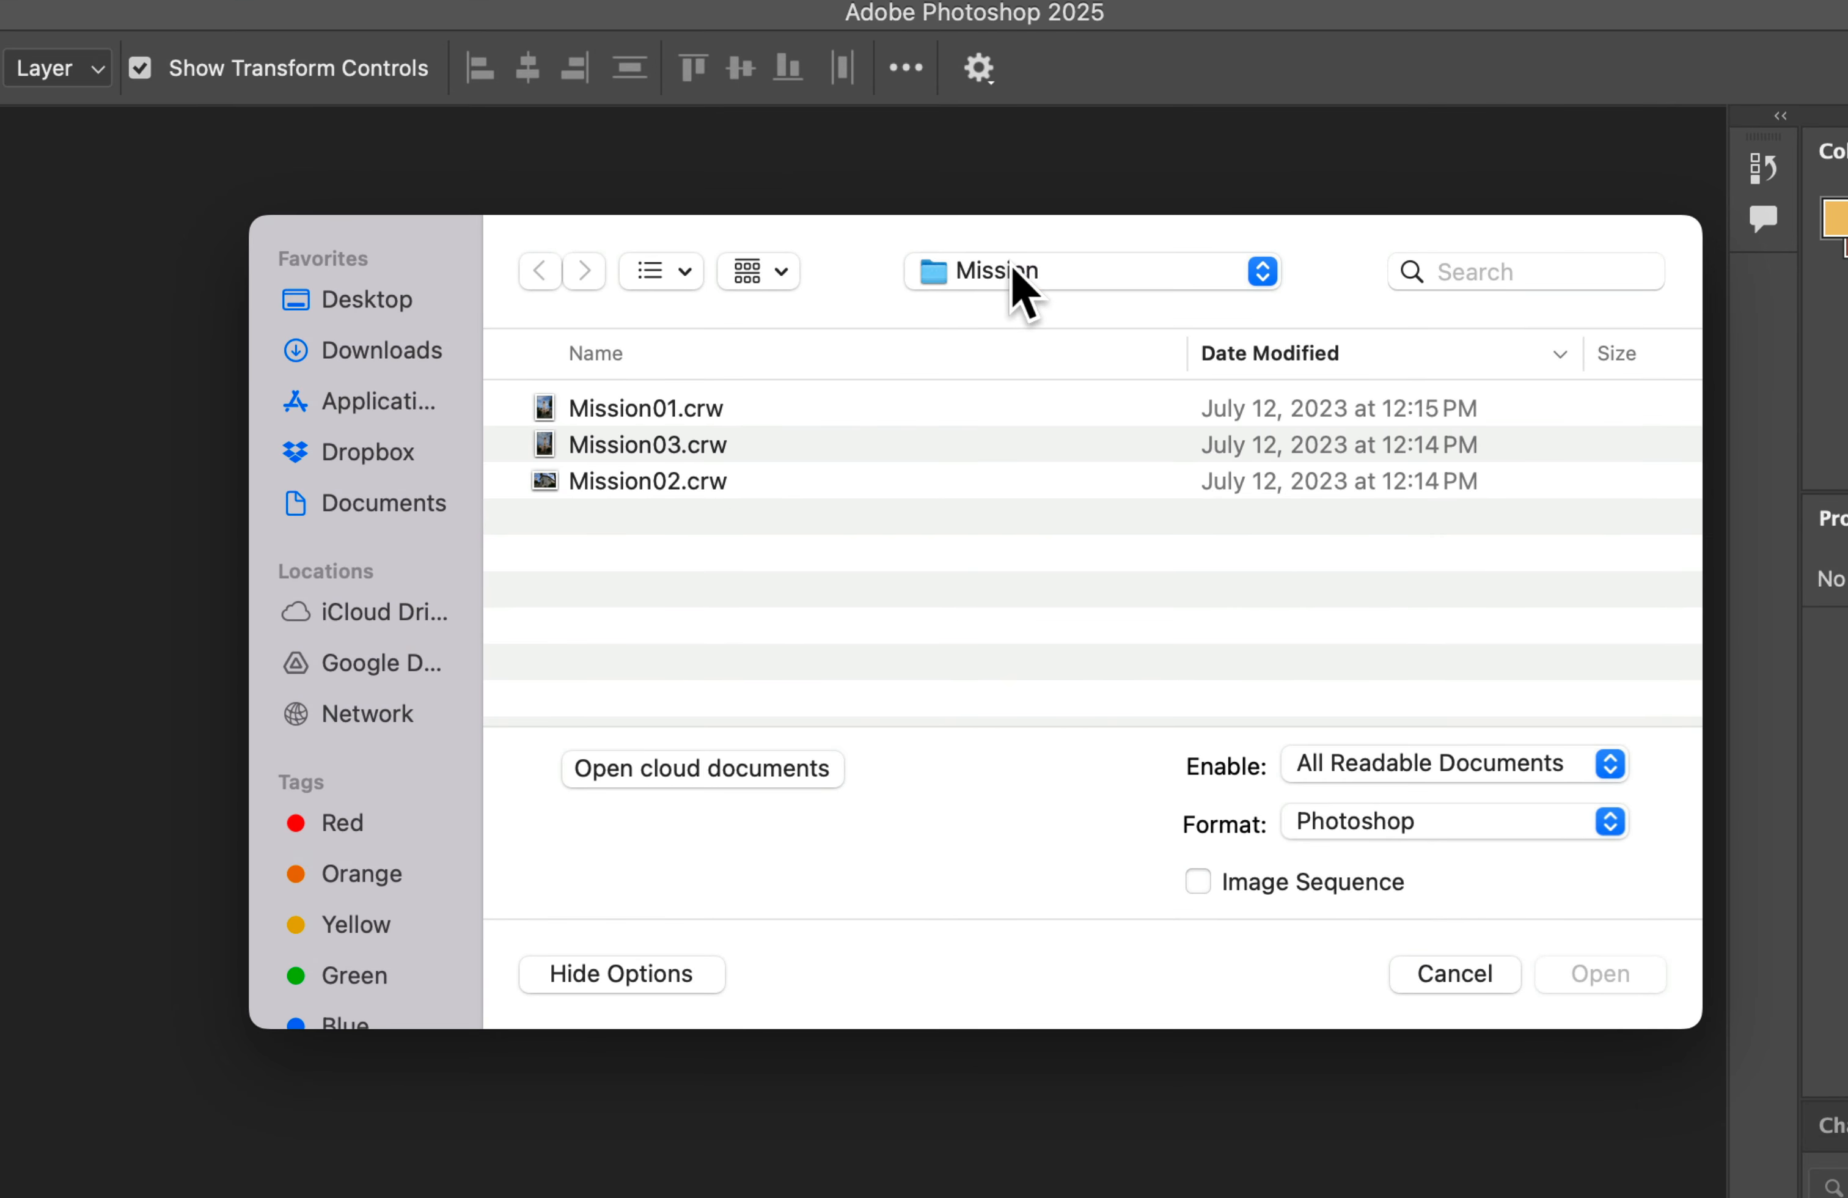
Step: Open Mission01.crw, Mission02.crw and Mission03.crw together from the Mission folder inside Lesson12
click(1015, 272)
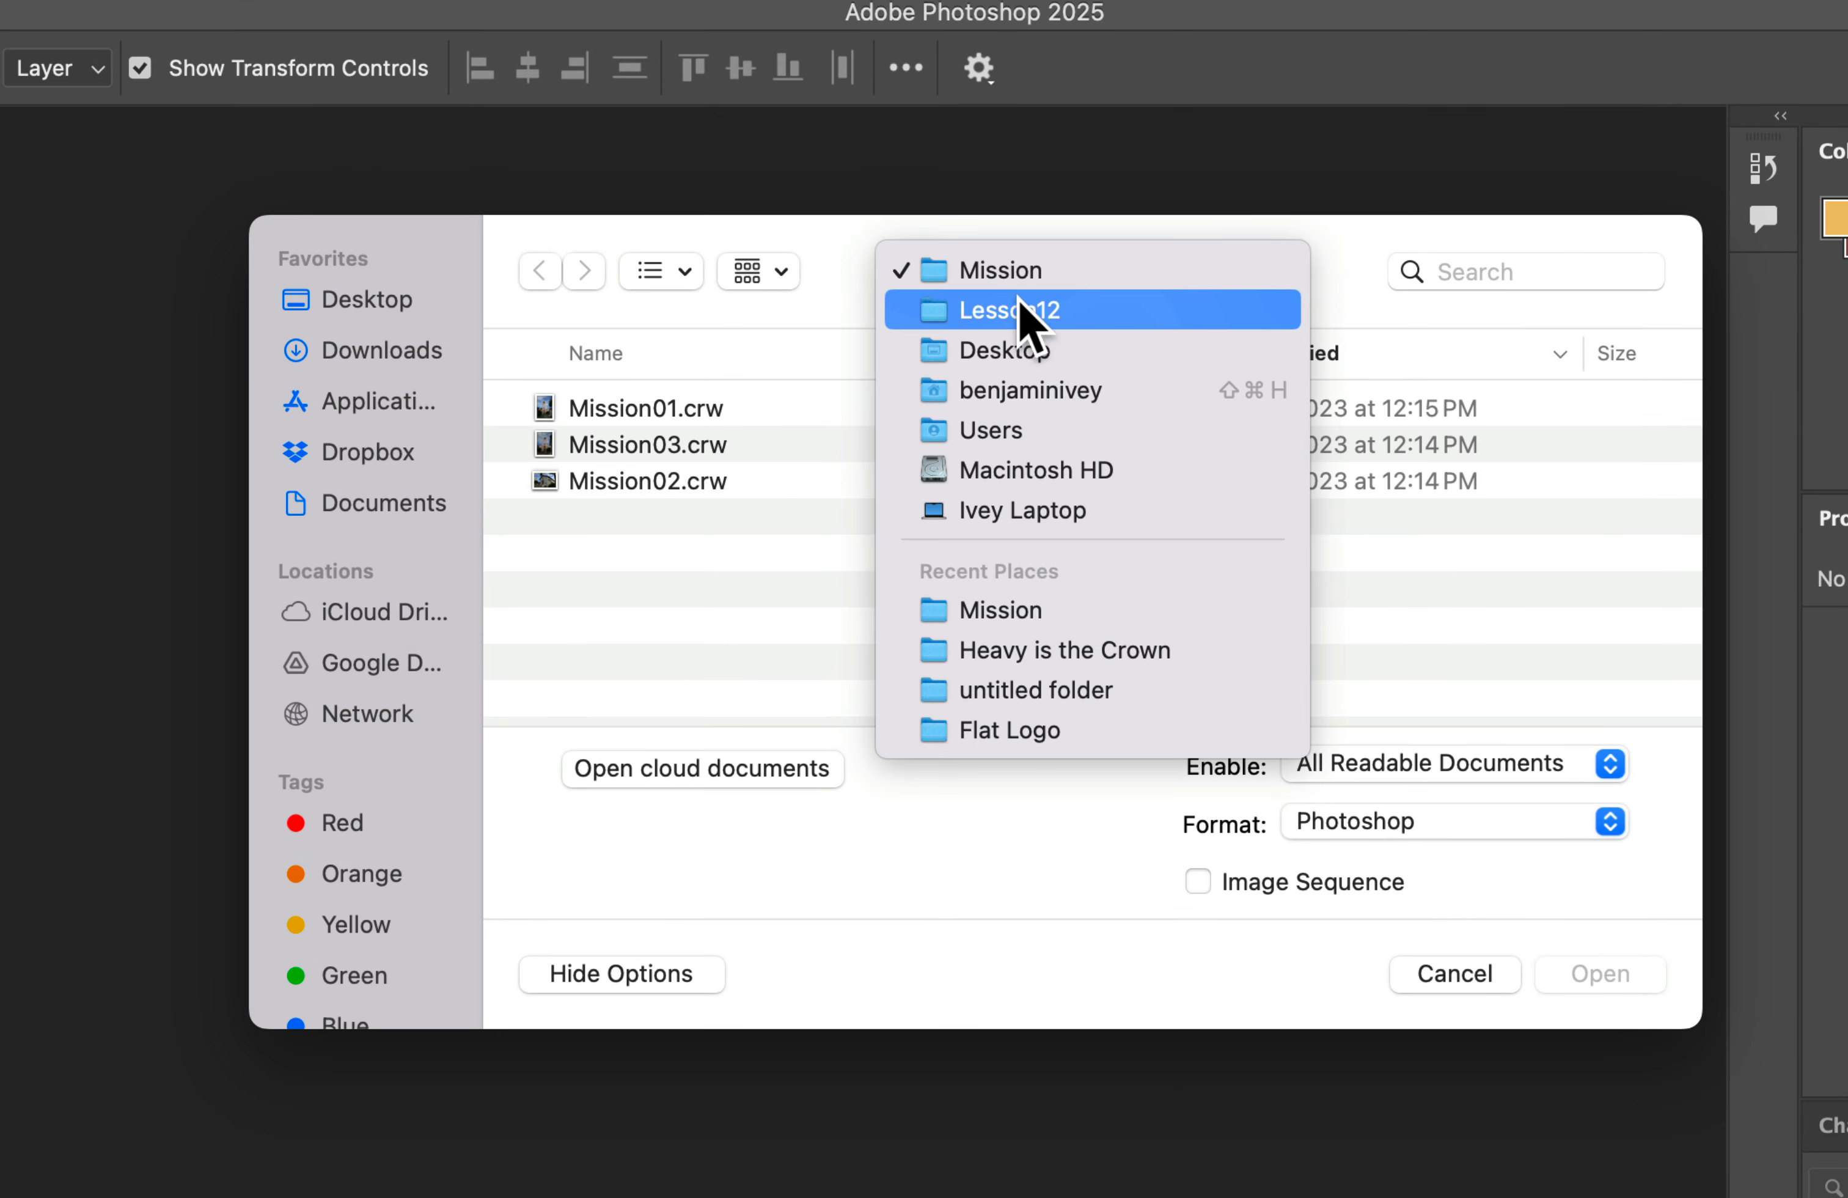
click(1023, 305)
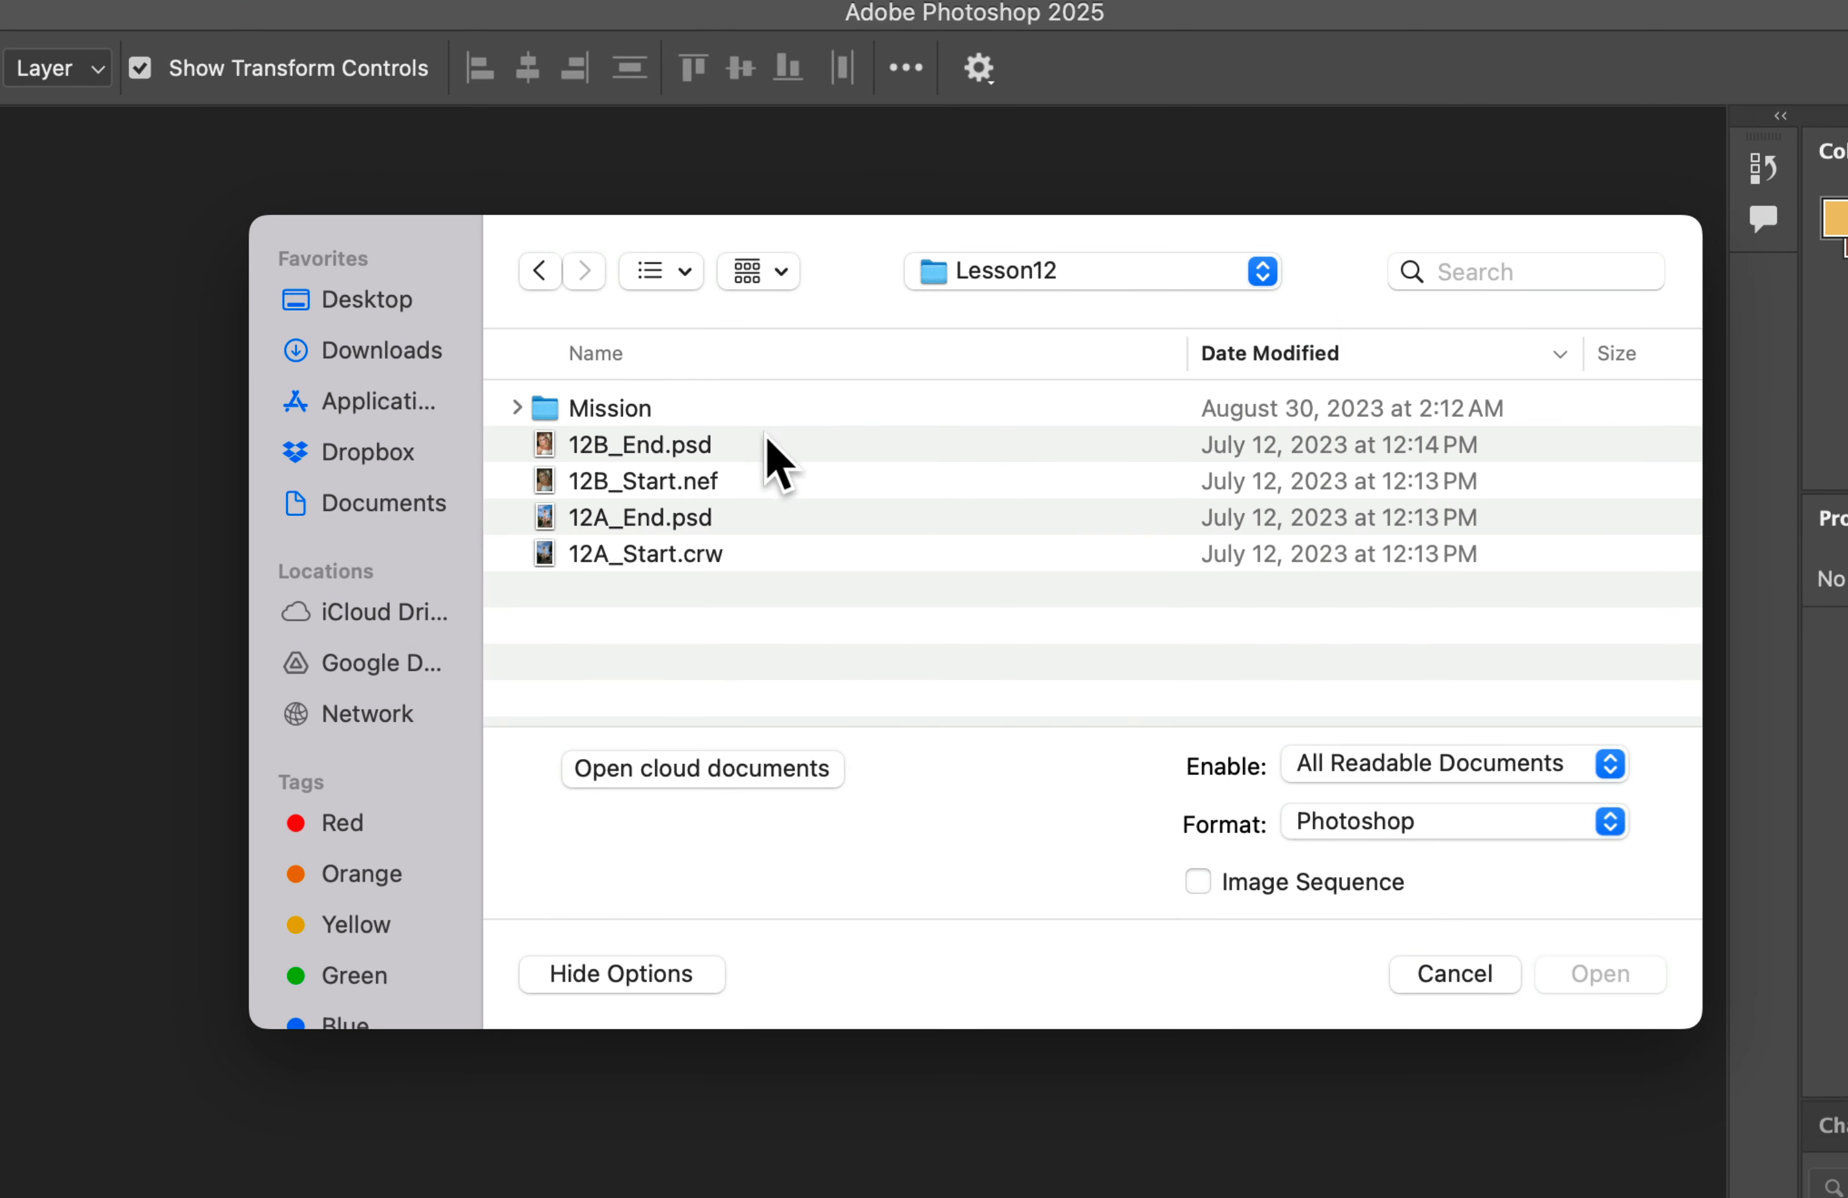
double_click(650, 412)
drag(694, 536, 602, 402)
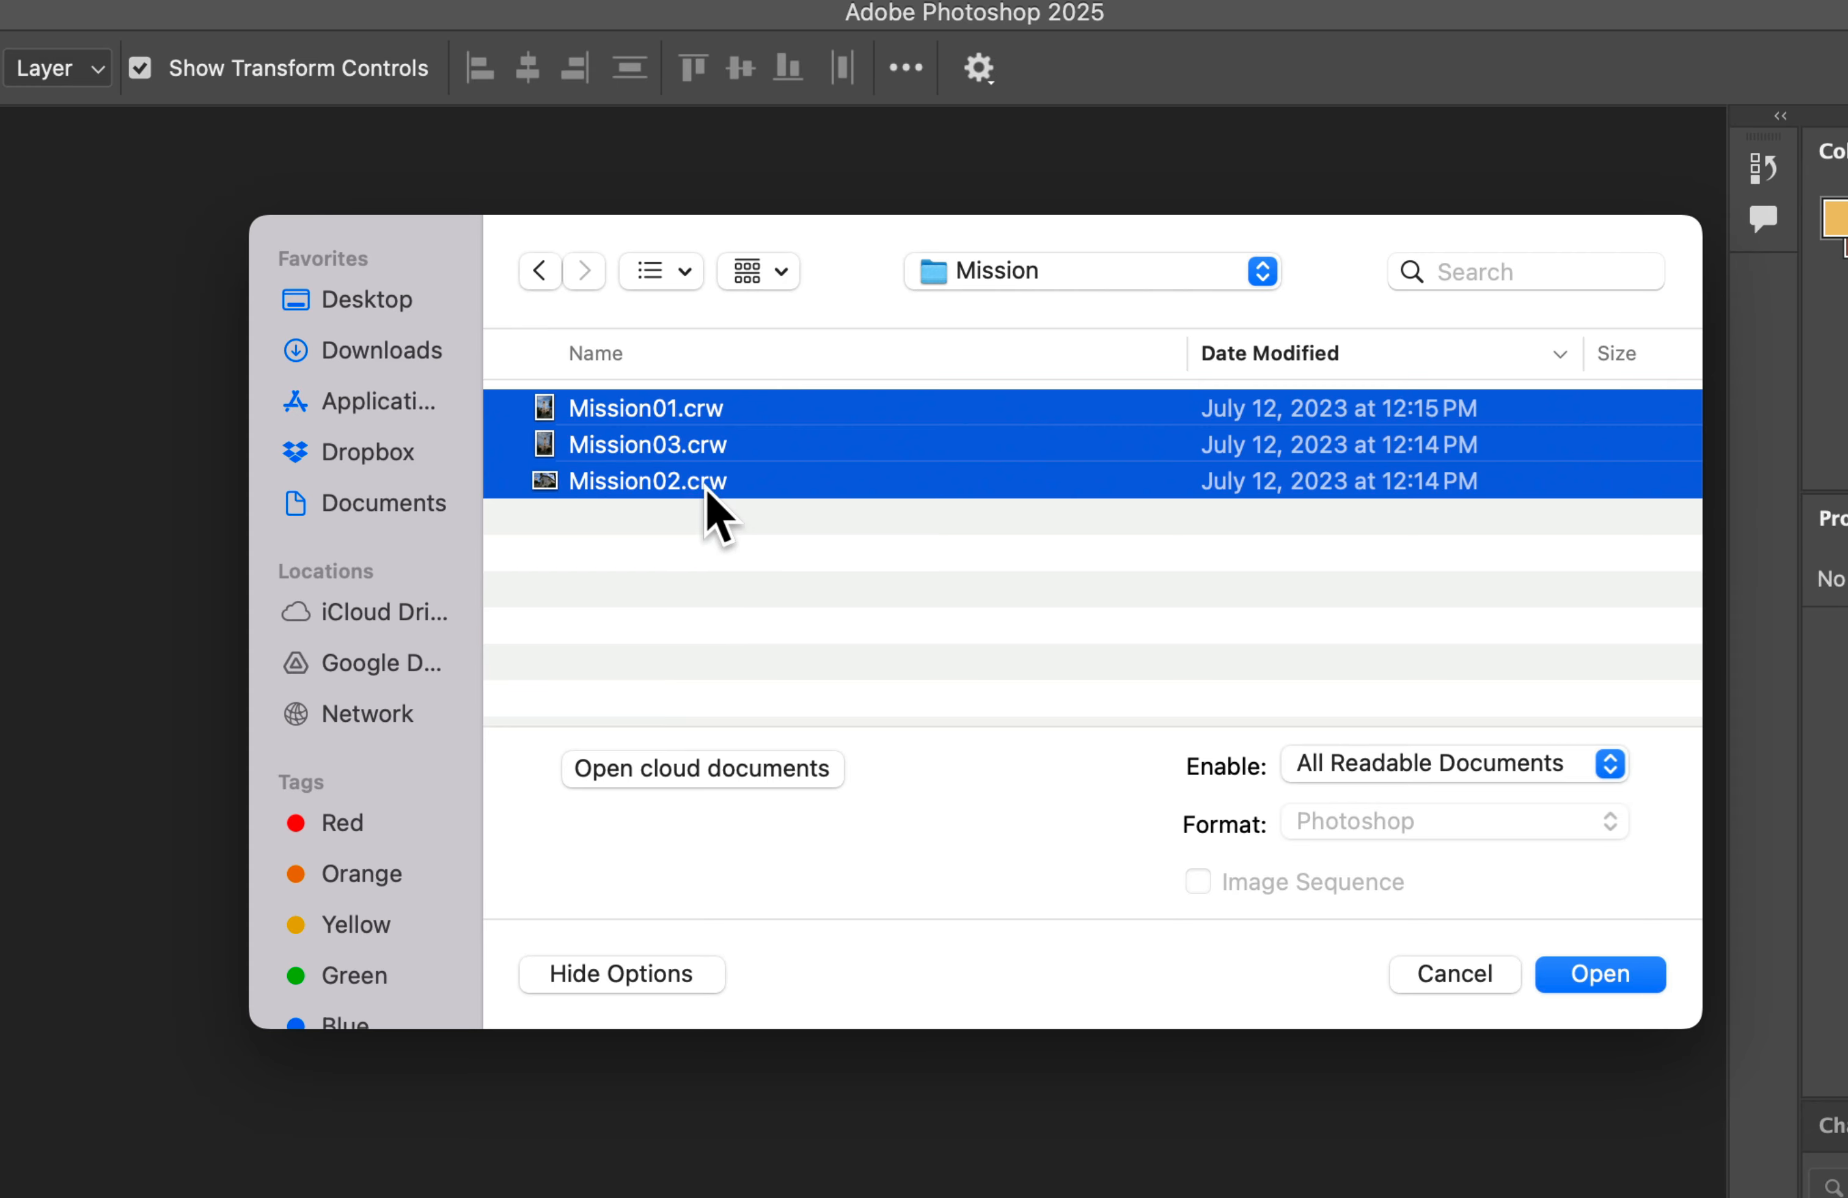
click(1599, 974)
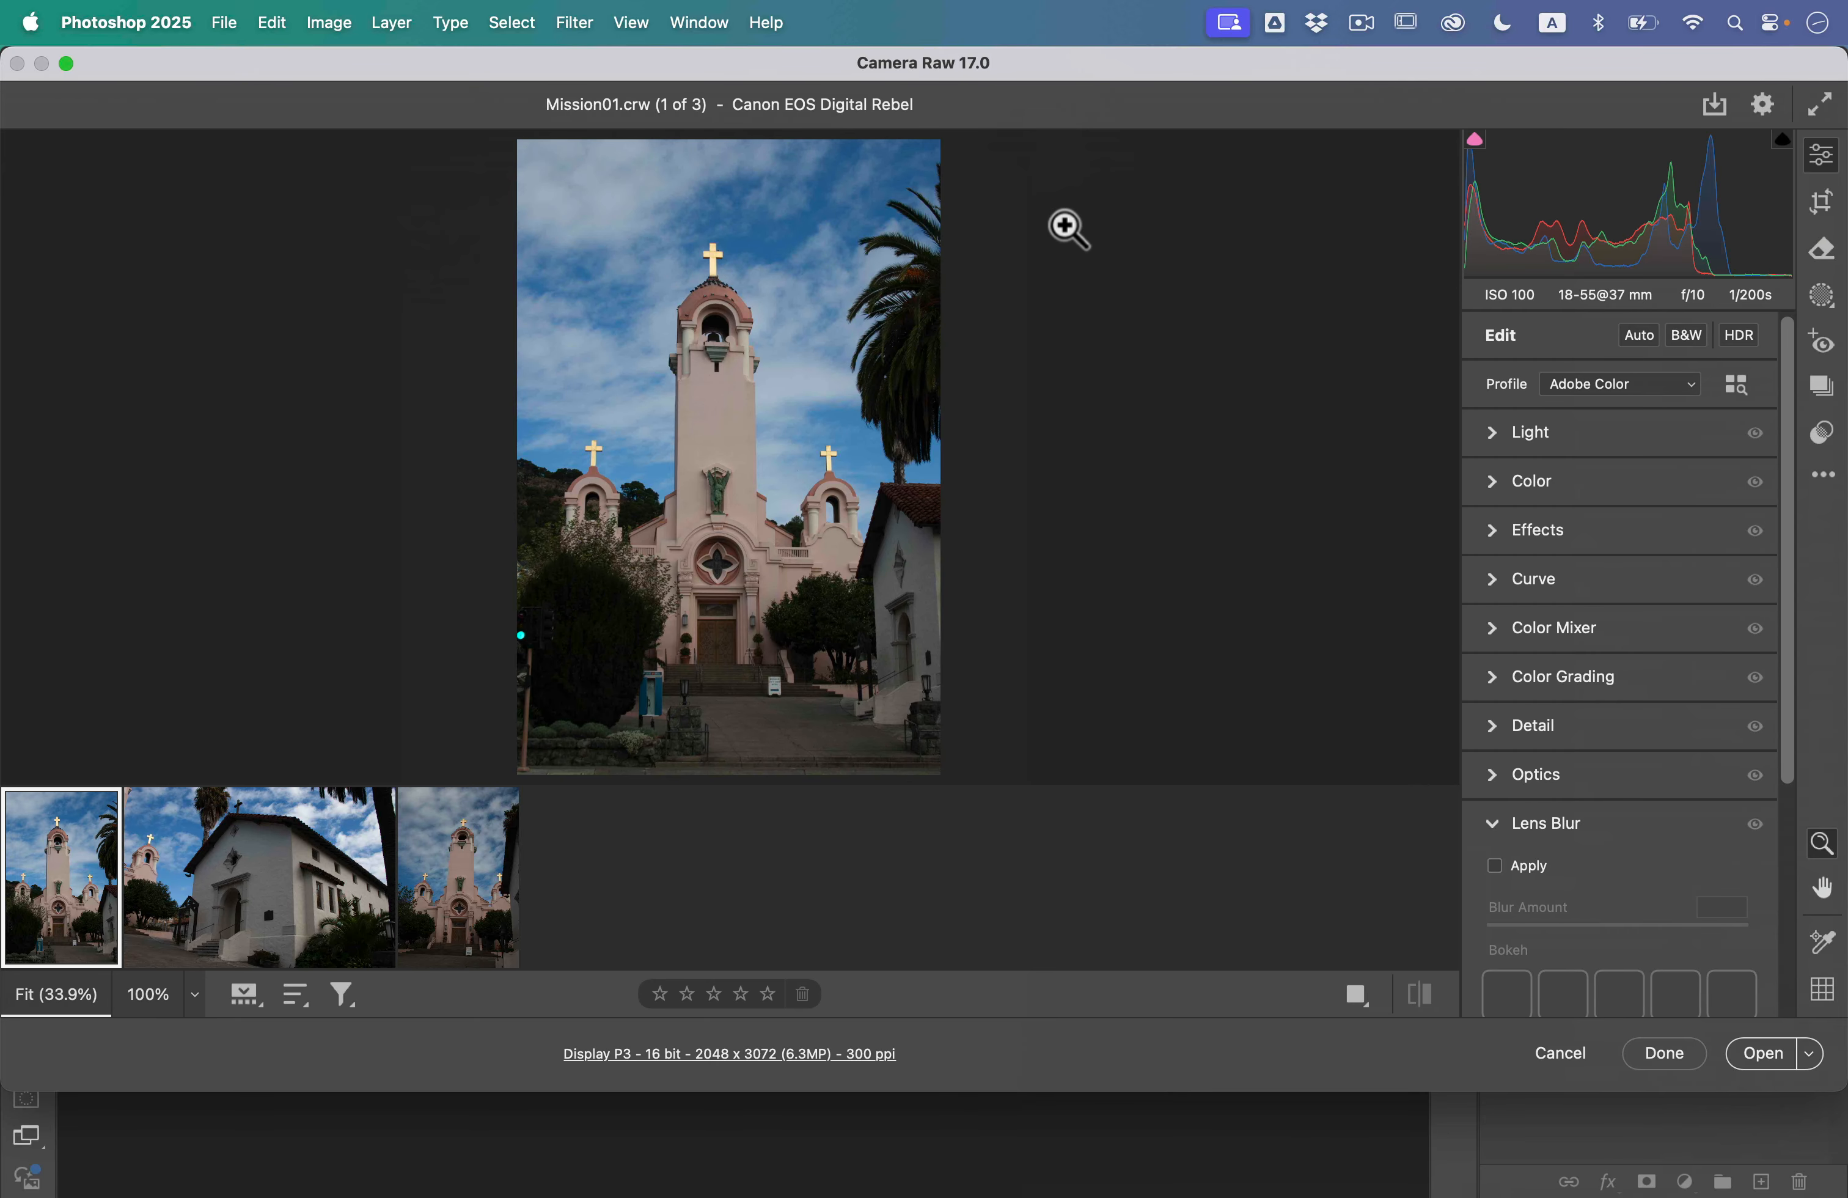
Step: Expand the Camera Raw window to full screen and restore it to its windowed size
mouse_move(1103, 83)
mouse_down()
mouse_move(1132, 118)
mouse_move(1022, 274)
mouse_move(1290, 196)
mouse_move(1371, 233)
mouse_move(1333, 260)
mouse_move(1083, 72)
mouse_up()
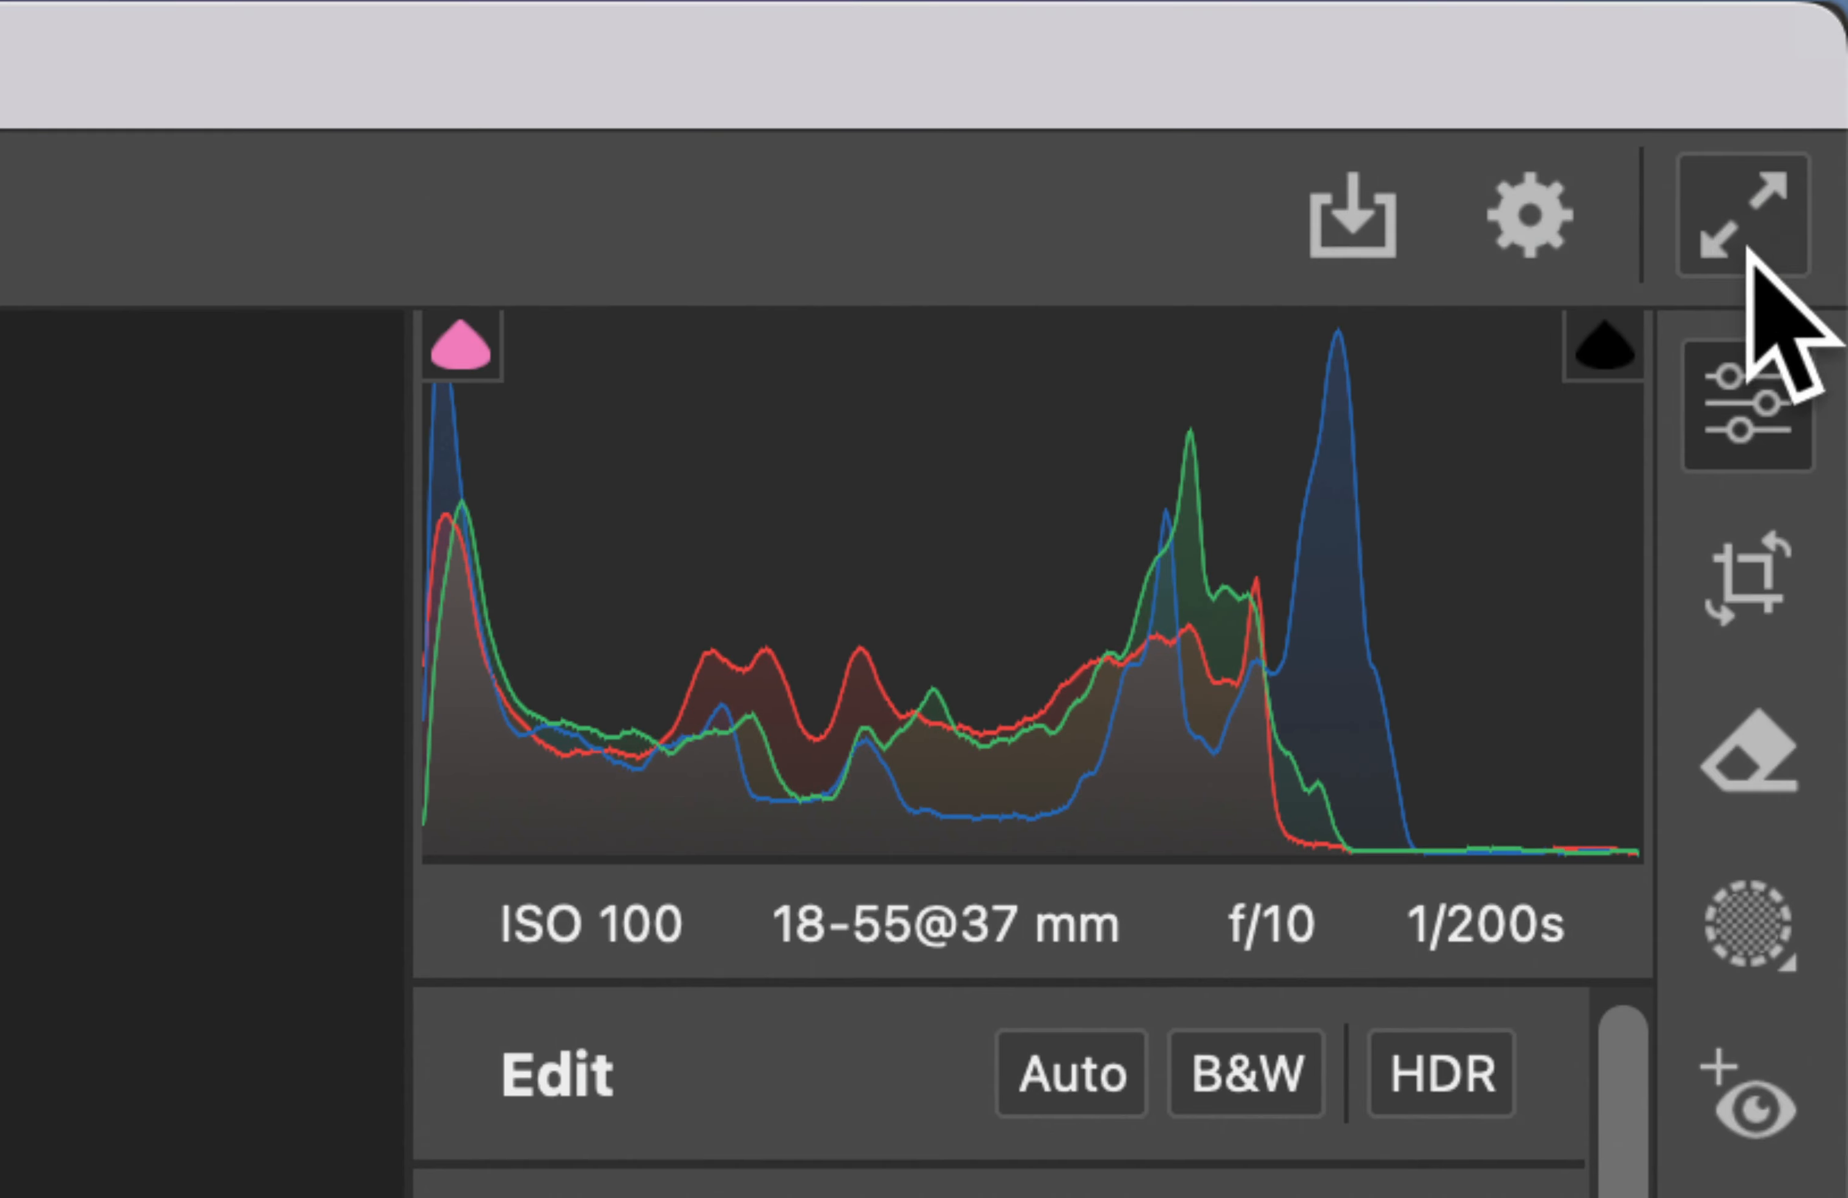
click(1743, 225)
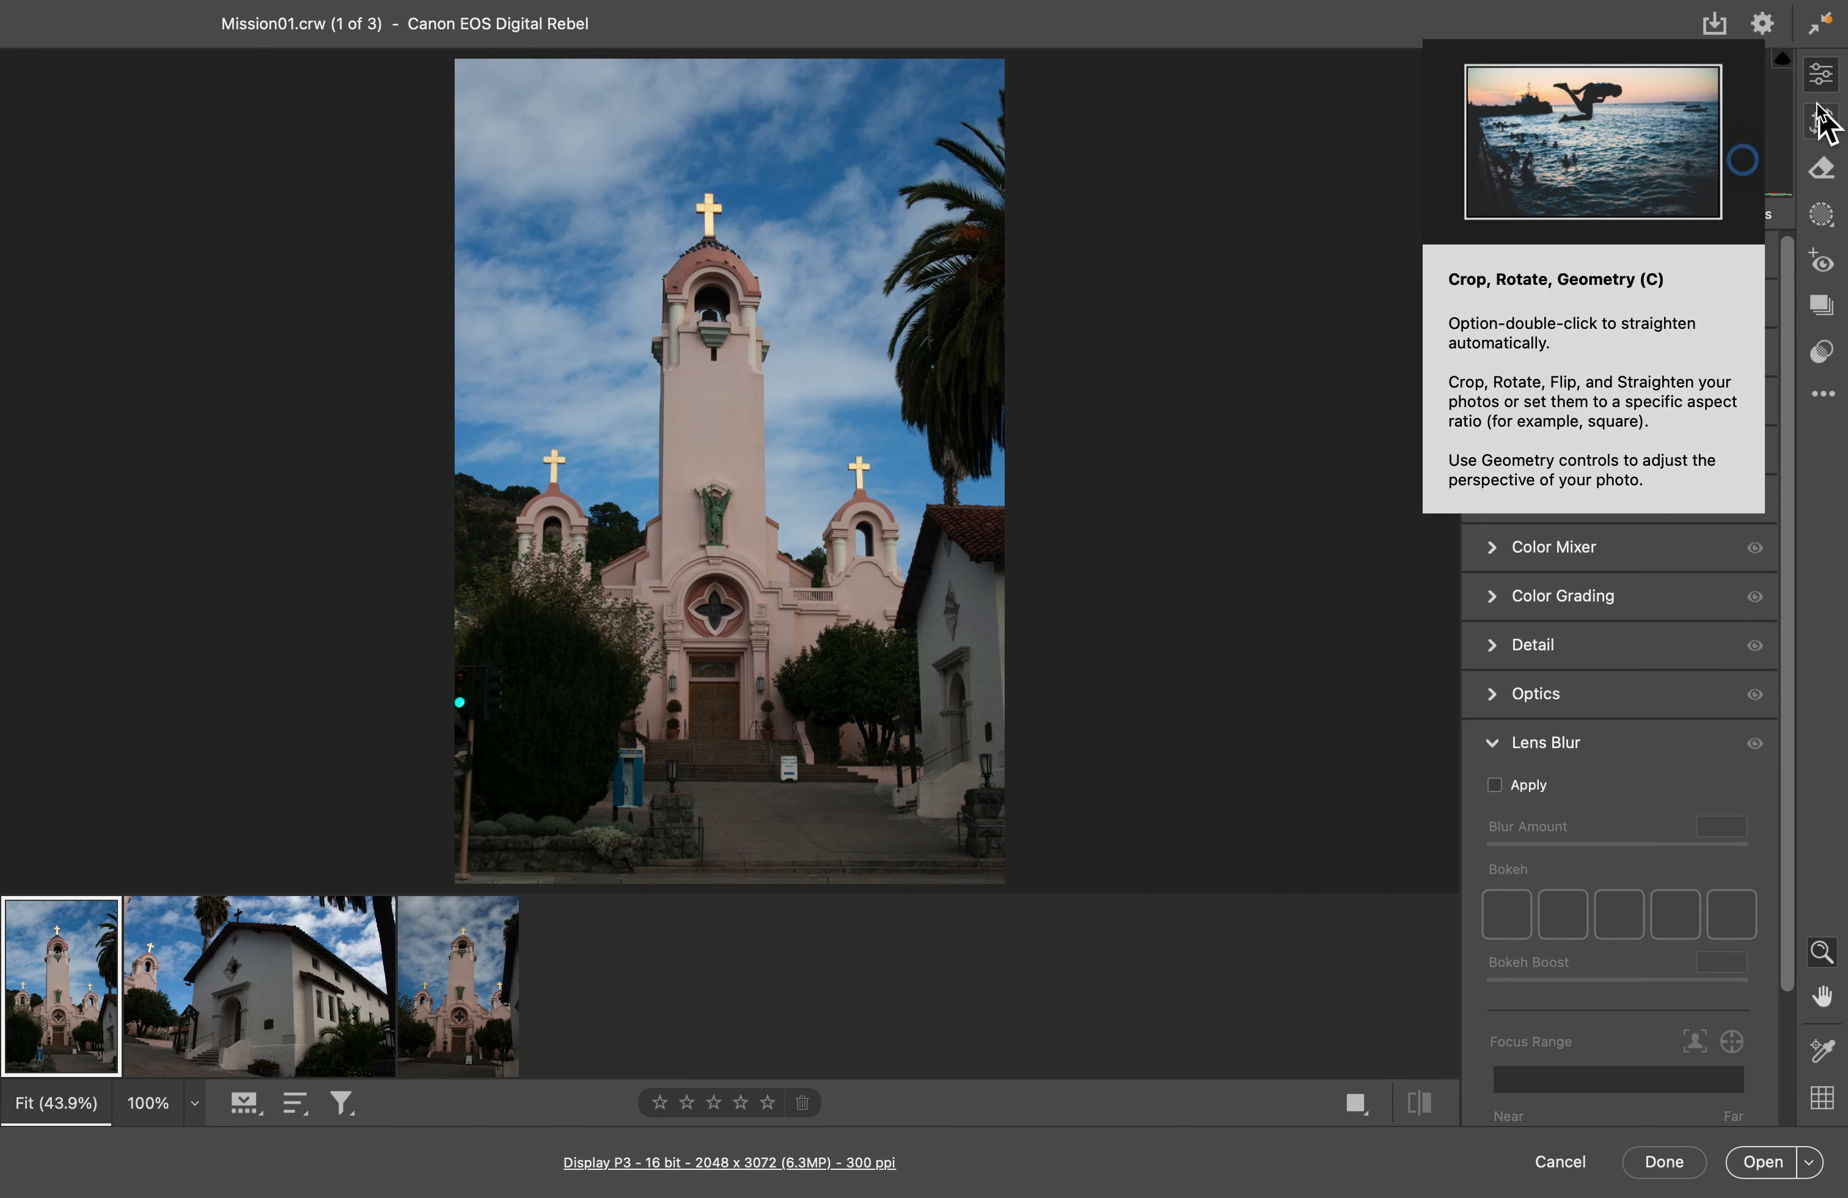
click(1820, 24)
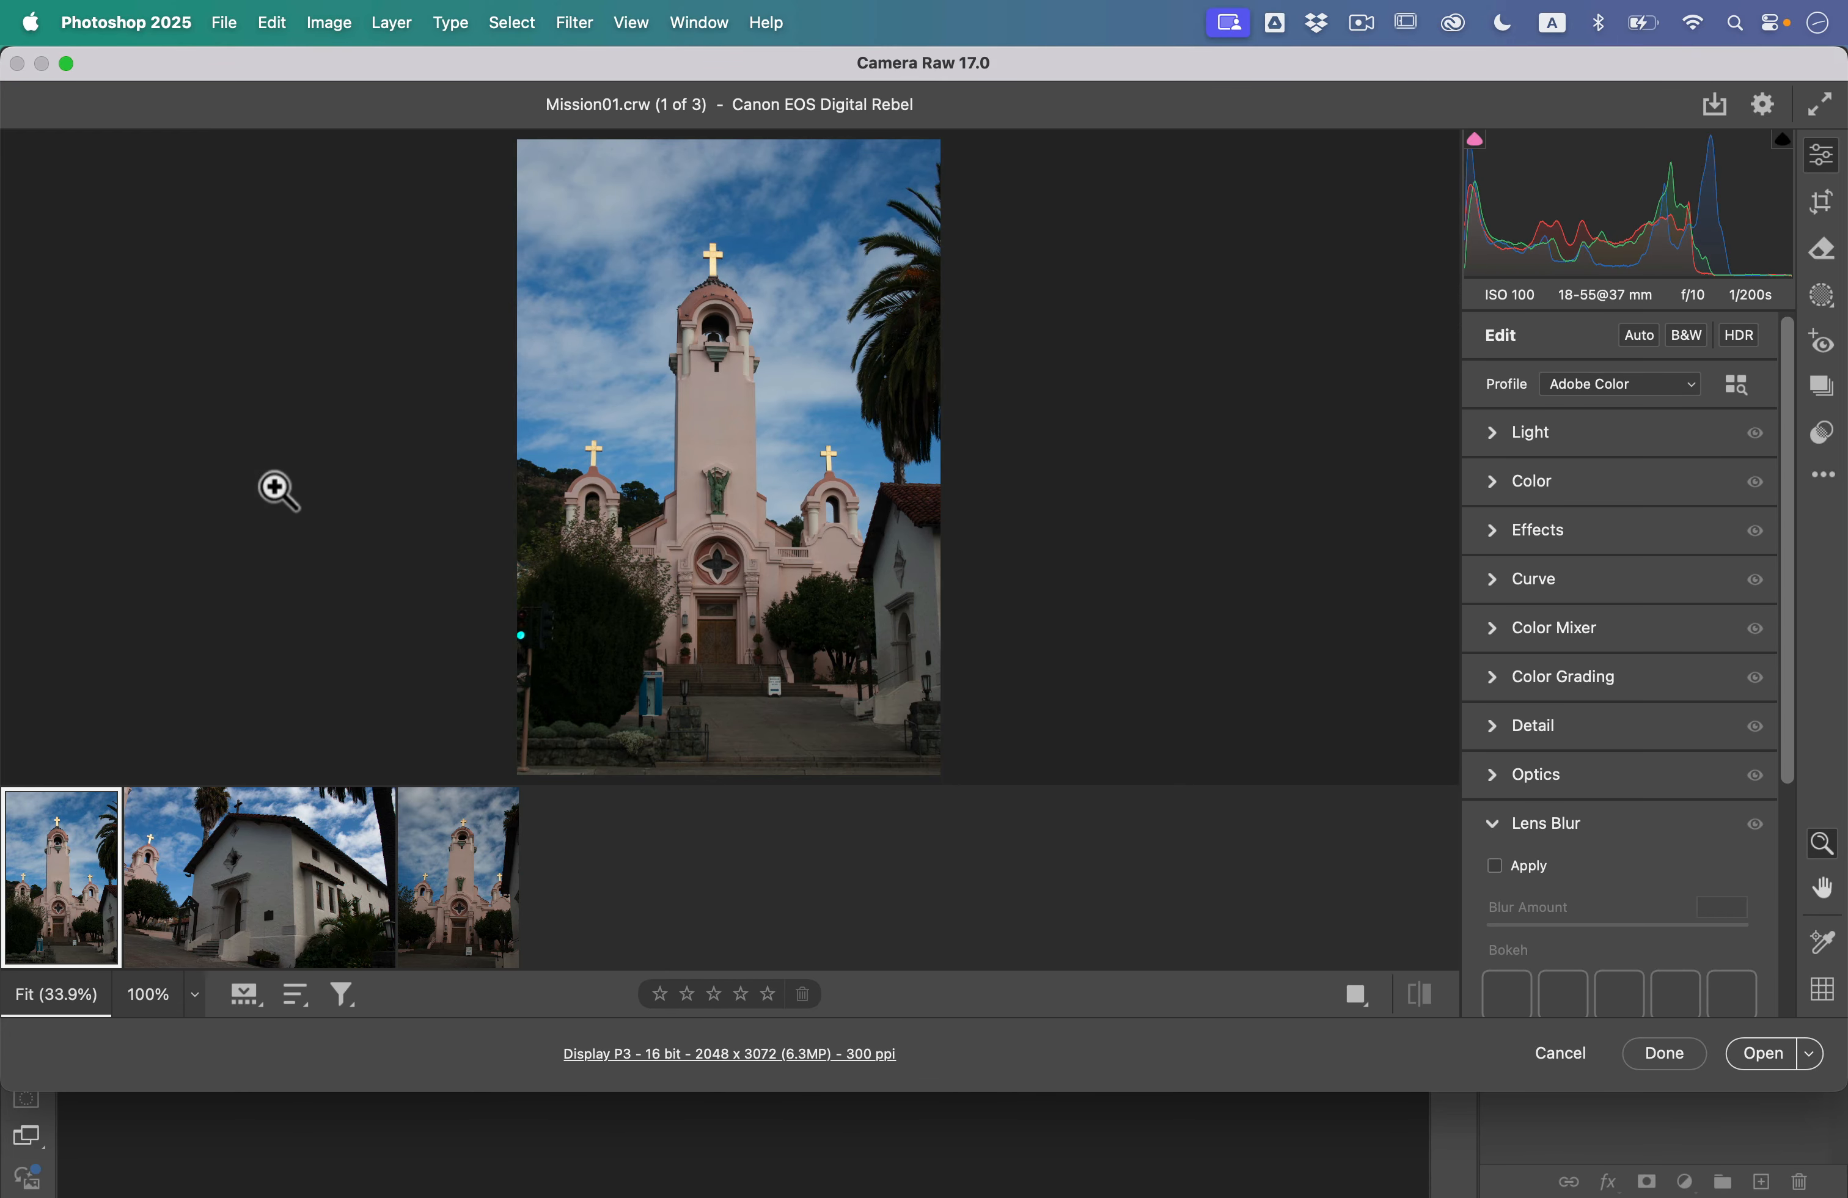
Step: View the other two mission photos from the filmstrip in turn and return to Mission01.crw
mouse_move(86, 906)
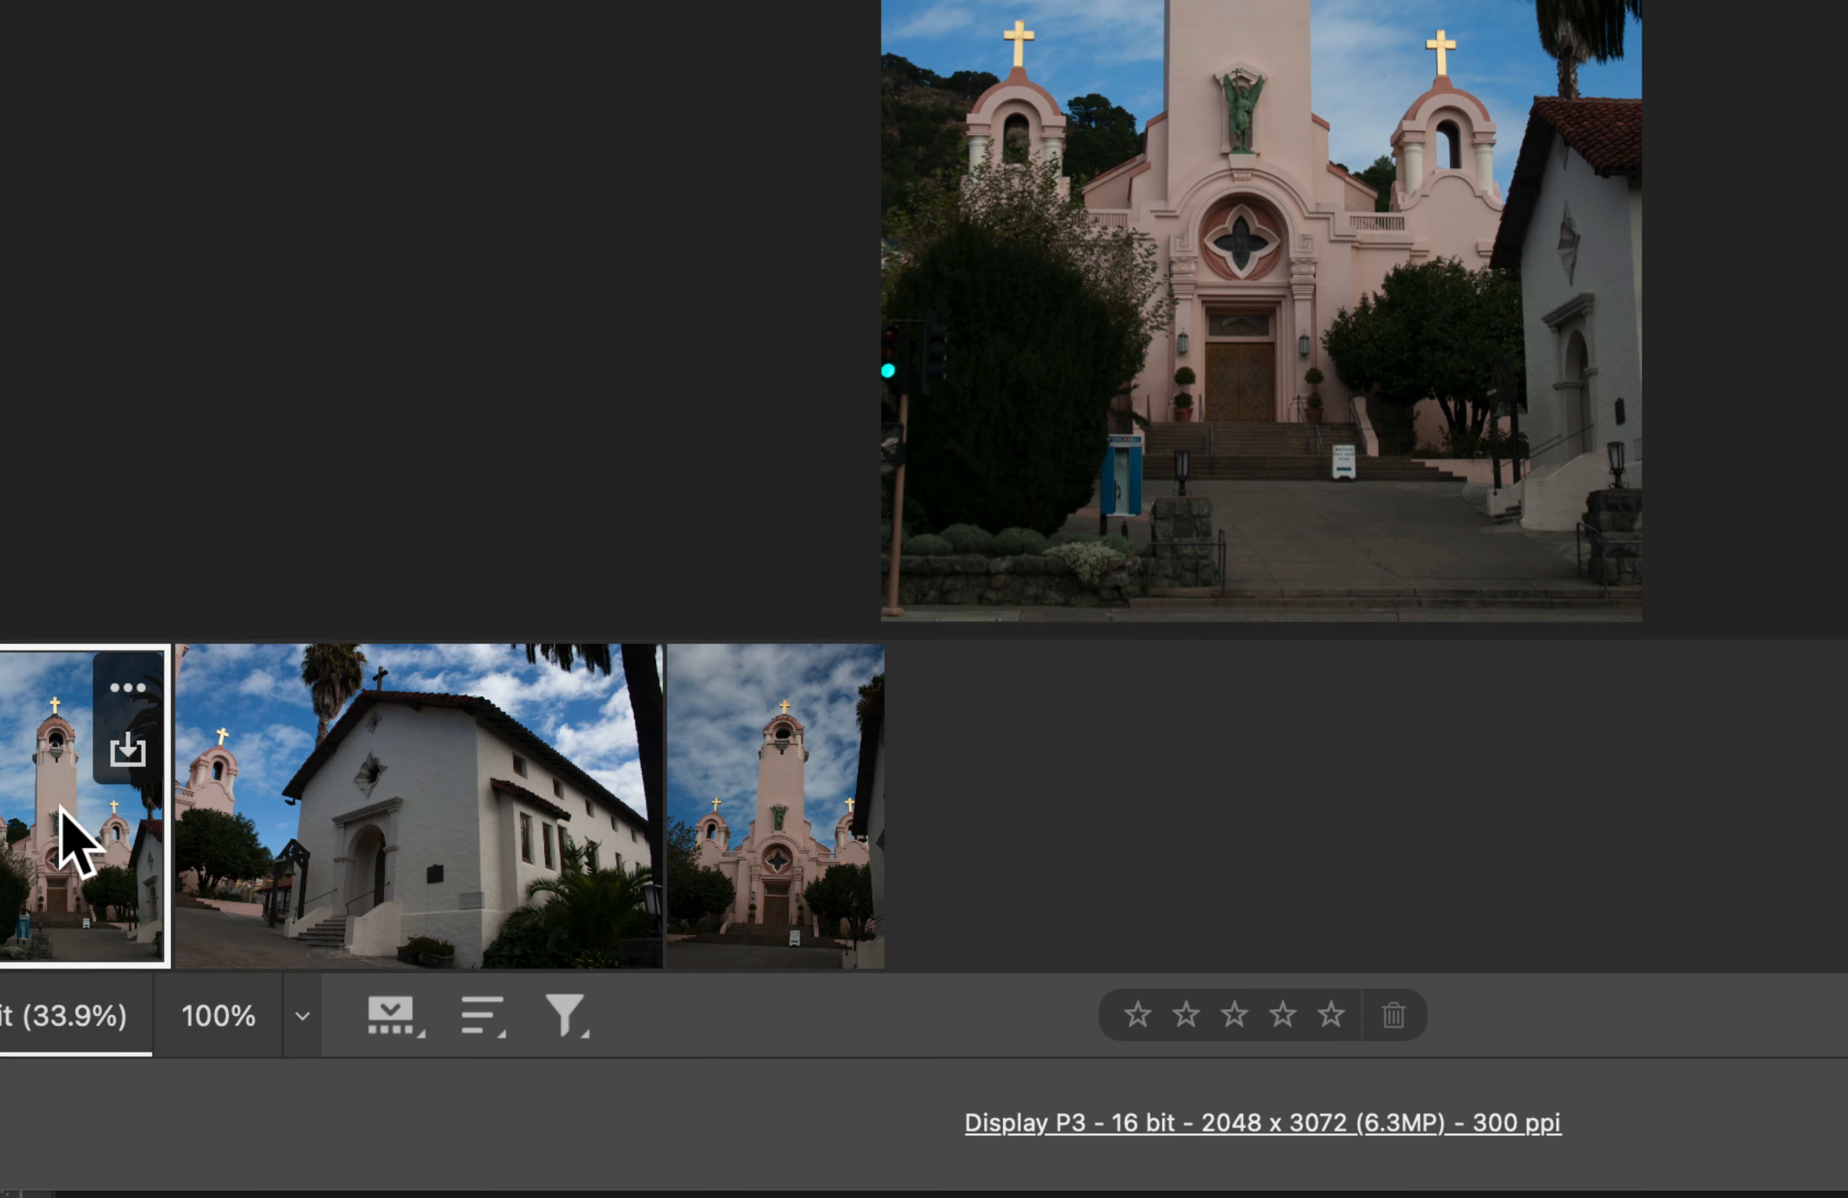
click(208, 930)
click(710, 866)
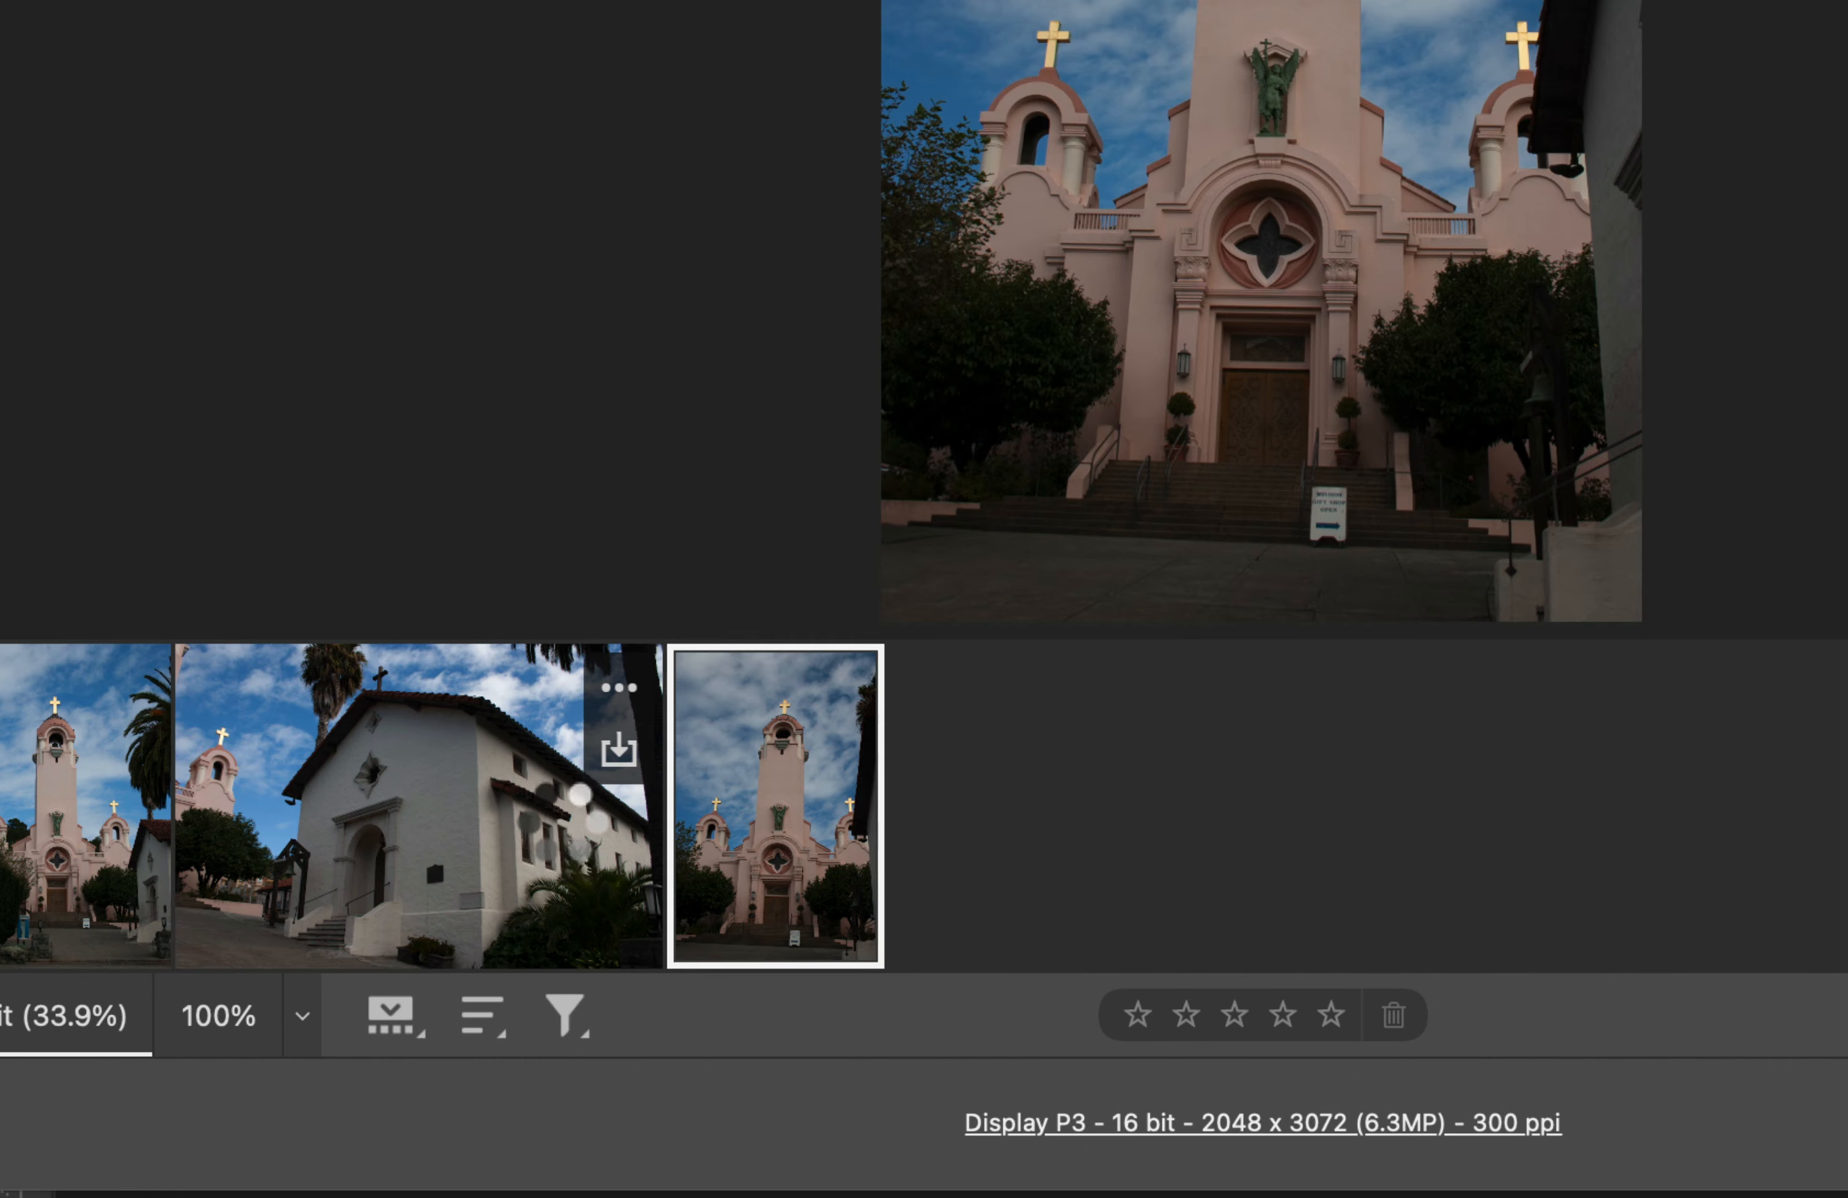
click(580, 856)
click(126, 855)
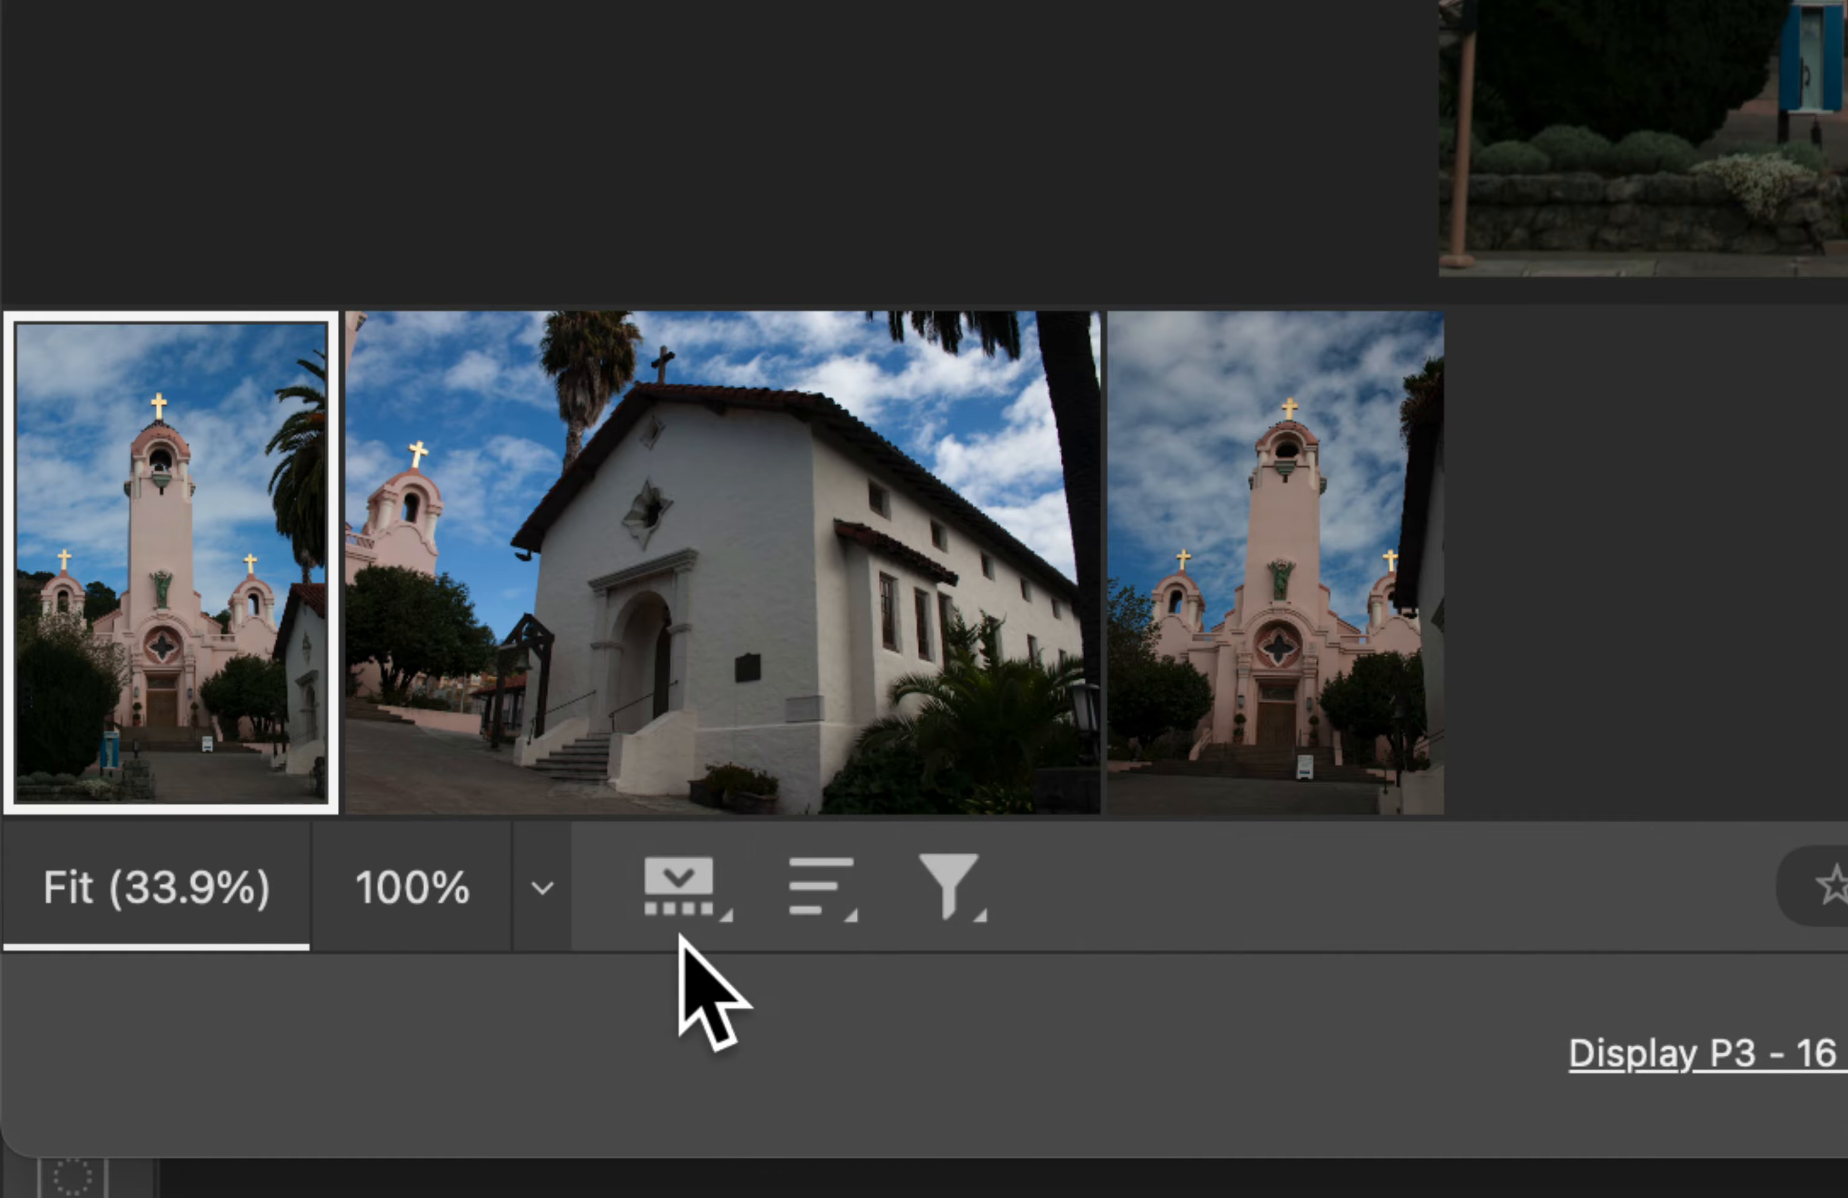
Step: Hide and restore the filmstrip, and switch its orientation to Vertical and back to Horizontal
click(680, 902)
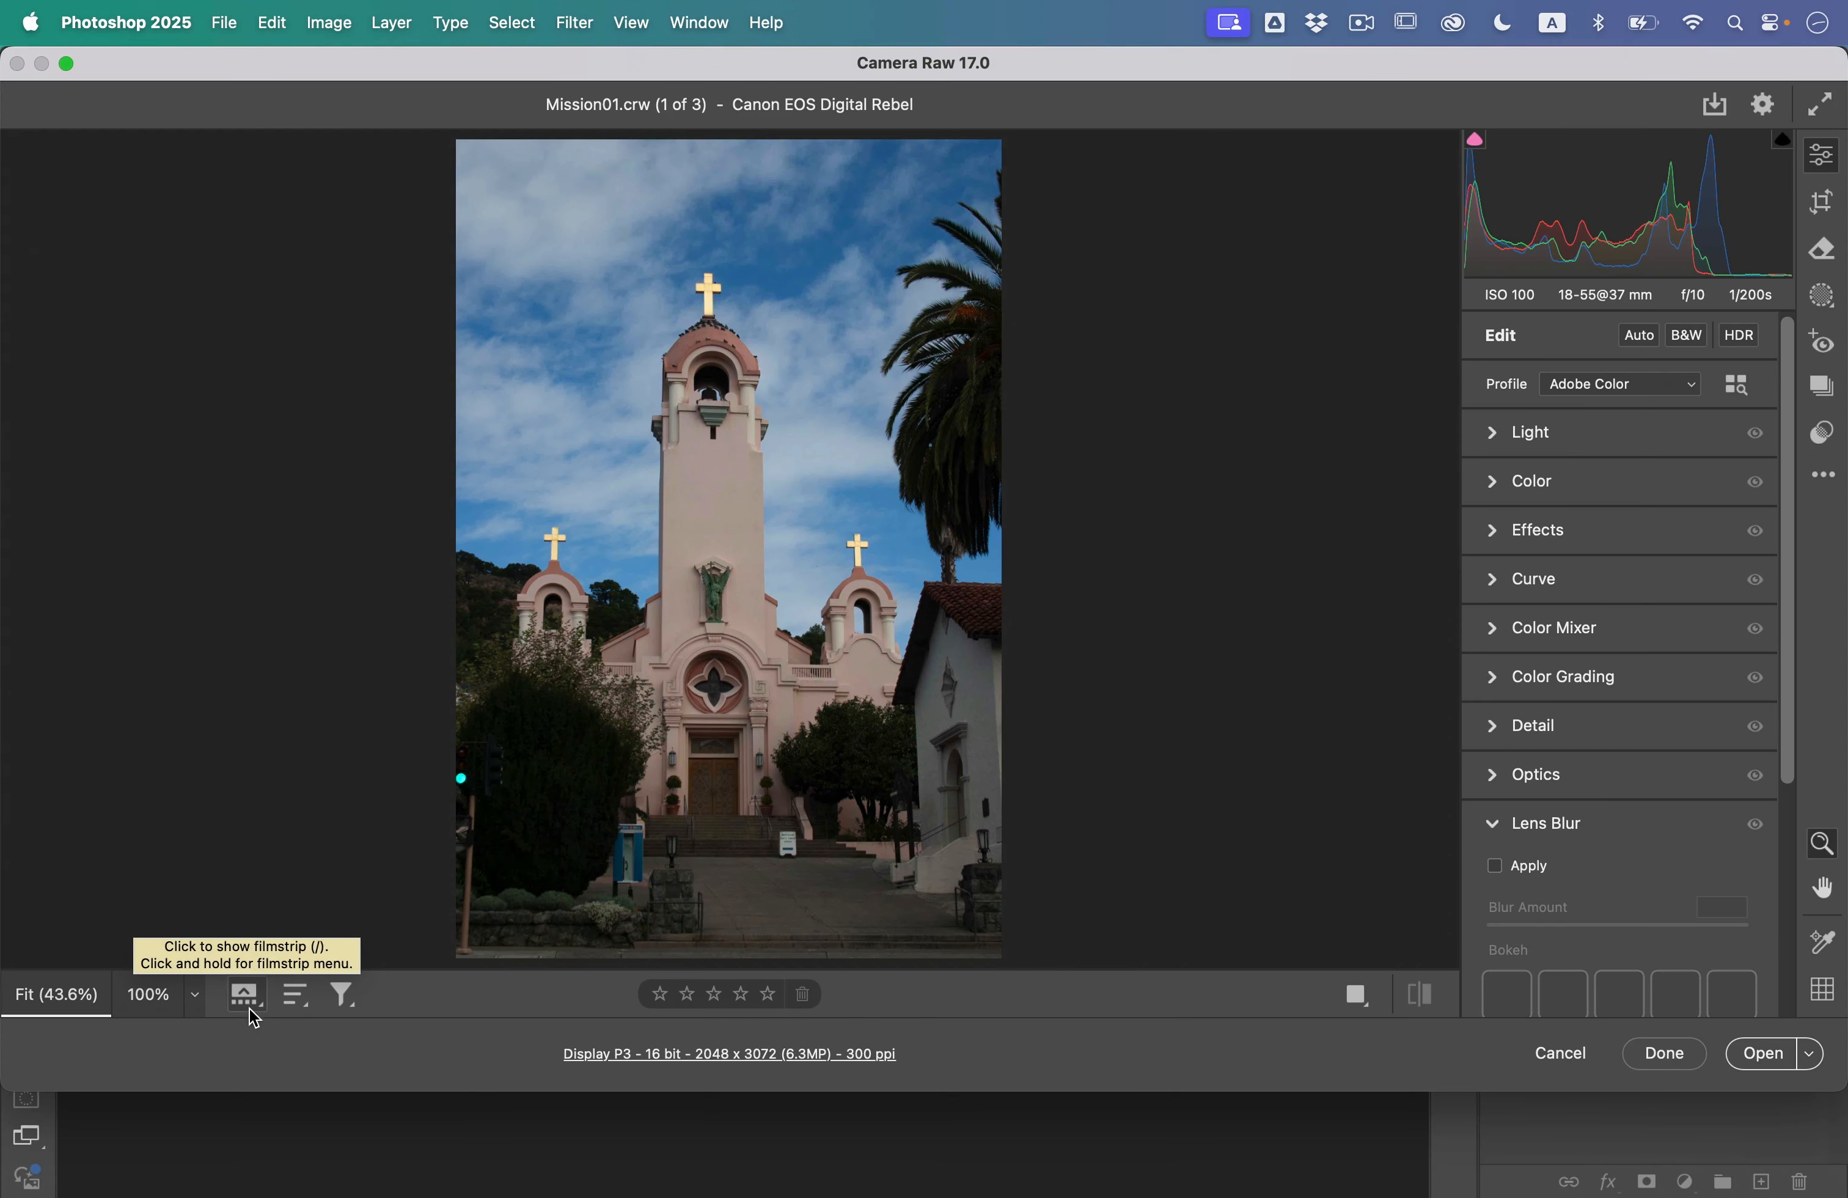
click(244, 996)
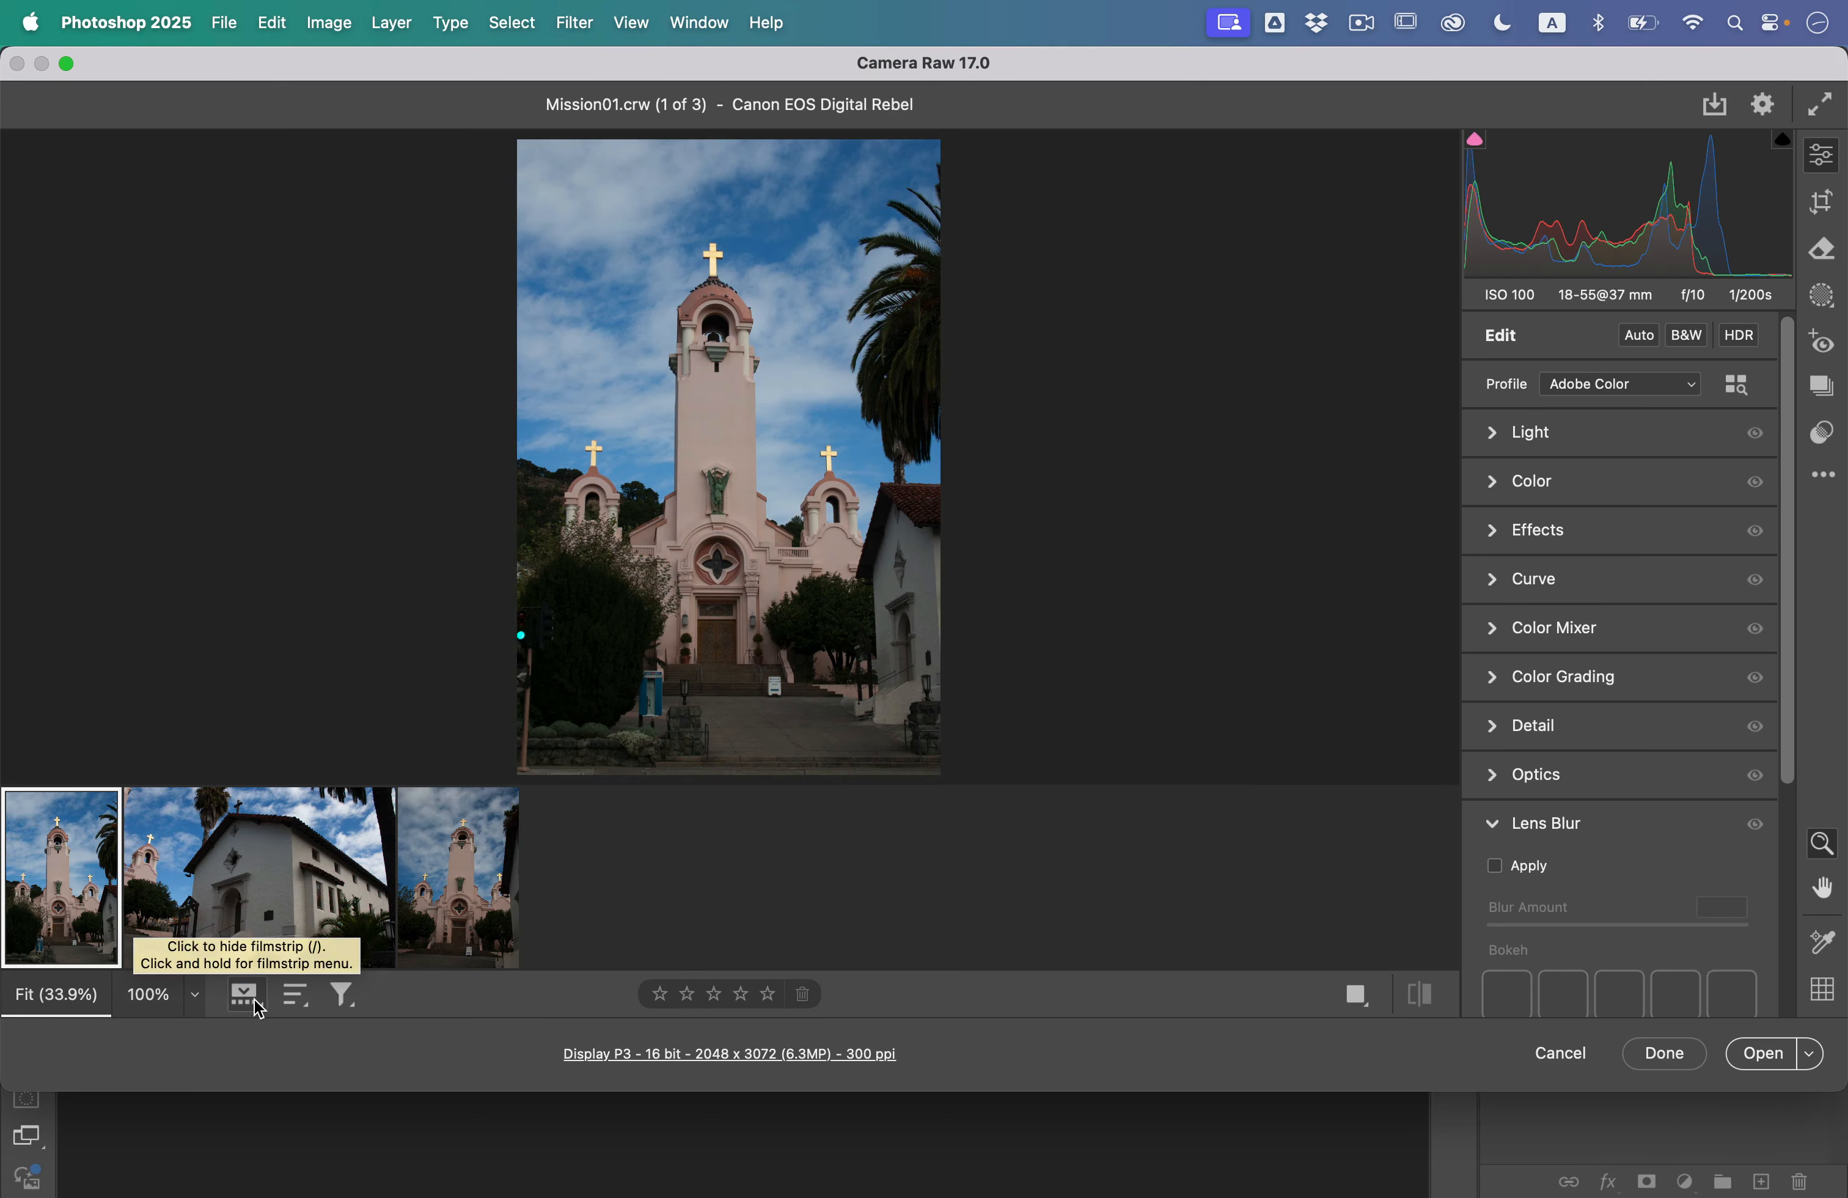
click(259, 1008)
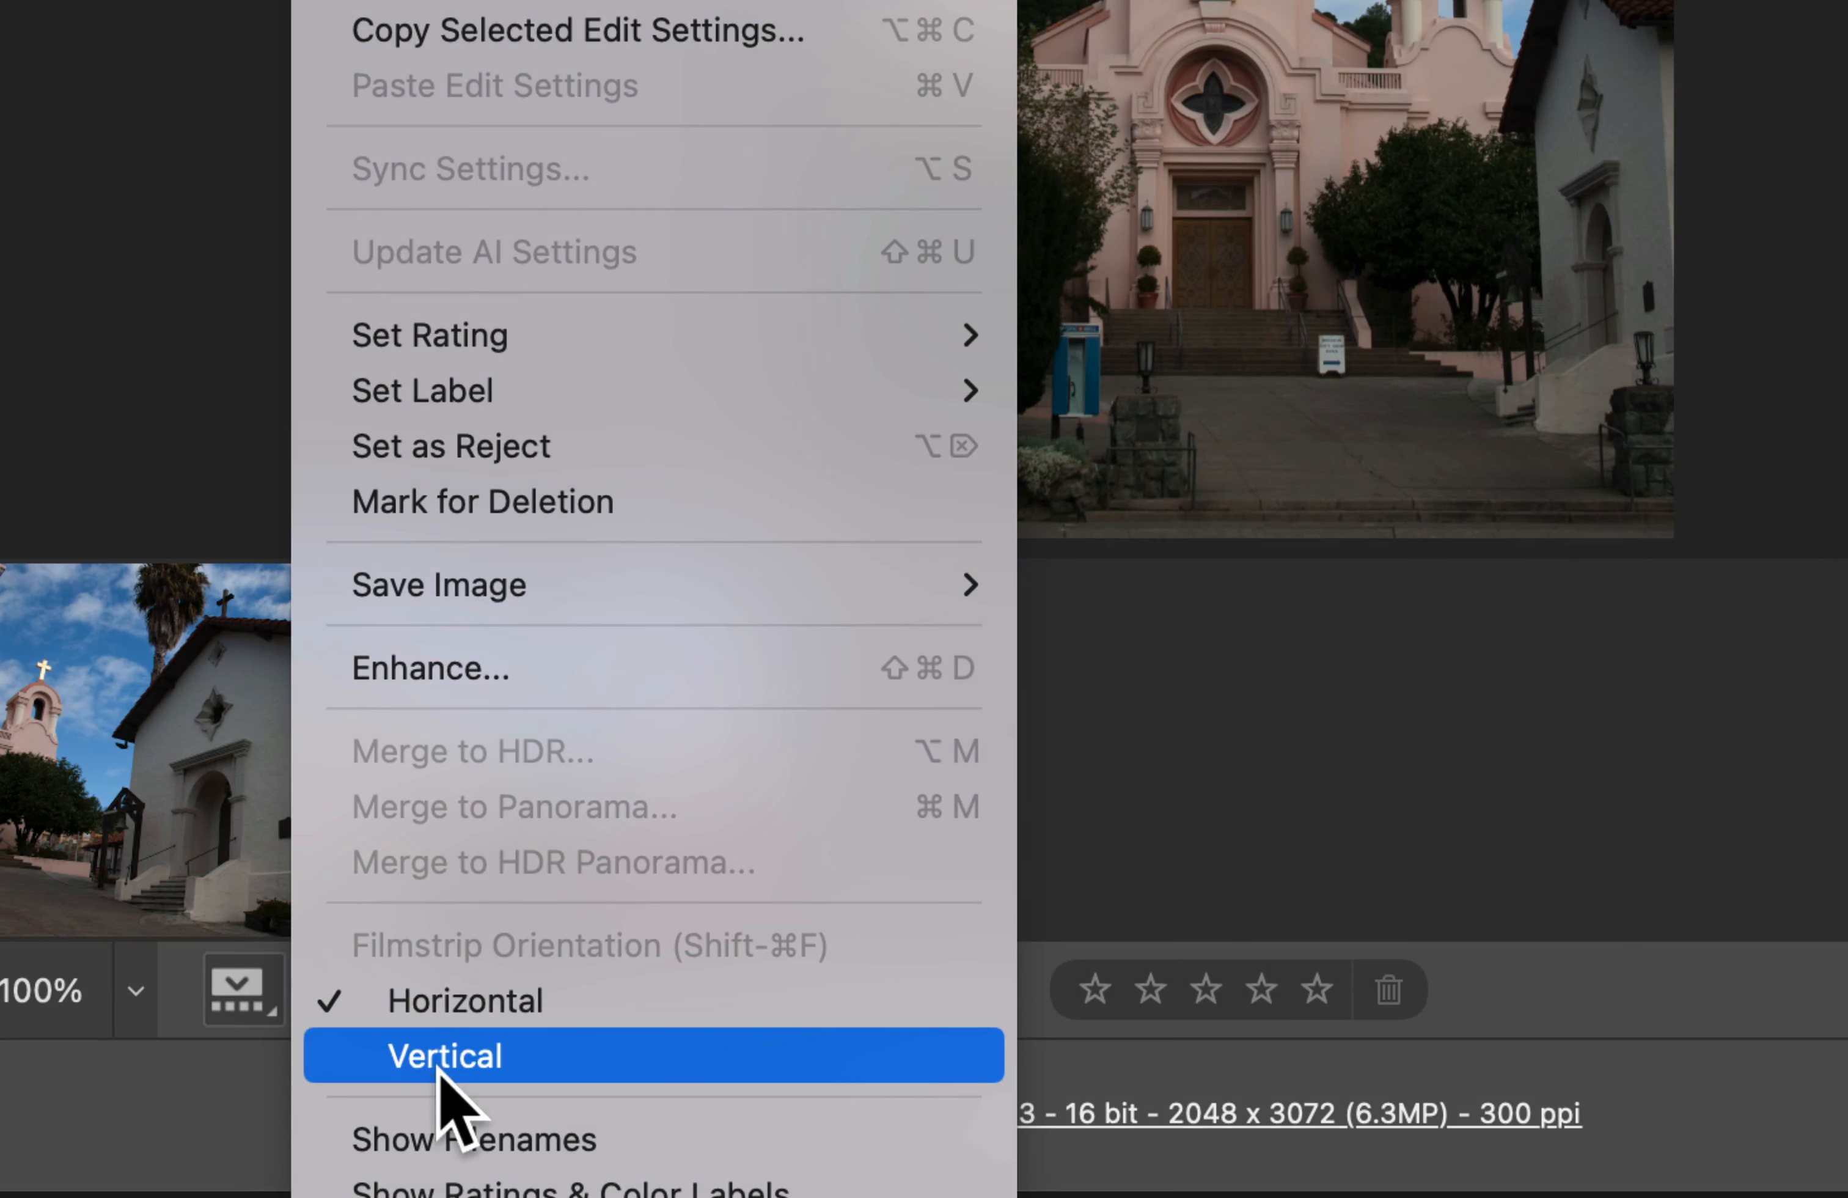
click(345, 1027)
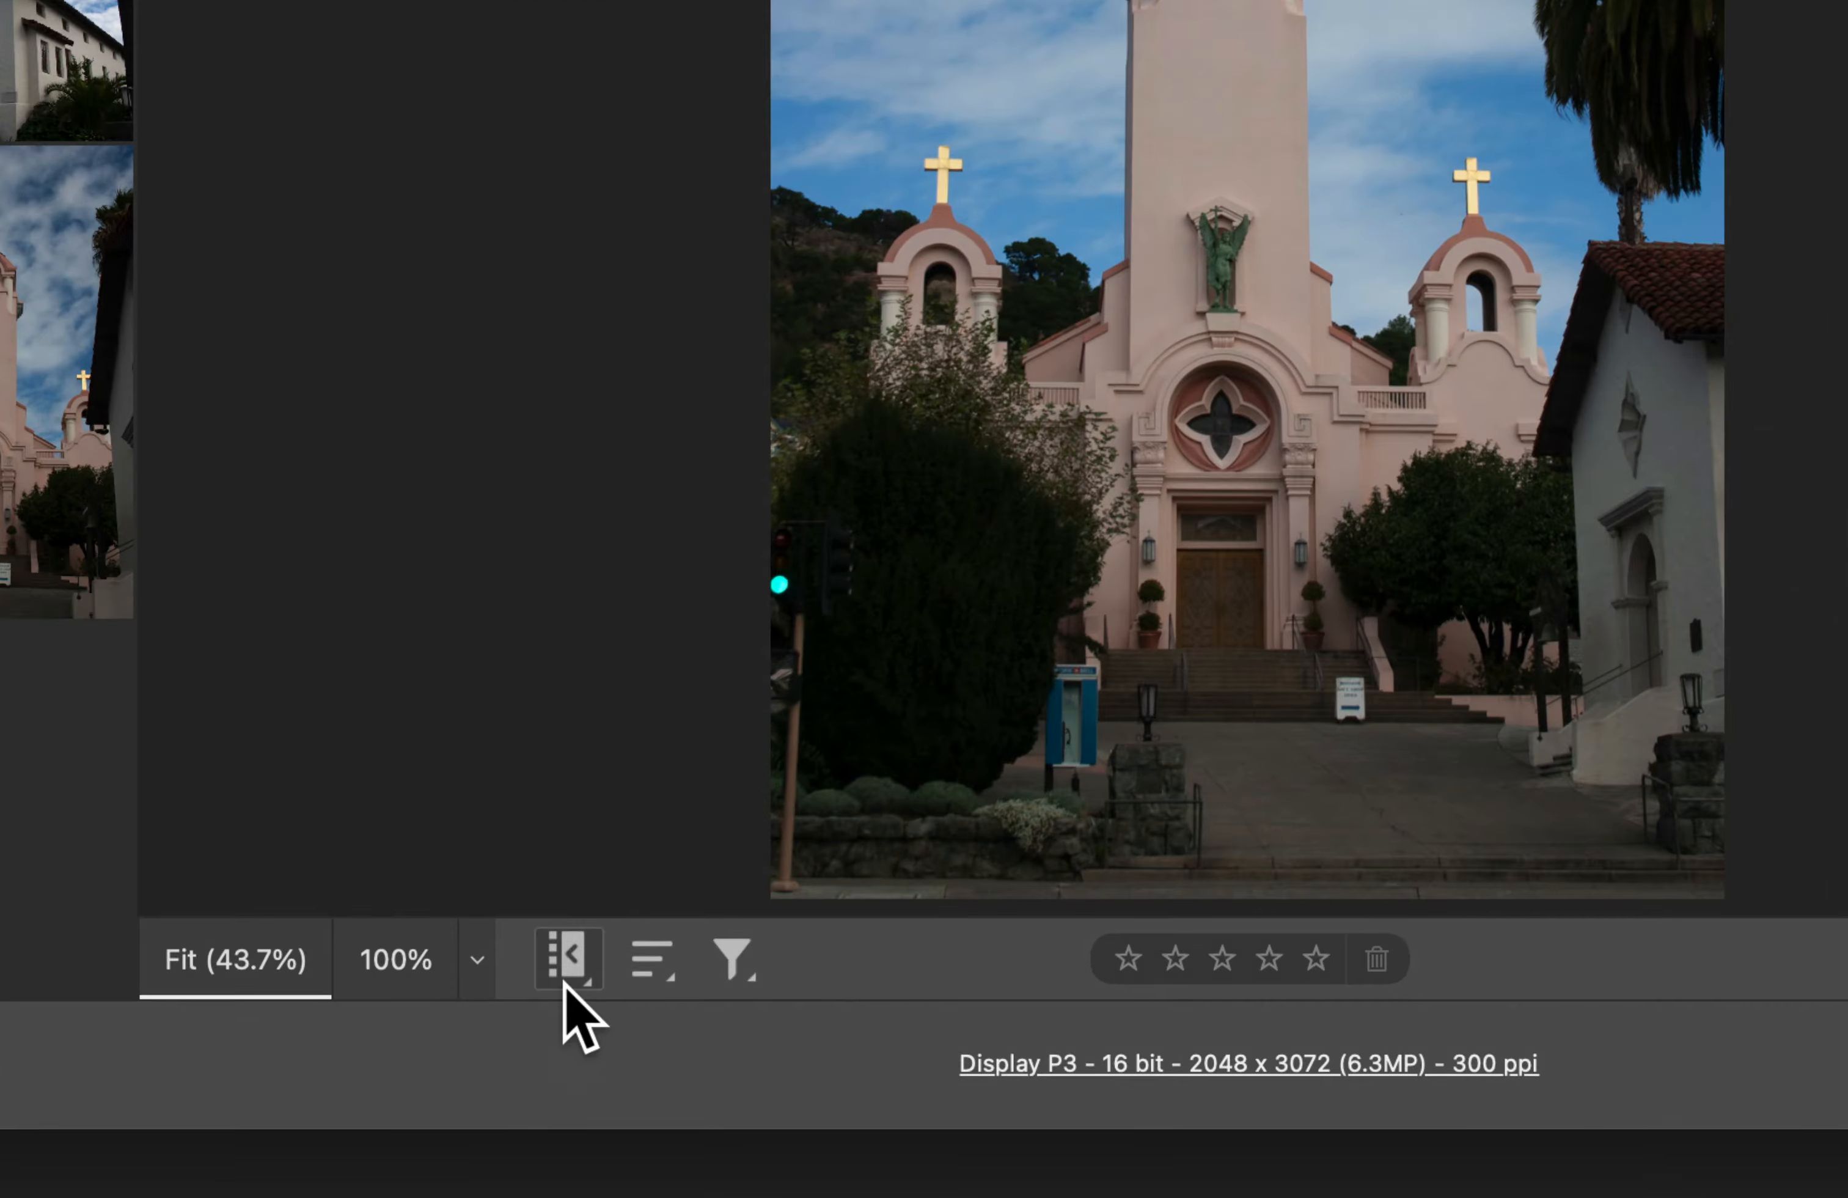
click(566, 959)
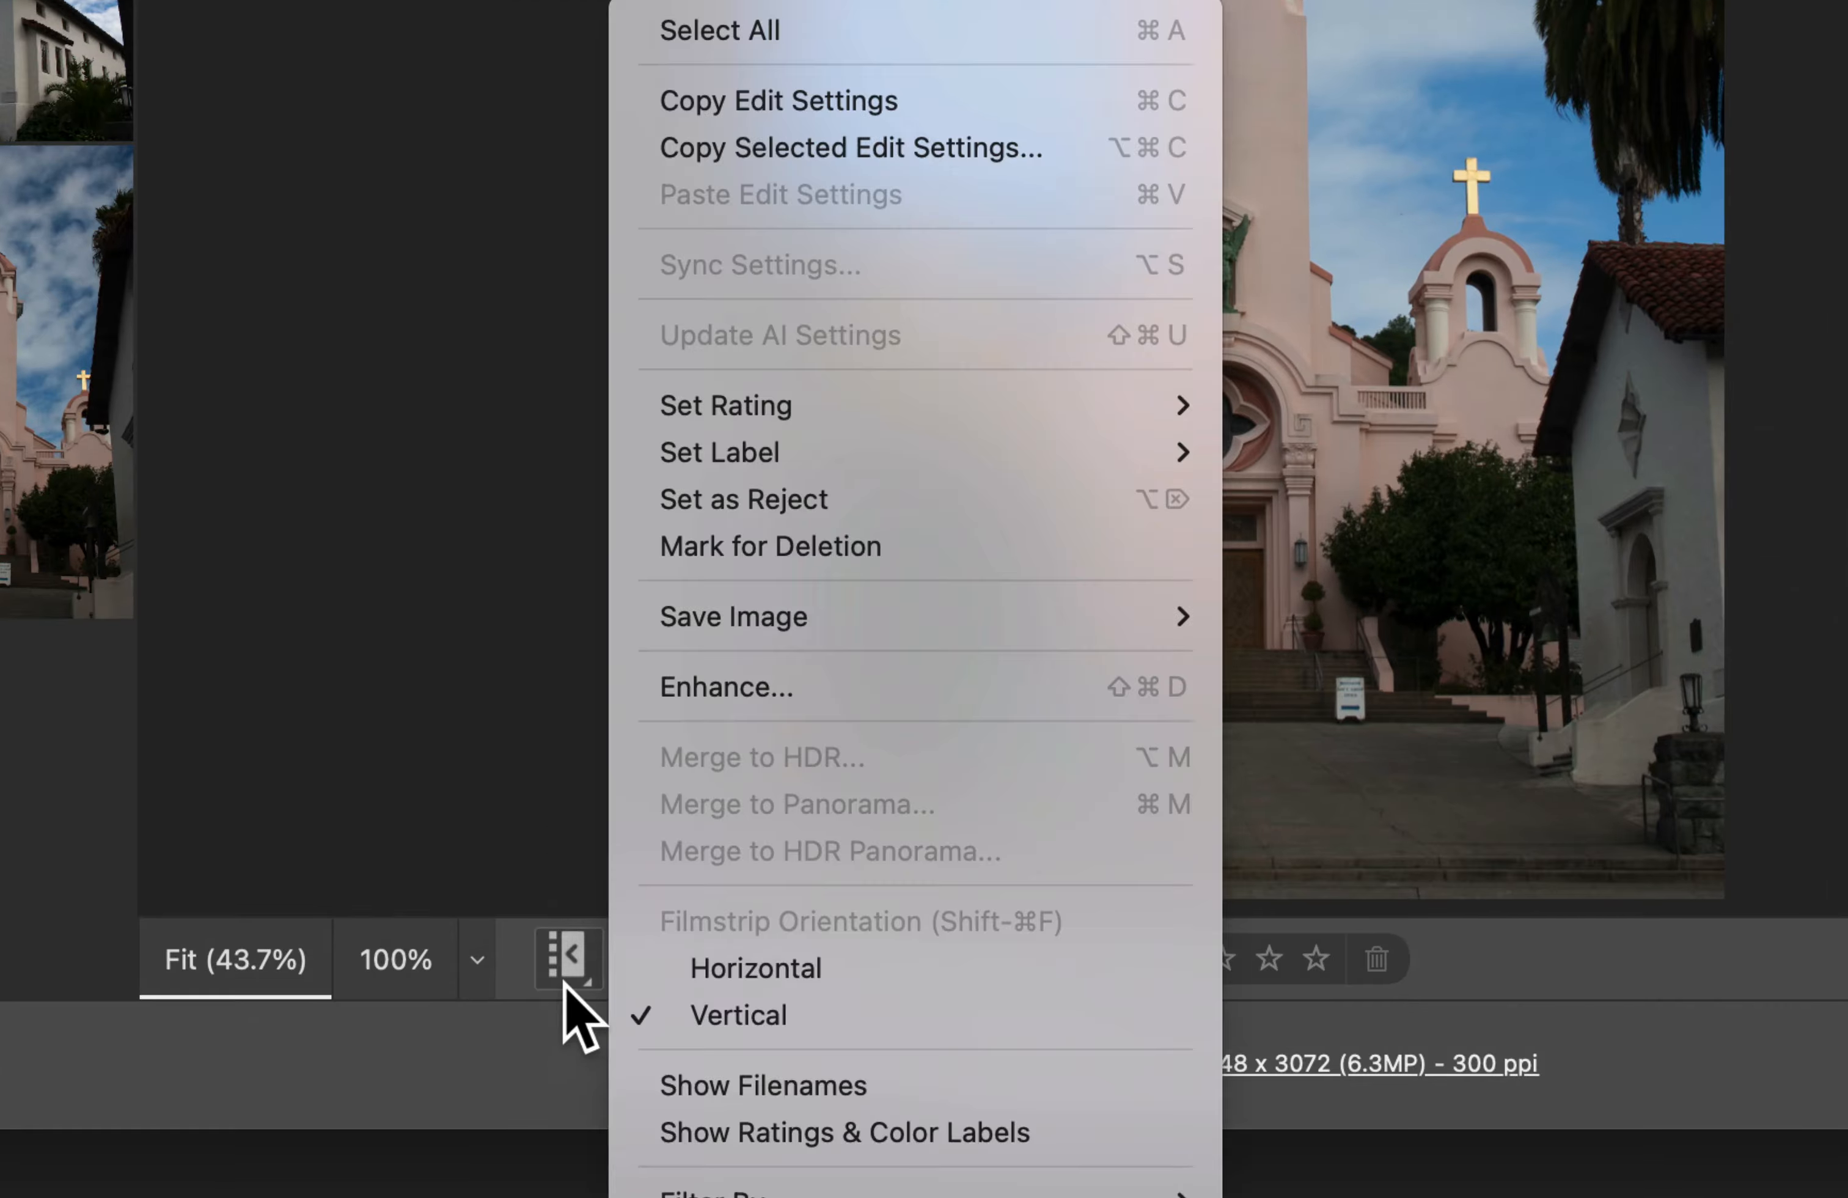
click(743, 971)
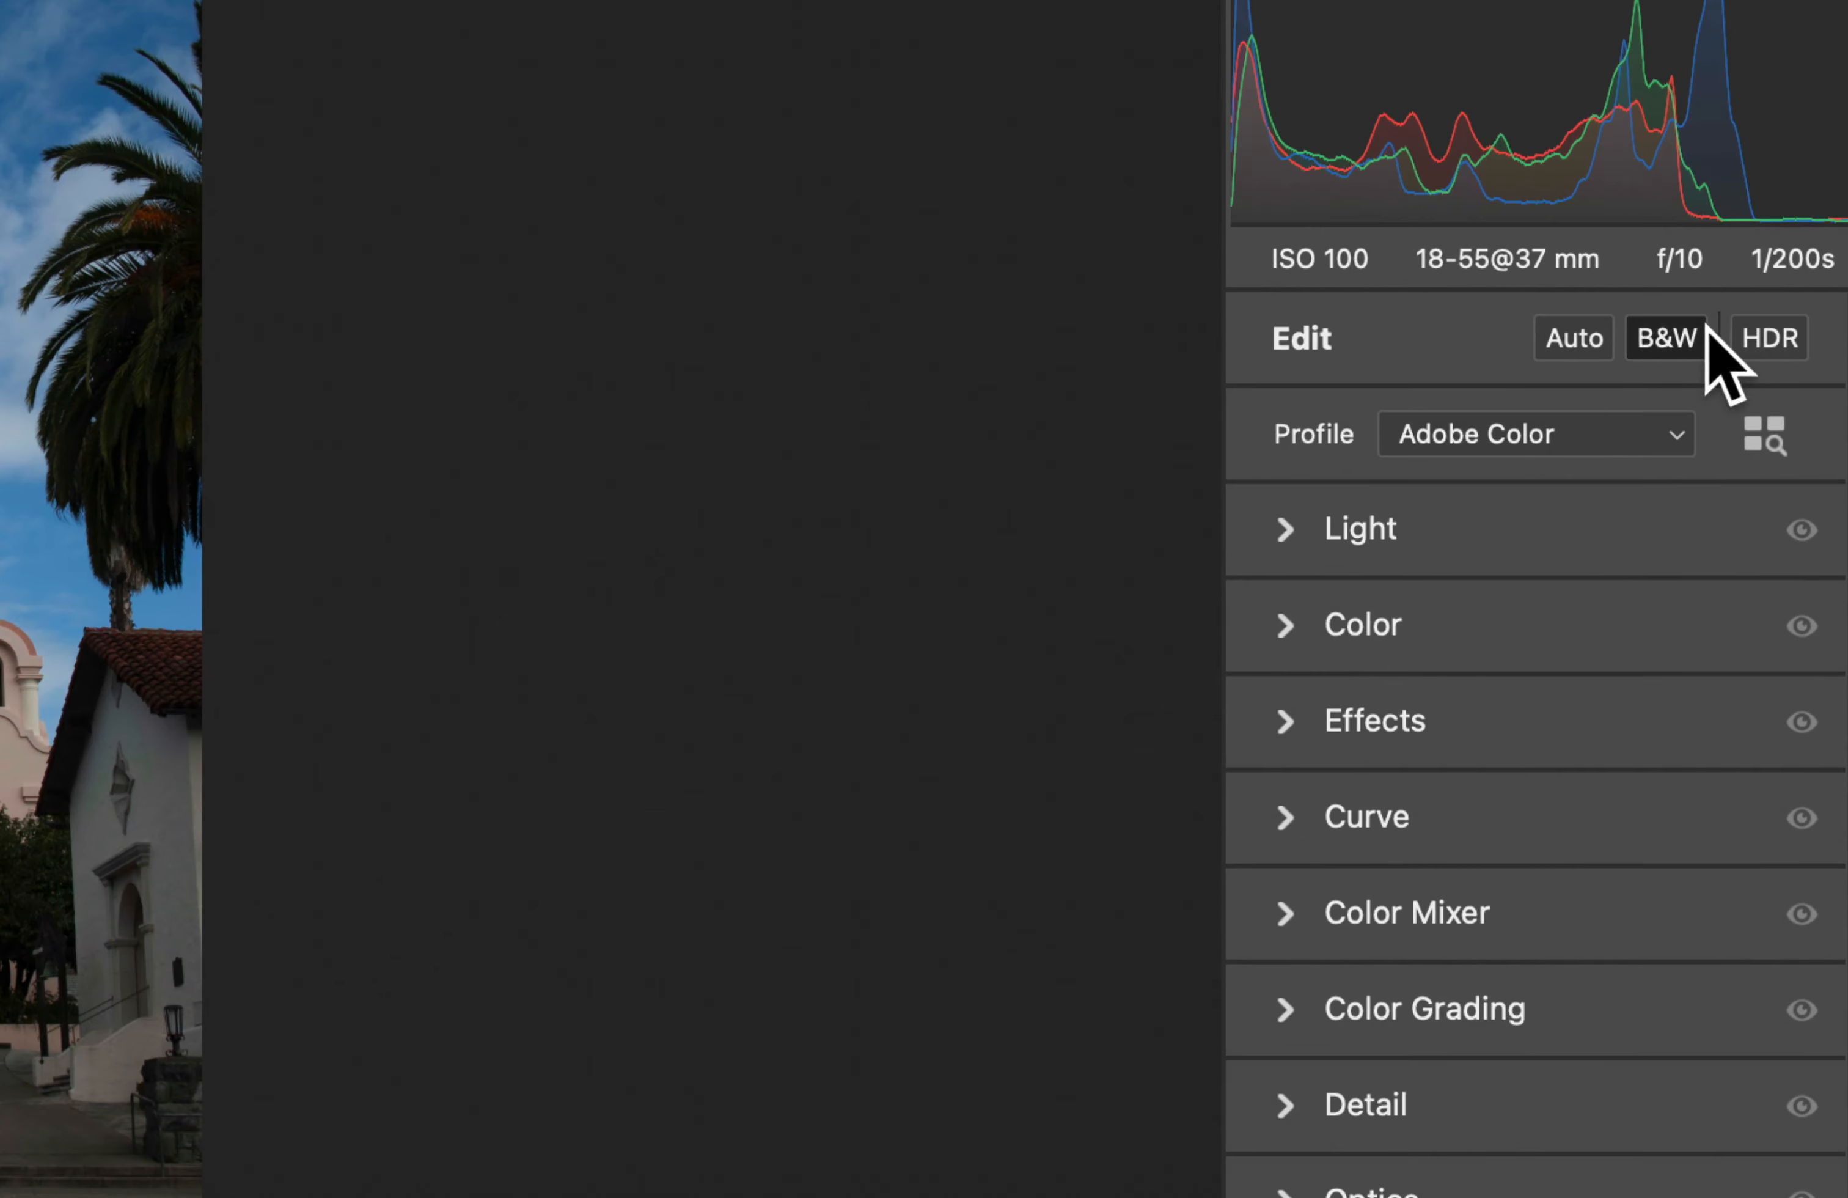
Step: Apply the Adobe Landscape profile to Mission01.crw and set its white balance to Cloudy
click(1468, 437)
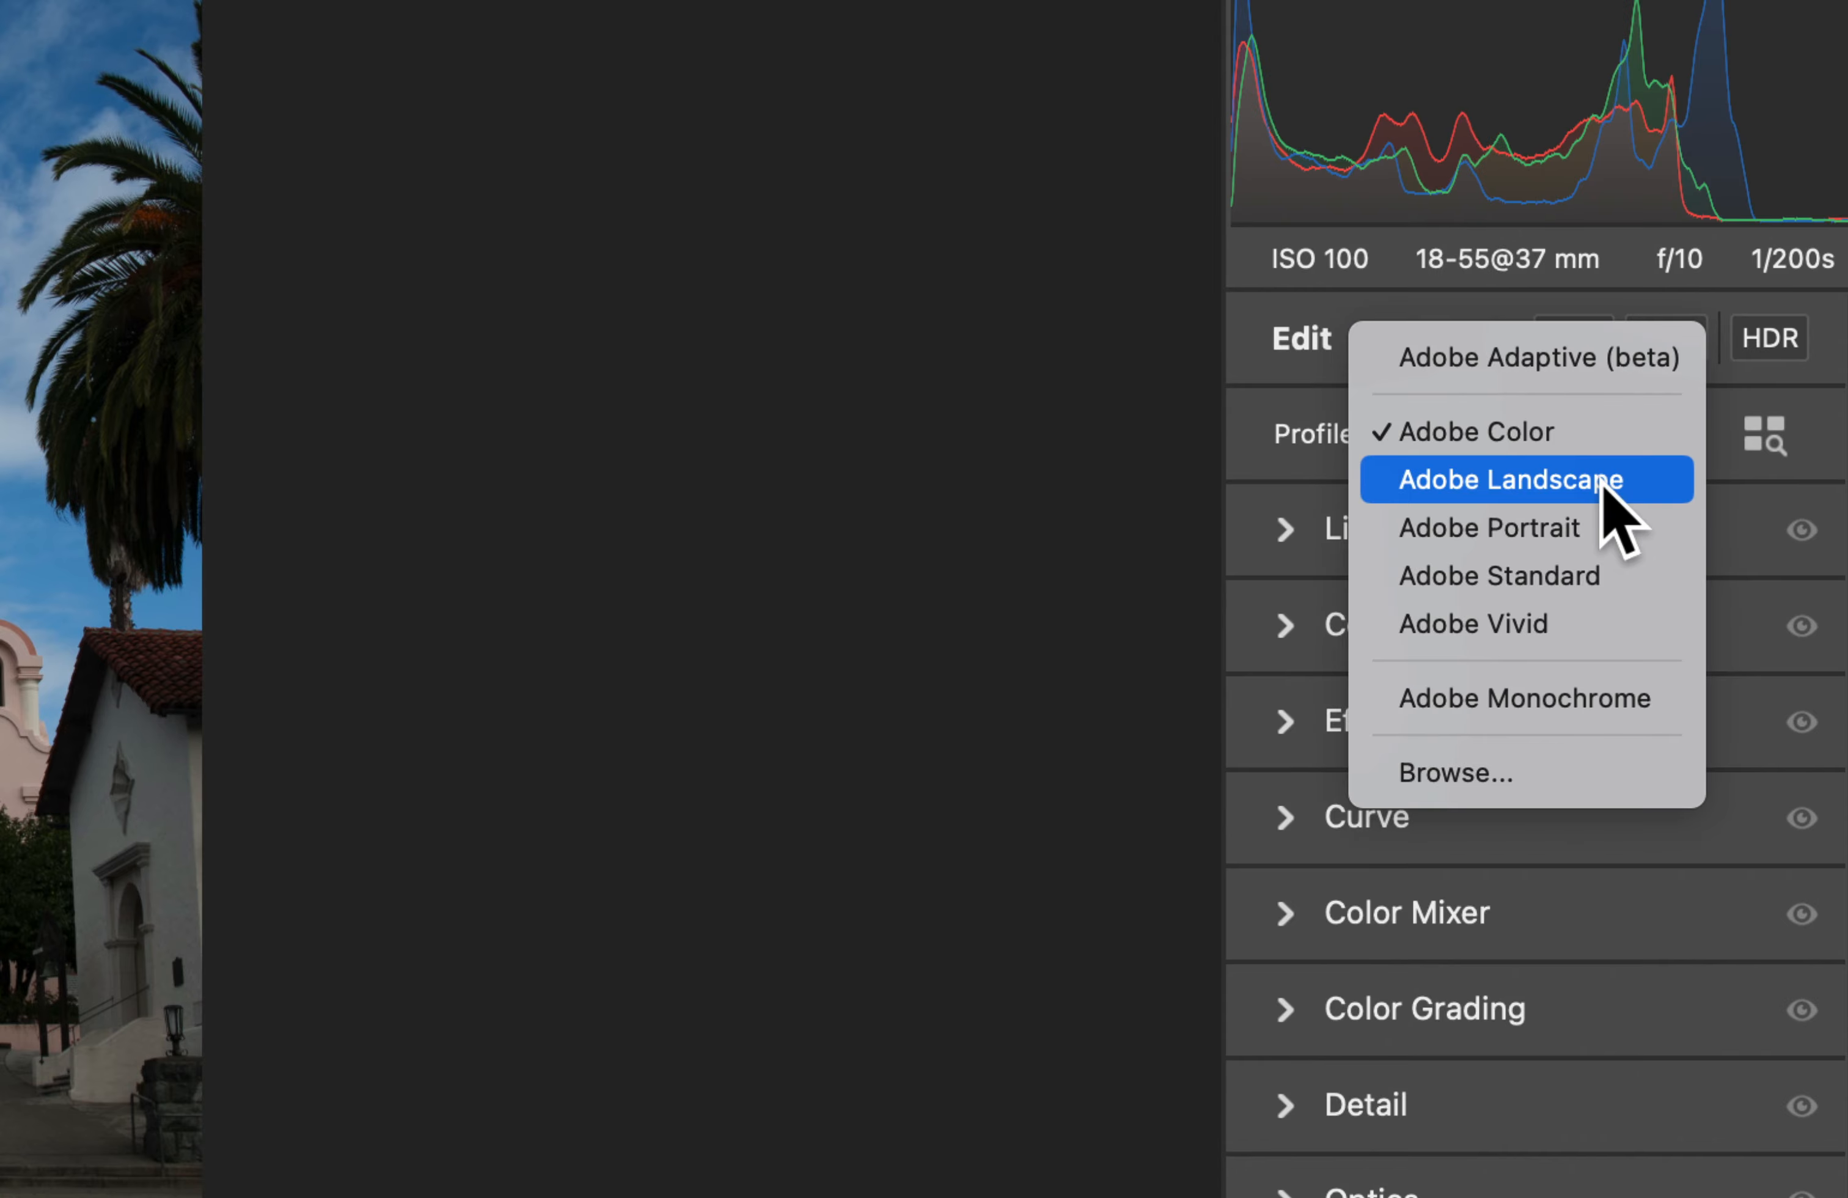
click(1476, 485)
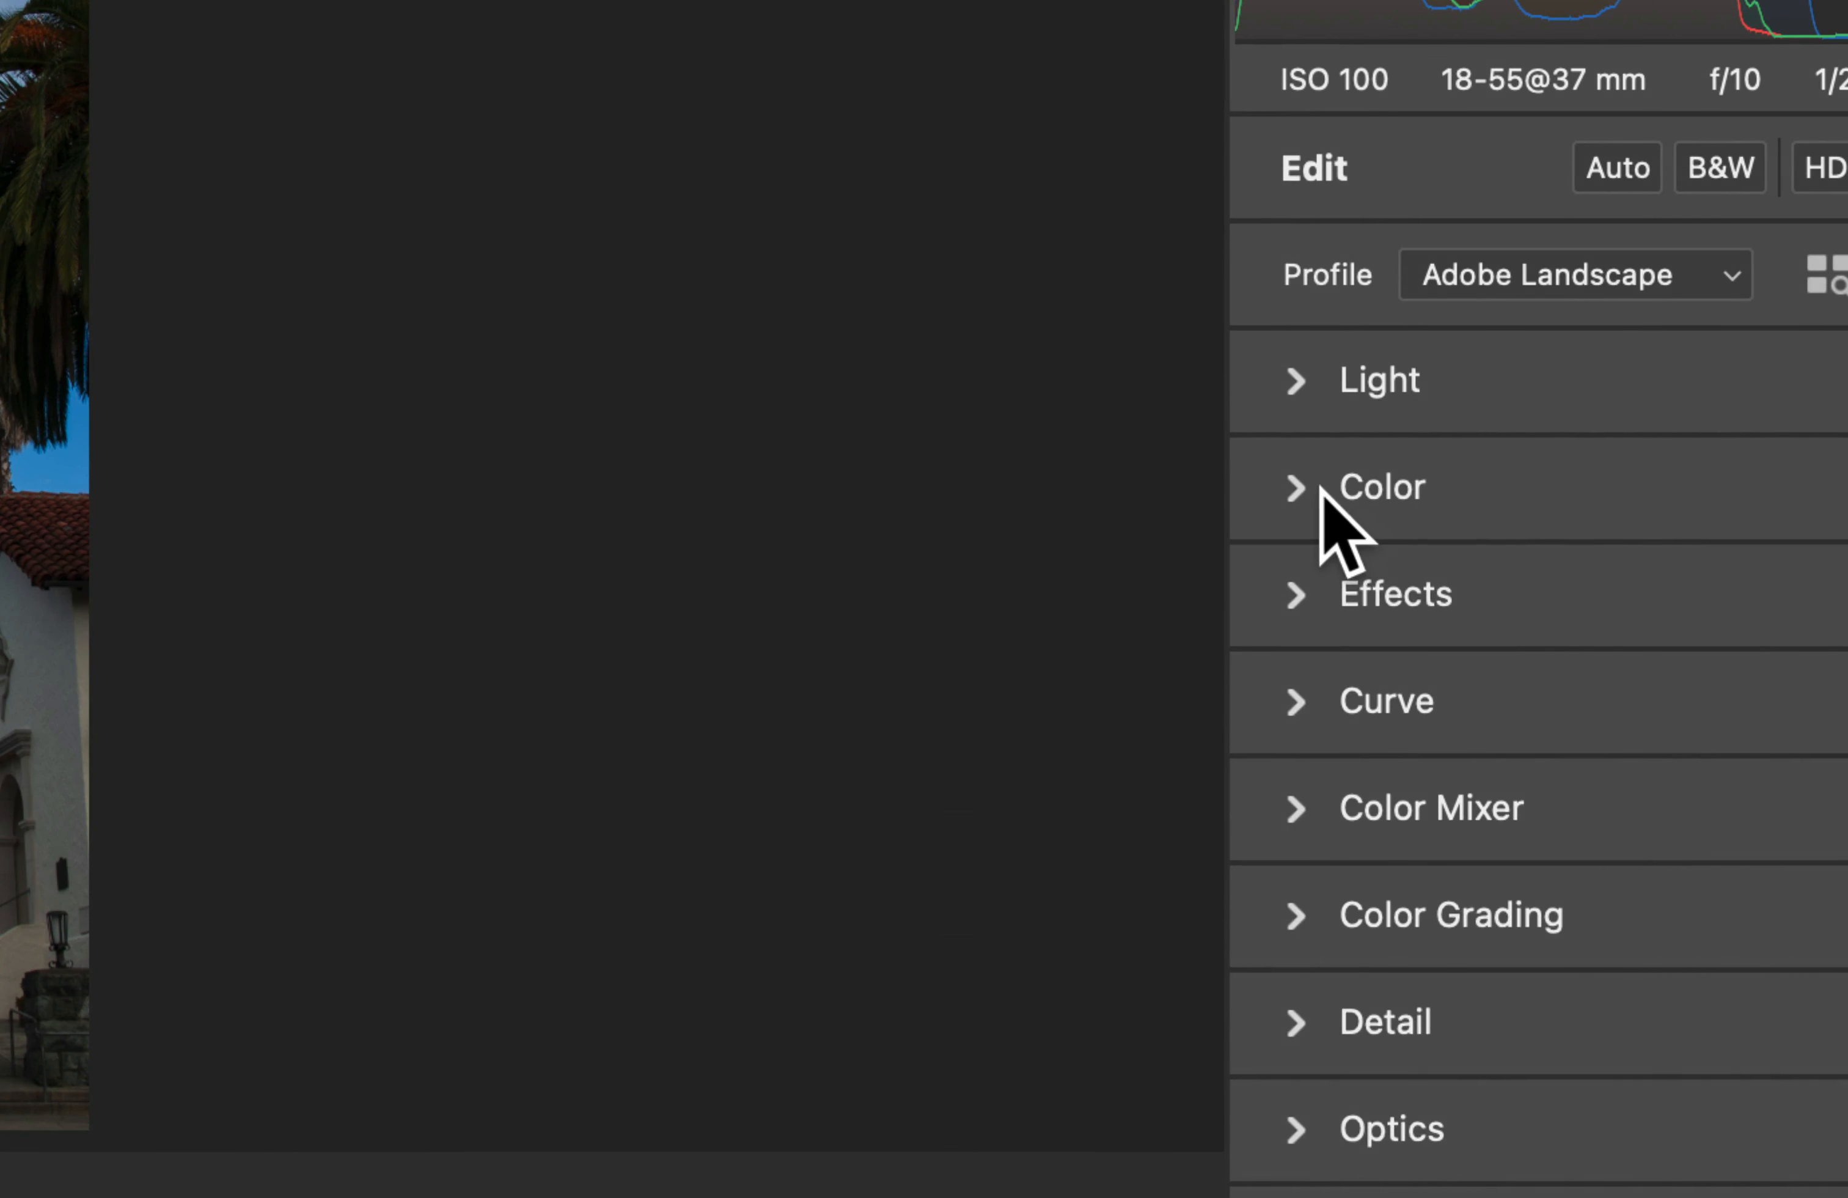
click(1492, 481)
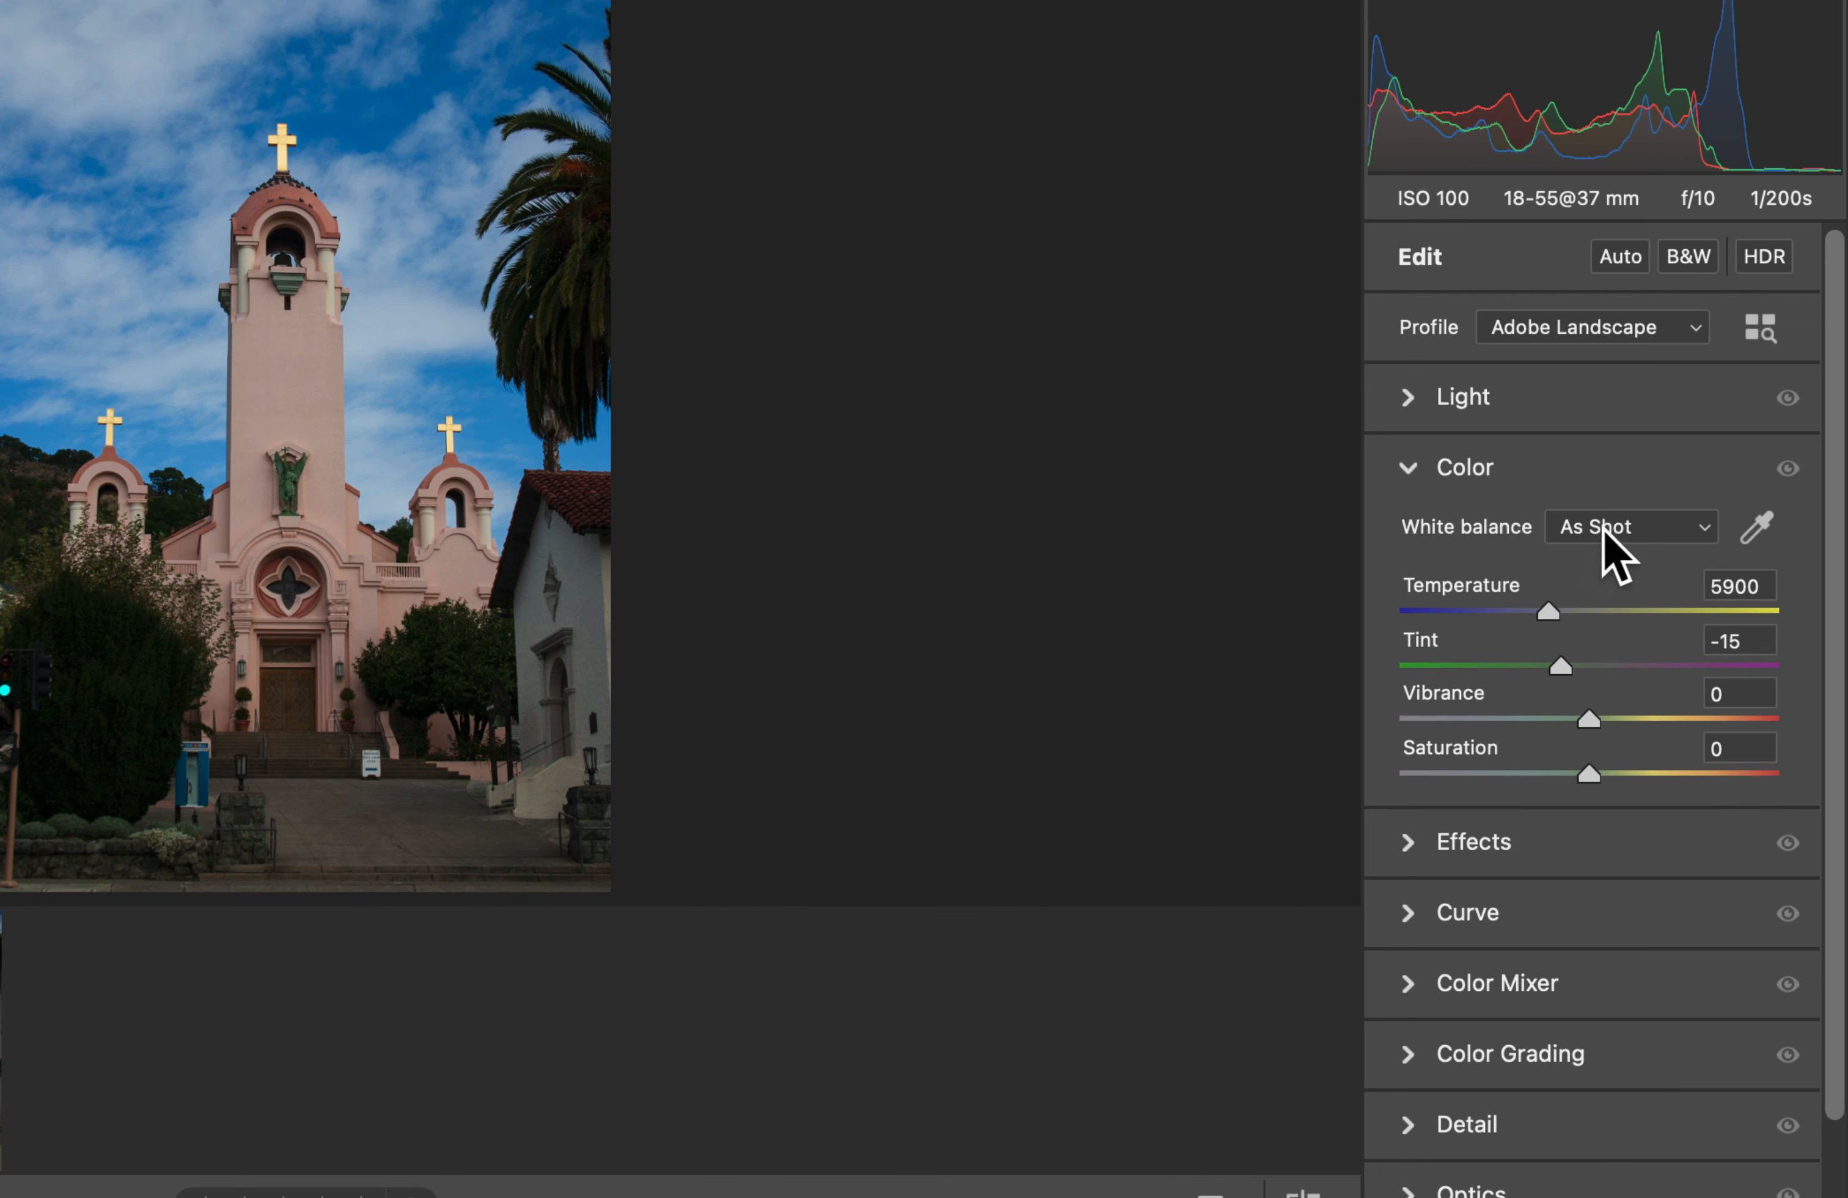
click(1591, 536)
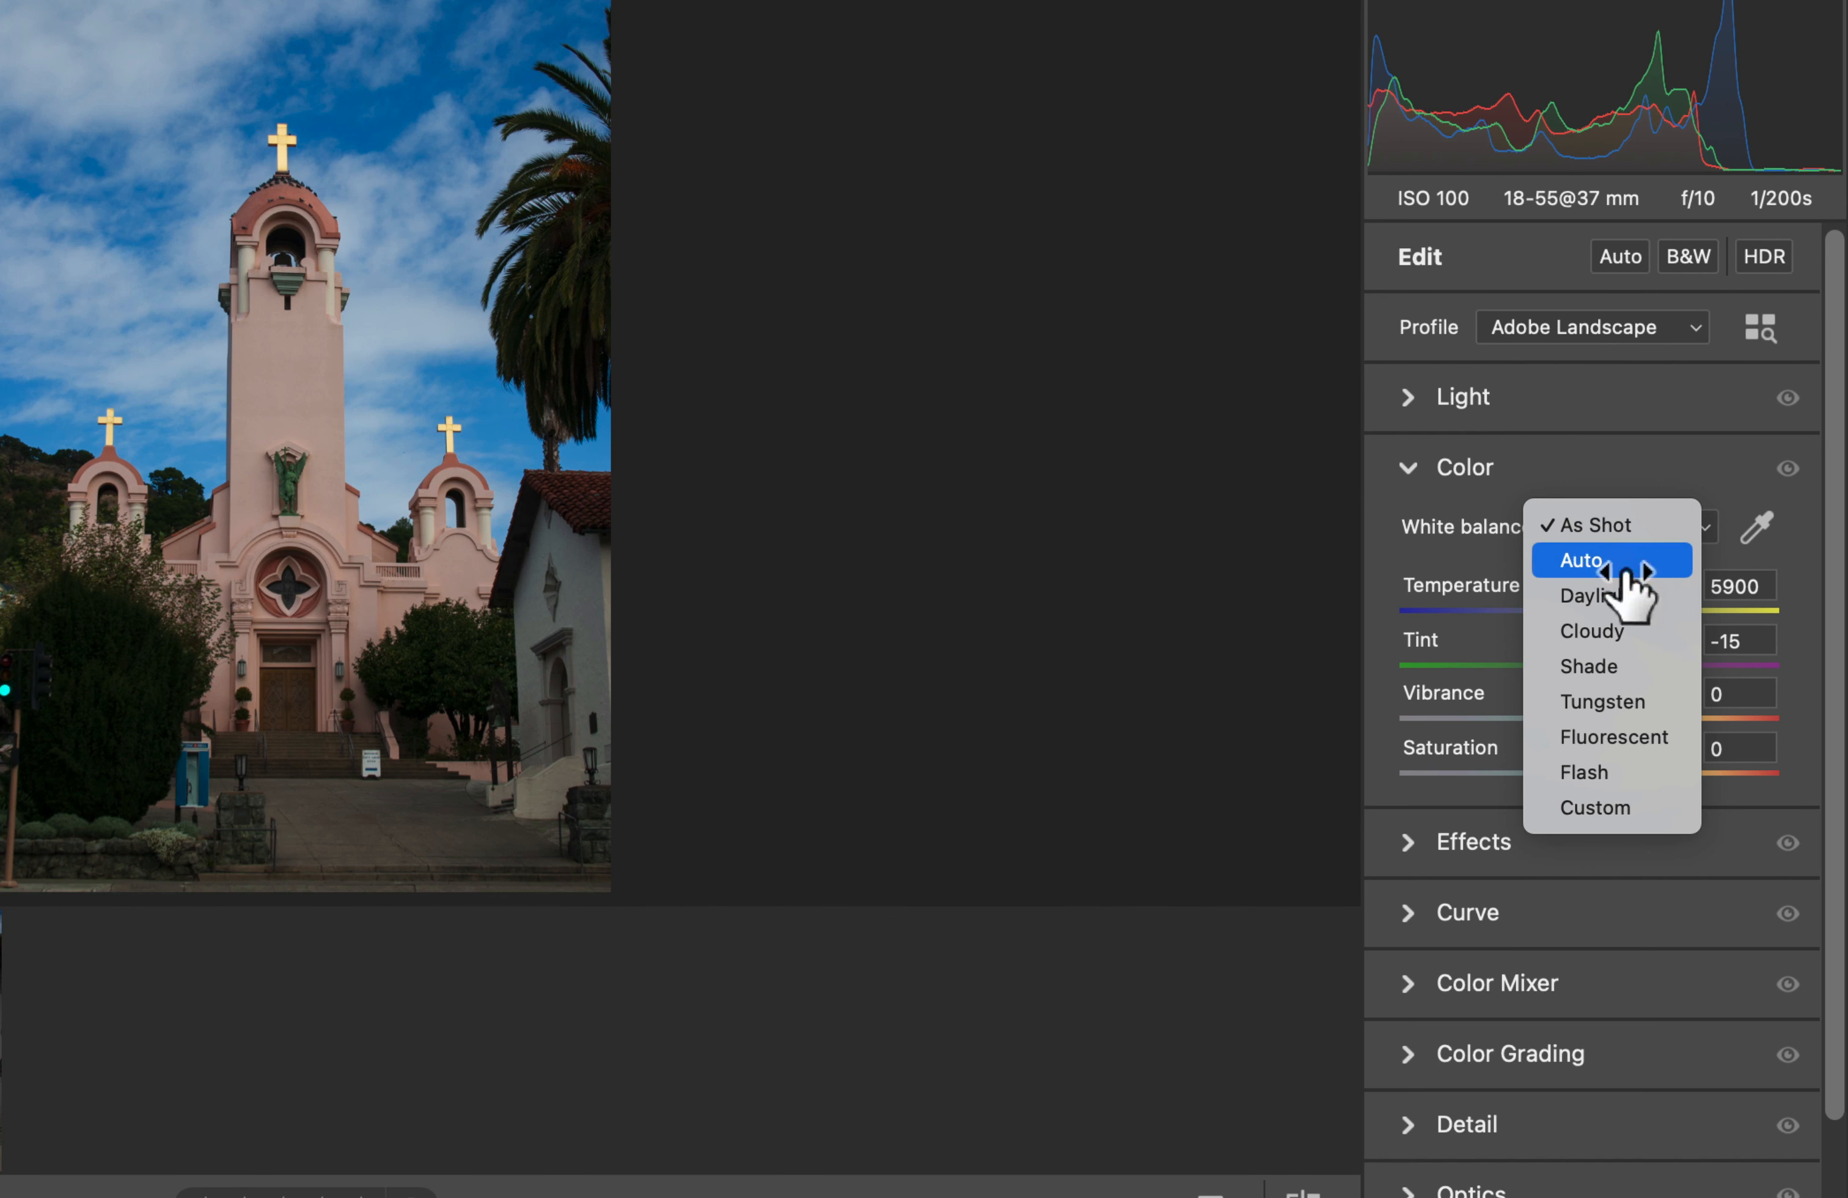
click(1635, 630)
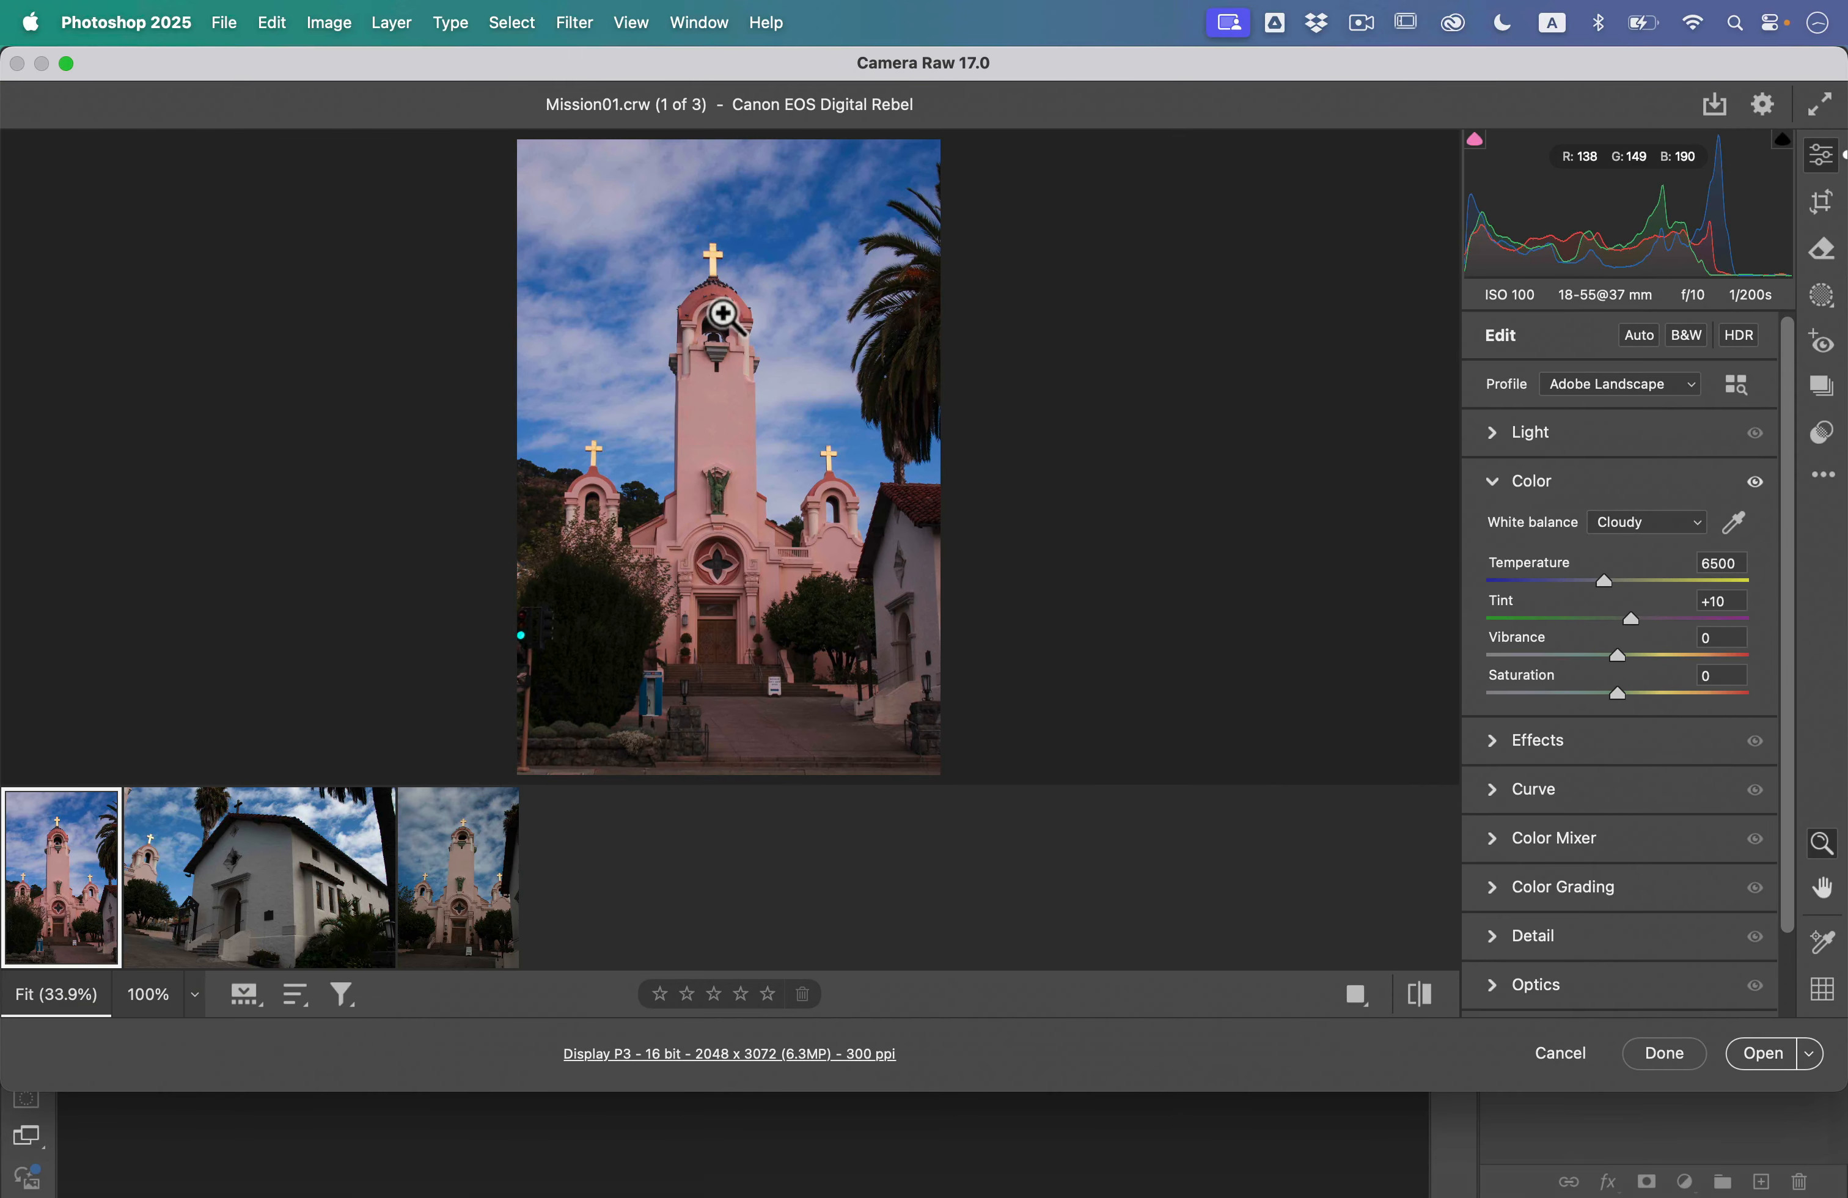
Step: Sample the white balance from the cloud beside the tower's cross, and resample it from the pink tower wall
drag(705, 302, 805, 405)
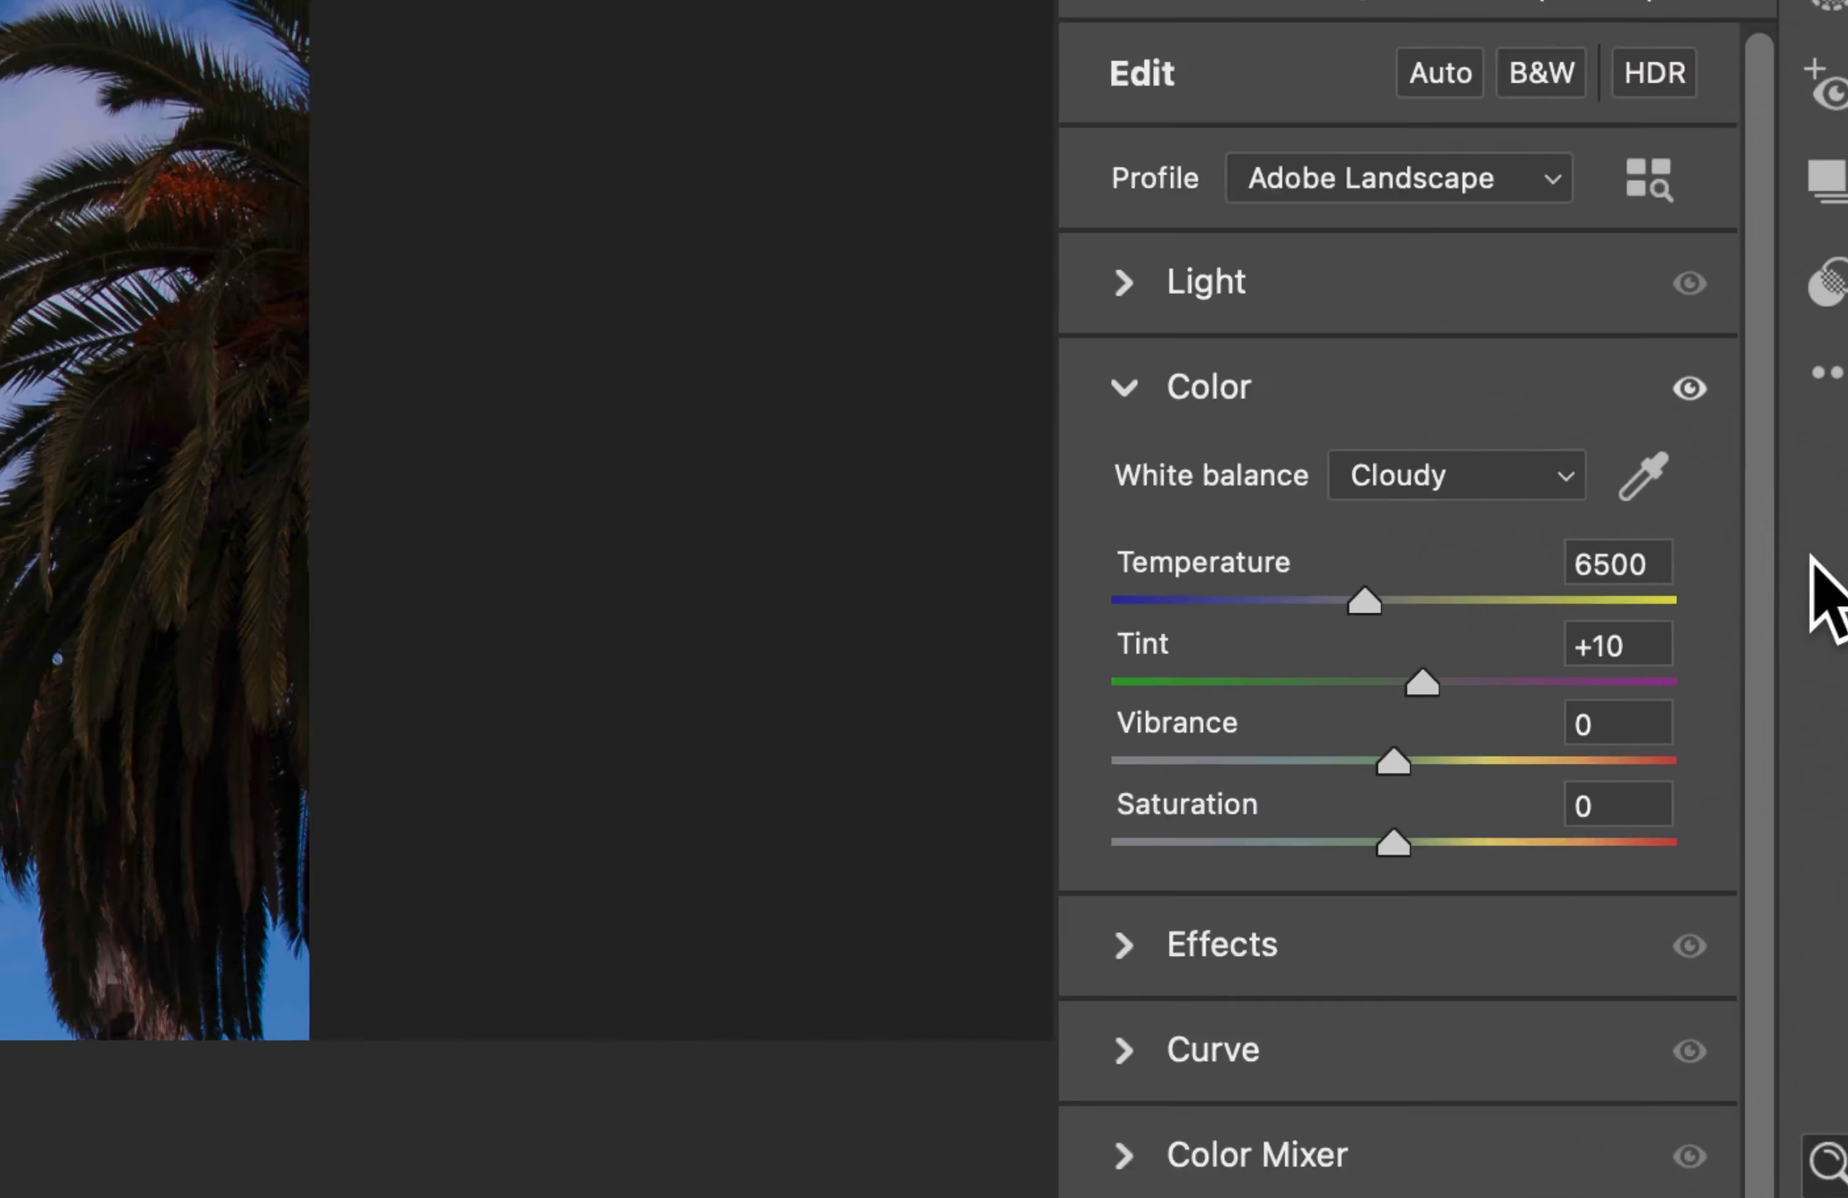
click(1643, 475)
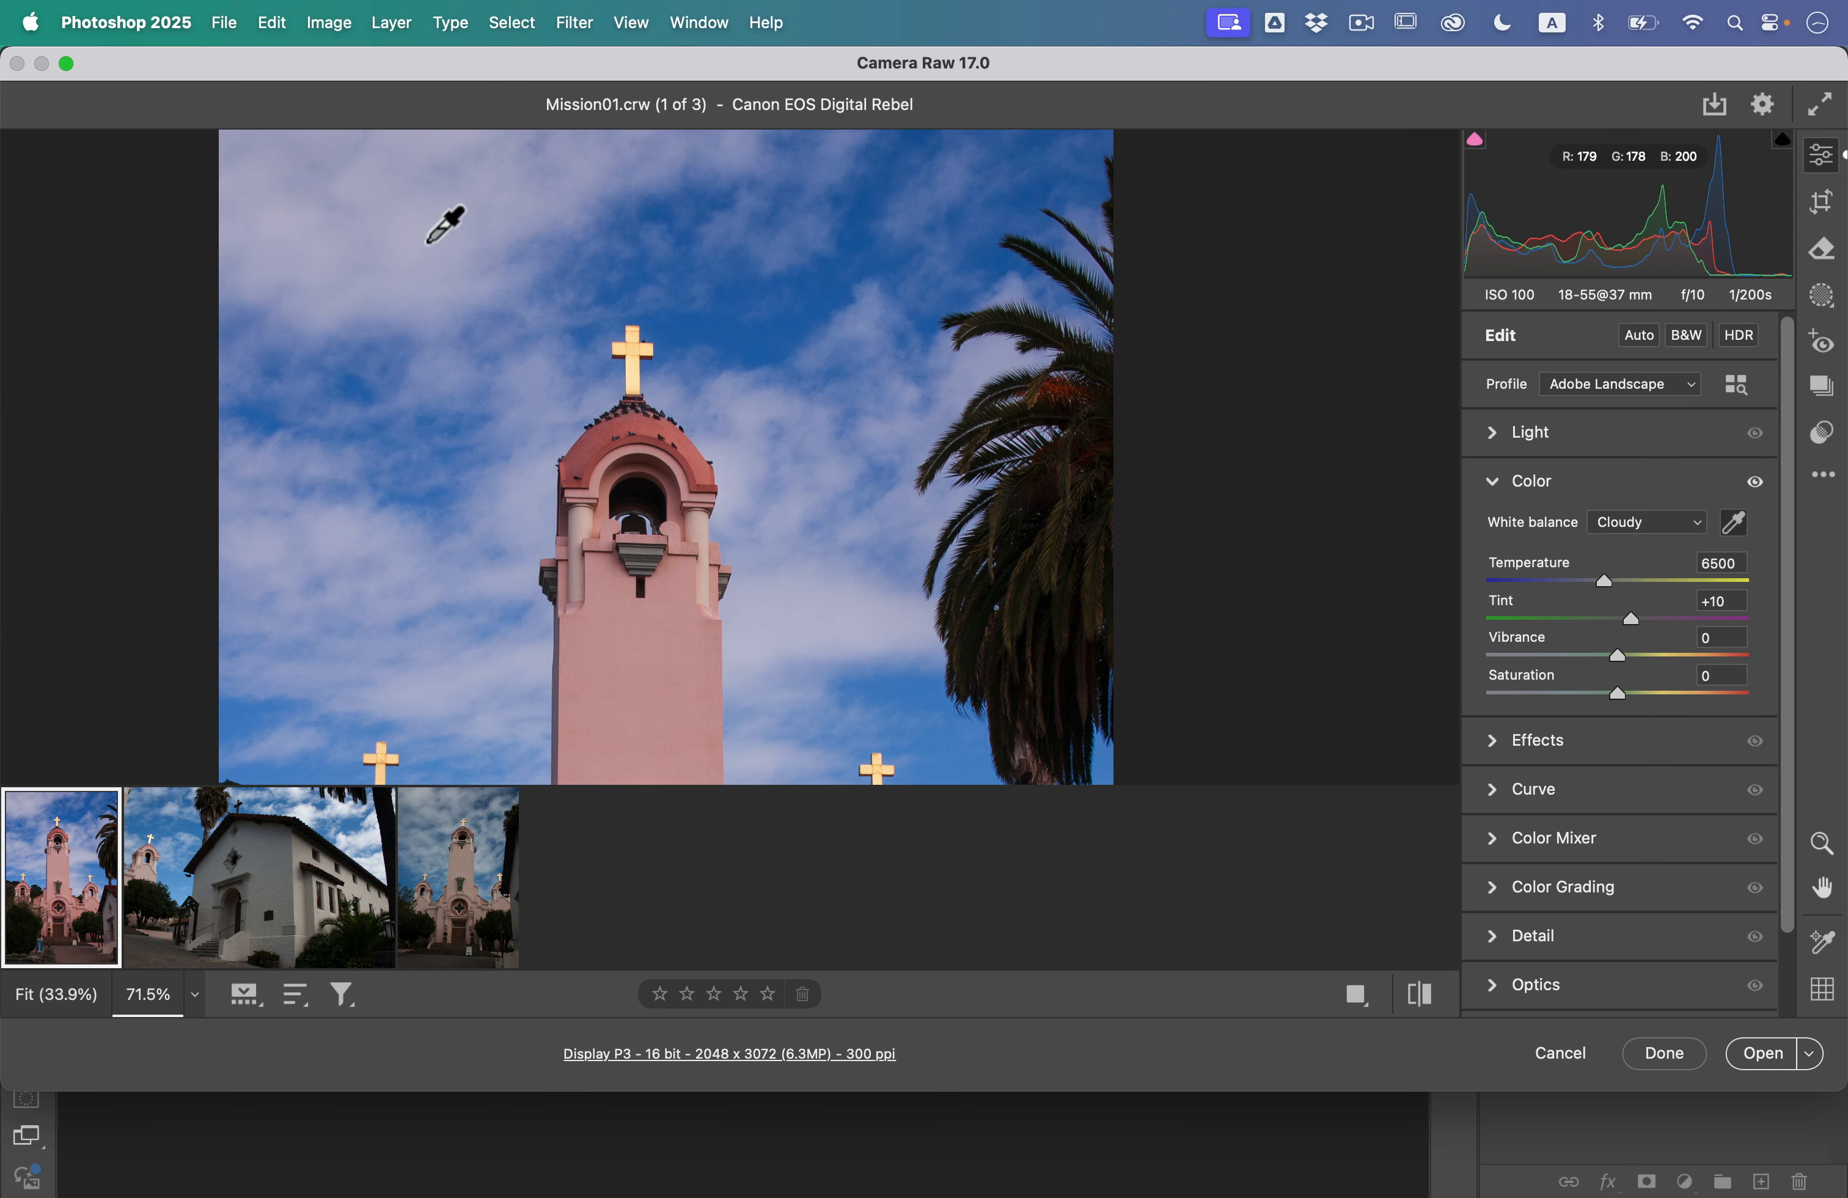
click(424, 223)
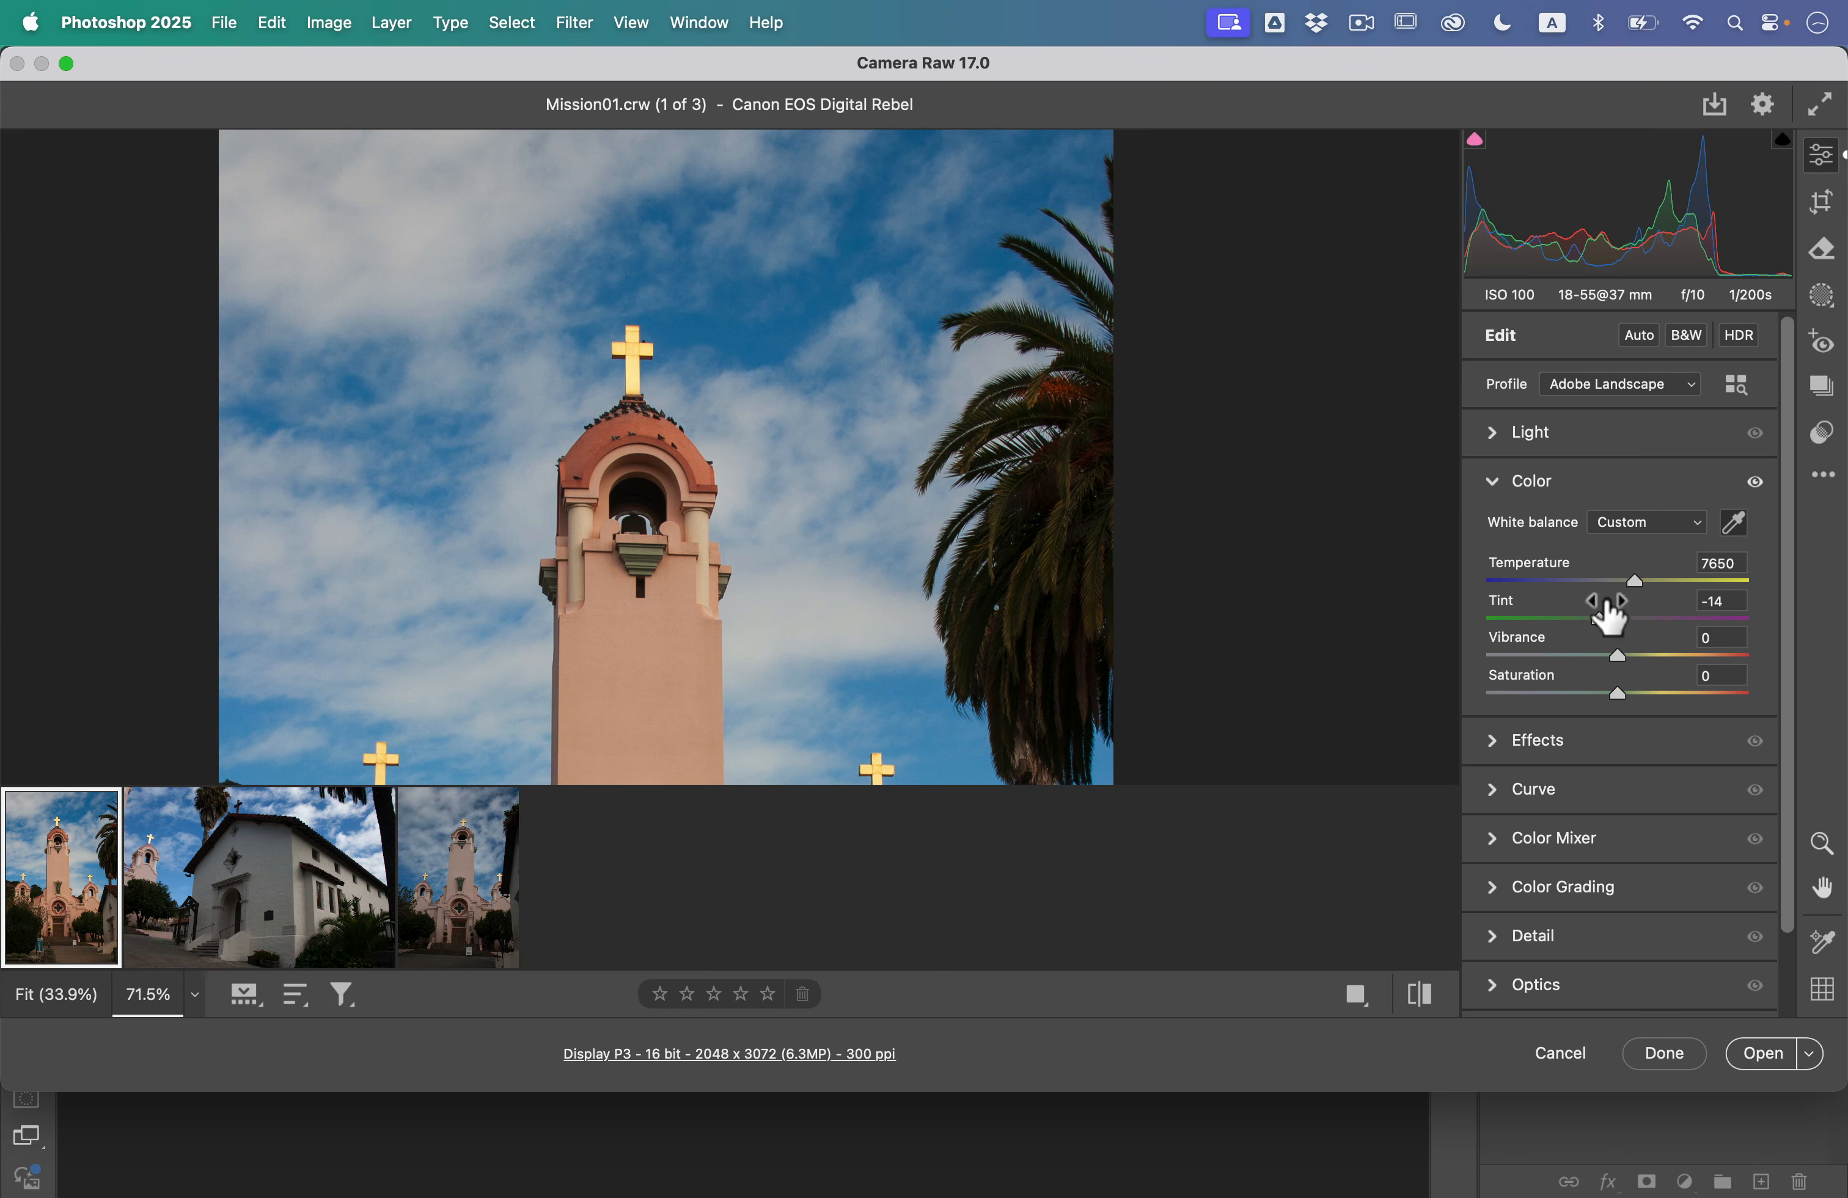
key(super+0)
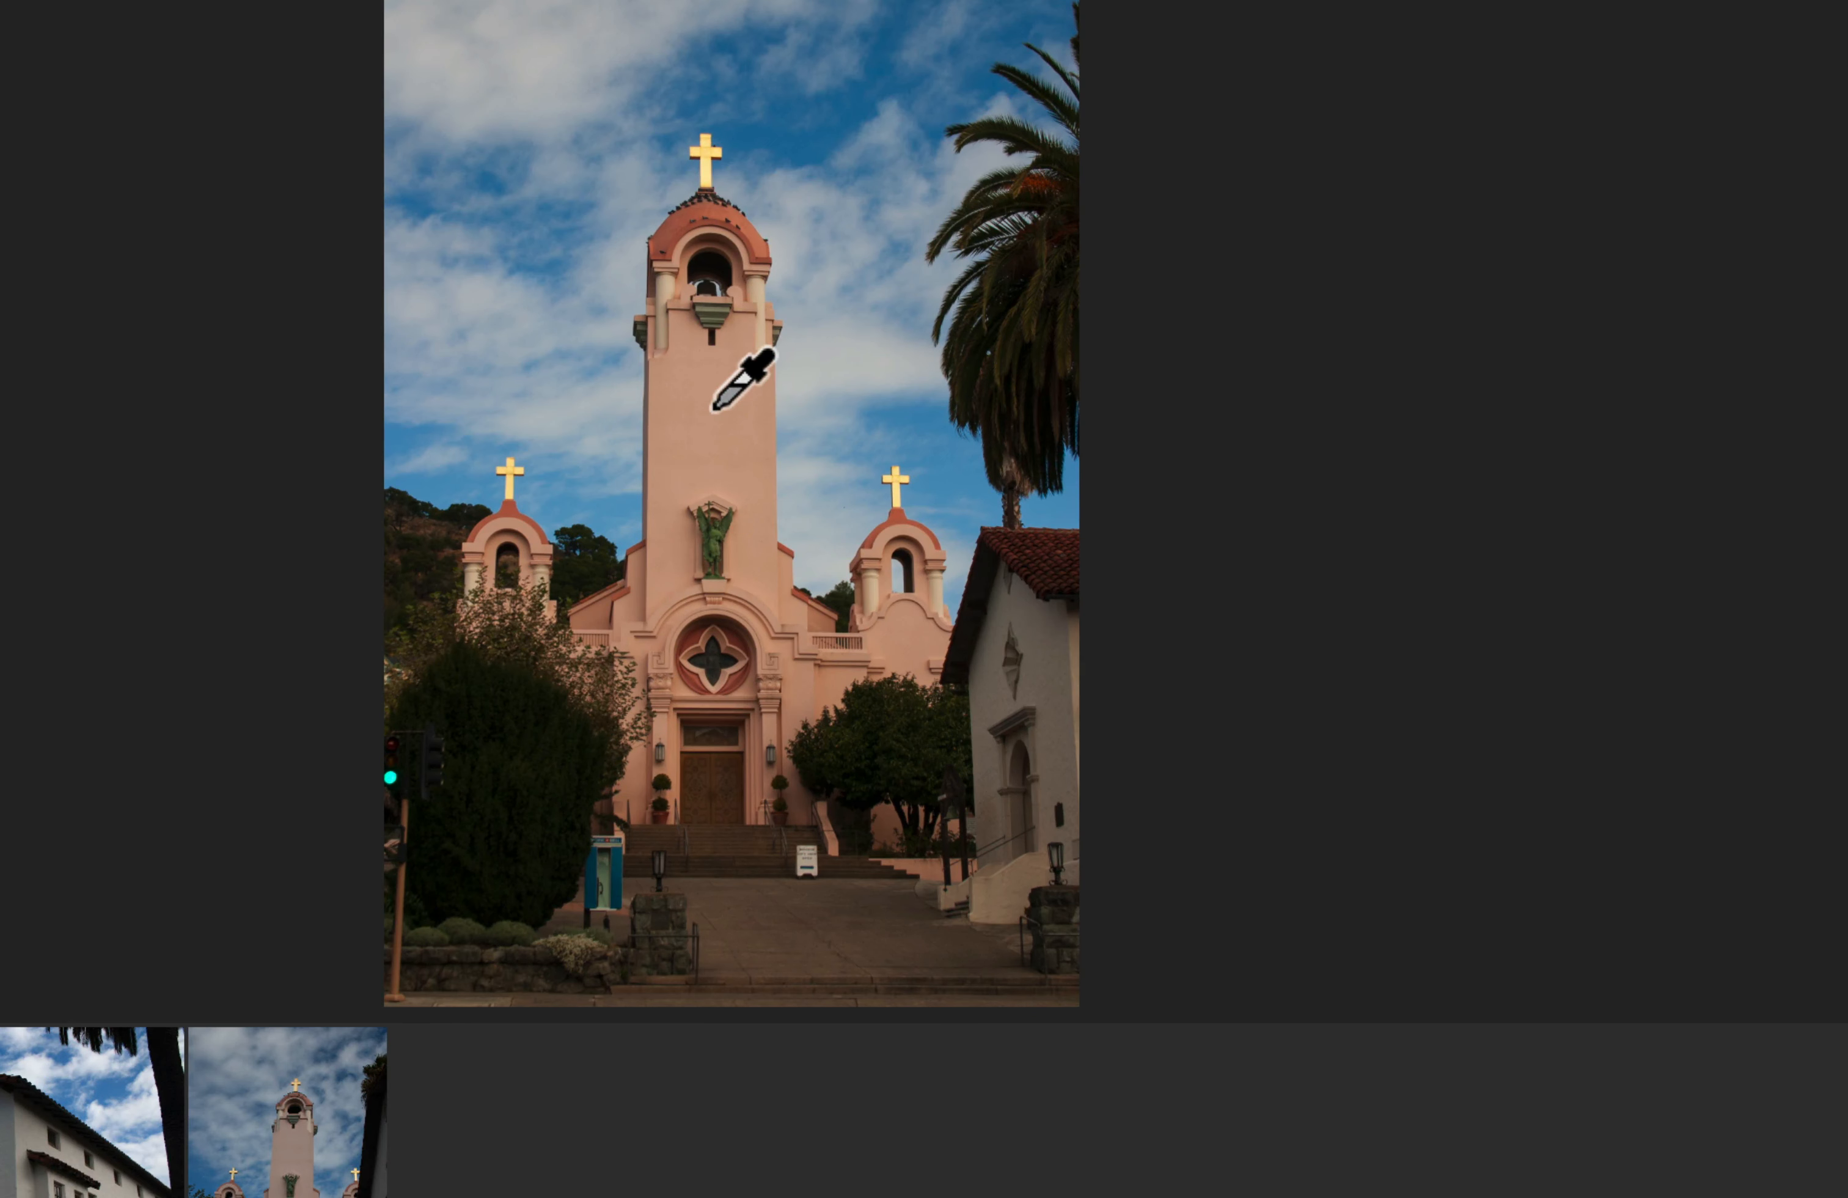
click(720, 405)
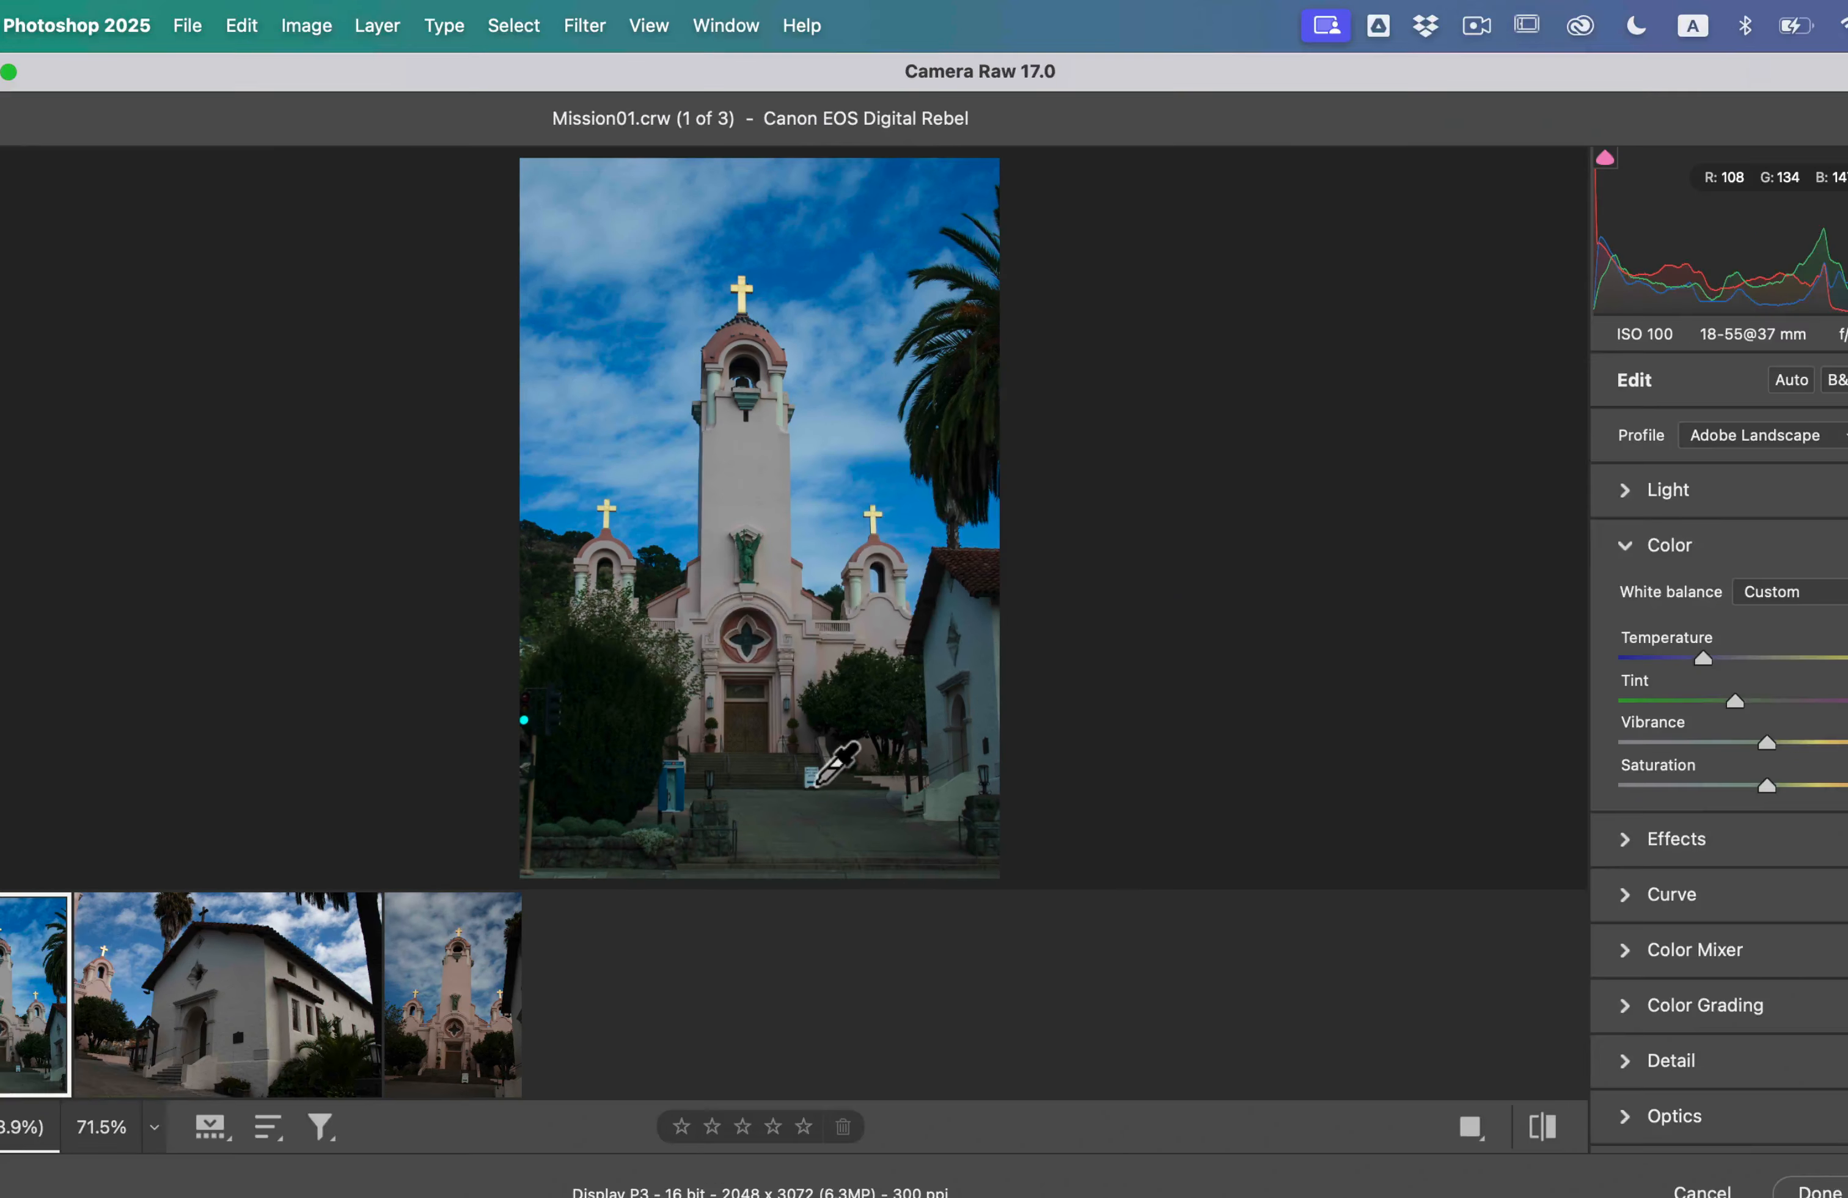
Step: Sample the white balance from the white gift shop sign in front of the church steps
super+click(811, 779)
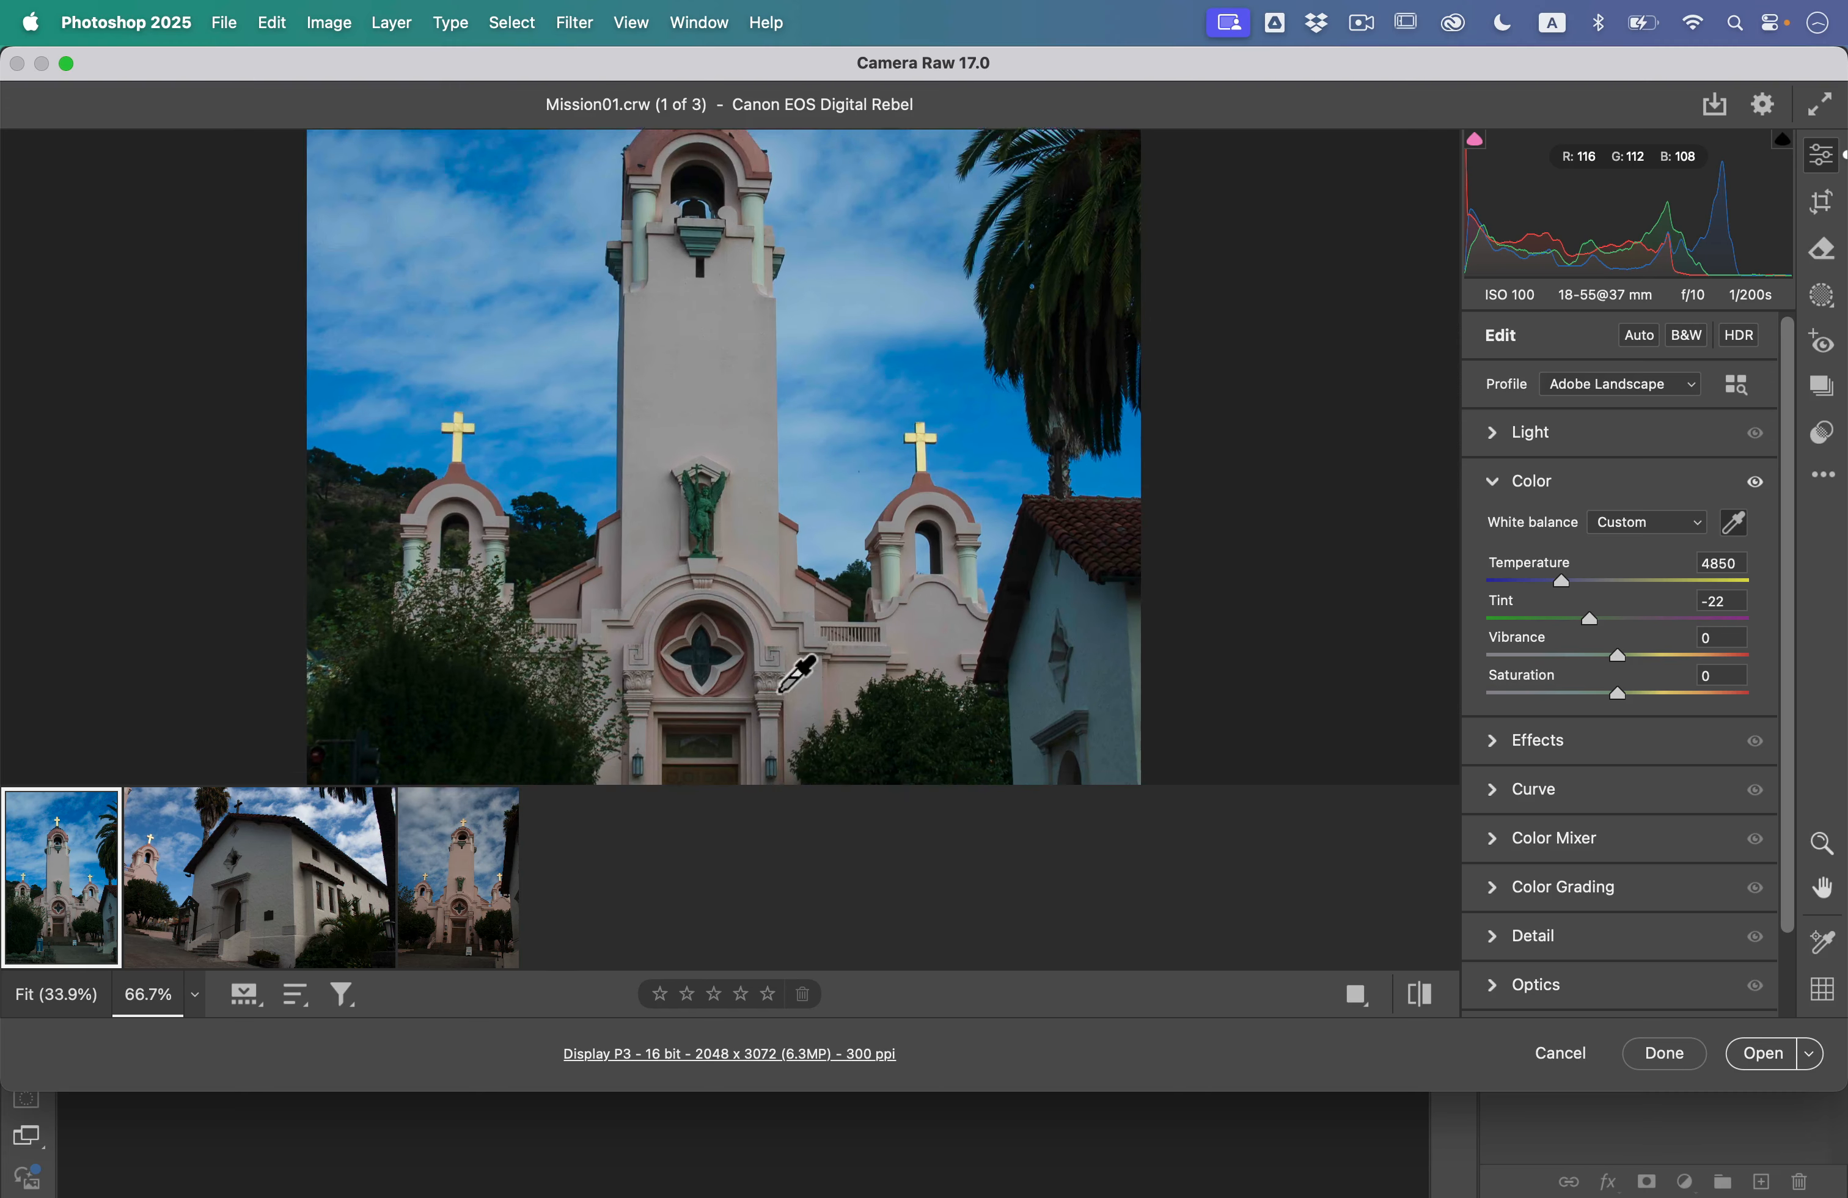
scroll(796, 668, down, 5)
super+click(776, 685)
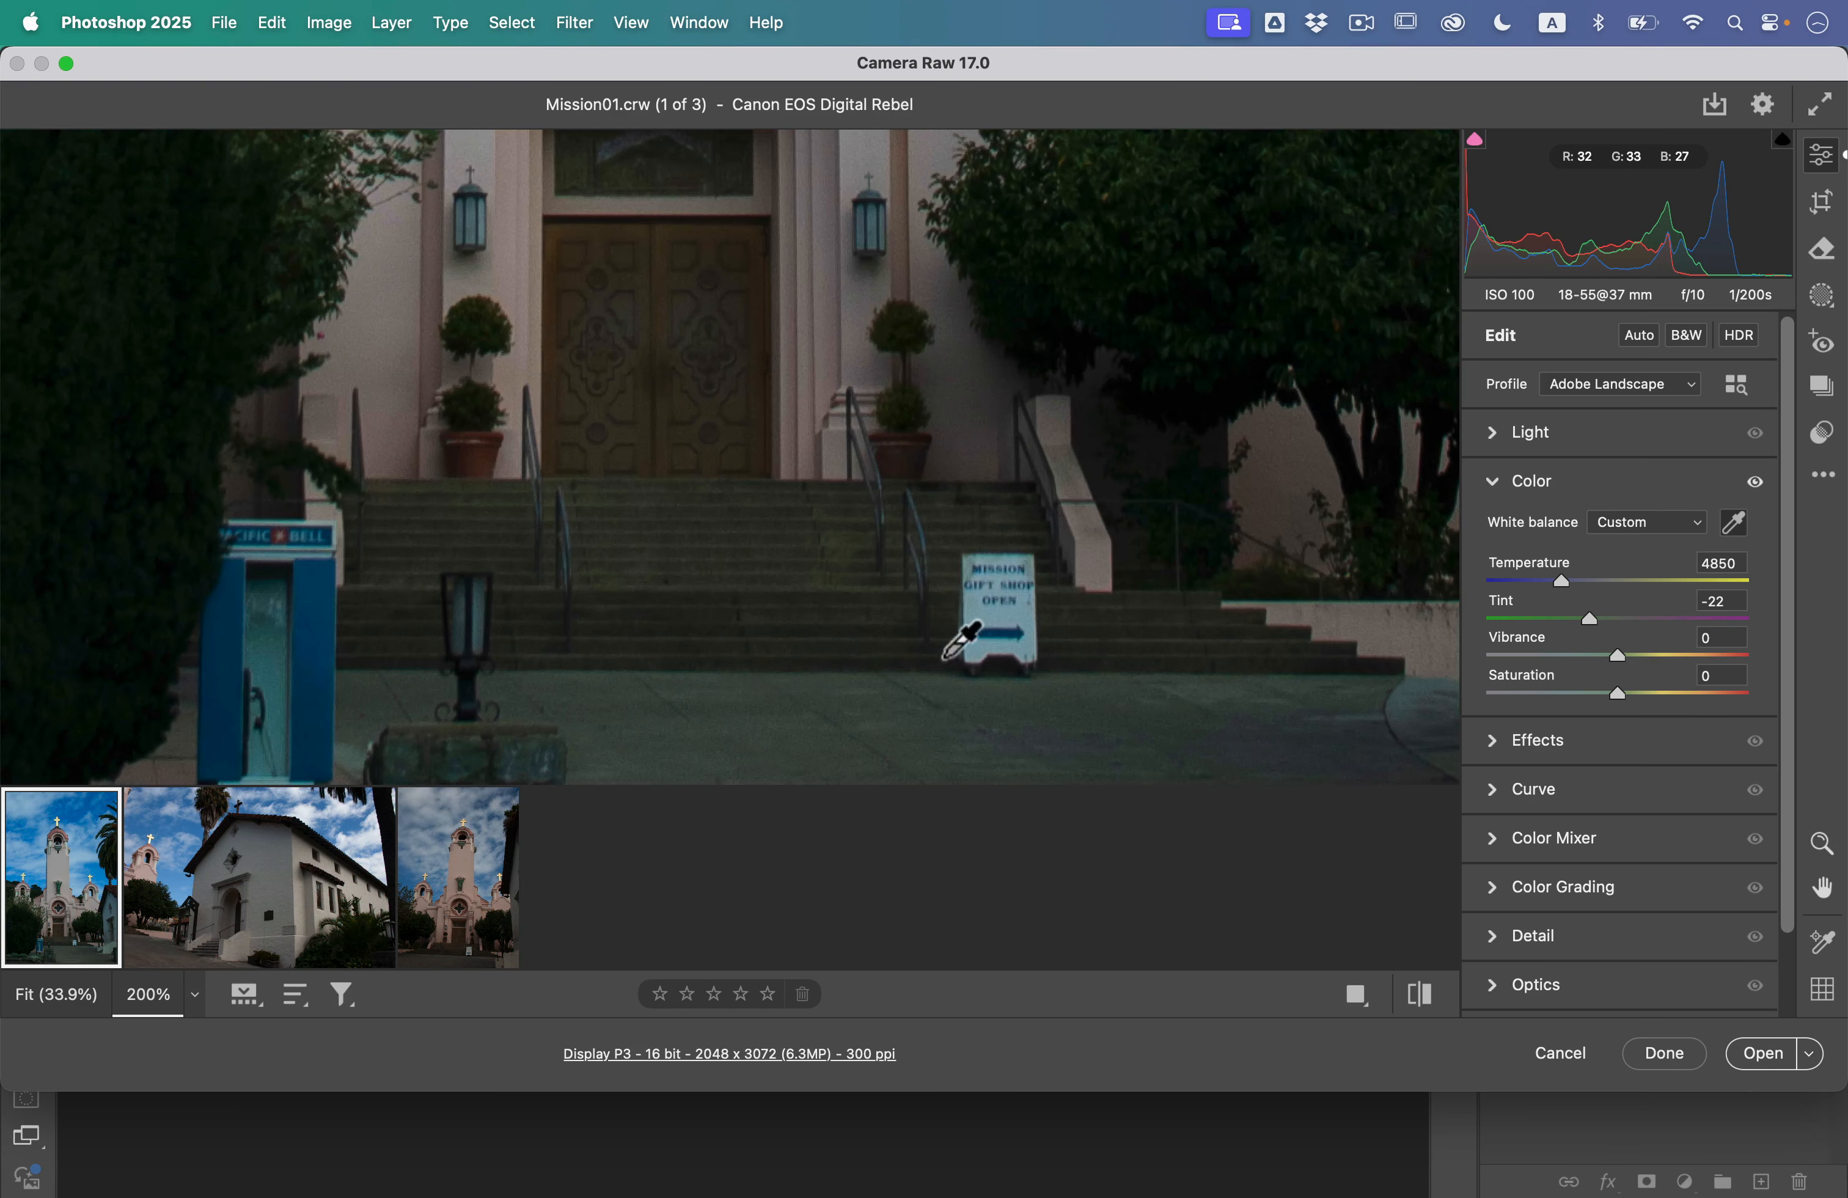
click(980, 629)
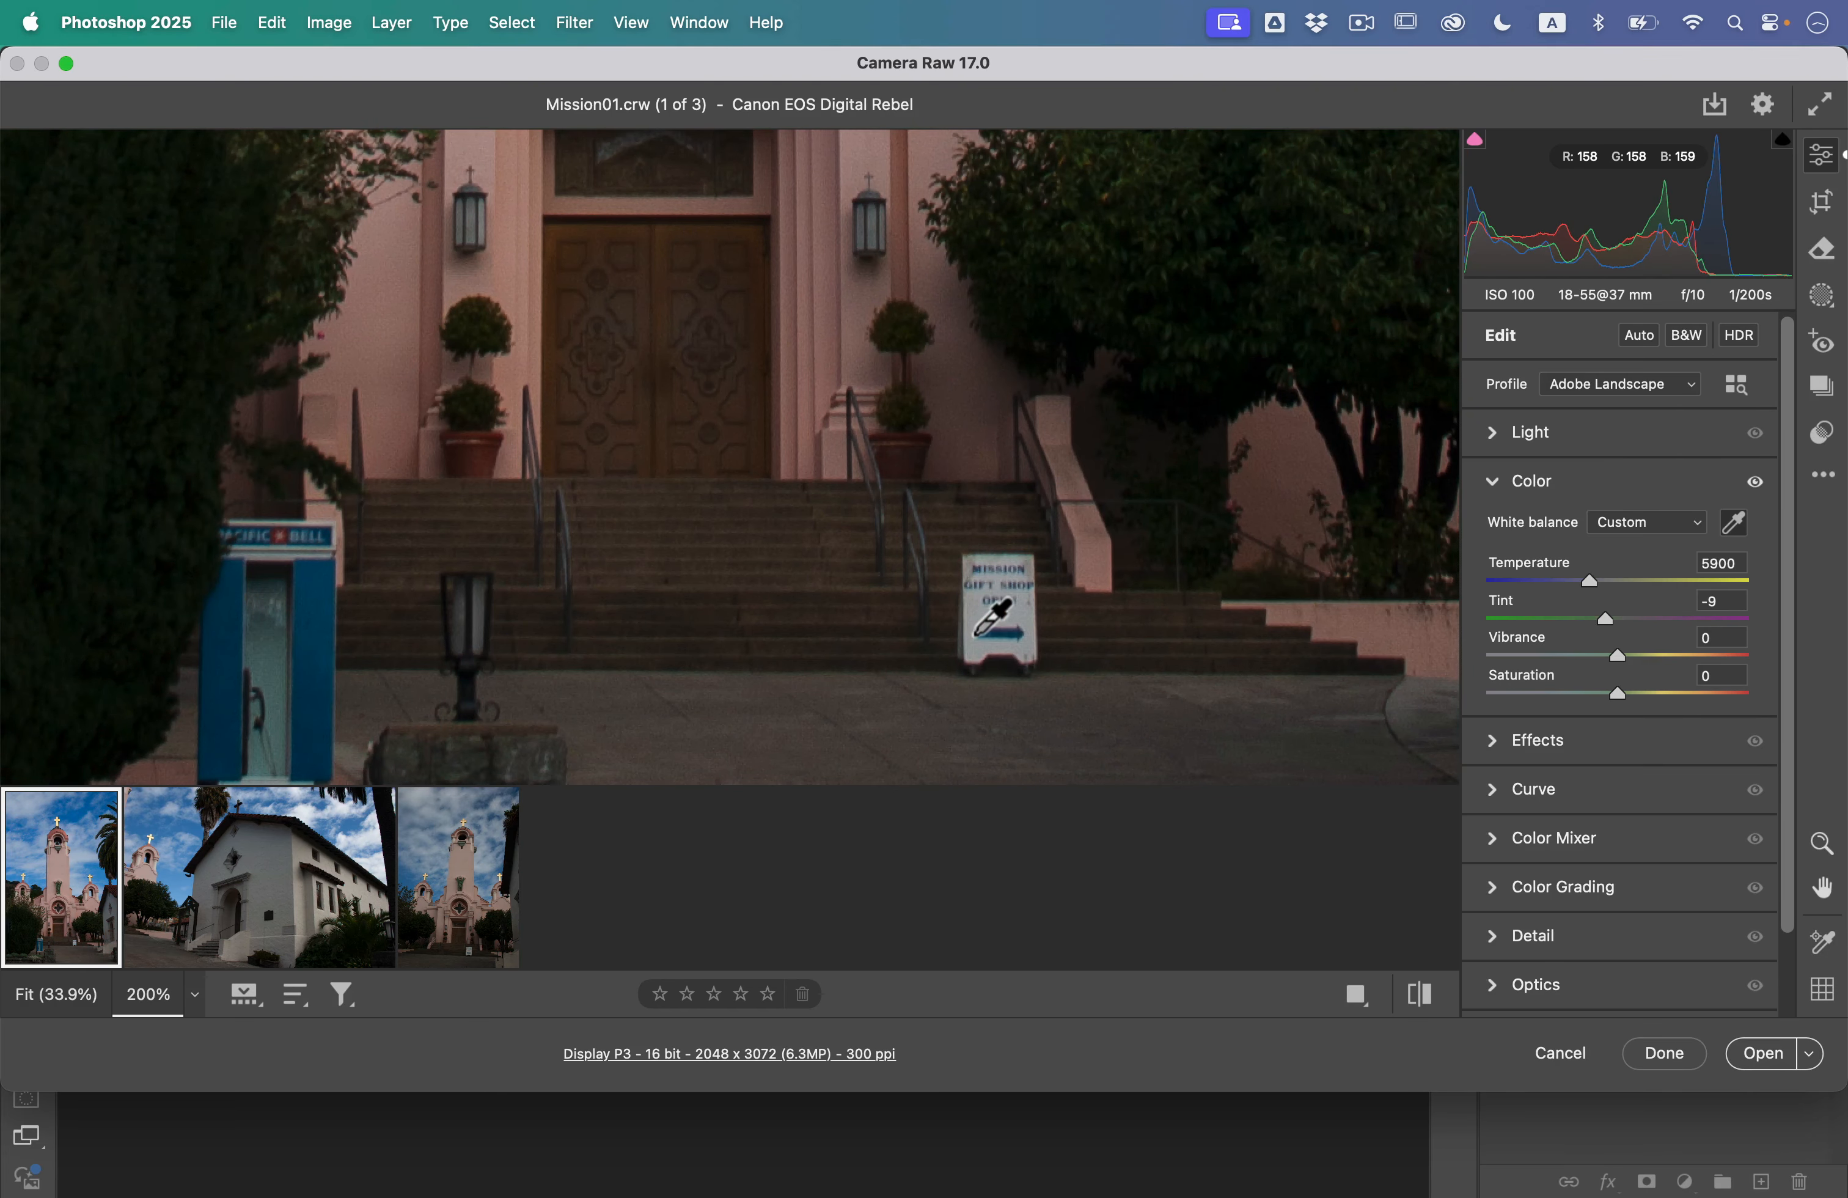
alt+super+click(970, 616)
alt+super+click(971, 616)
alt+super+click(970, 617)
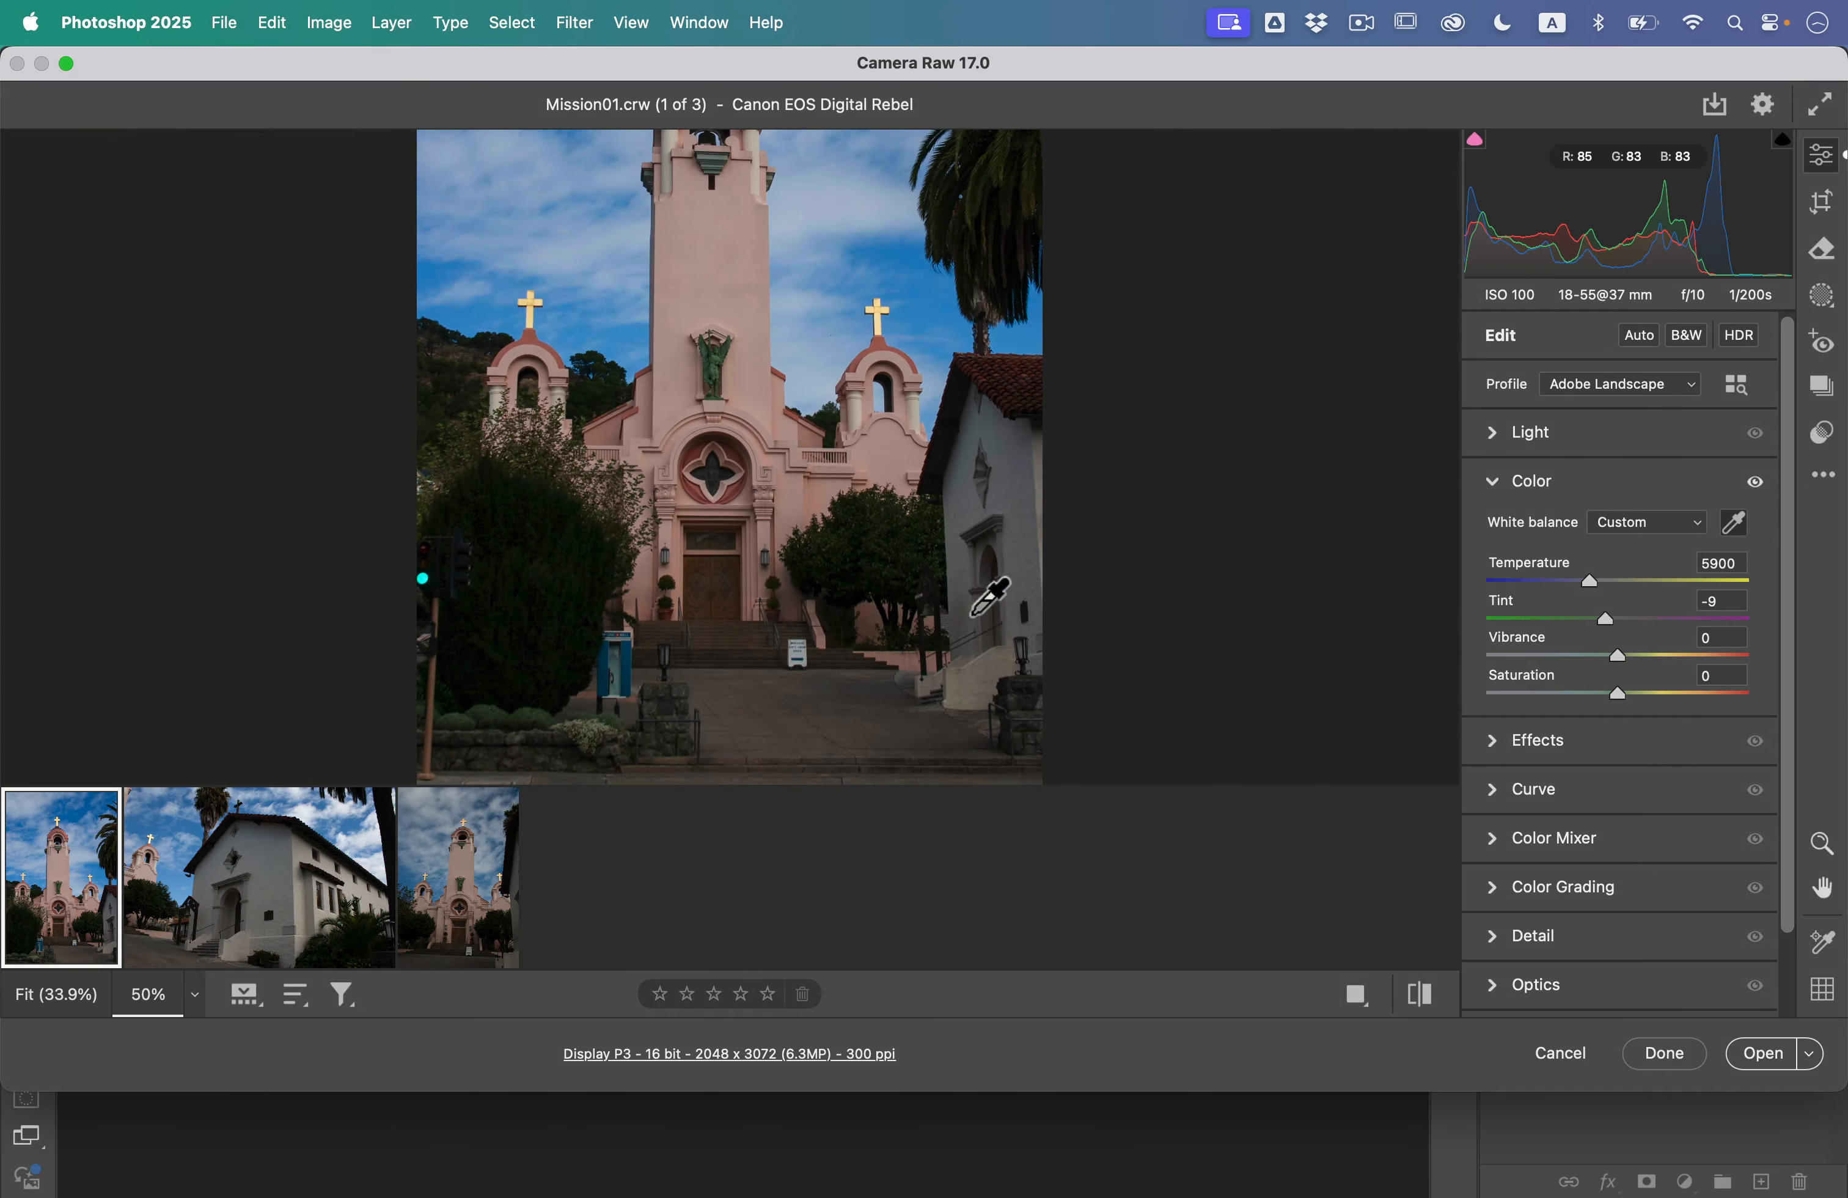
alt+super+click(971, 616)
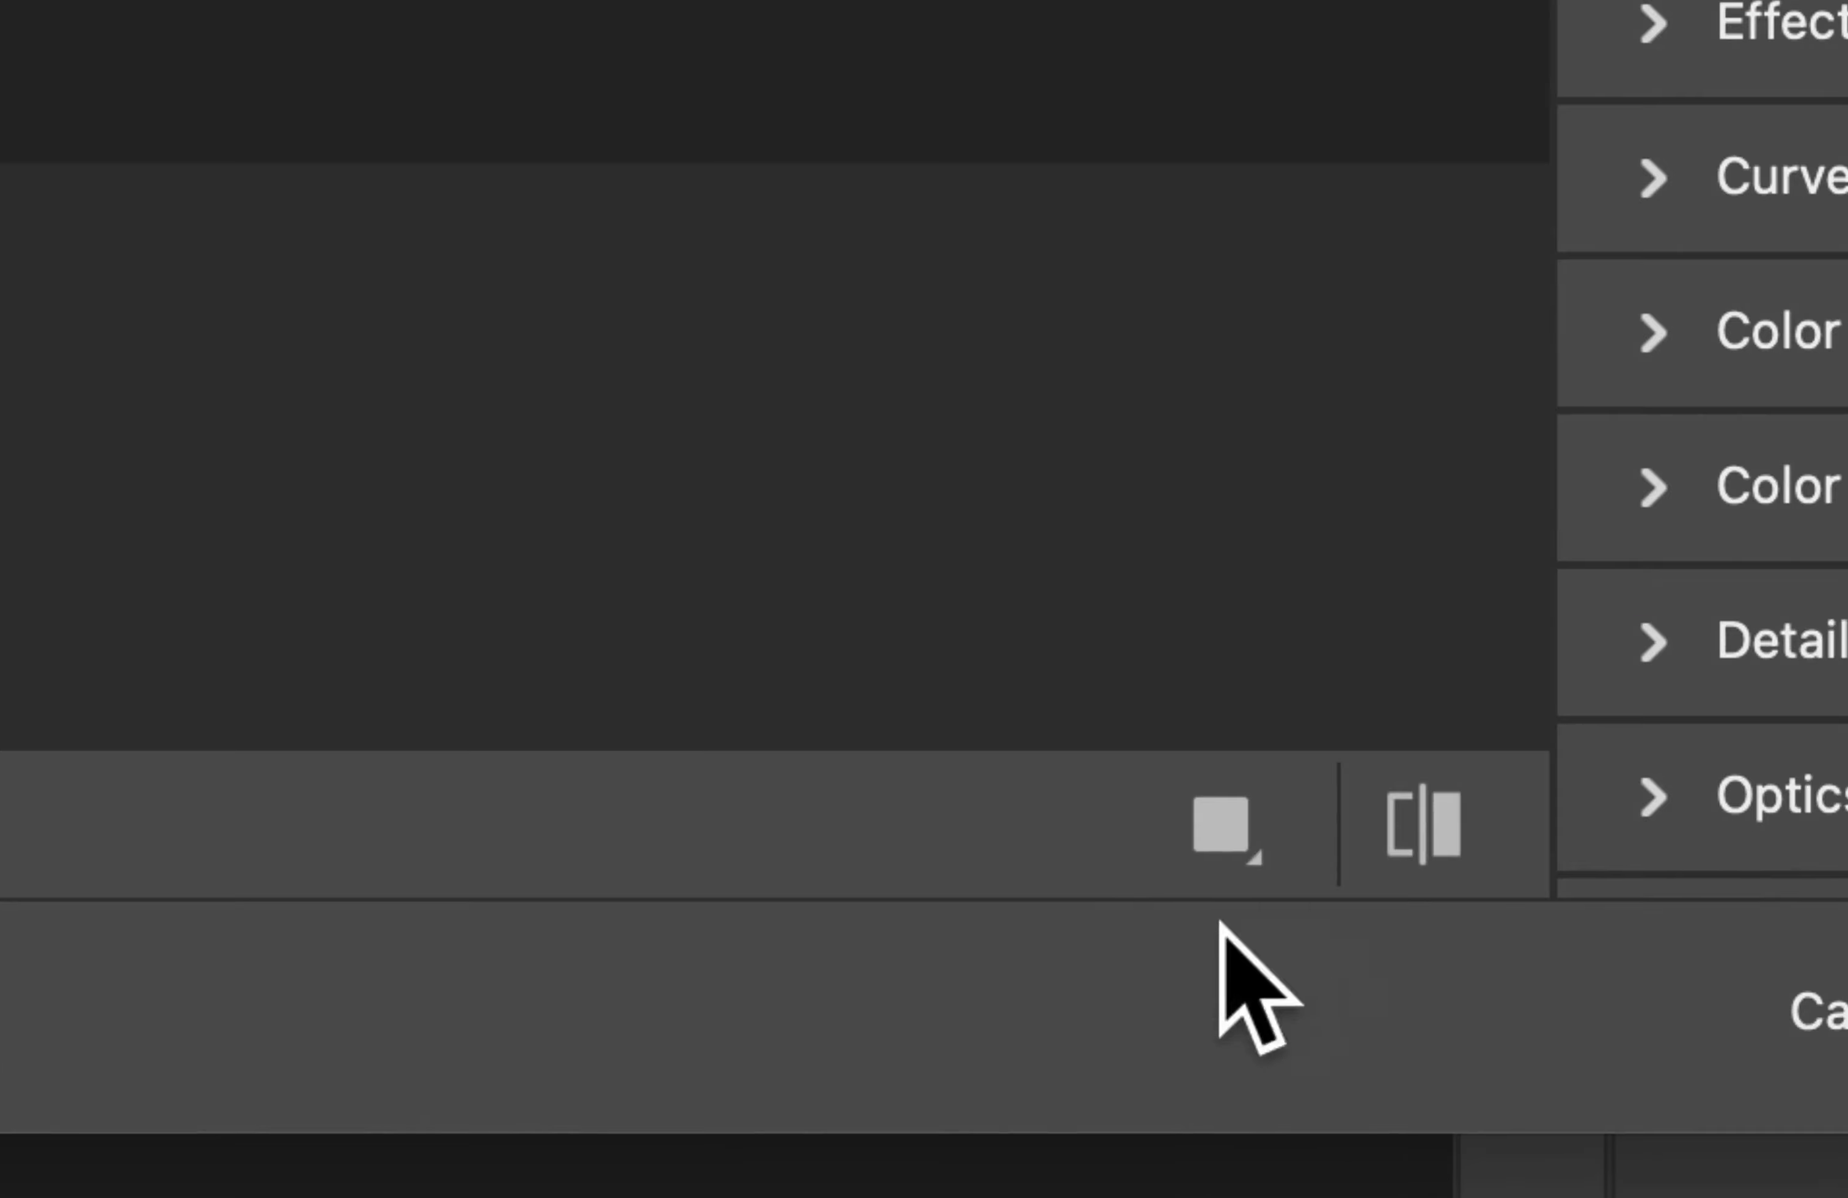
Step: Show the before and after images side by side and sample the white balance from a cloud in the after image
click(1218, 824)
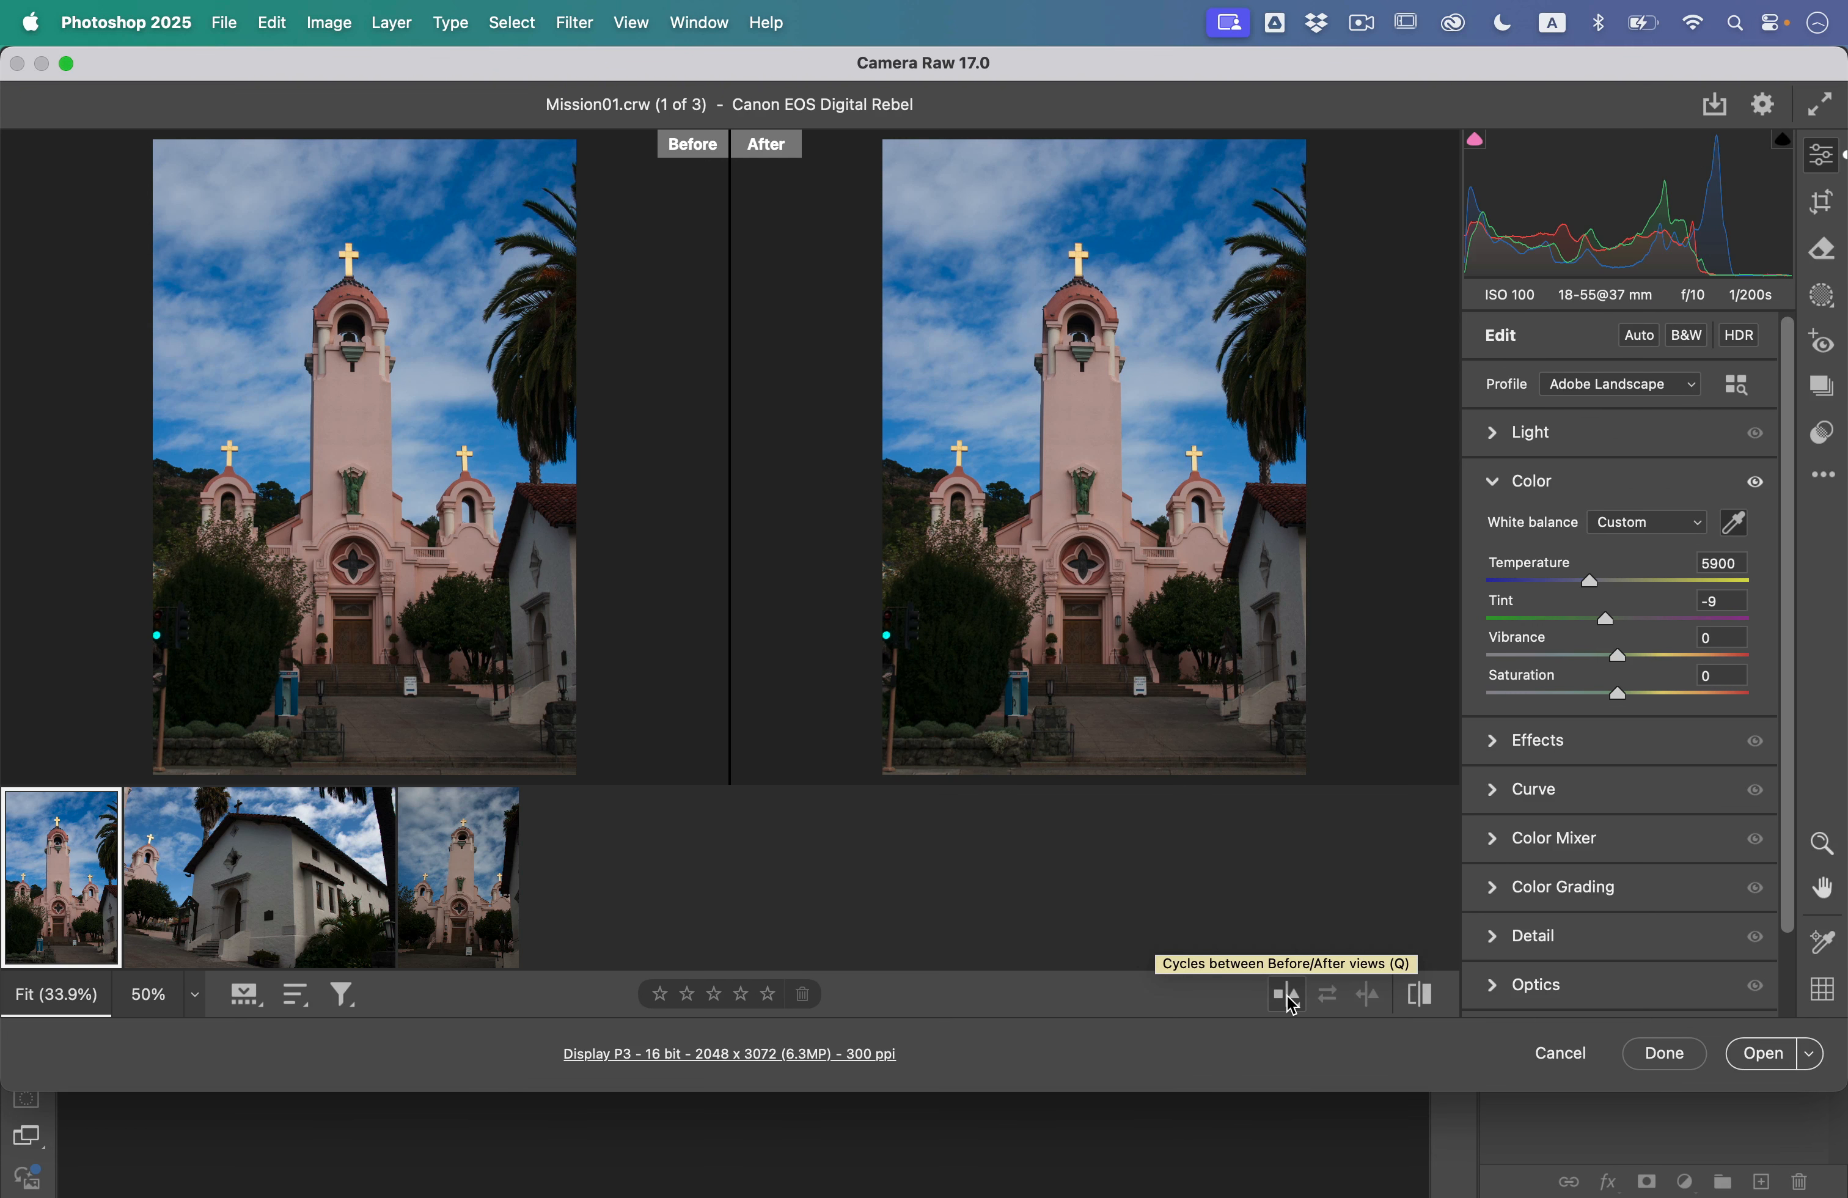
key(i)
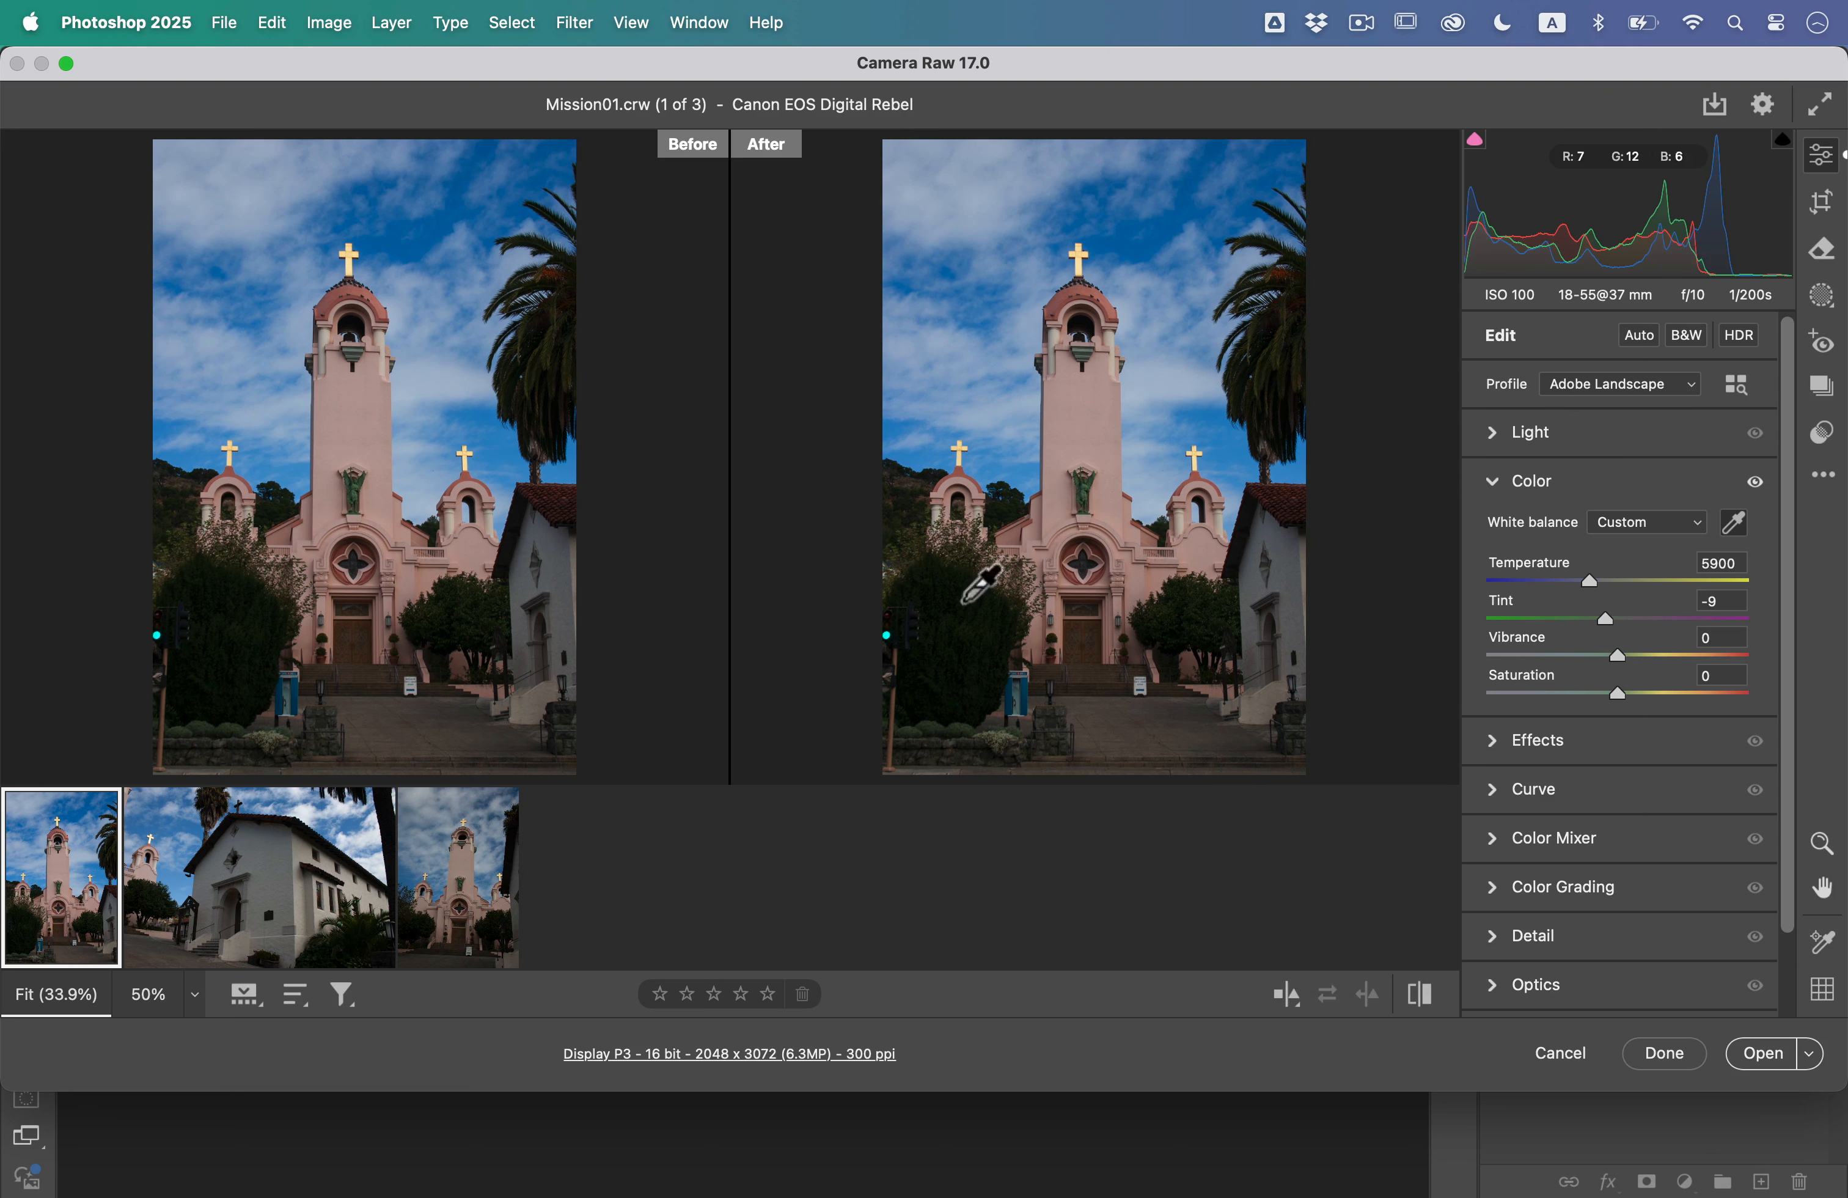
click(973, 219)
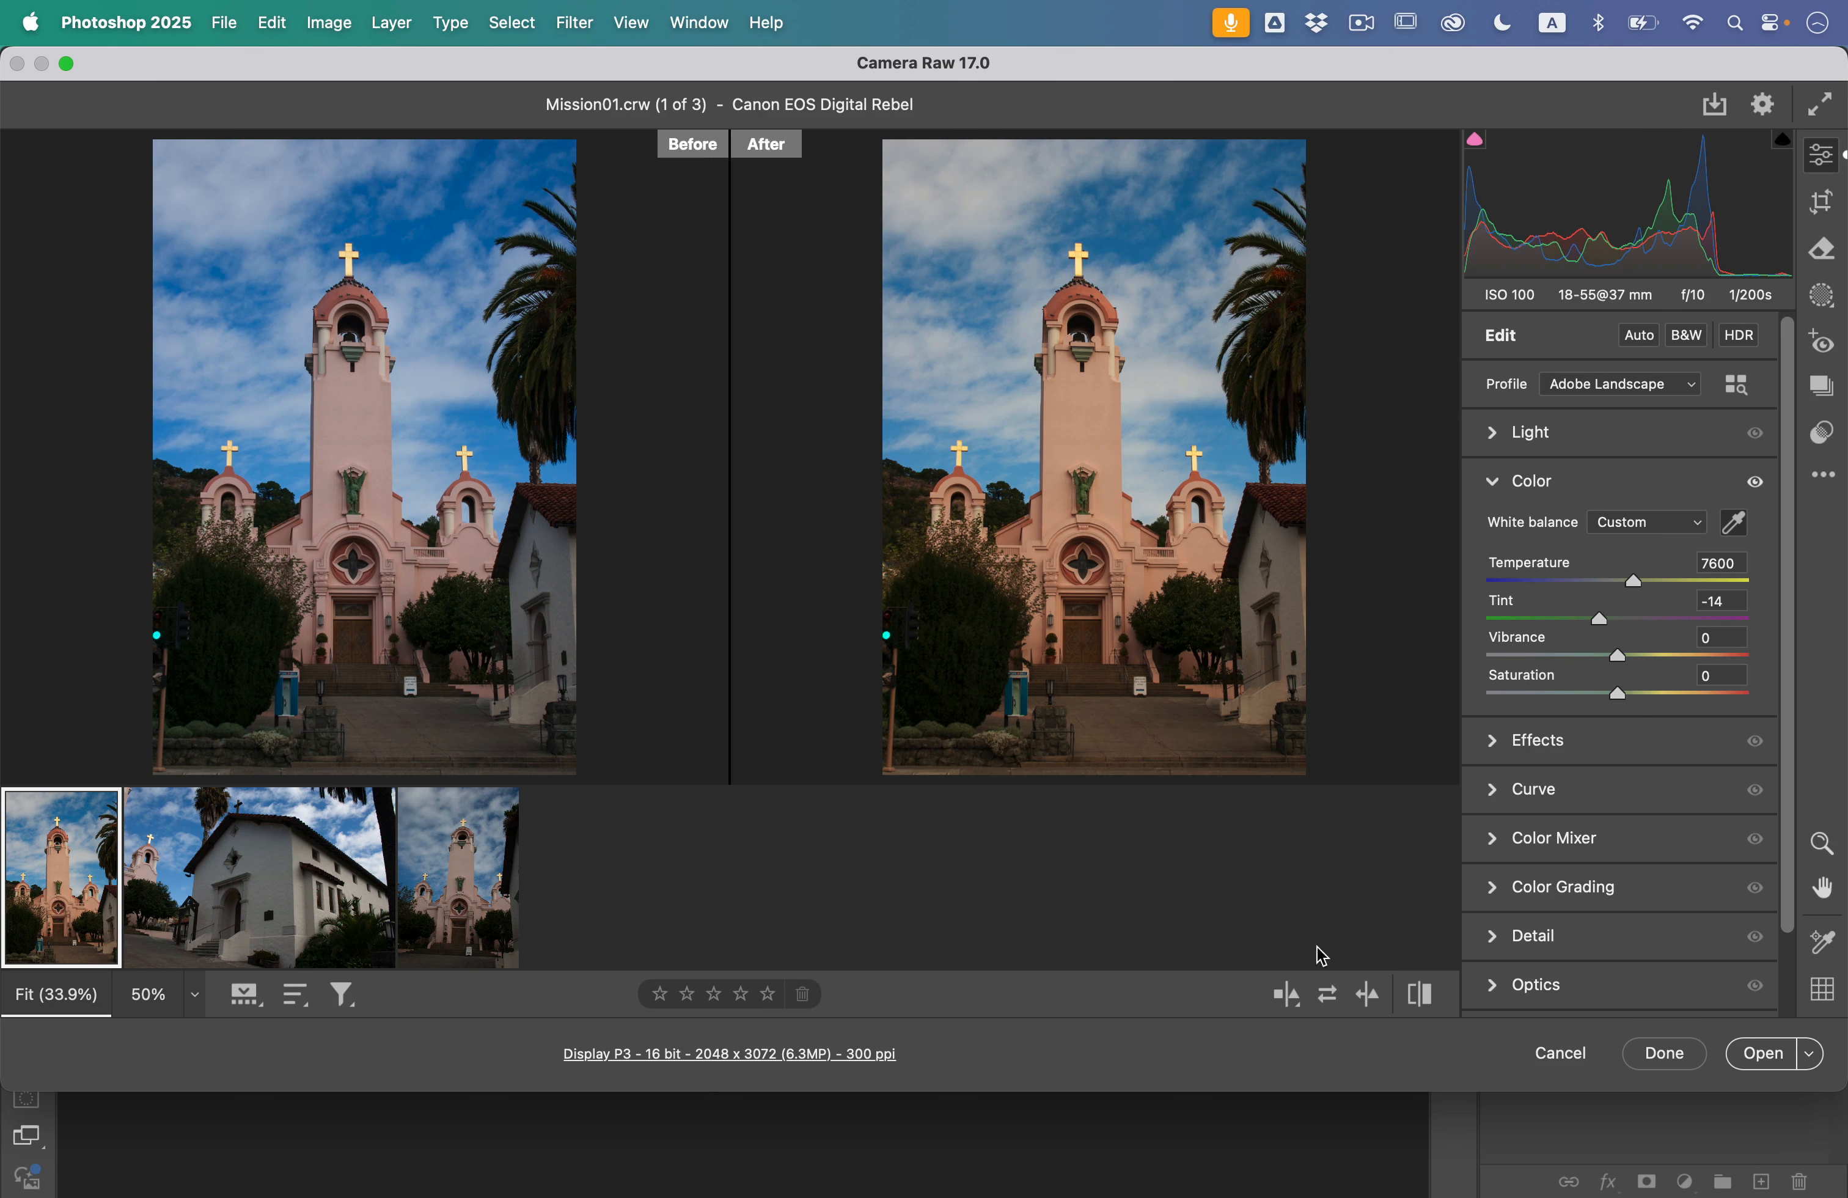
Step: Cycle the comparison to the layout with the before image stacked above the after image
click(1286, 998)
click(1287, 997)
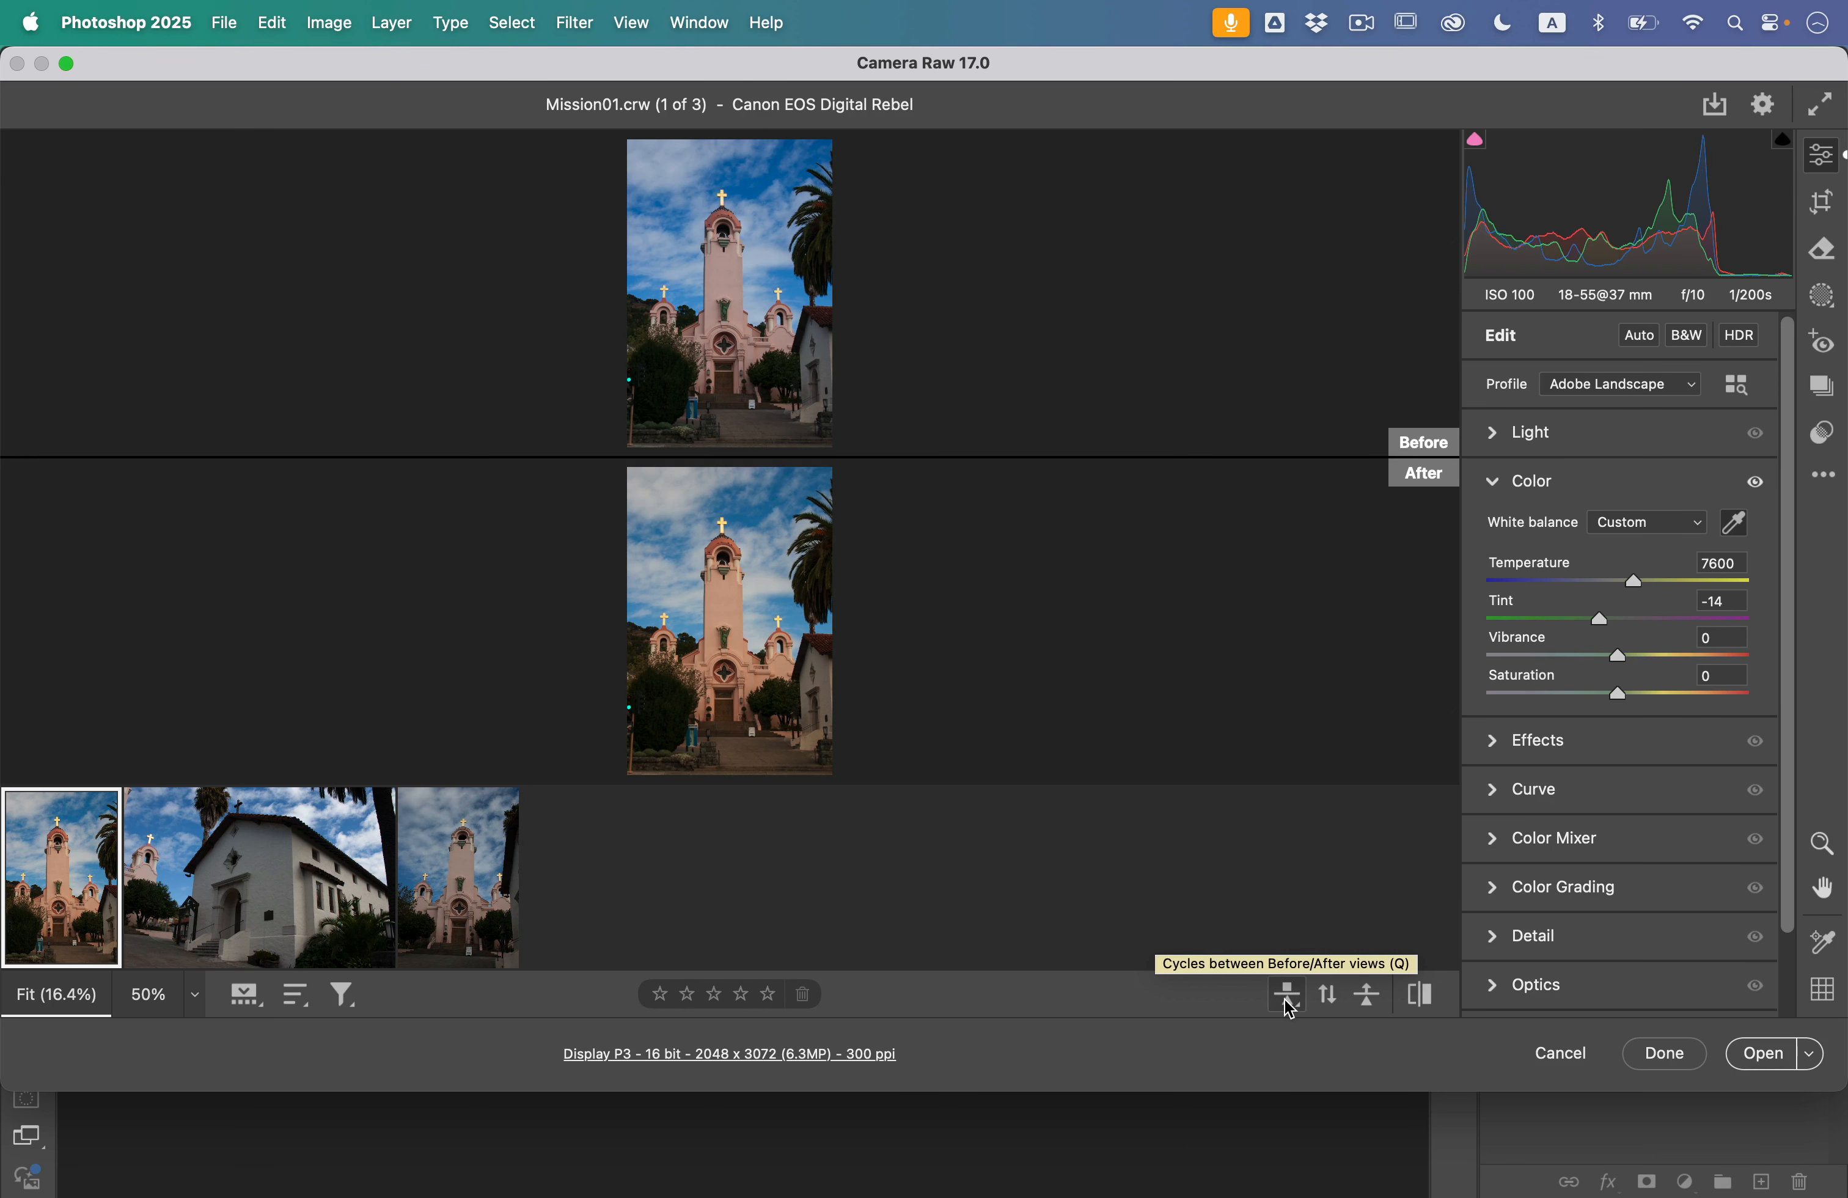
Step: Cycle the comparison through the split layout with before above after and back to the single view
click(1287, 995)
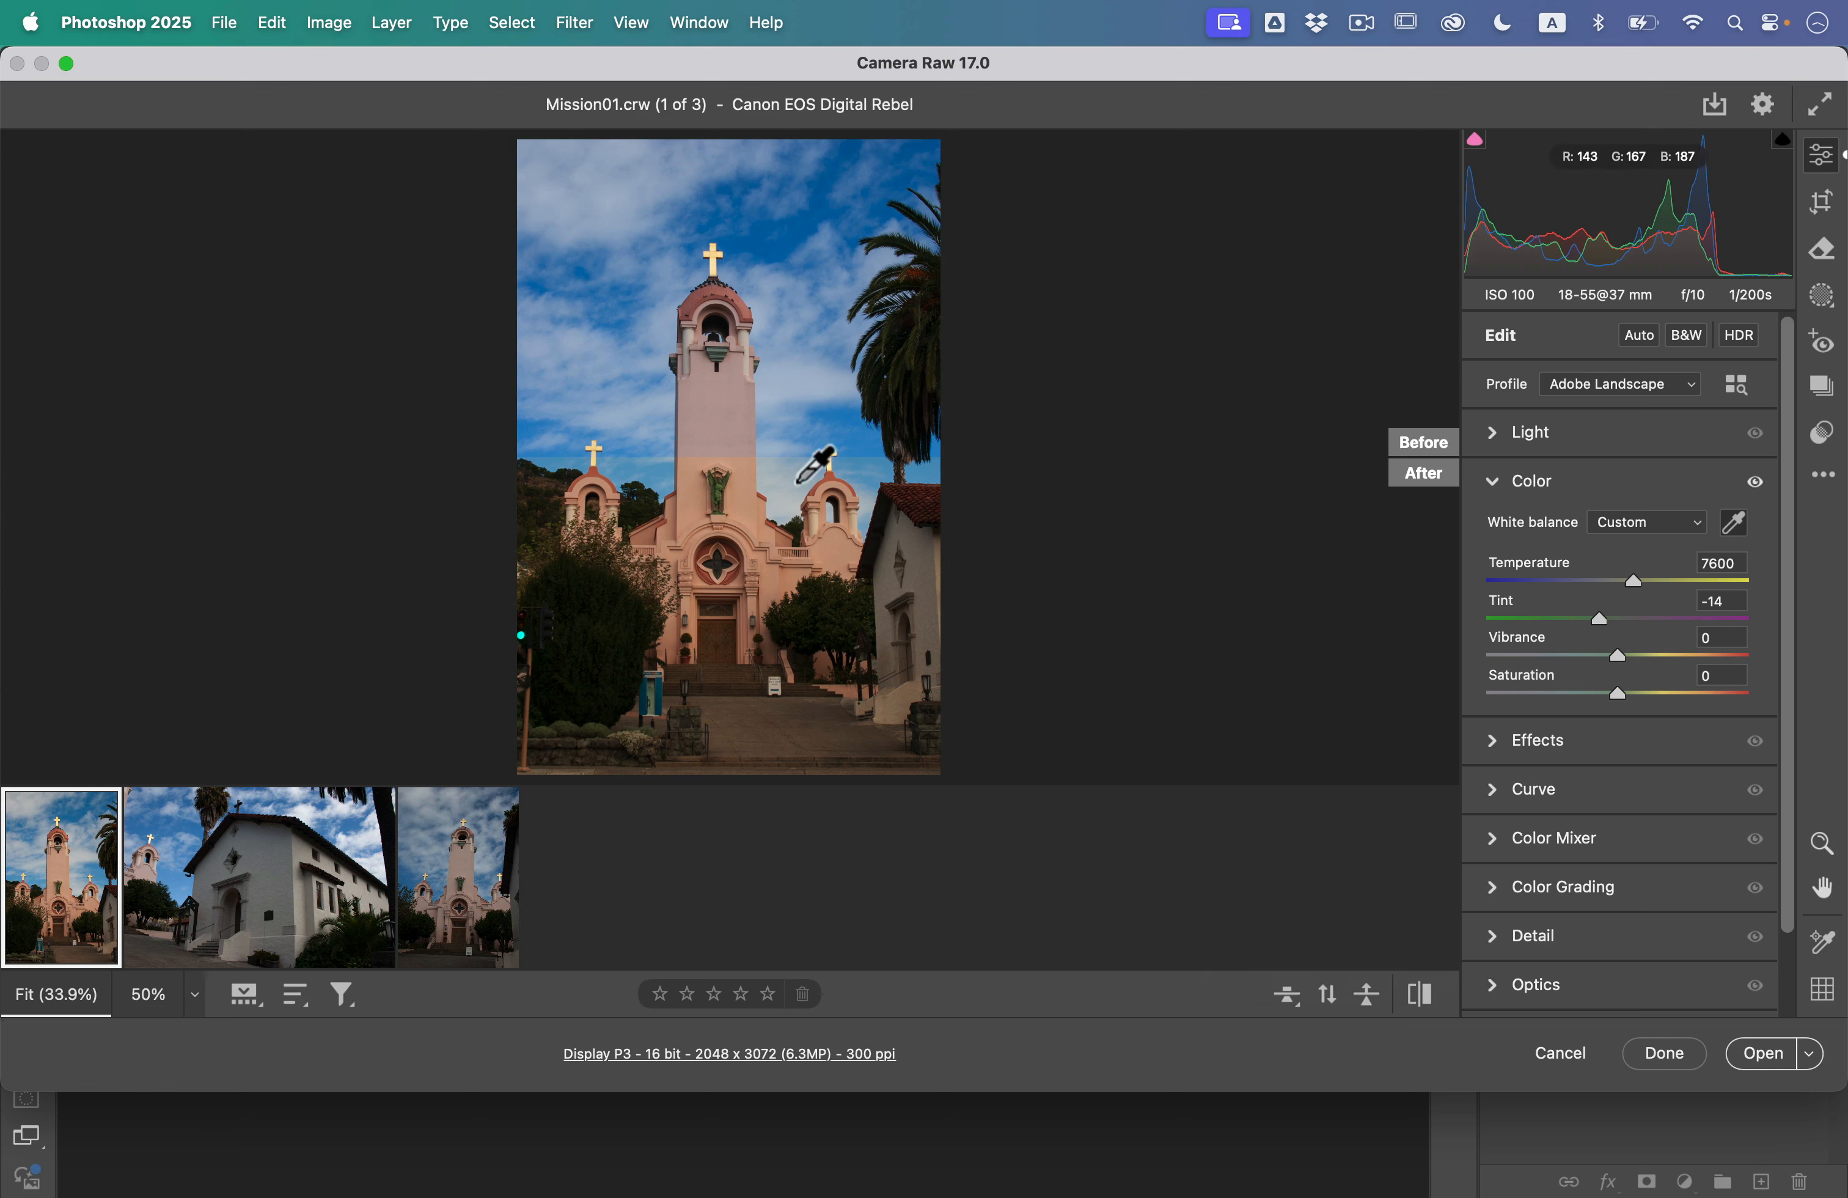
click(1285, 999)
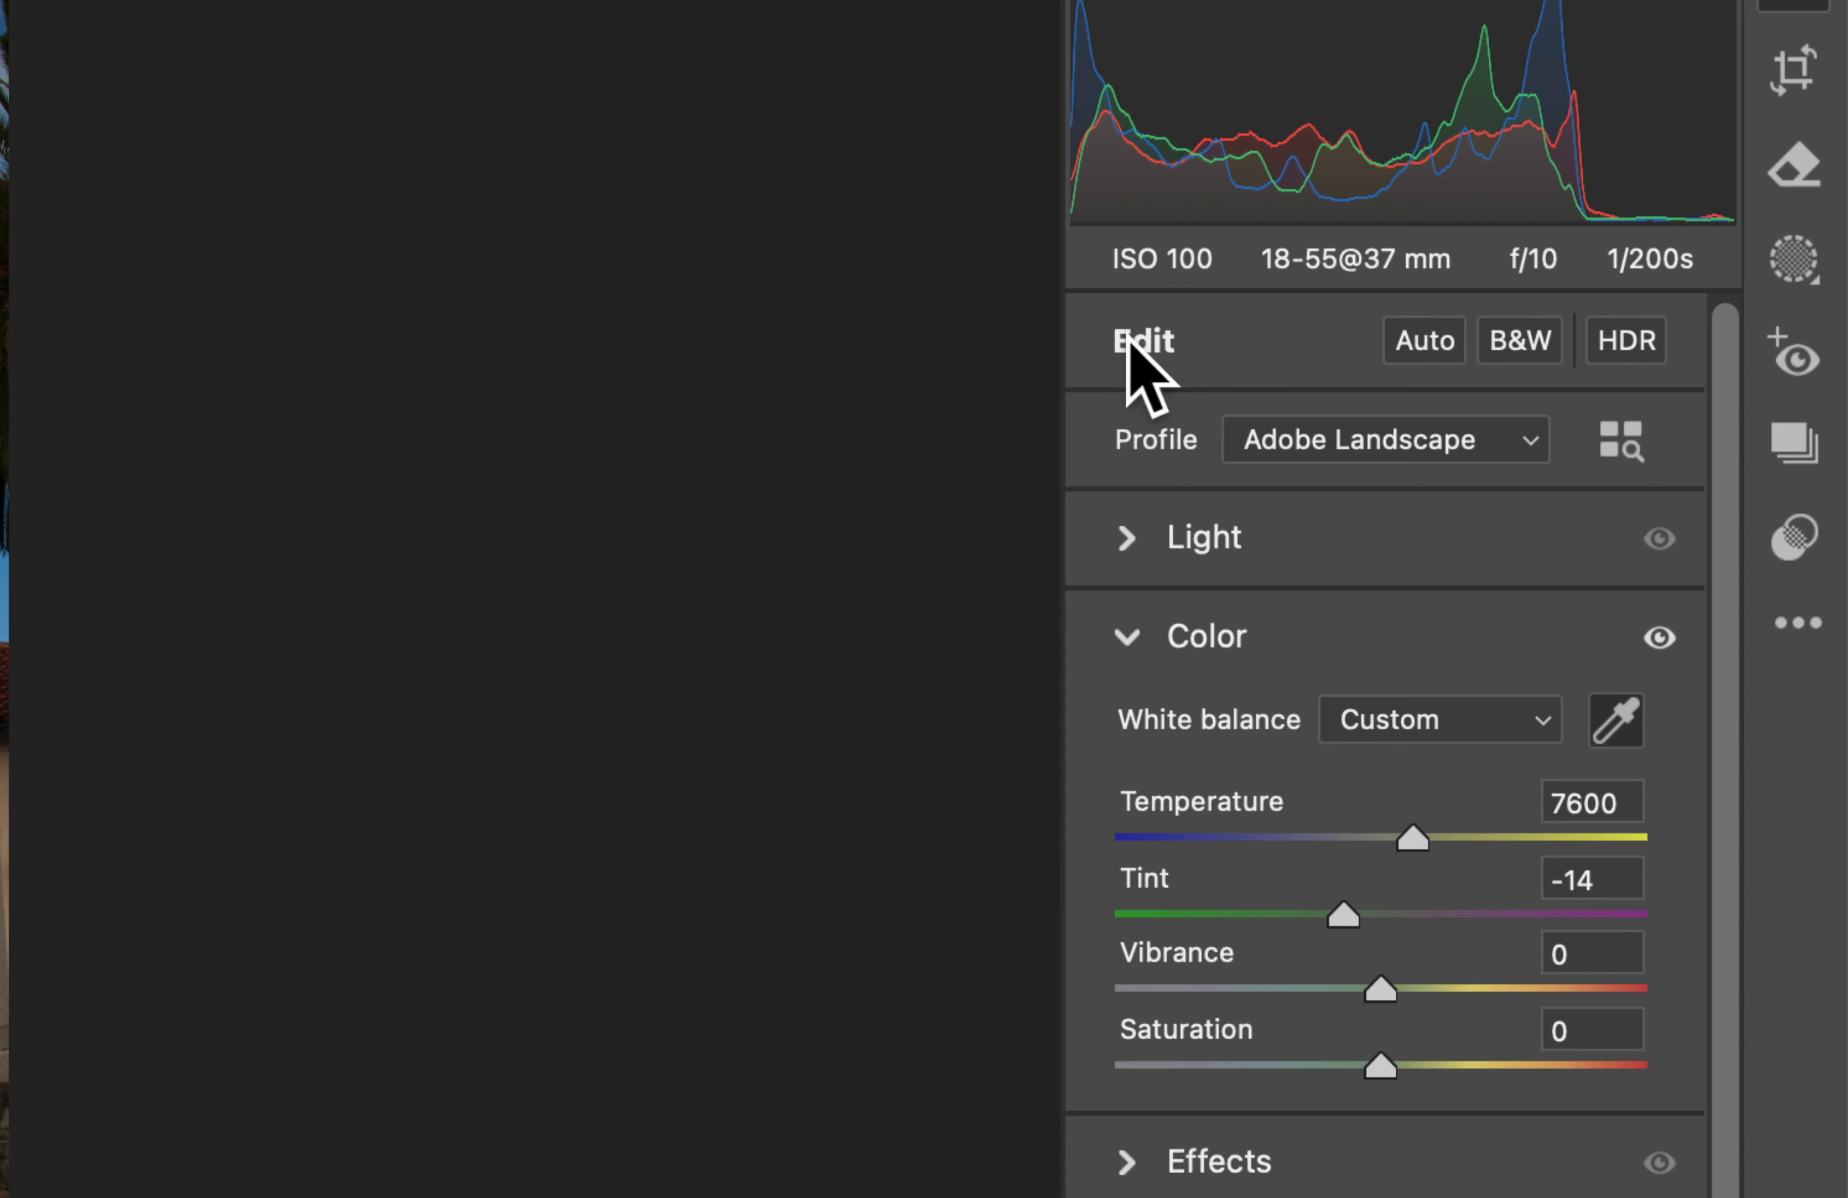
Step: Apply the automatic adjustments to Mission01.crw and show its Light values
click(1450, 335)
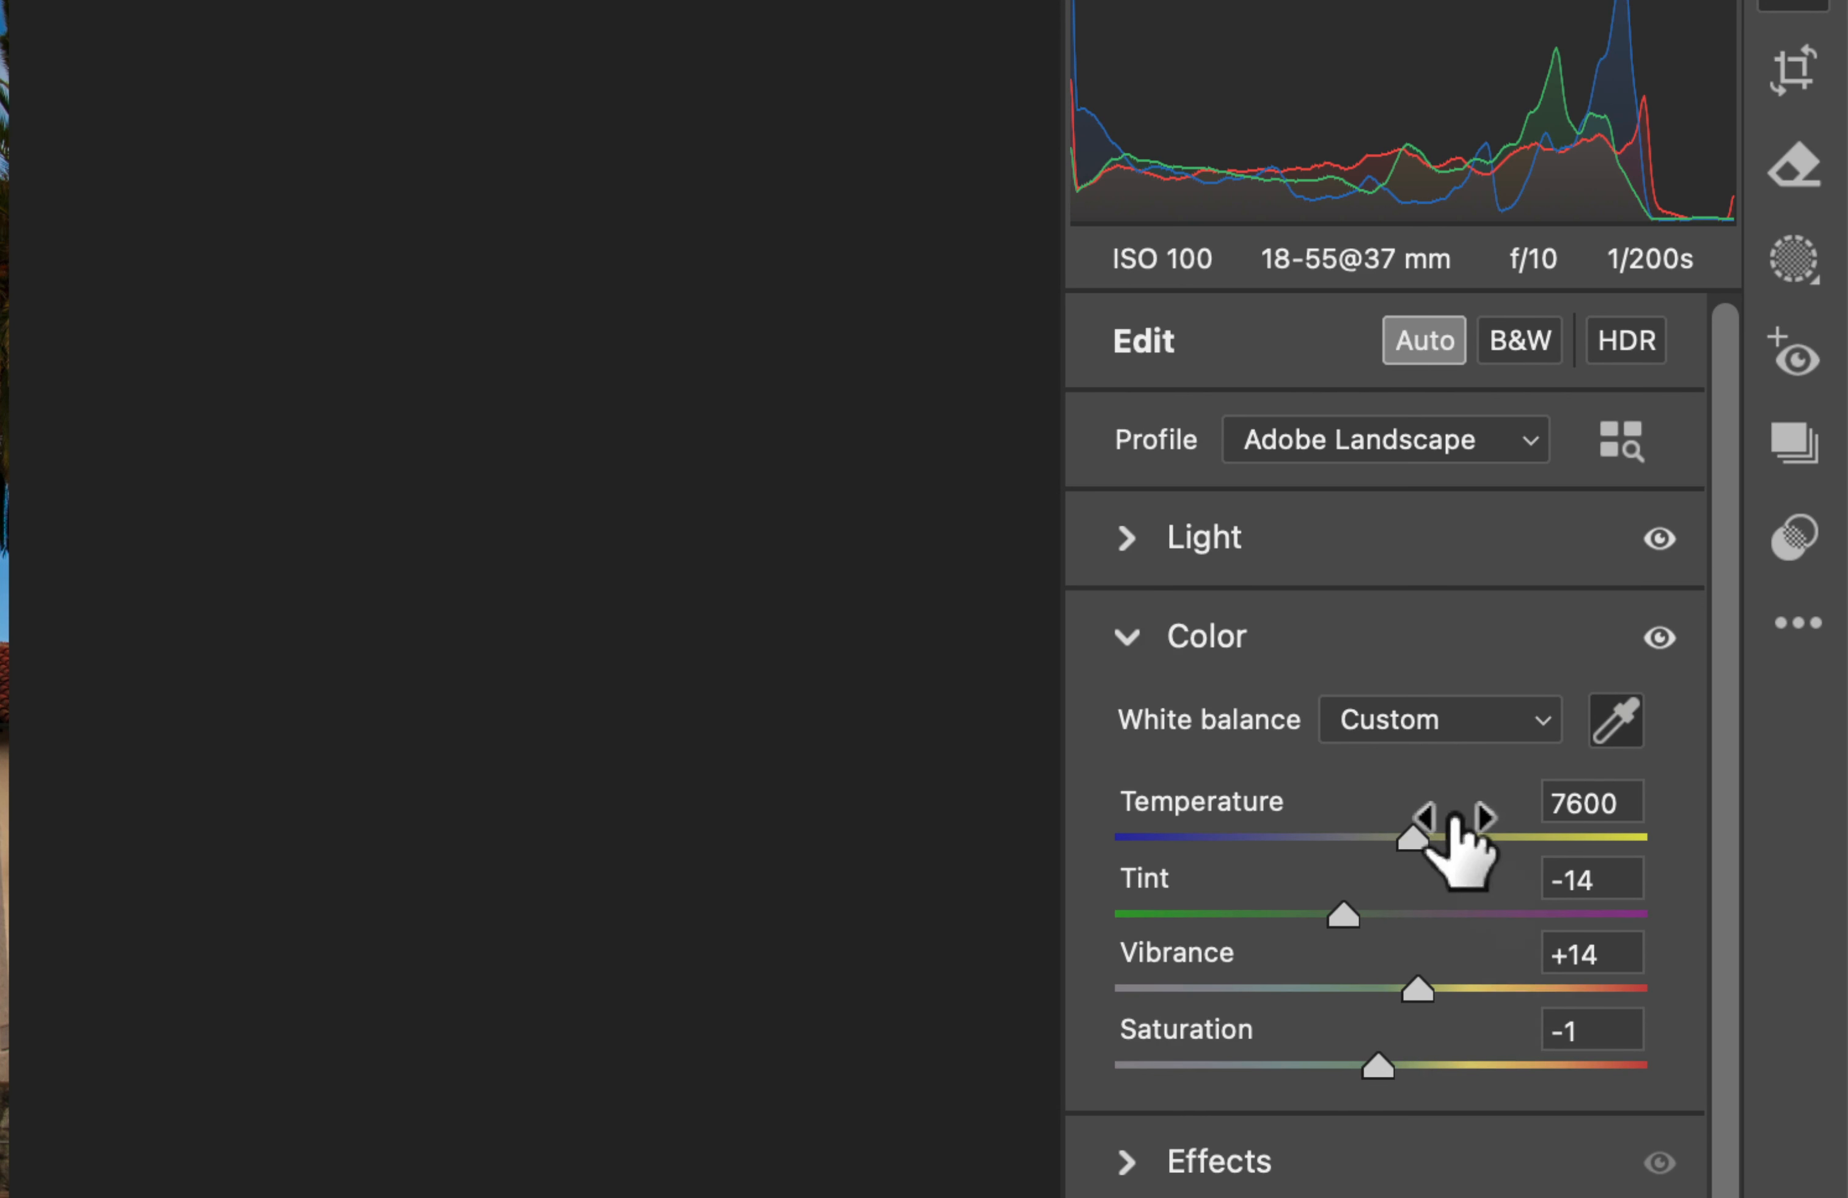
click(1134, 548)
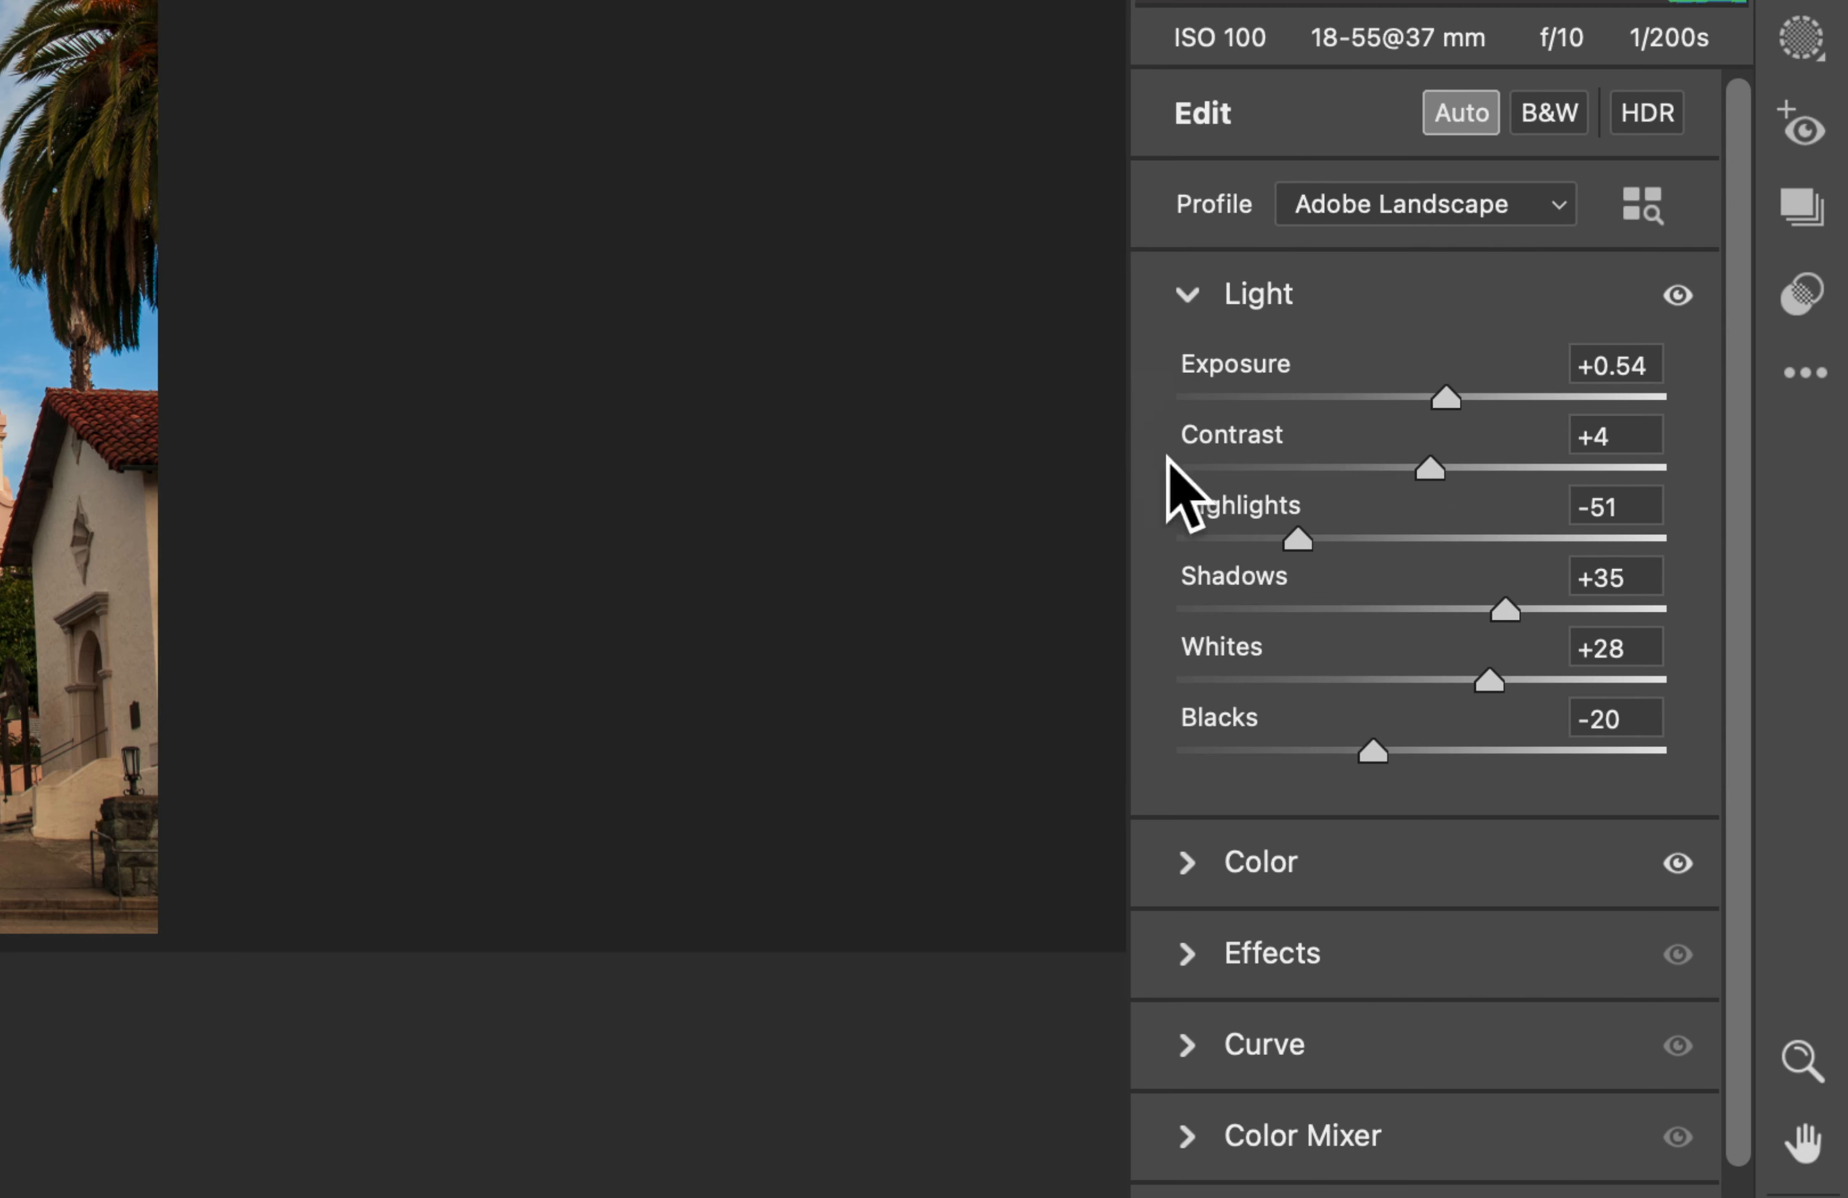
Step: Set the Exposure to +5.00 and the Contrast to 0 in the Light settings
click(1628, 371)
double_click(1627, 371)
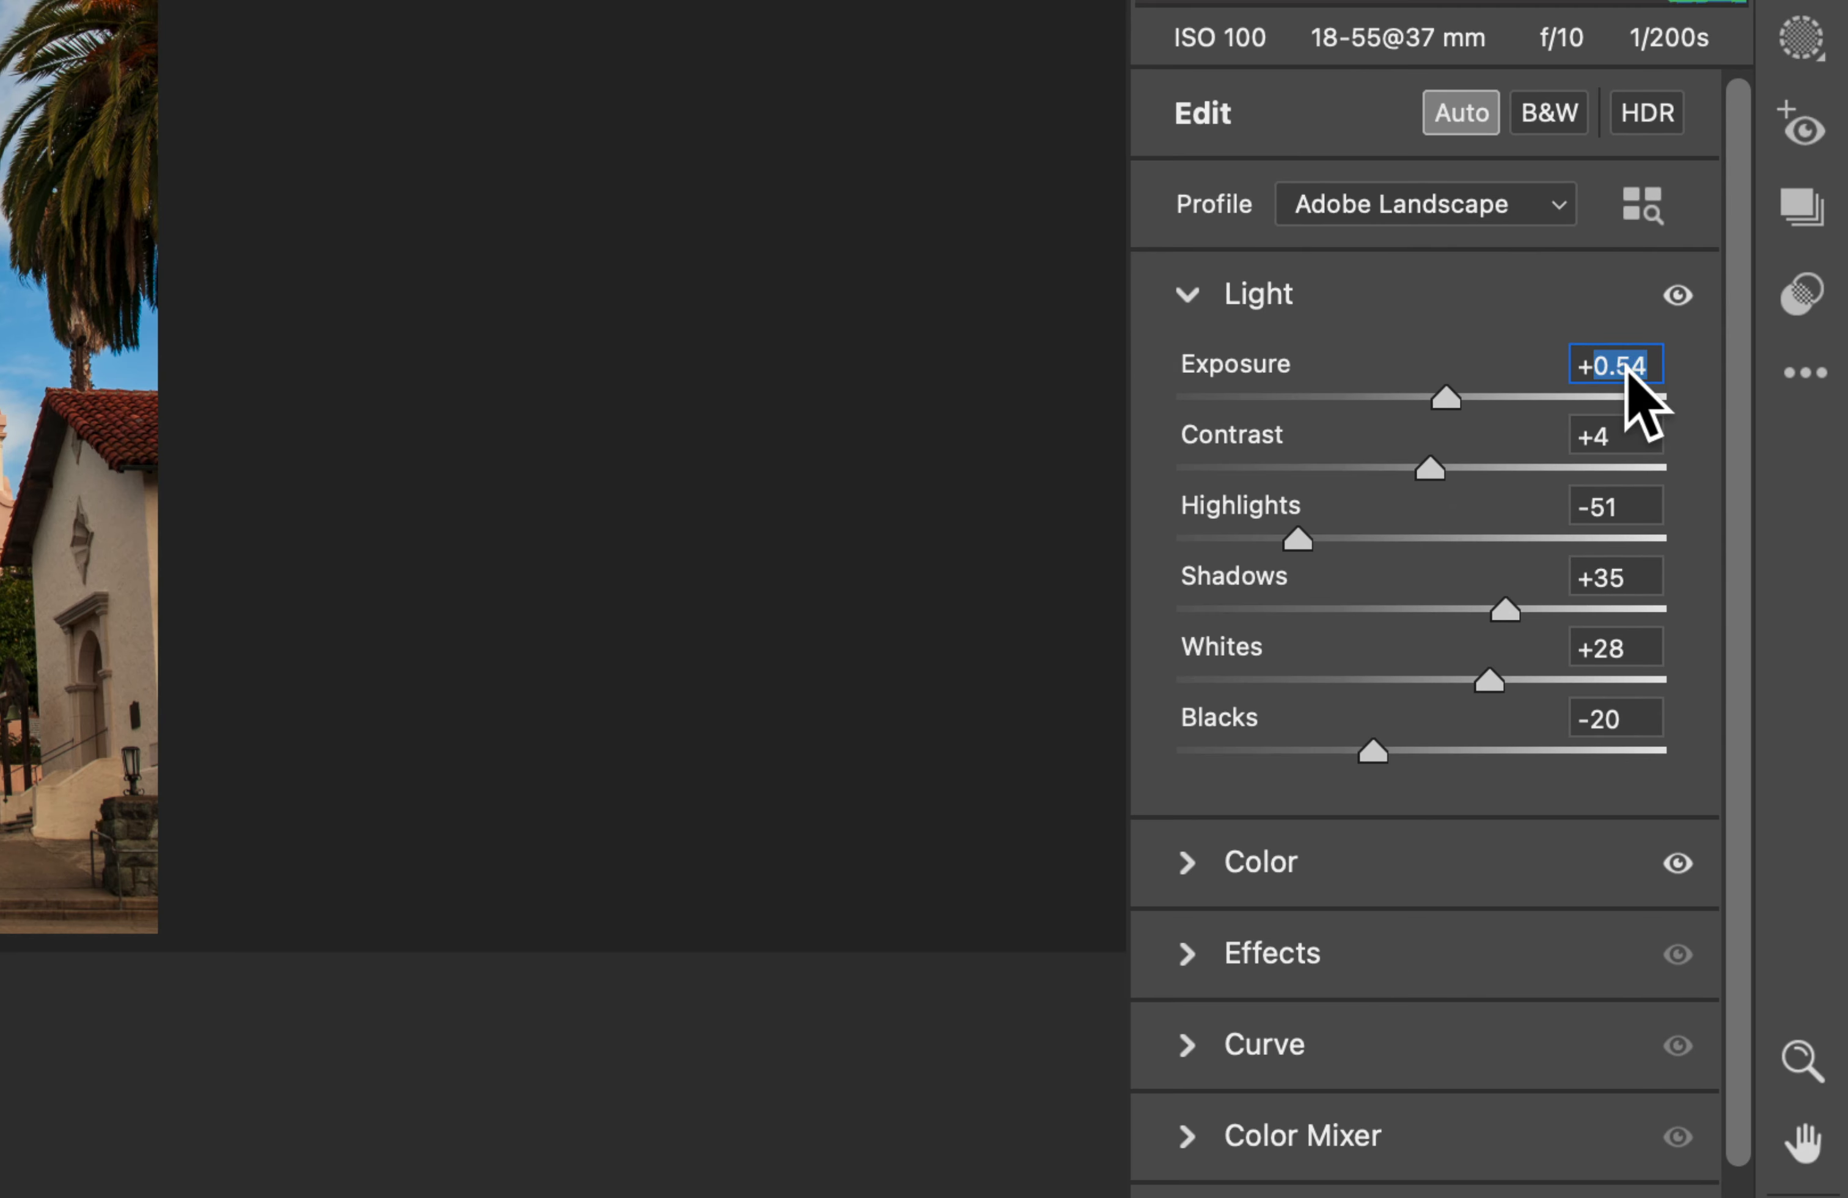
text(50)
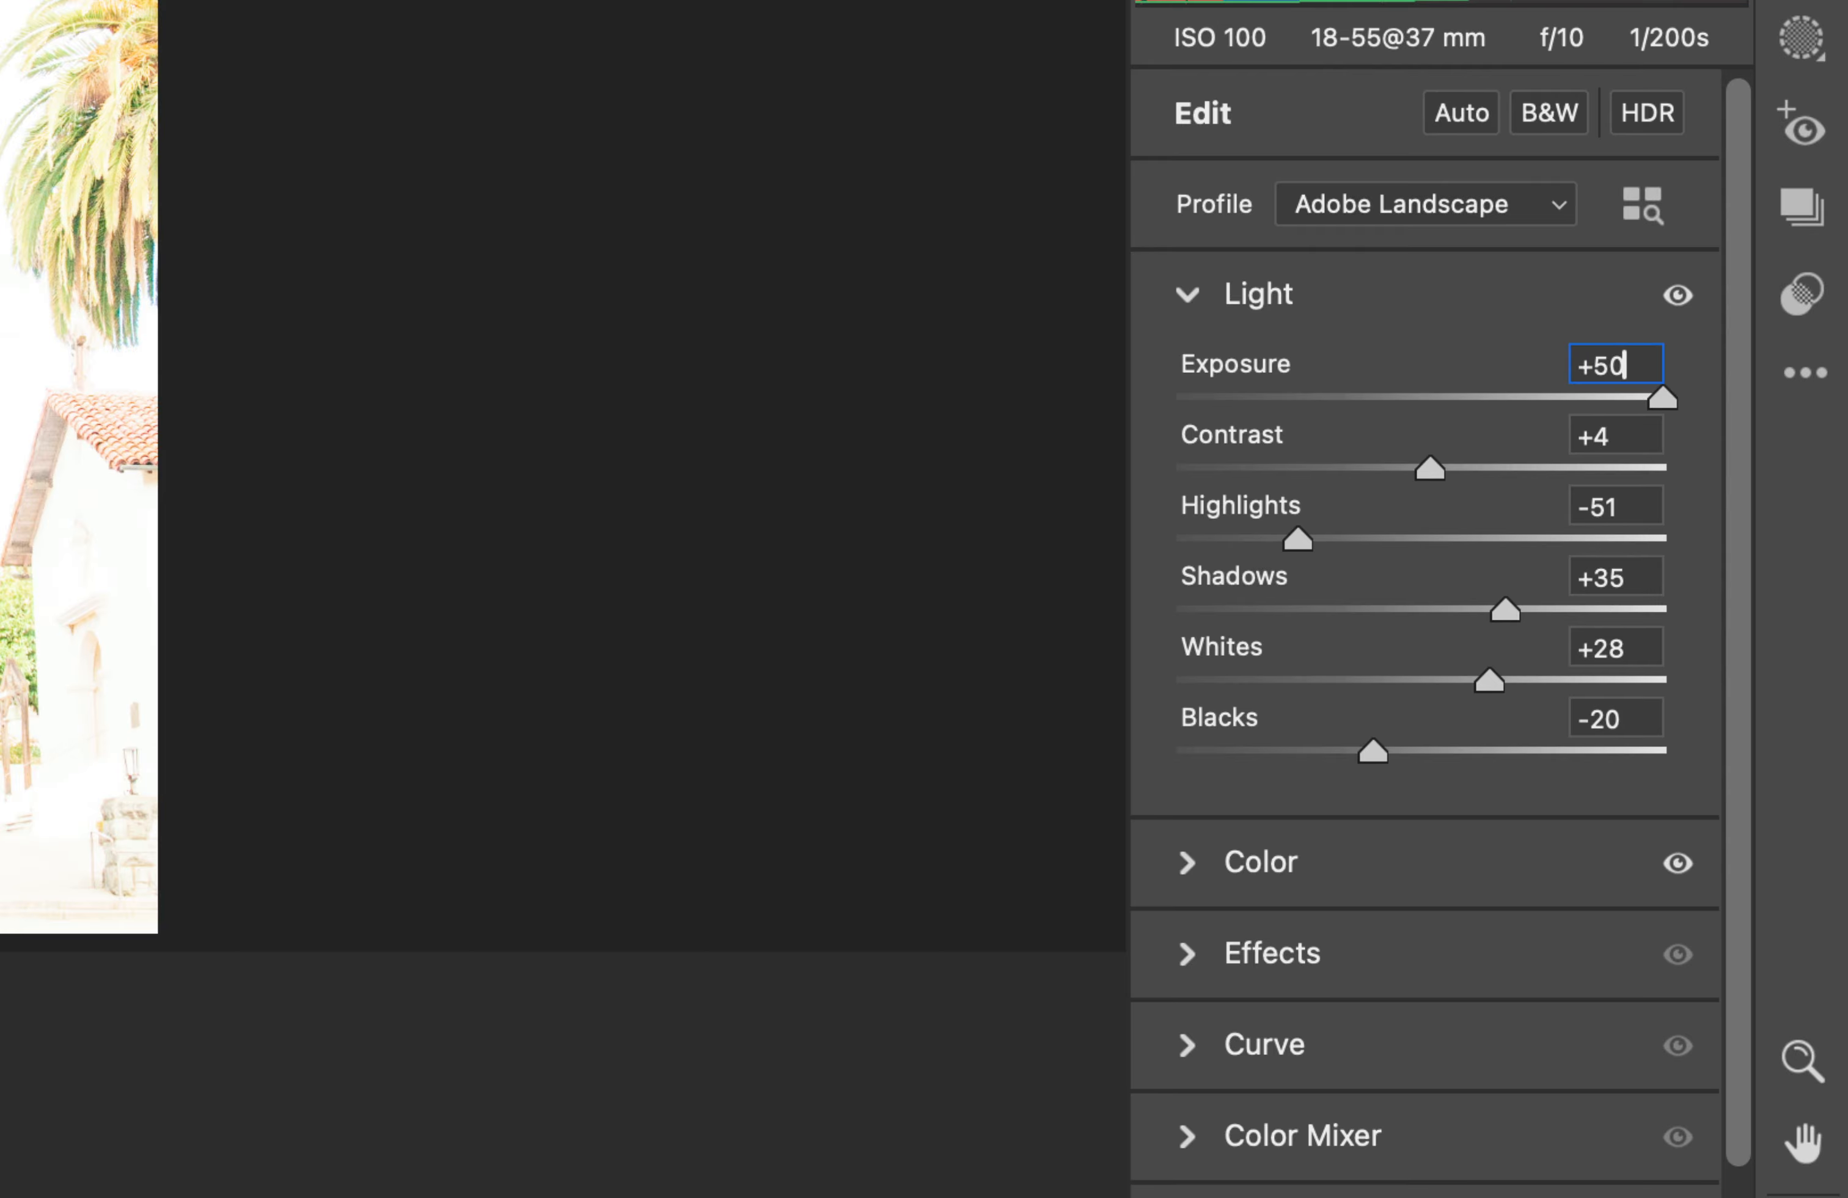
key(Return)
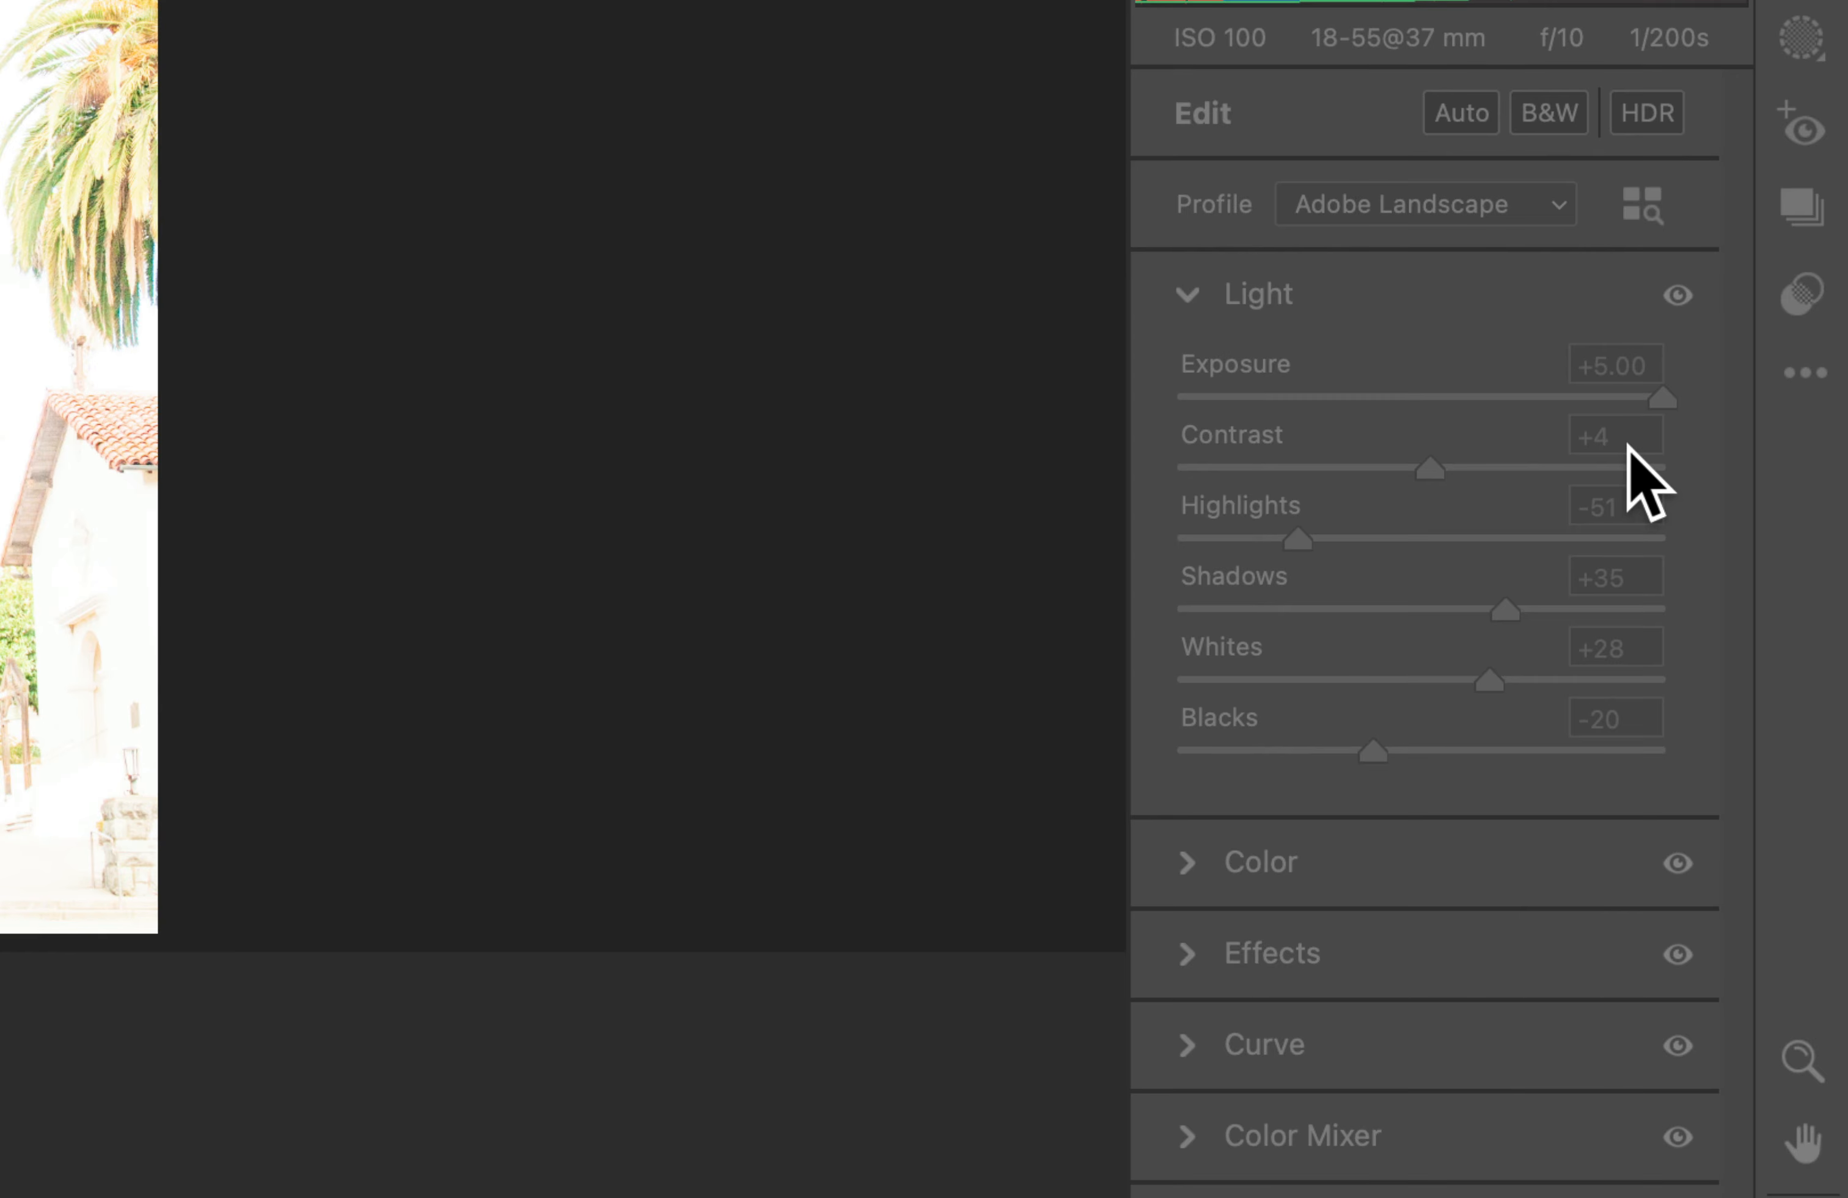
click(1630, 440)
key(BackSpace)
key(BackSpace)
text(0)
key(Return)
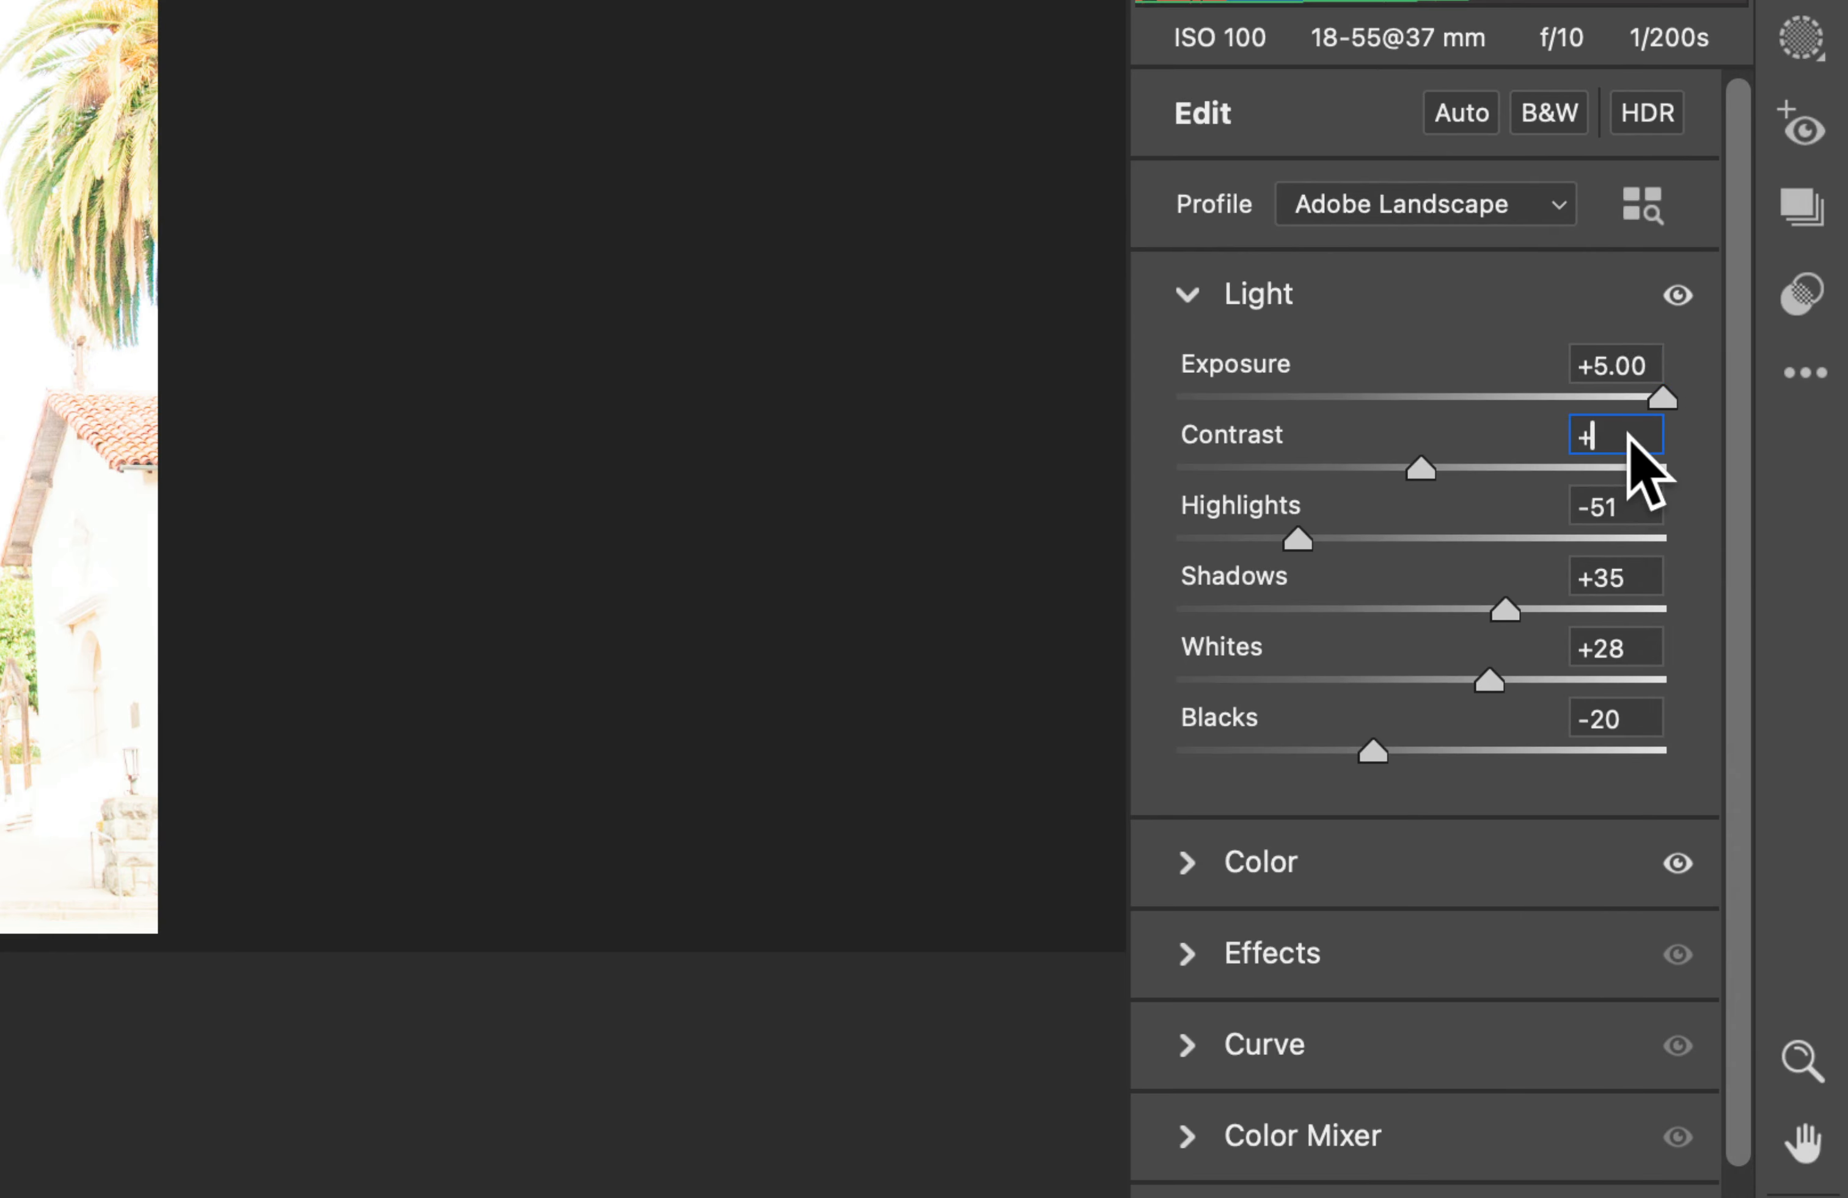
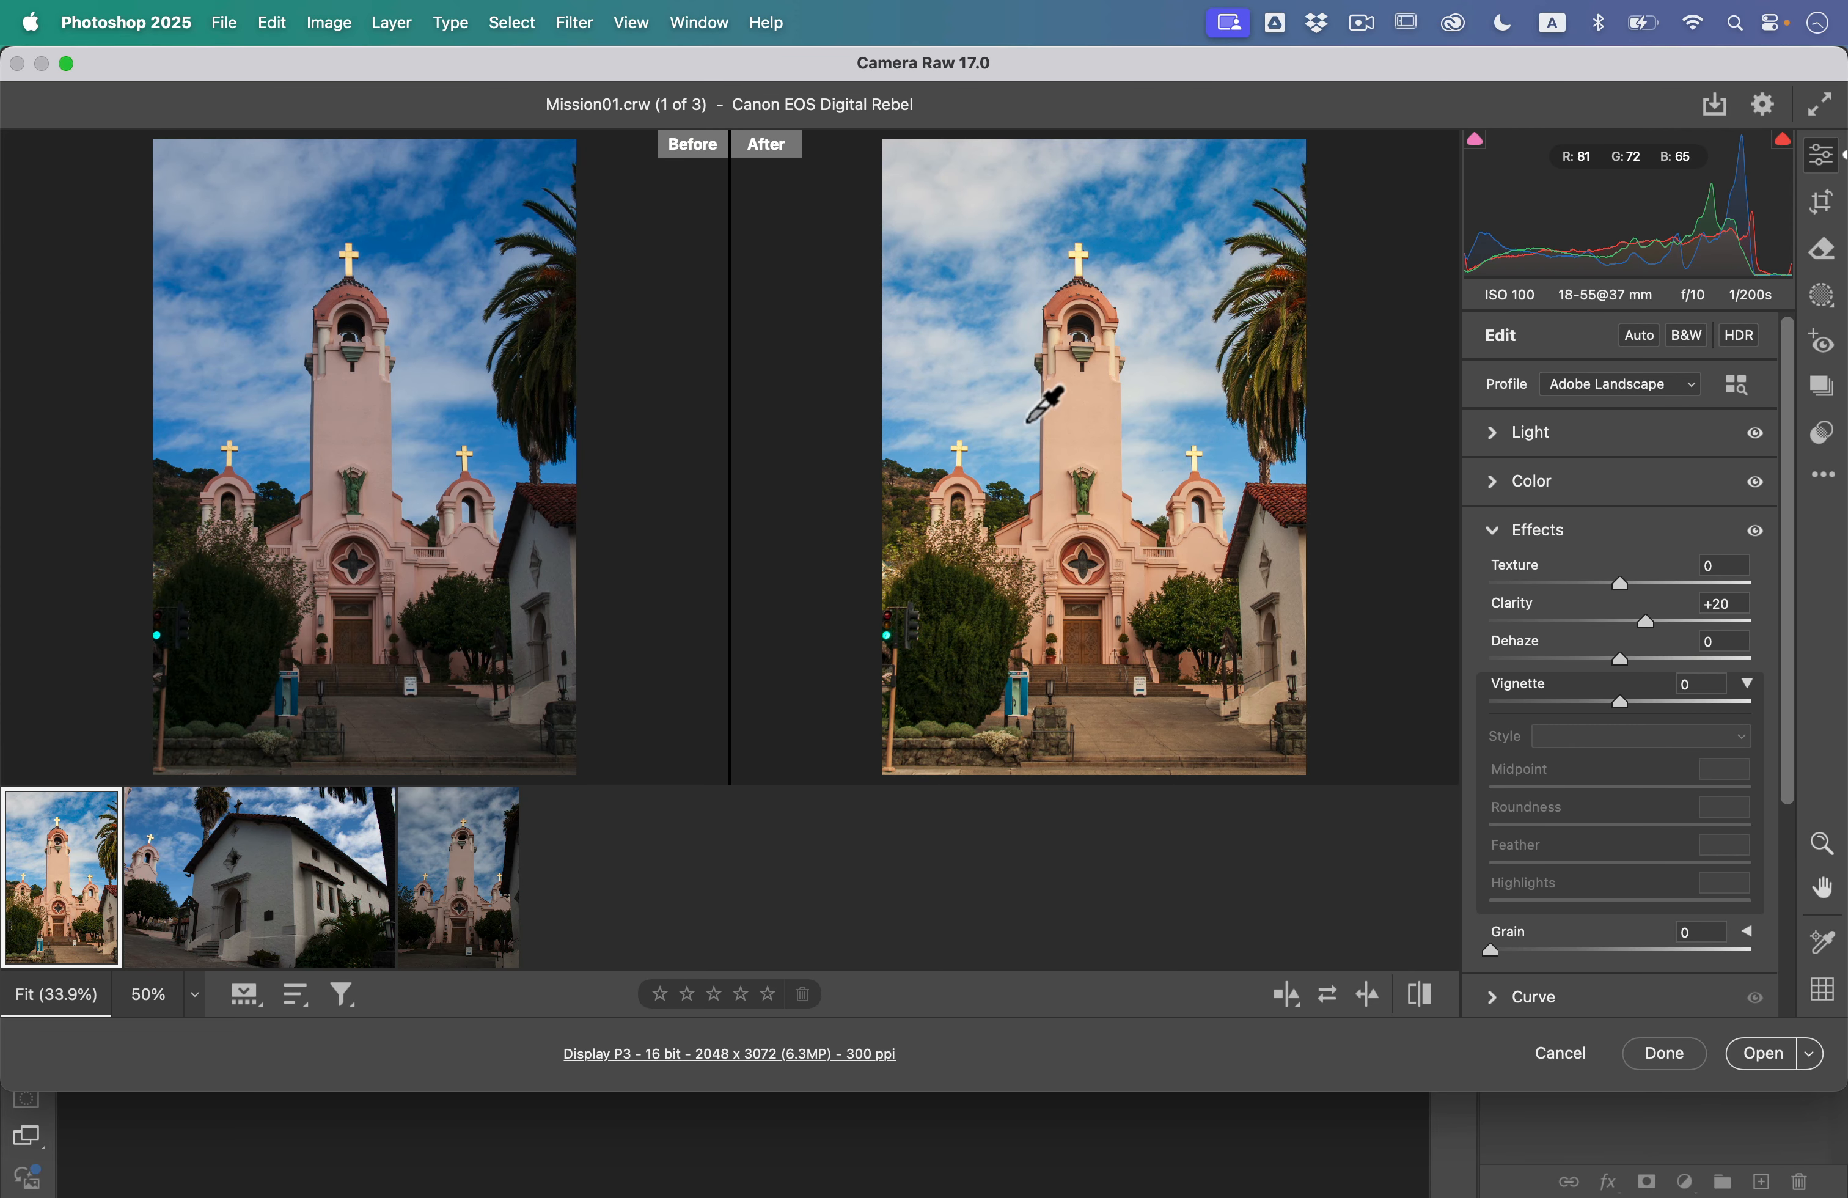
Step: Compare the edited photo with the original in the stacked and split before/after layouts, and return to the single view
click(1286, 996)
click(1287, 998)
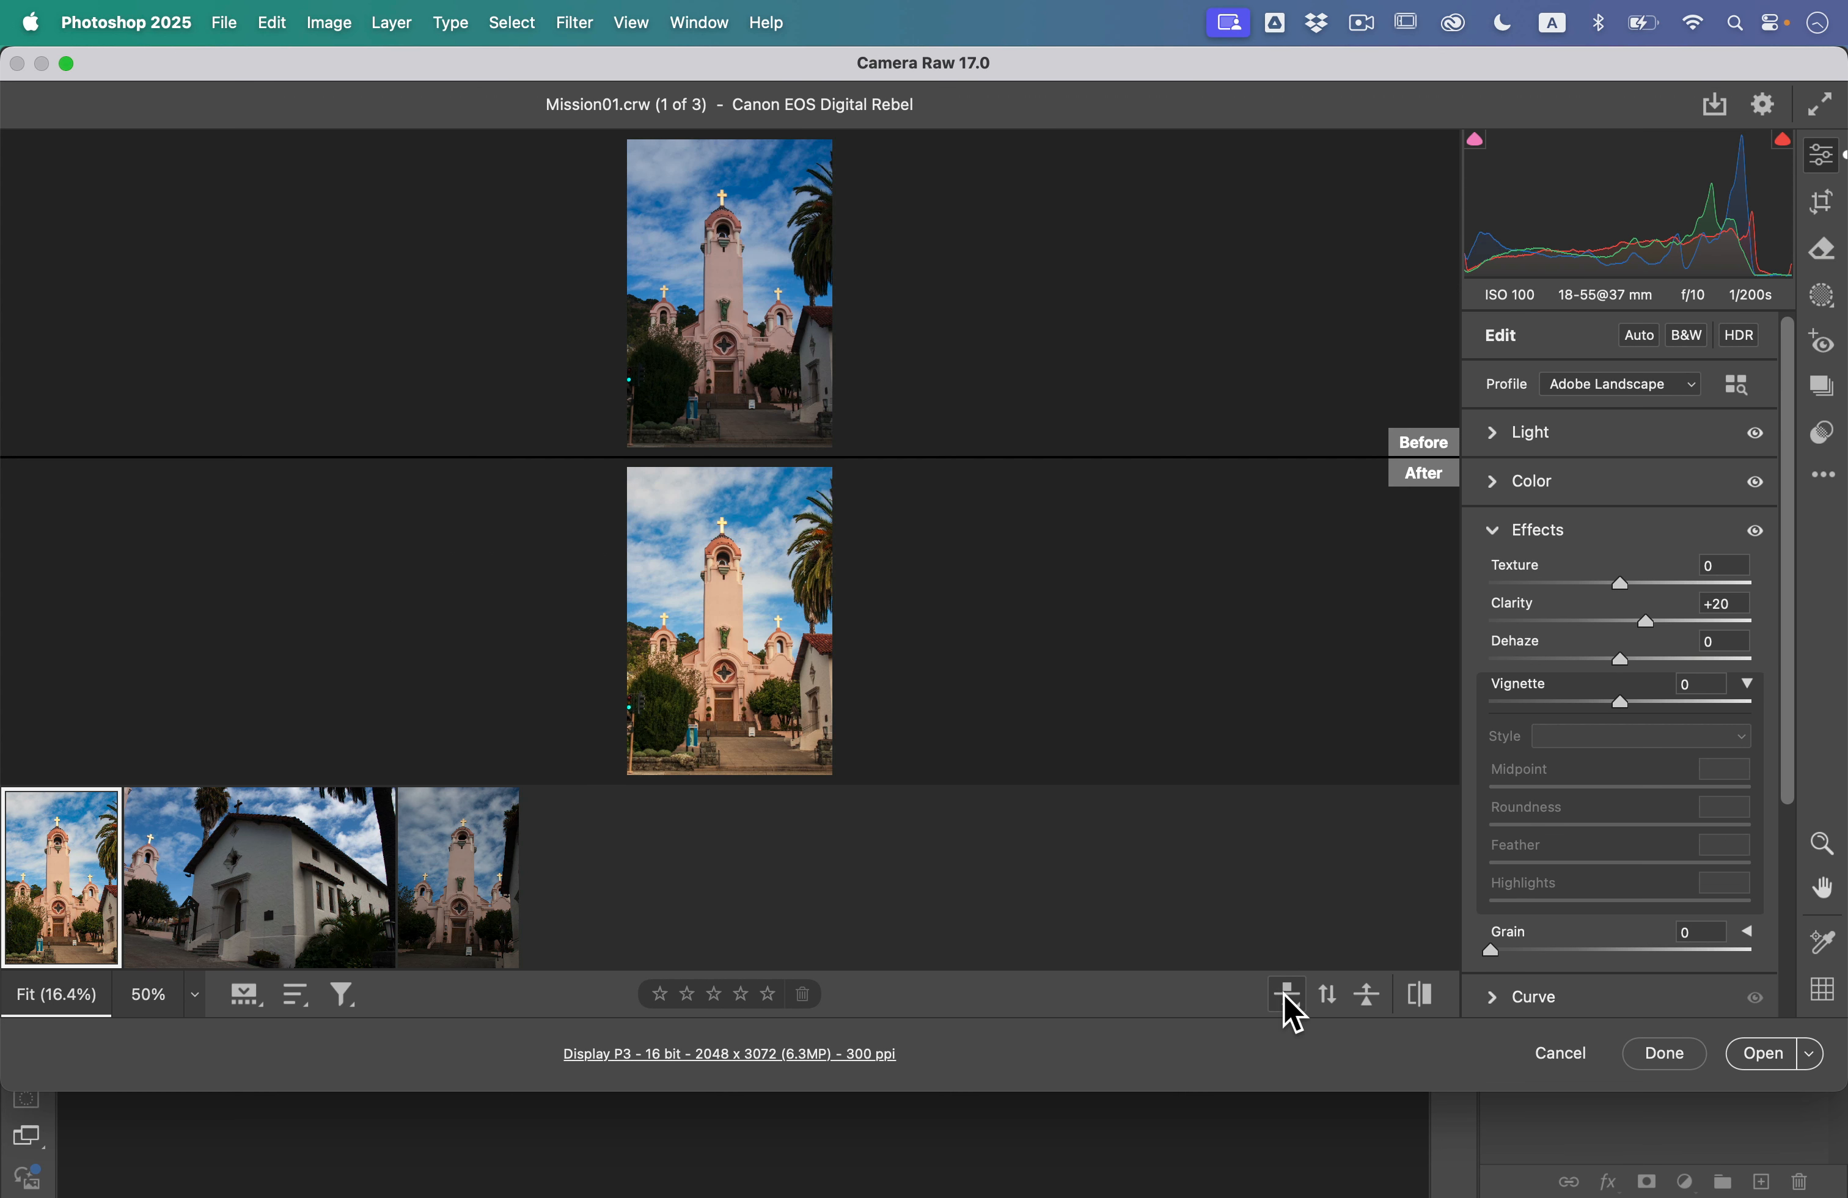
click(1287, 998)
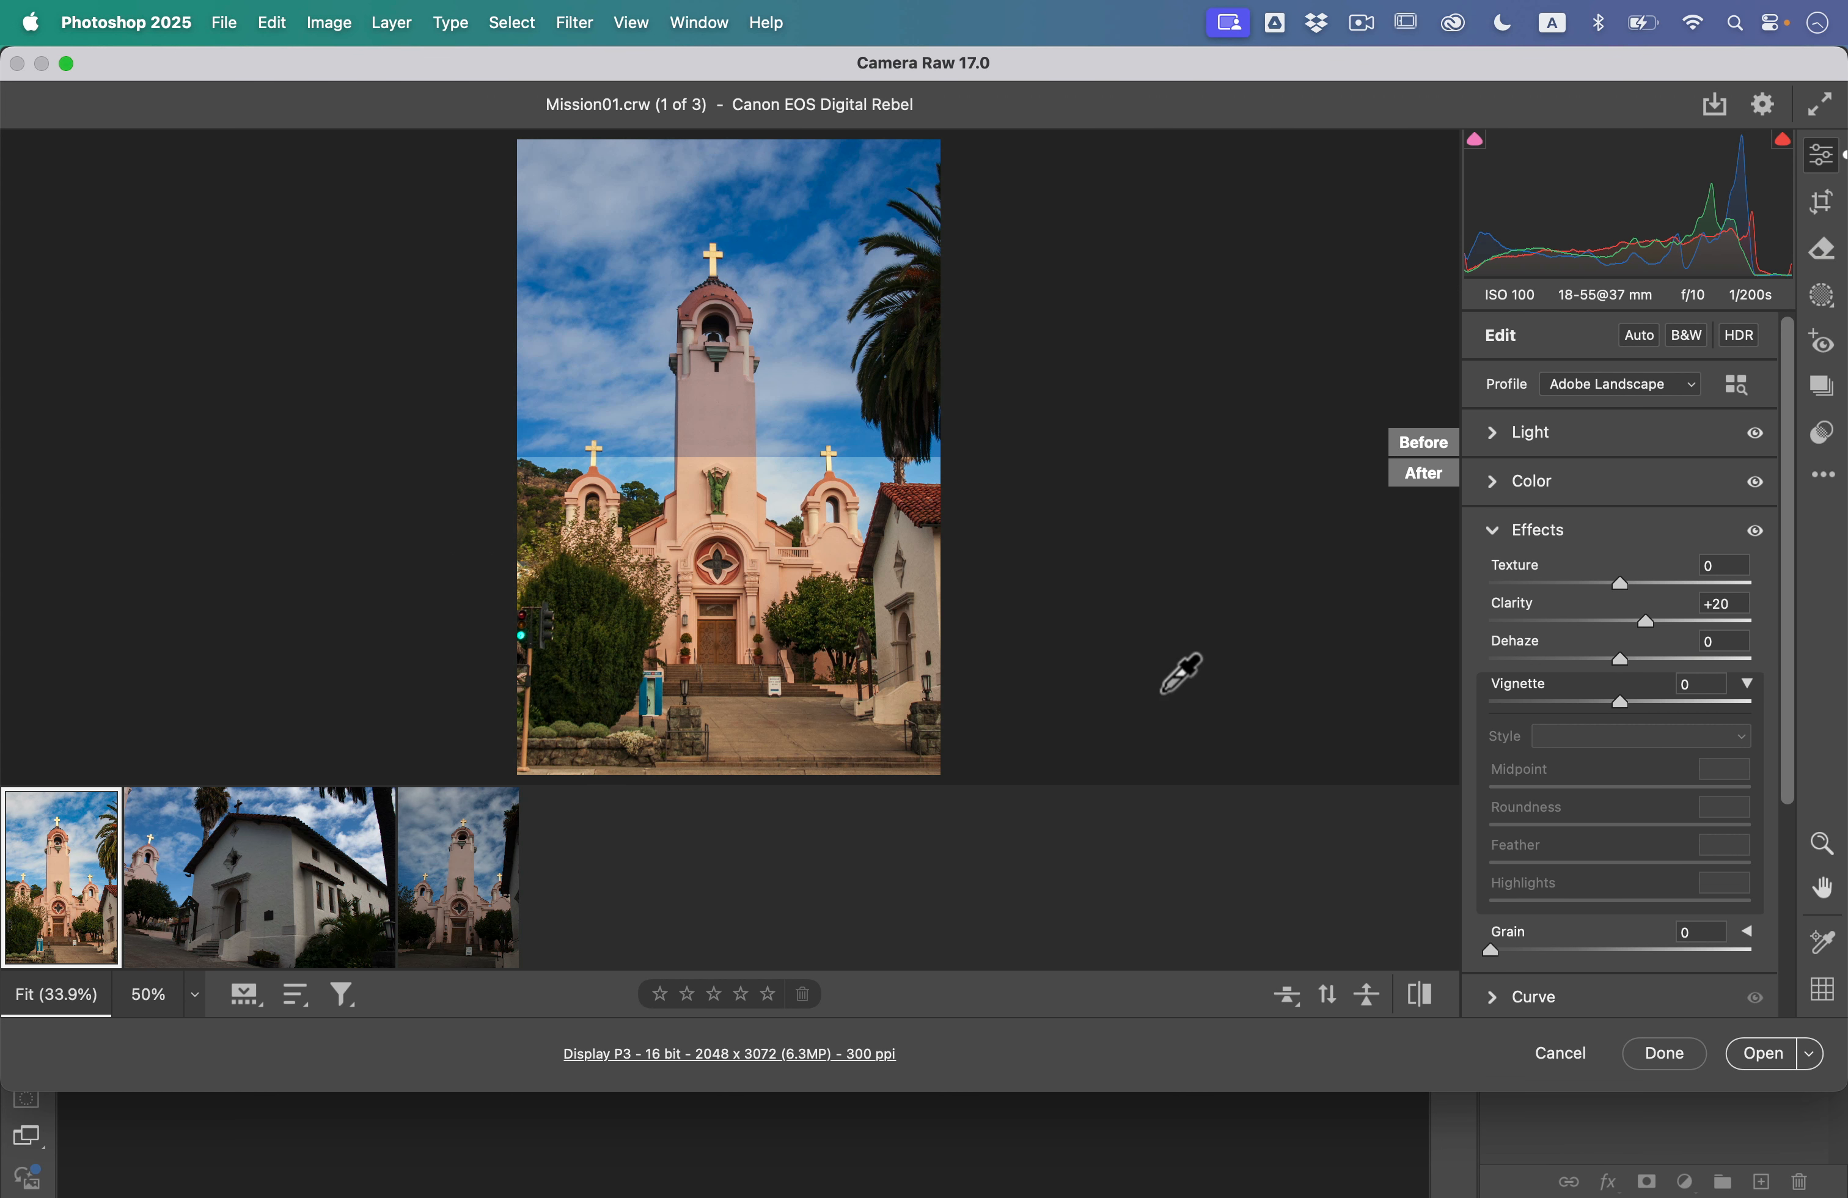
click(1287, 998)
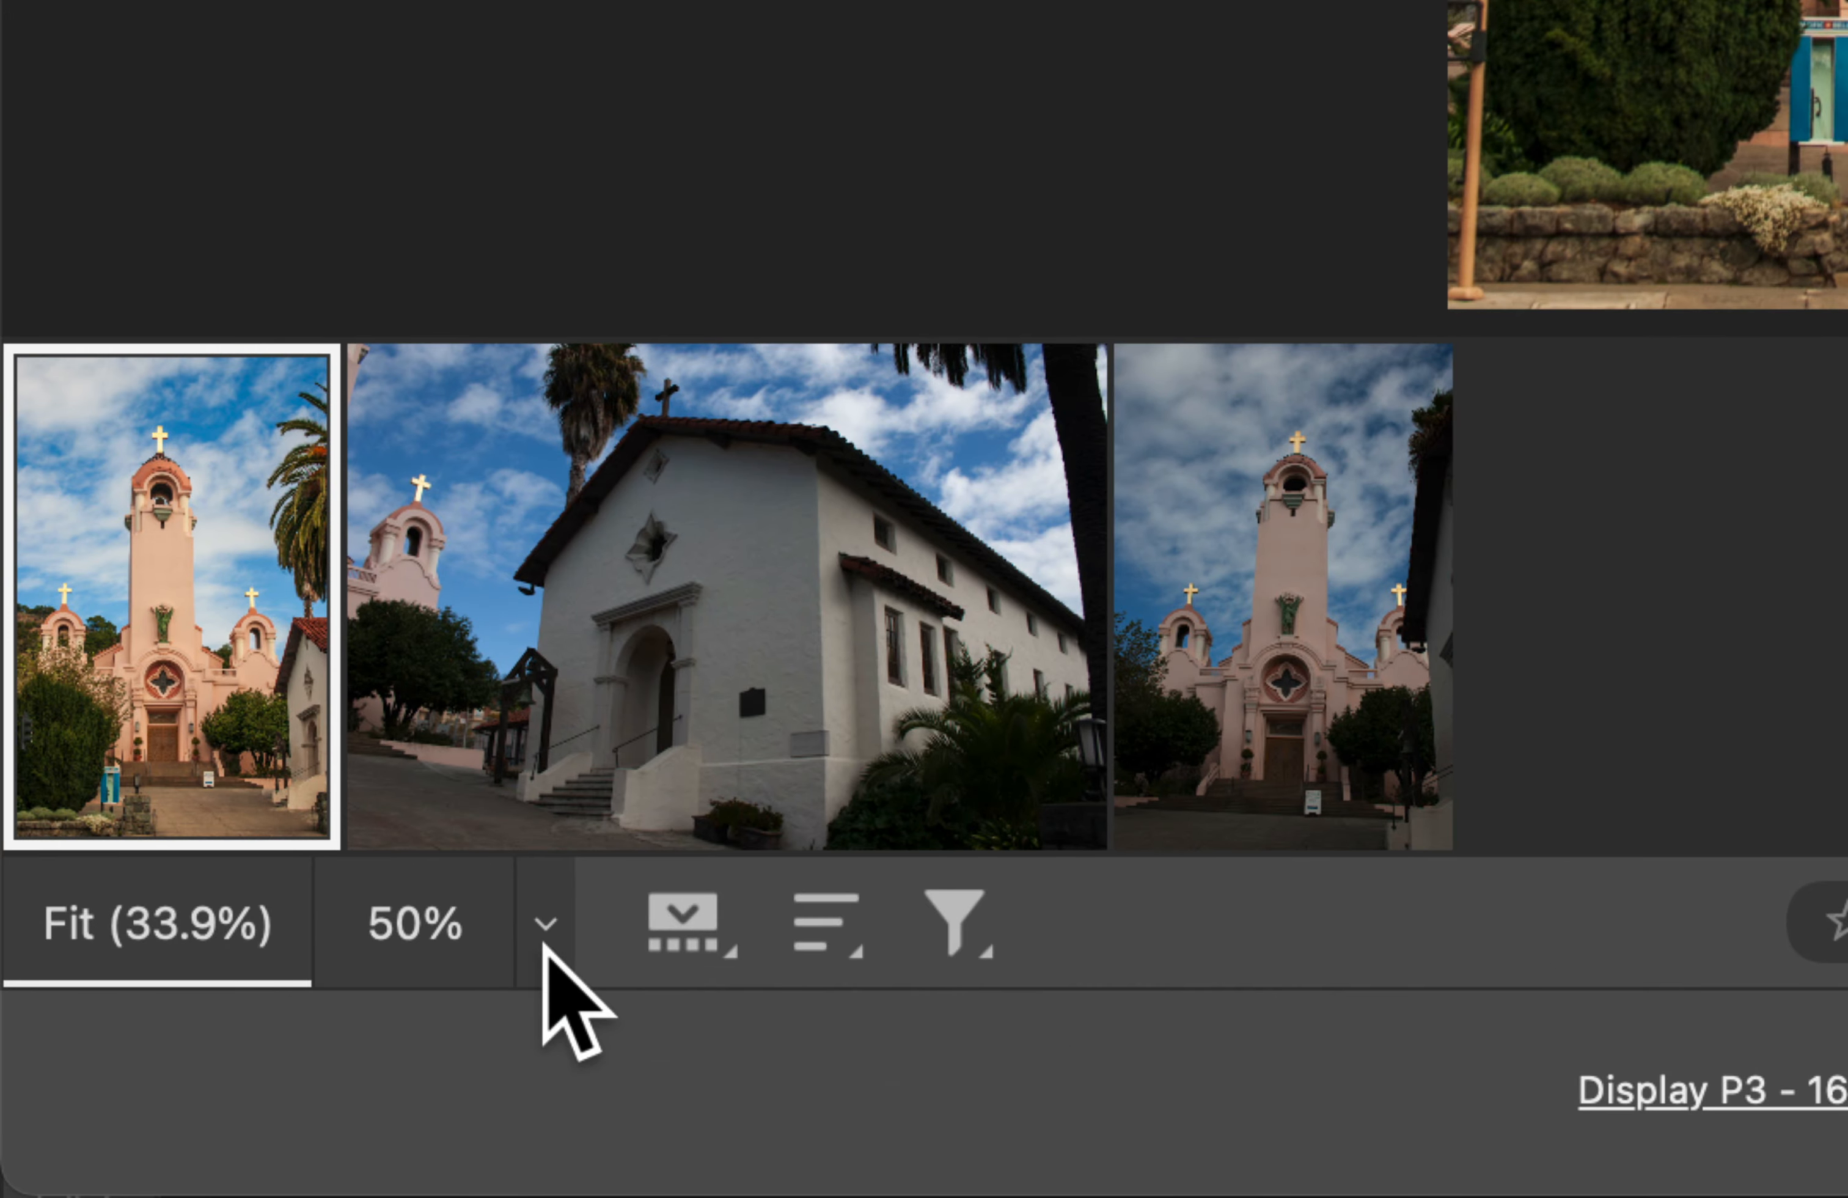
Step: Raise the Sharpening amount to 99 in the Detail settings
click(194, 995)
click(751, 790)
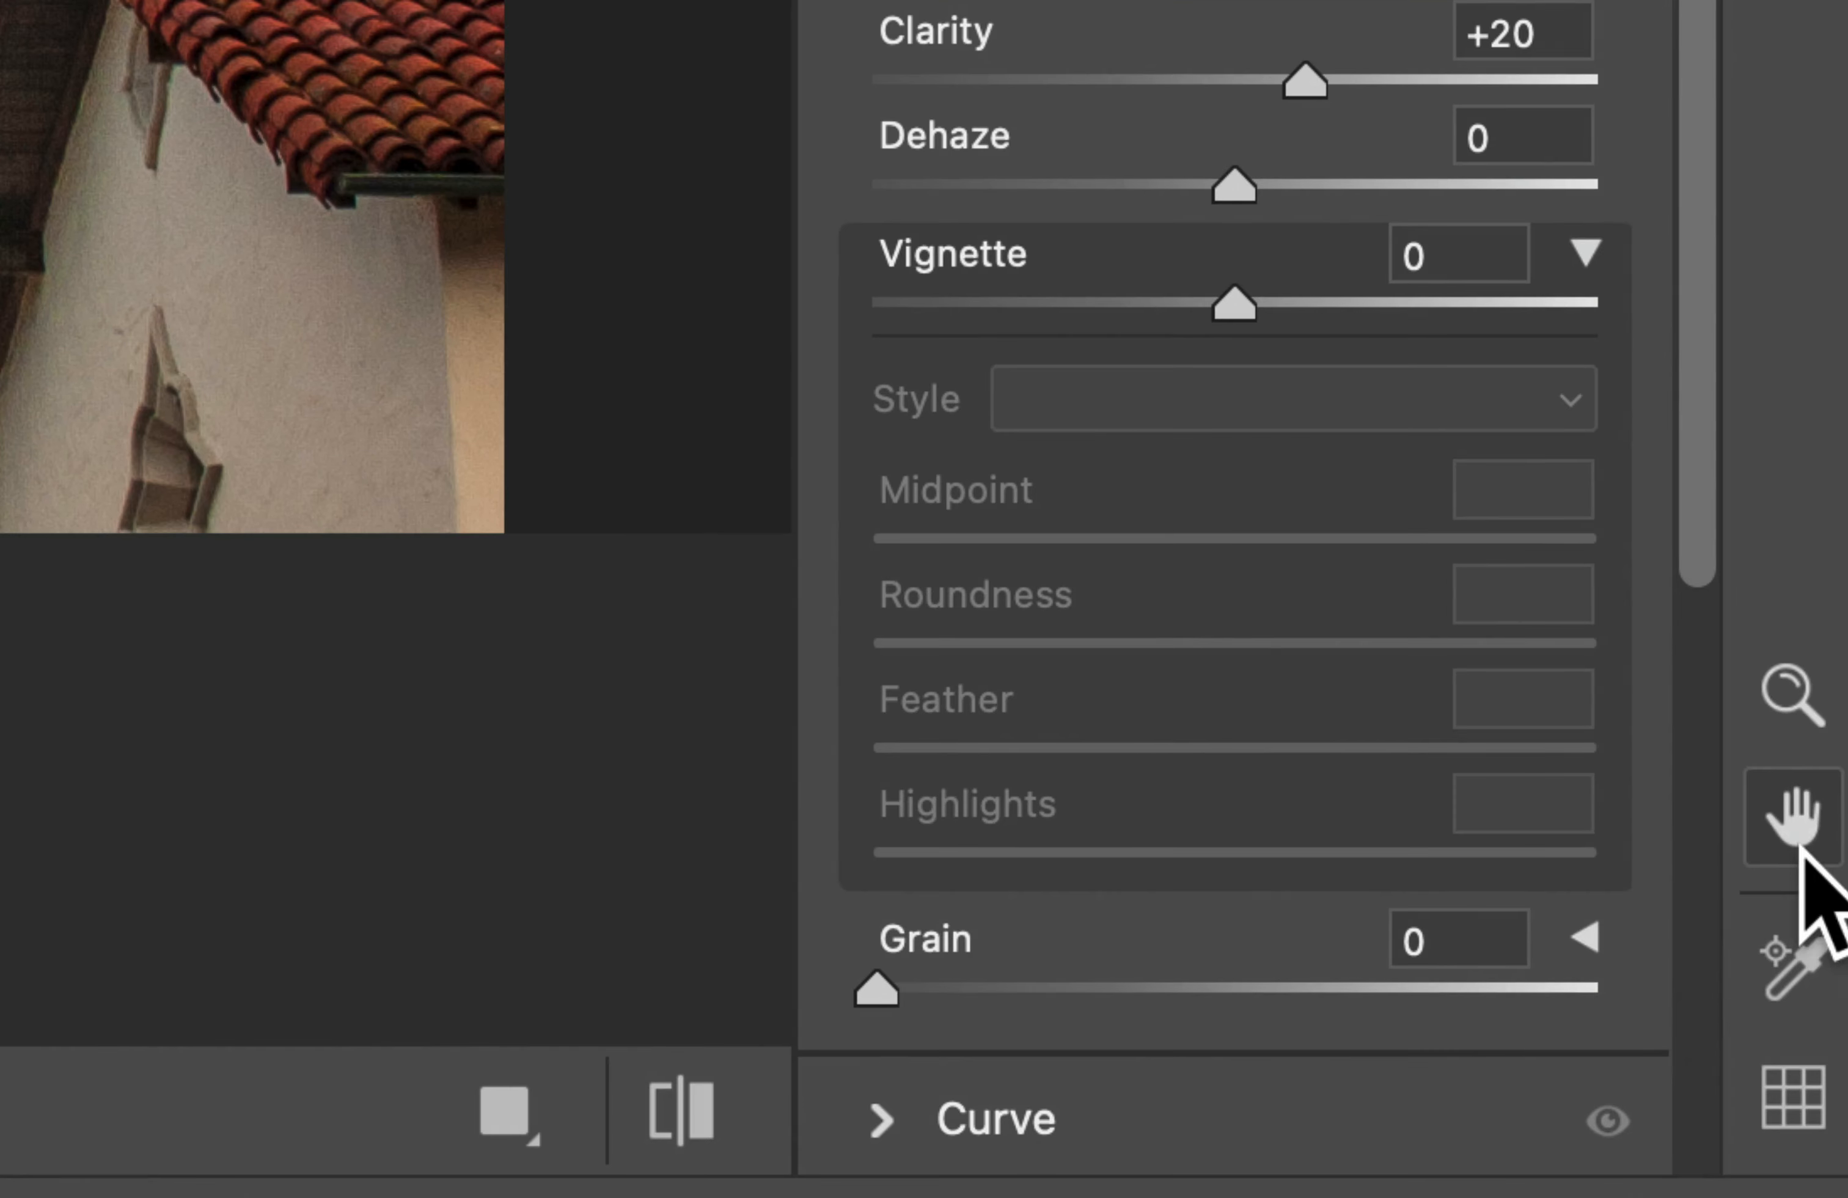
click(1823, 888)
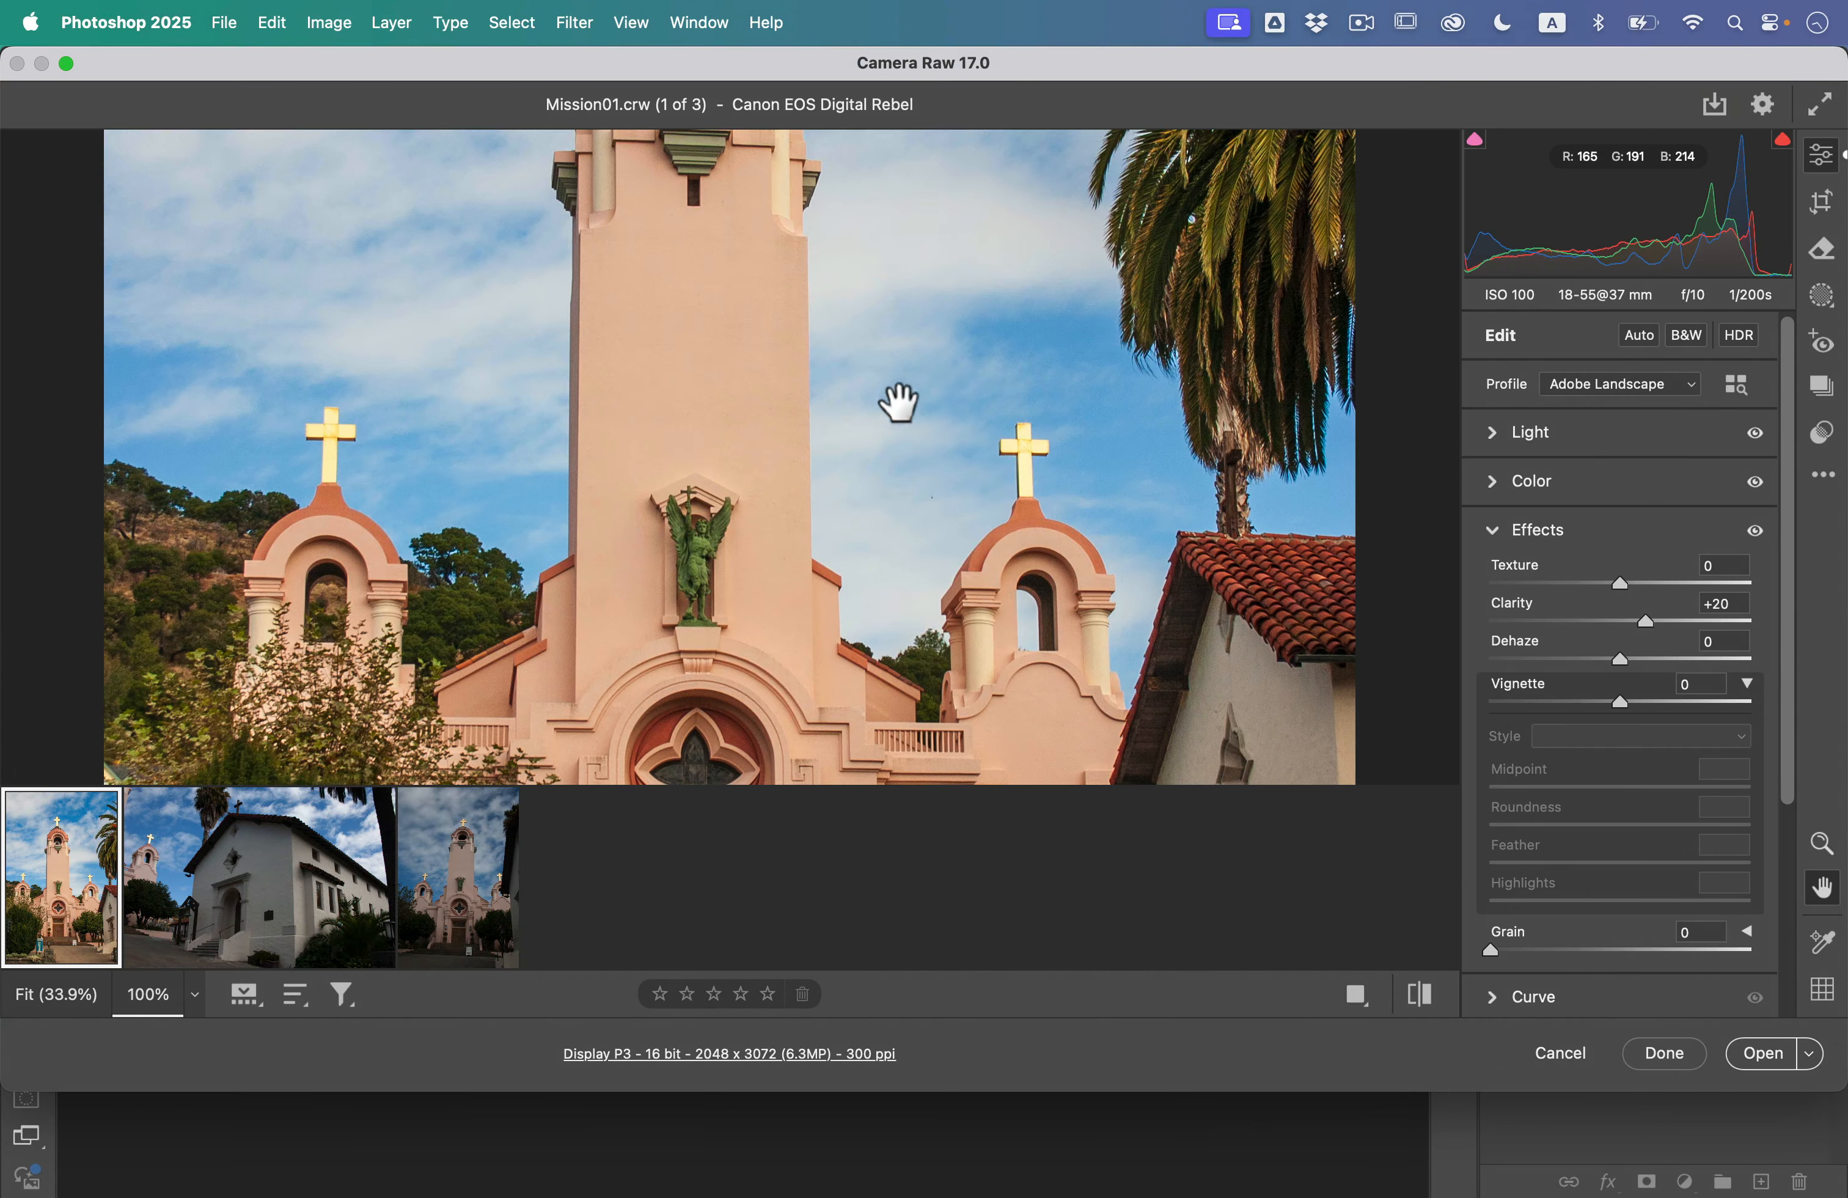
mouse_move(779, 303)
mouse_down()
mouse_move(808, 502)
mouse_move(728, 493)
mouse_move(767, 291)
mouse_up()
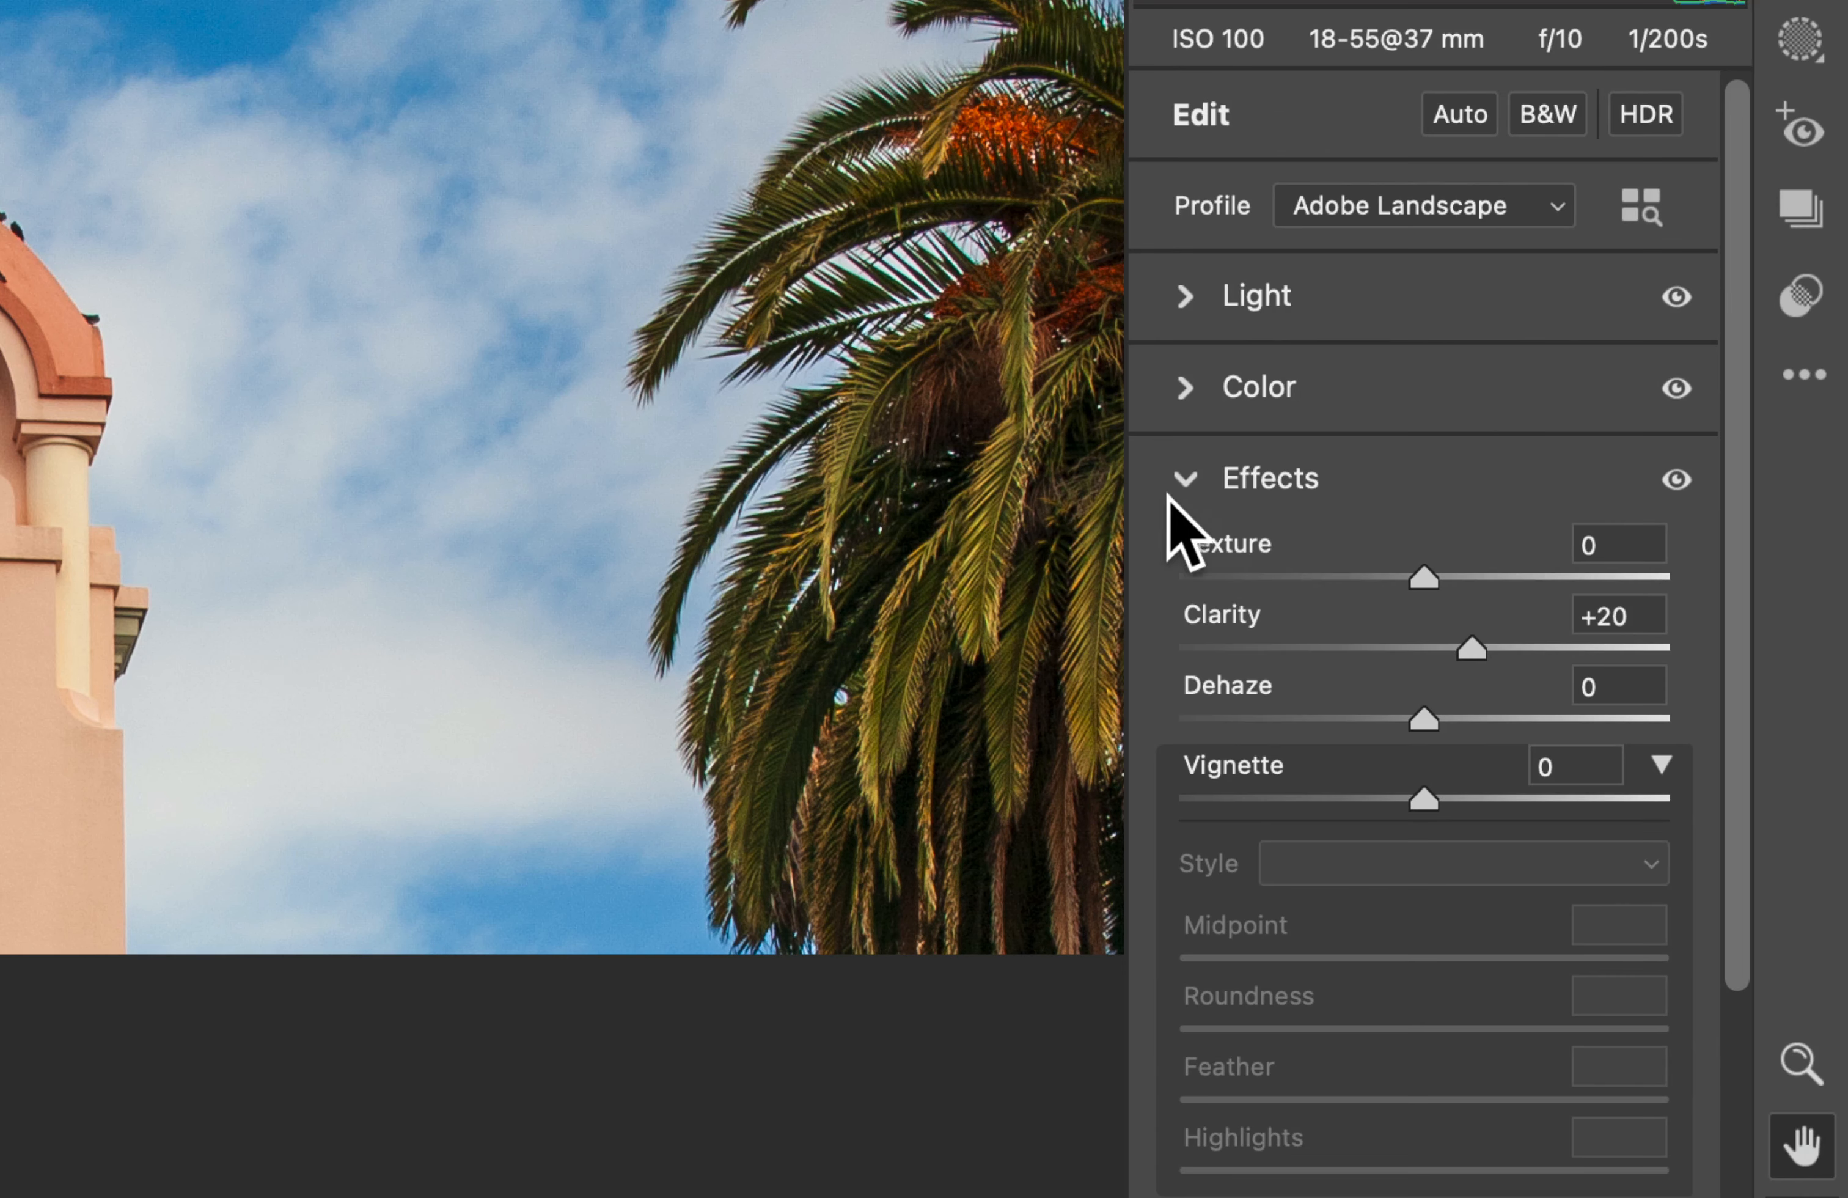
click(1492, 530)
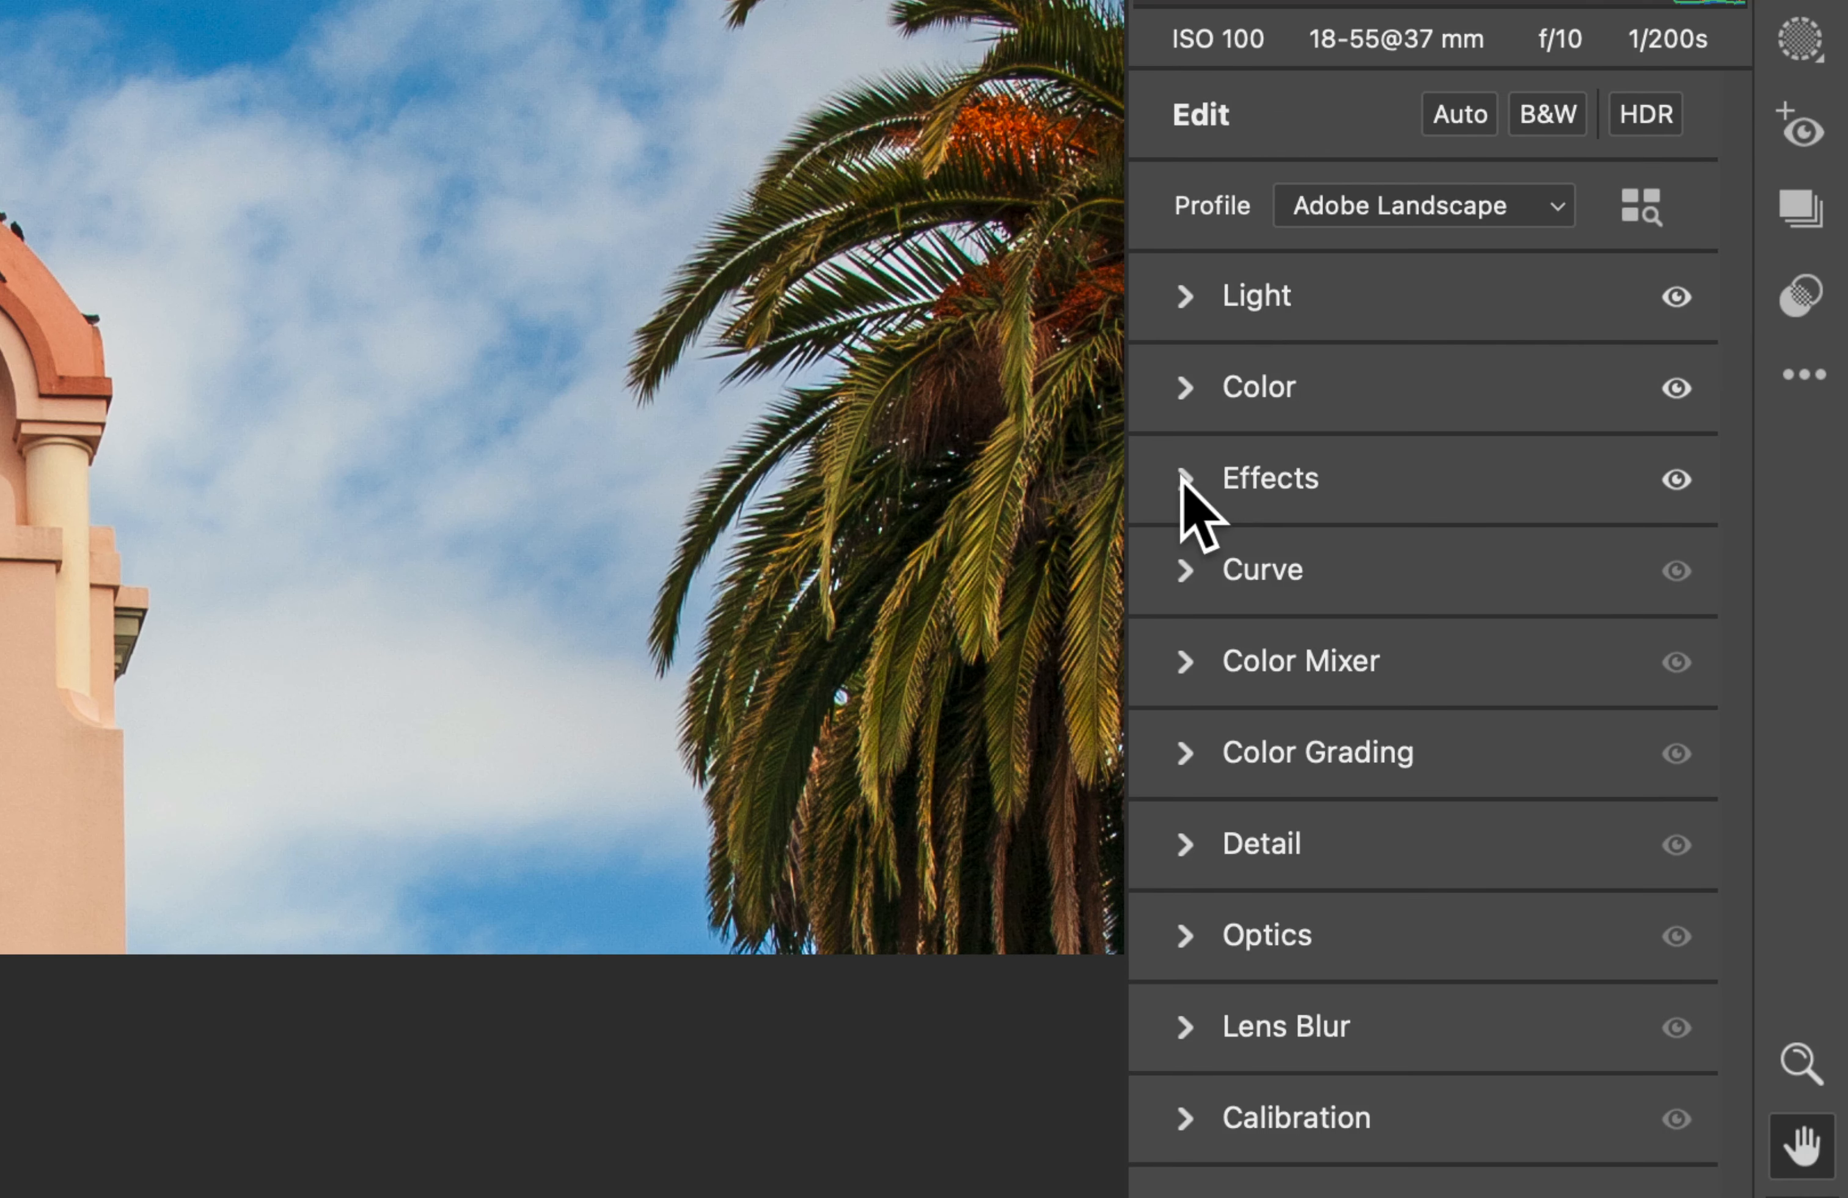
click(1183, 848)
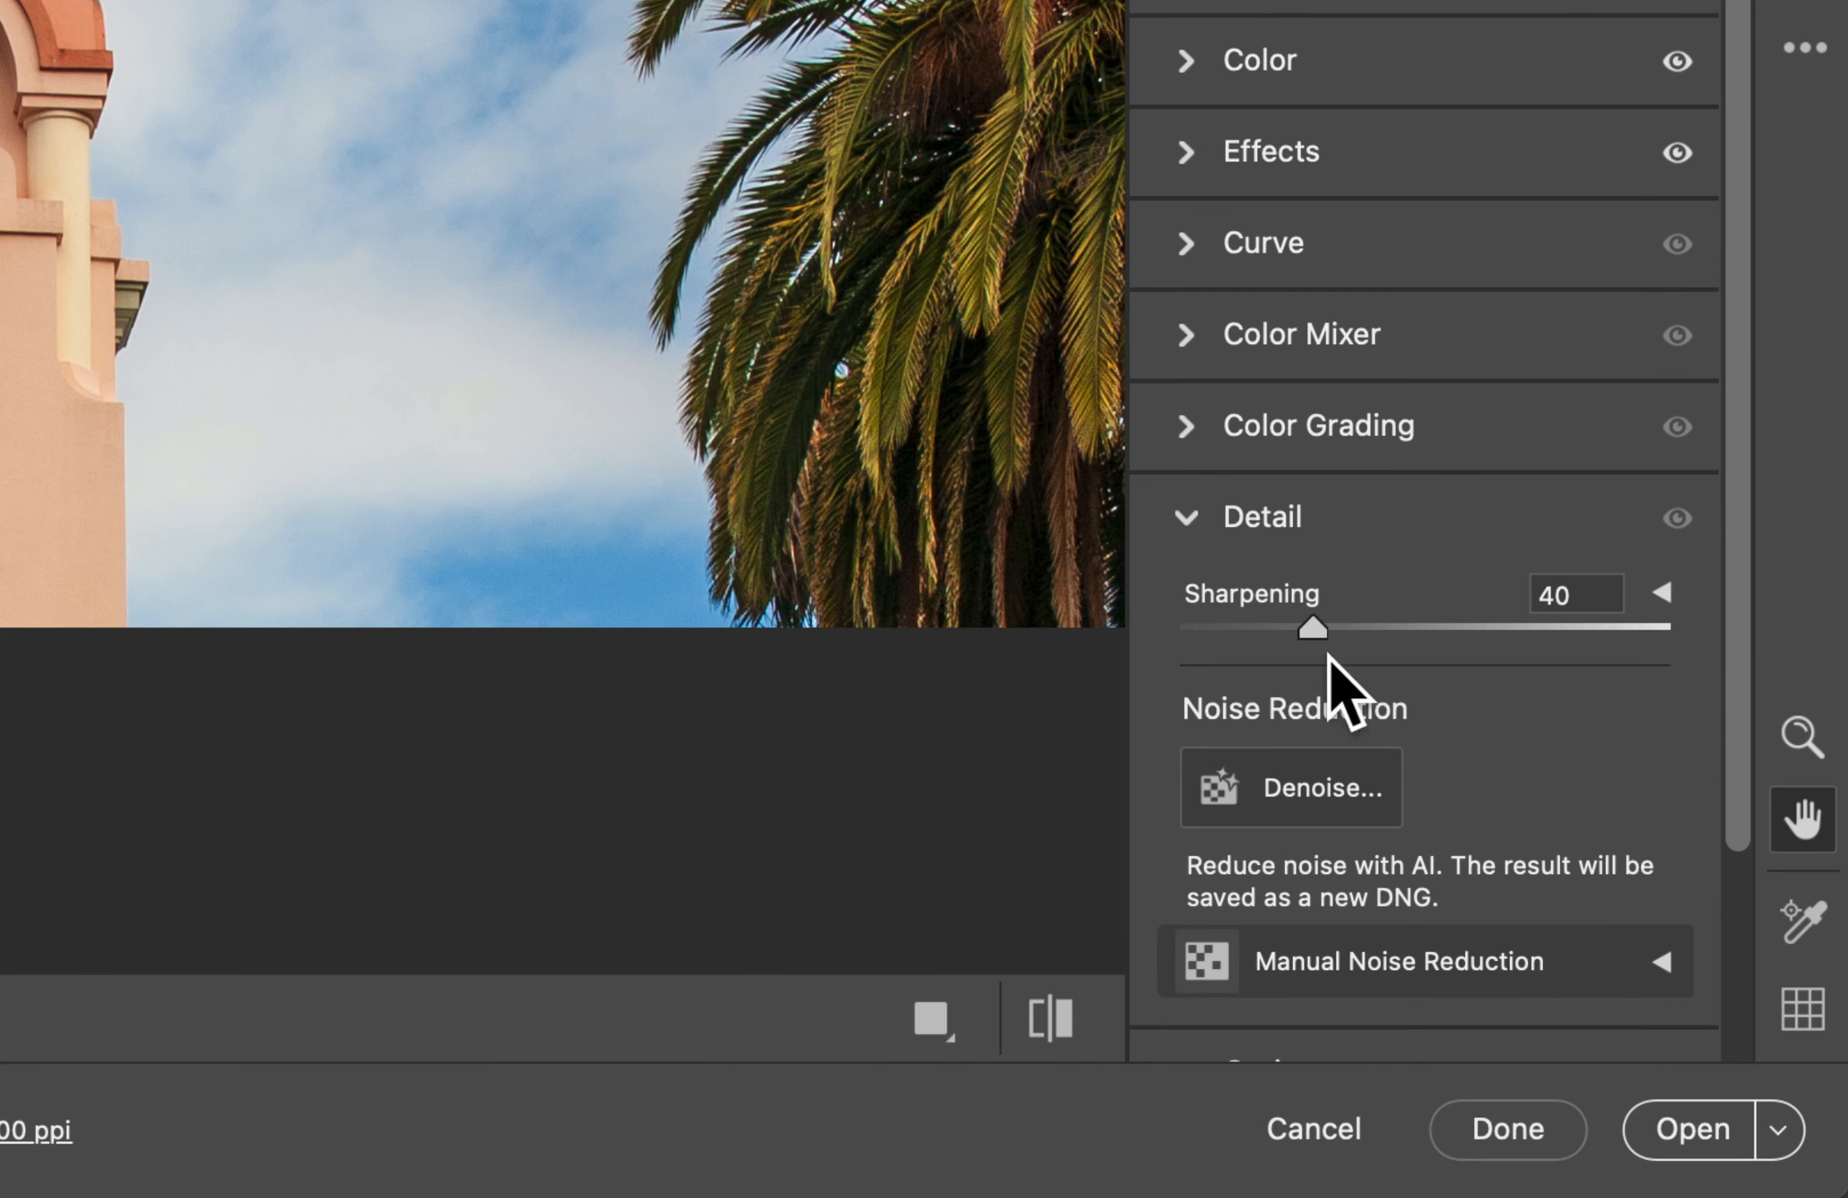
drag(1312, 626, 1498, 630)
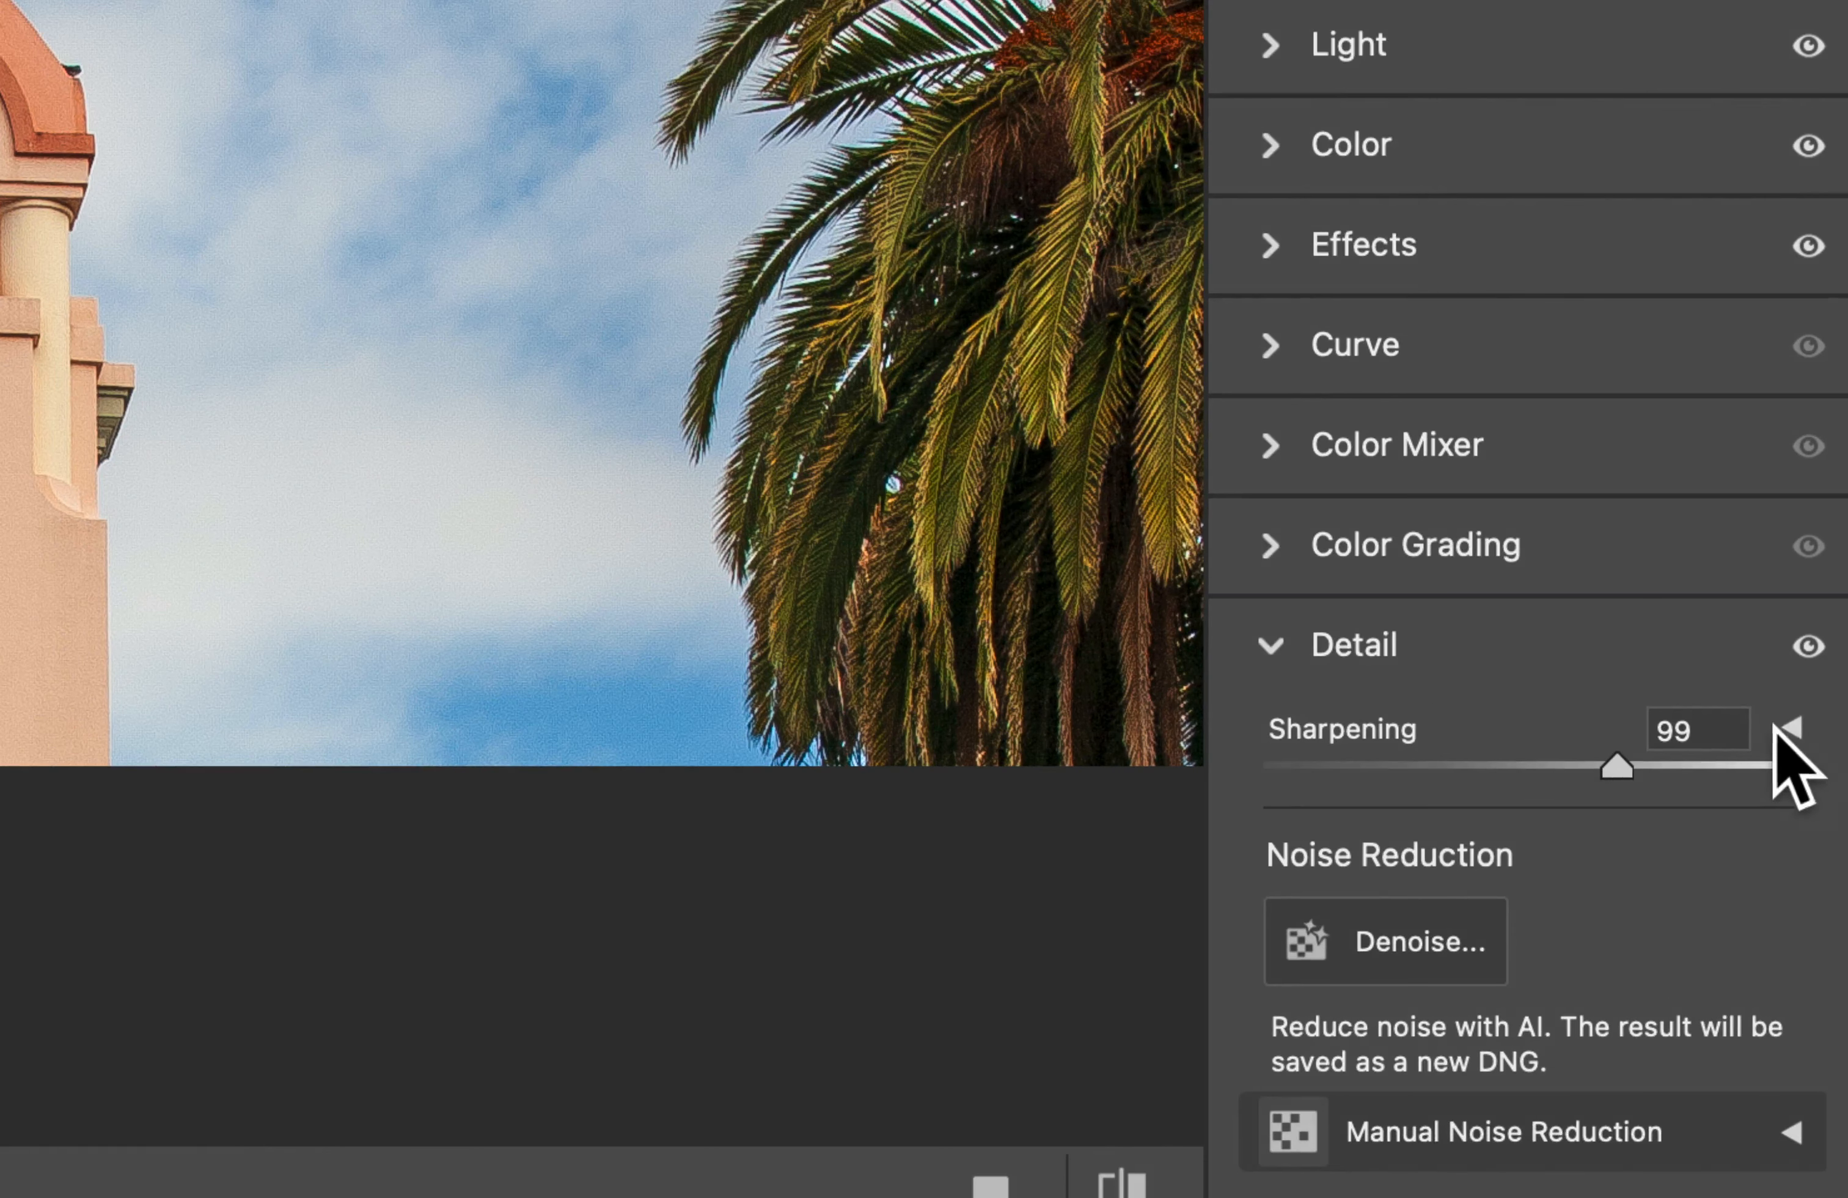
Step: Set the sharpening's Radius to 0.9, Detail to 25 and Masking to 61, and lower the Sharpening amount
click(1782, 728)
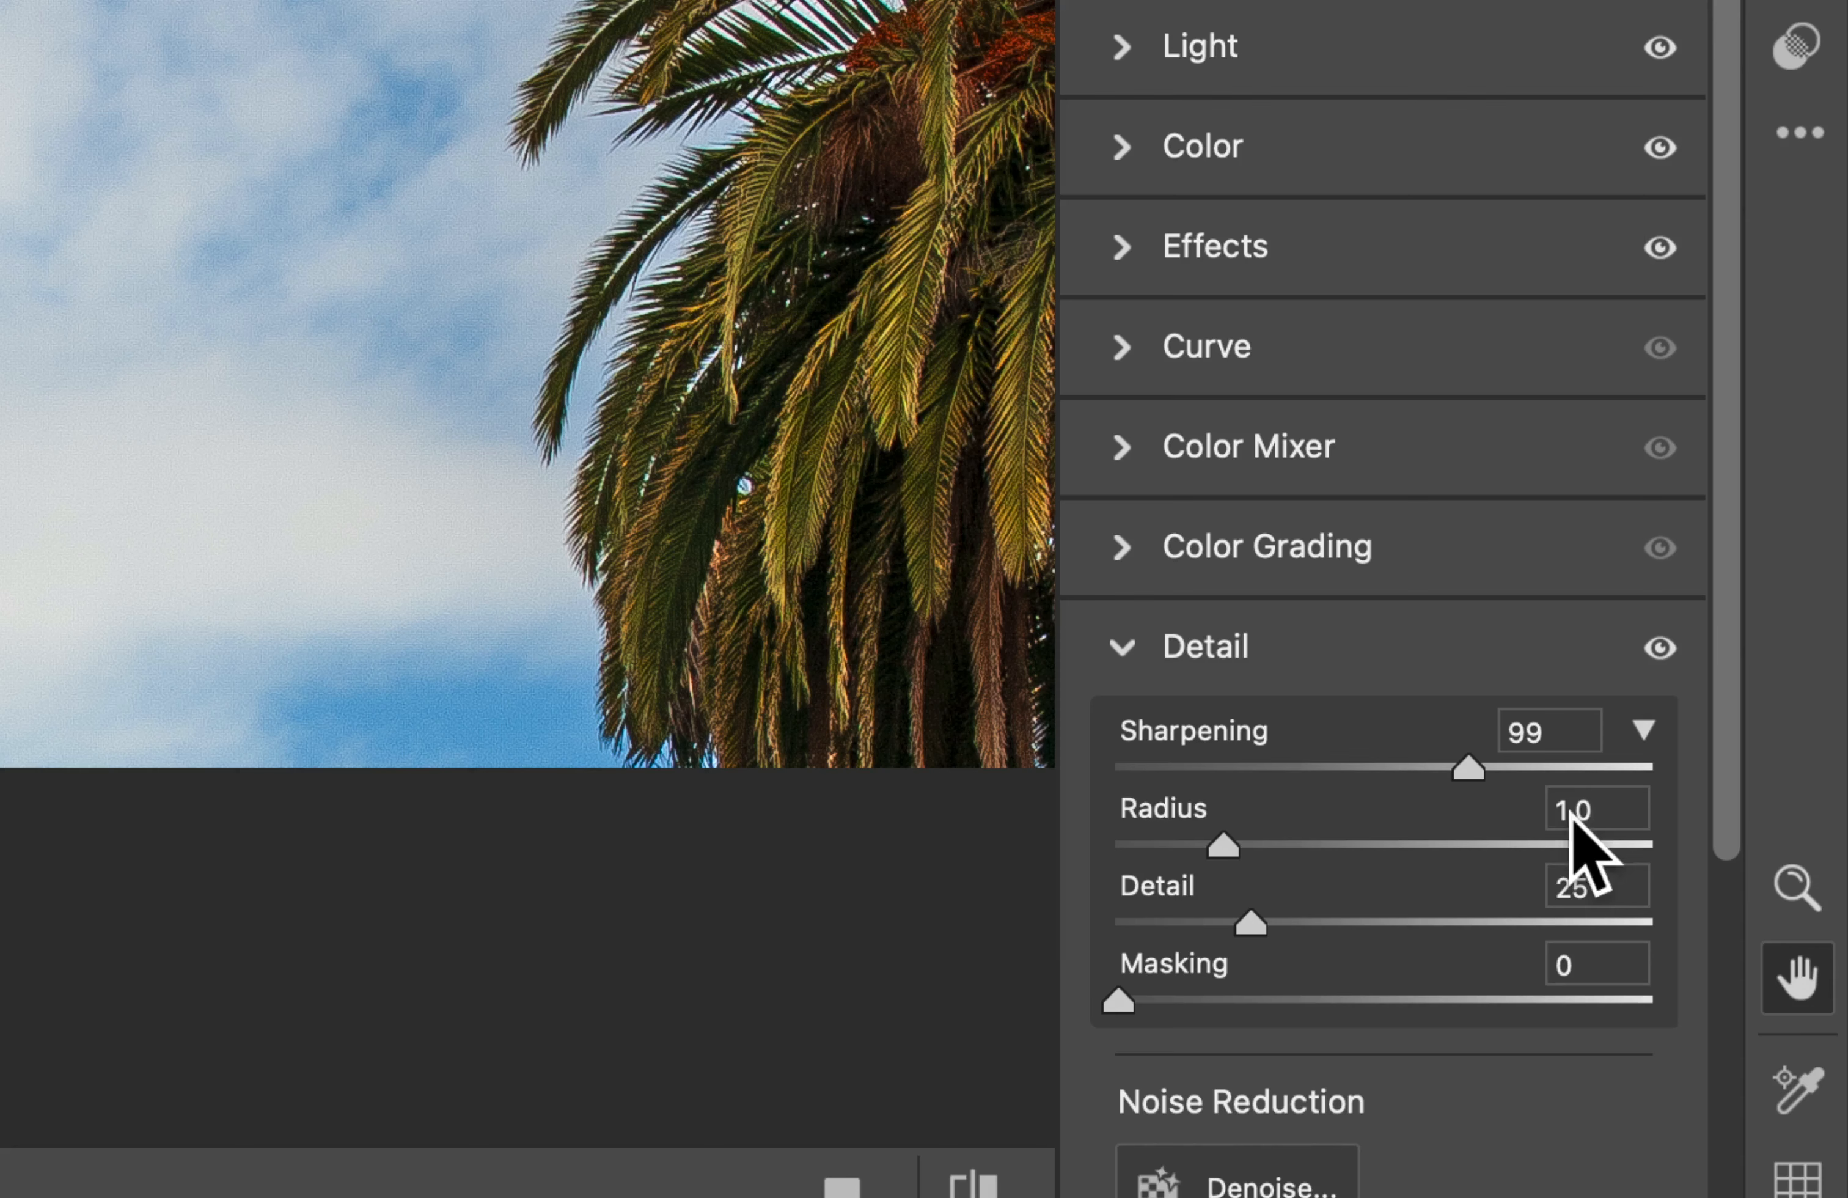
click(1746, 810)
text(.9)
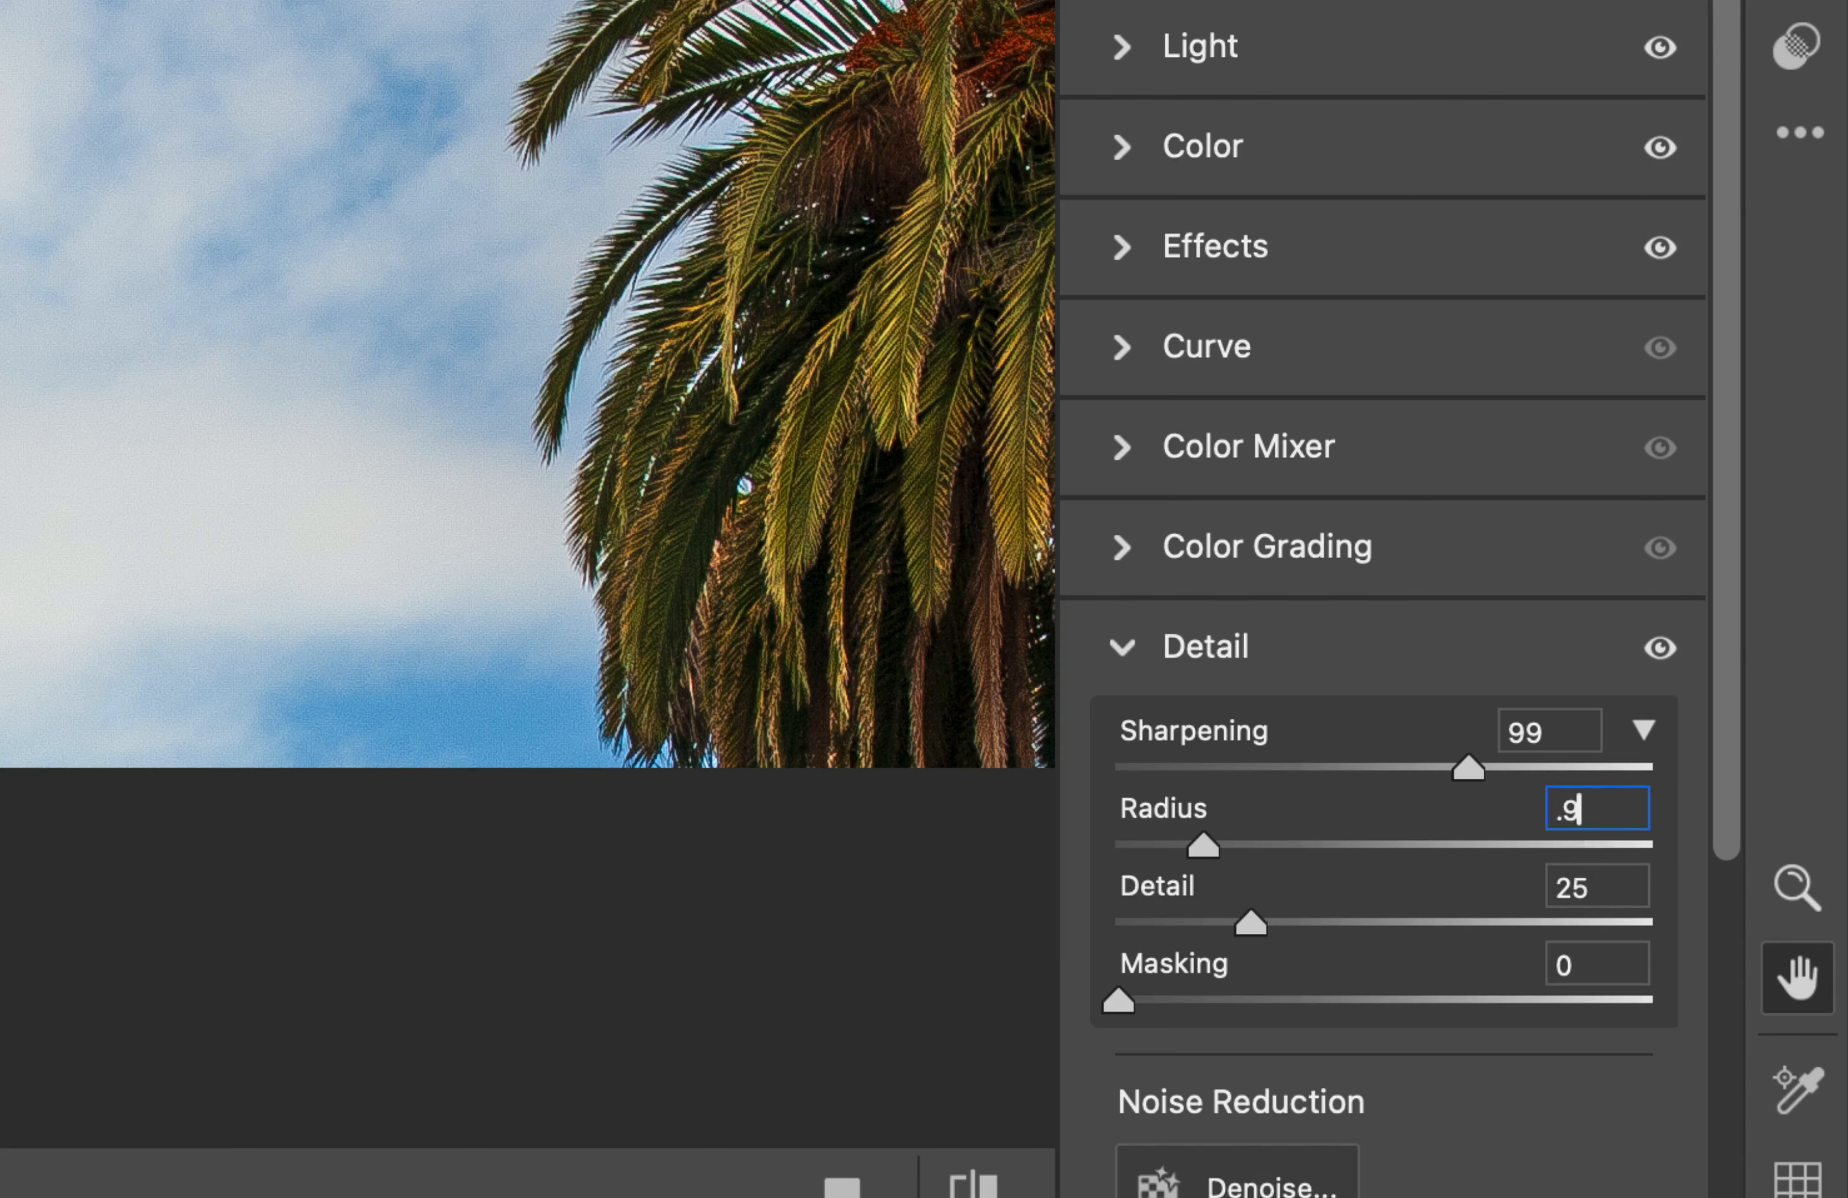
click(1583, 888)
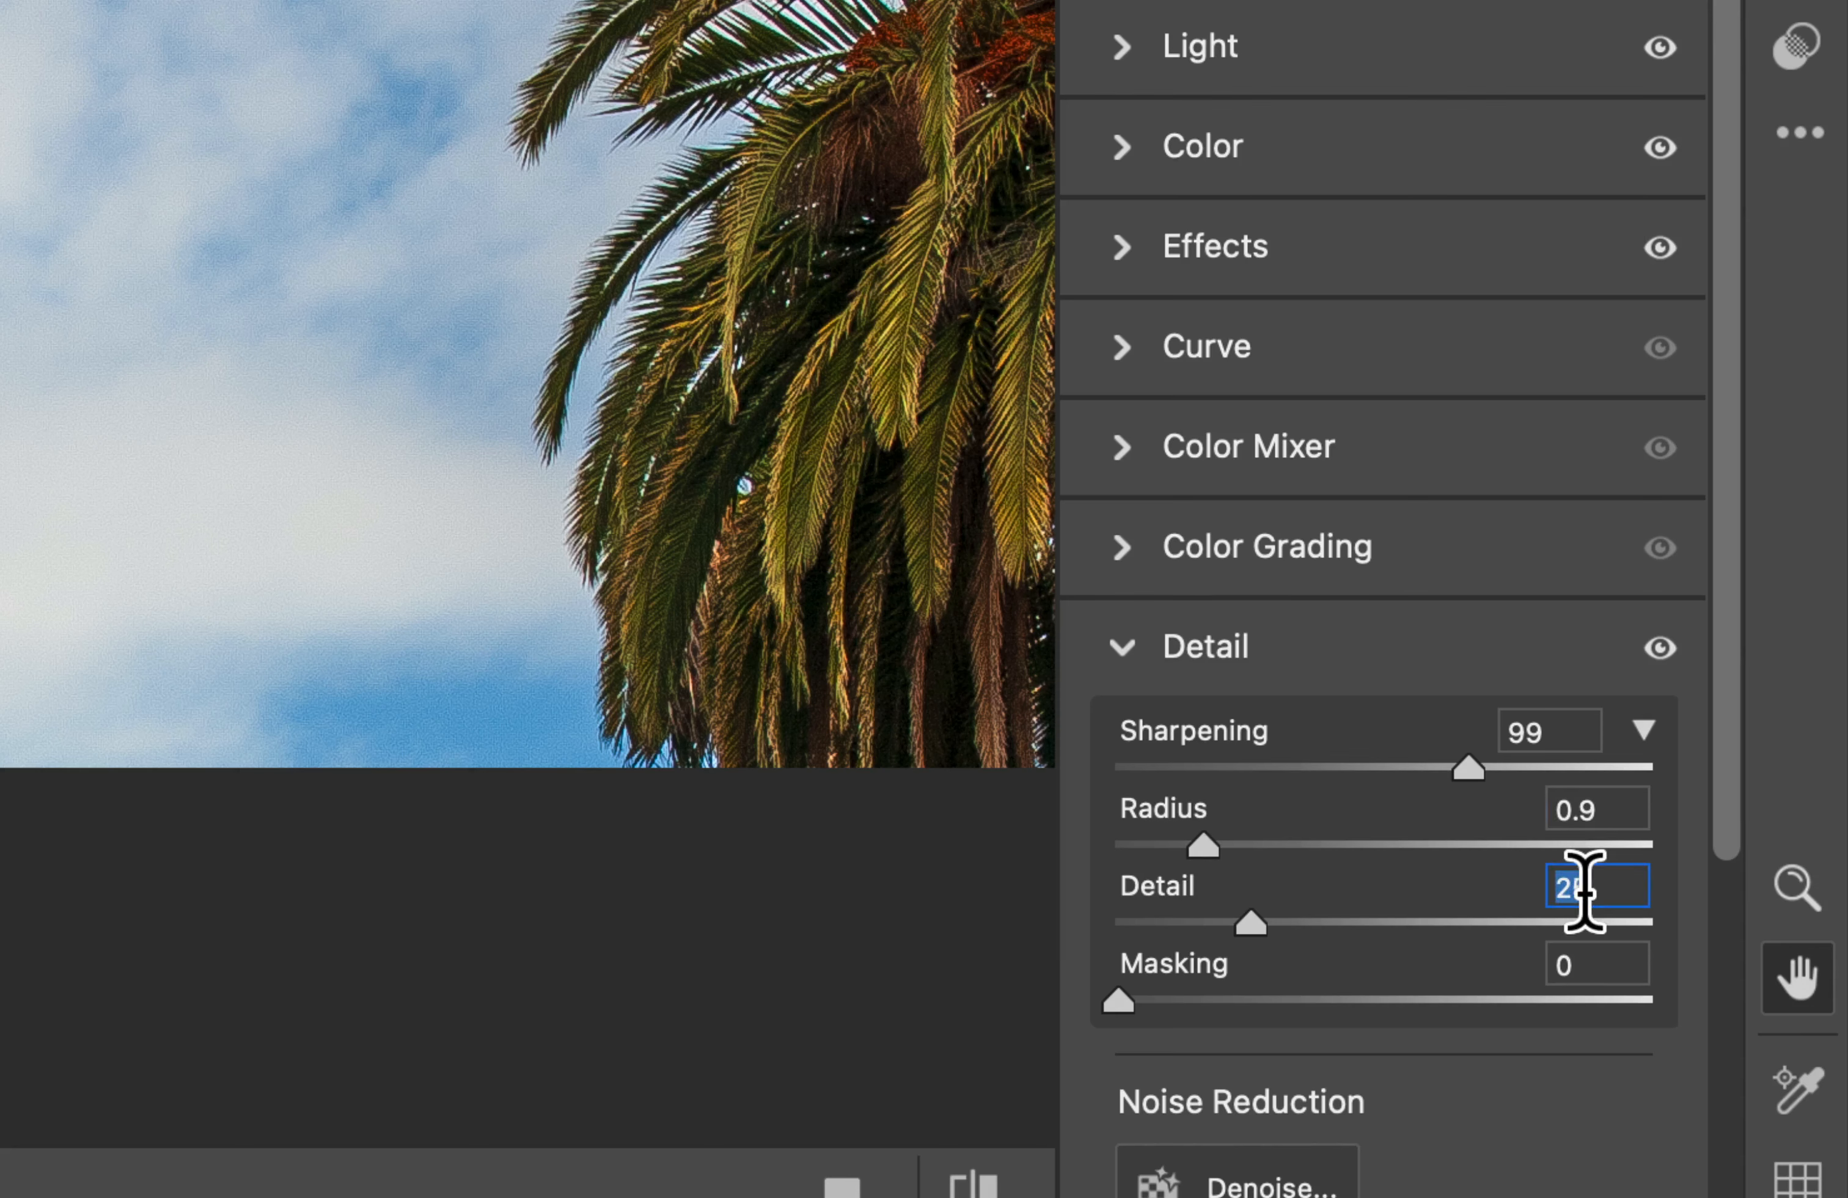
text(25)
click(1585, 963)
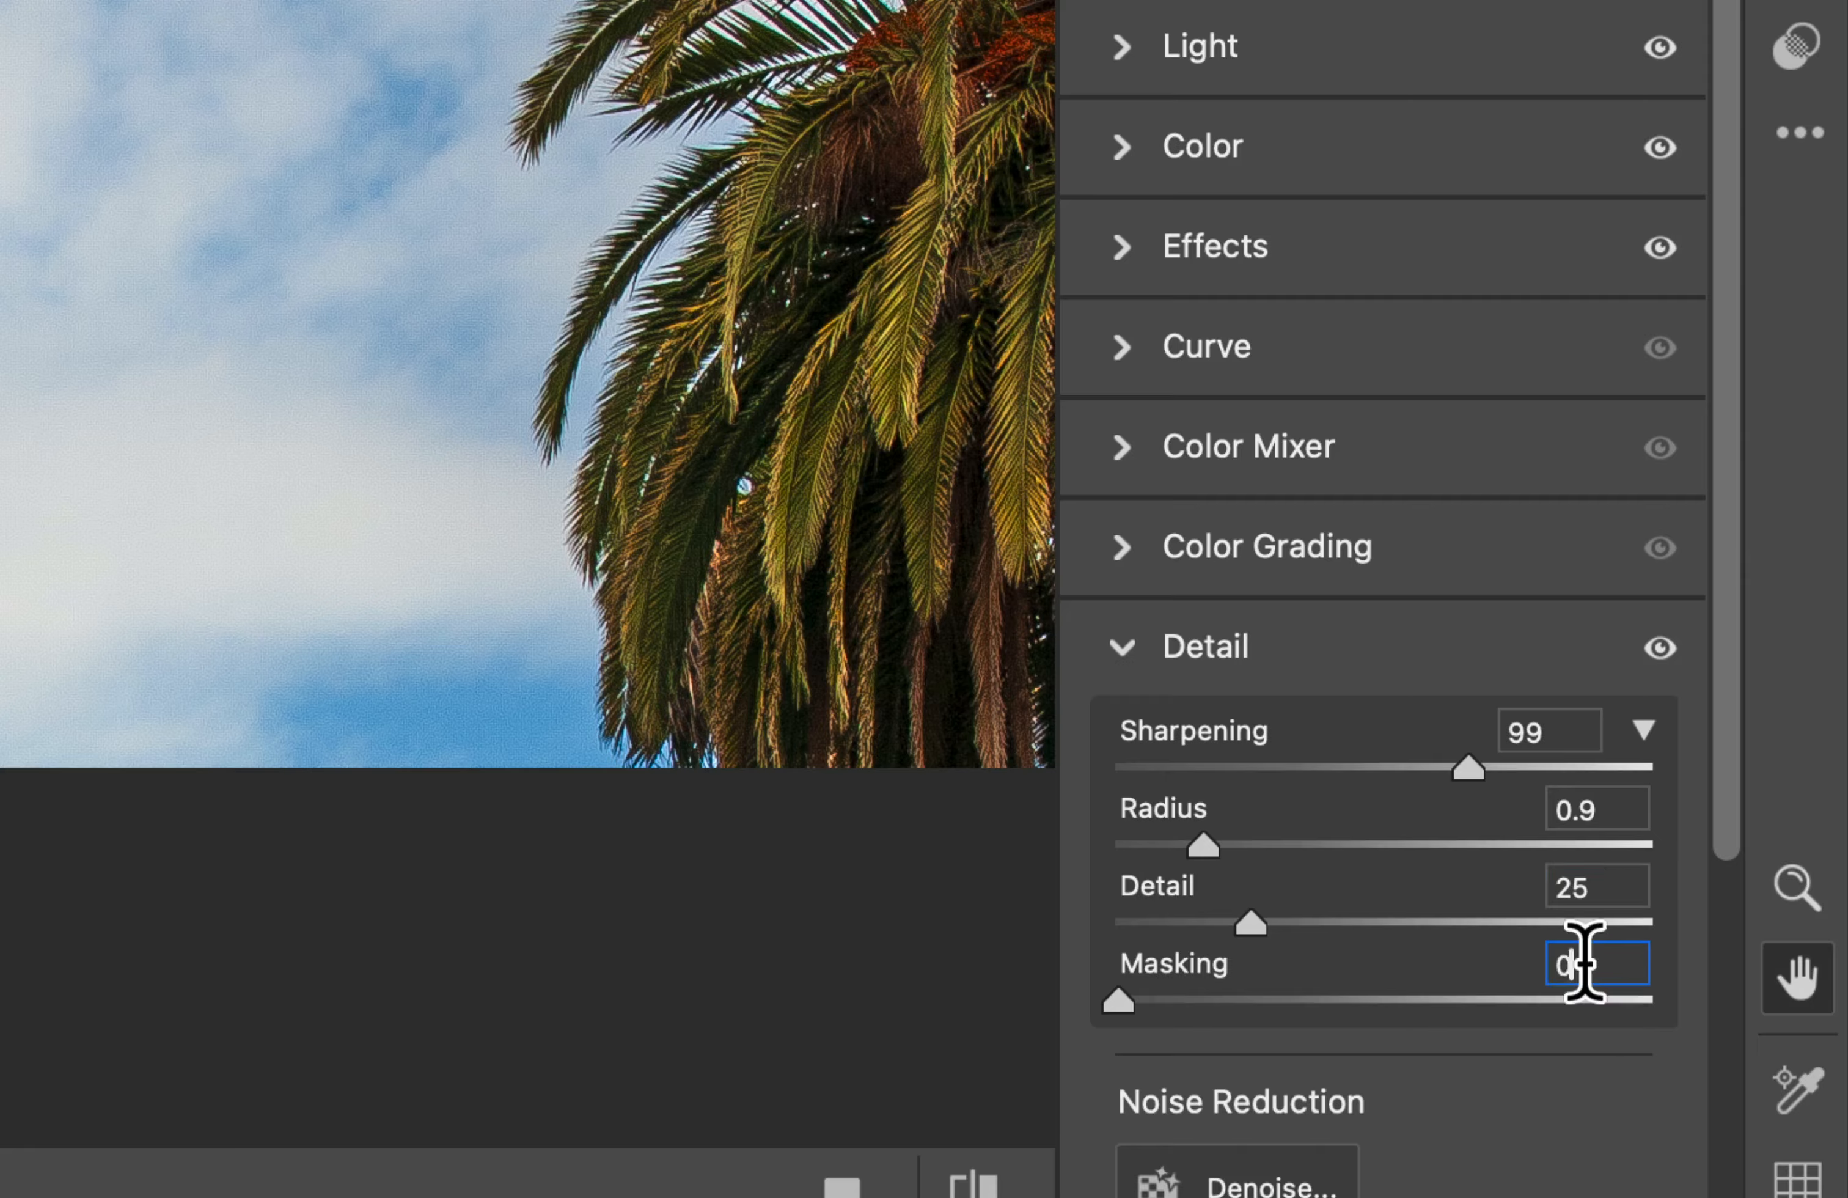
text(61)
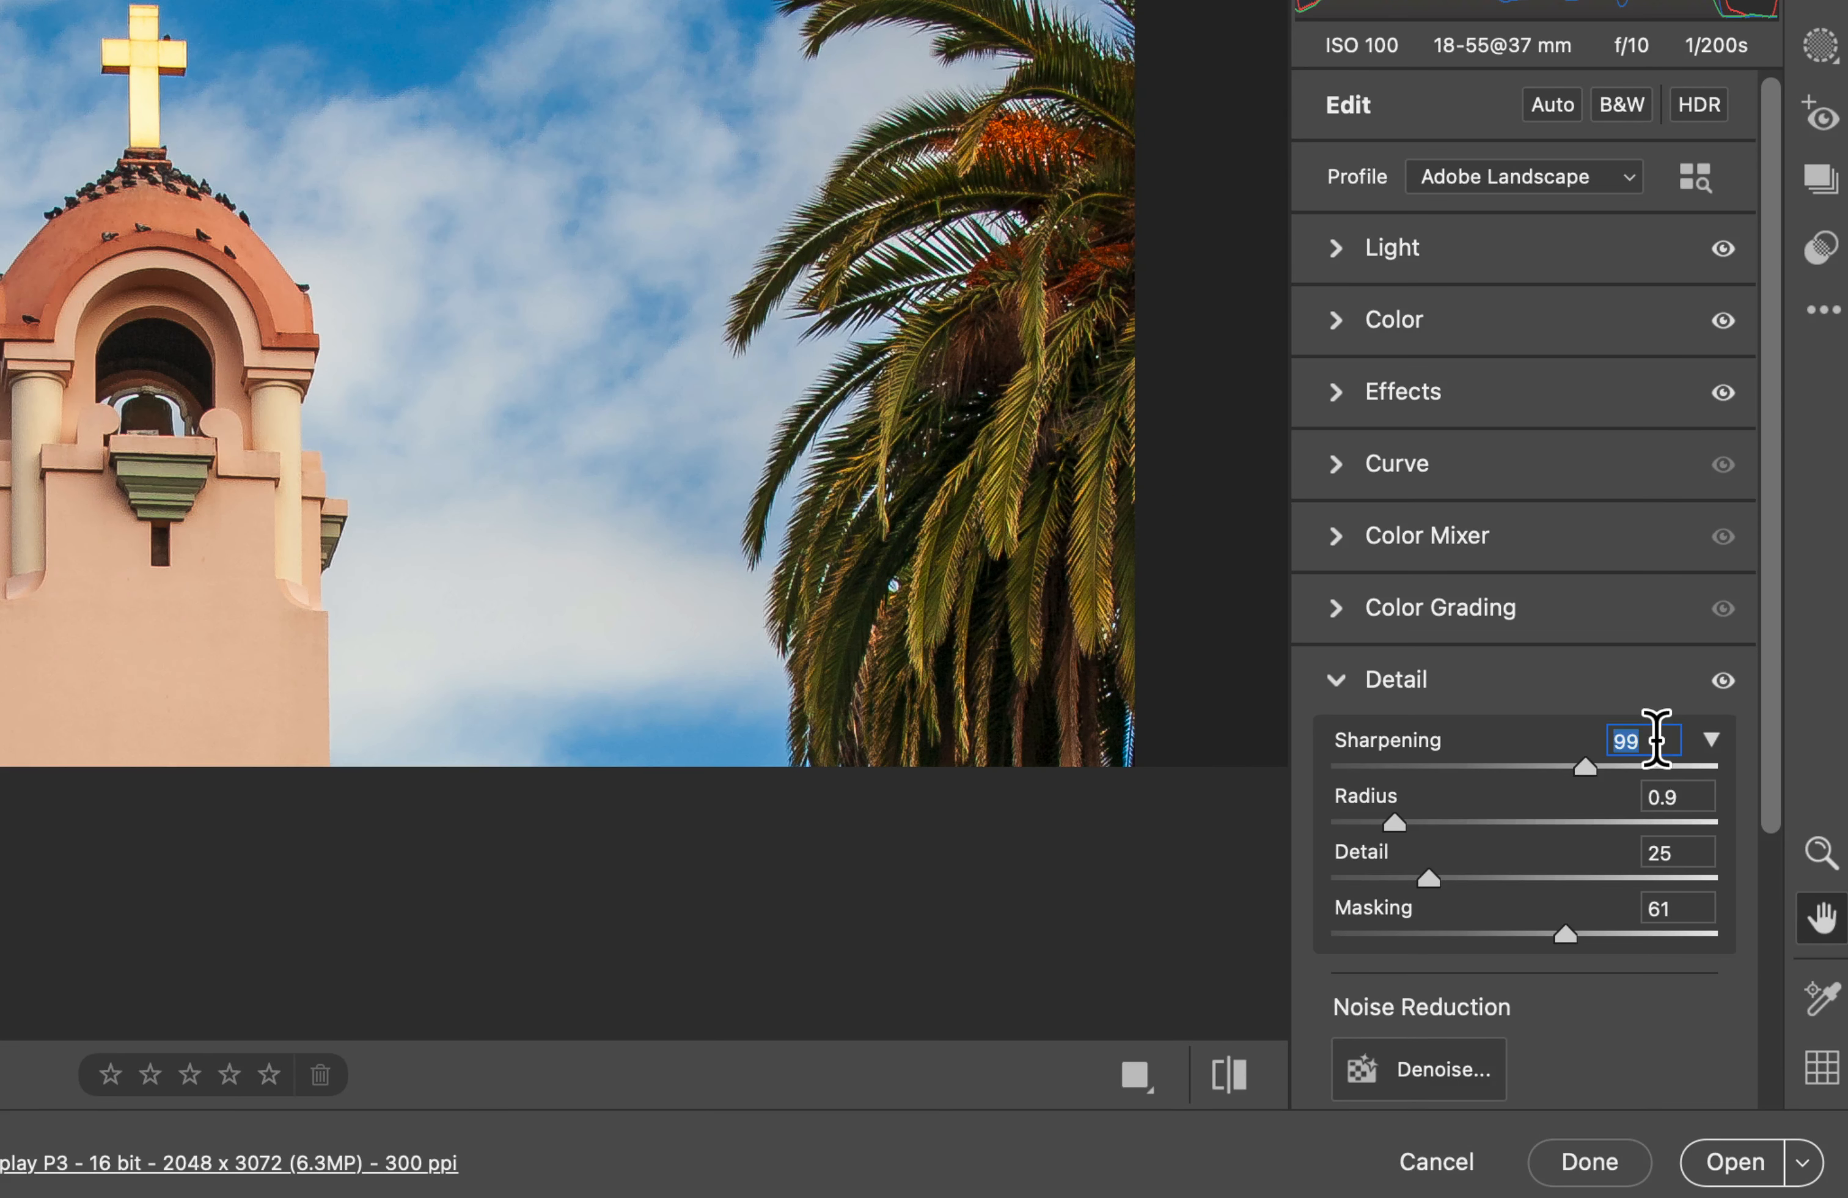
text(7)
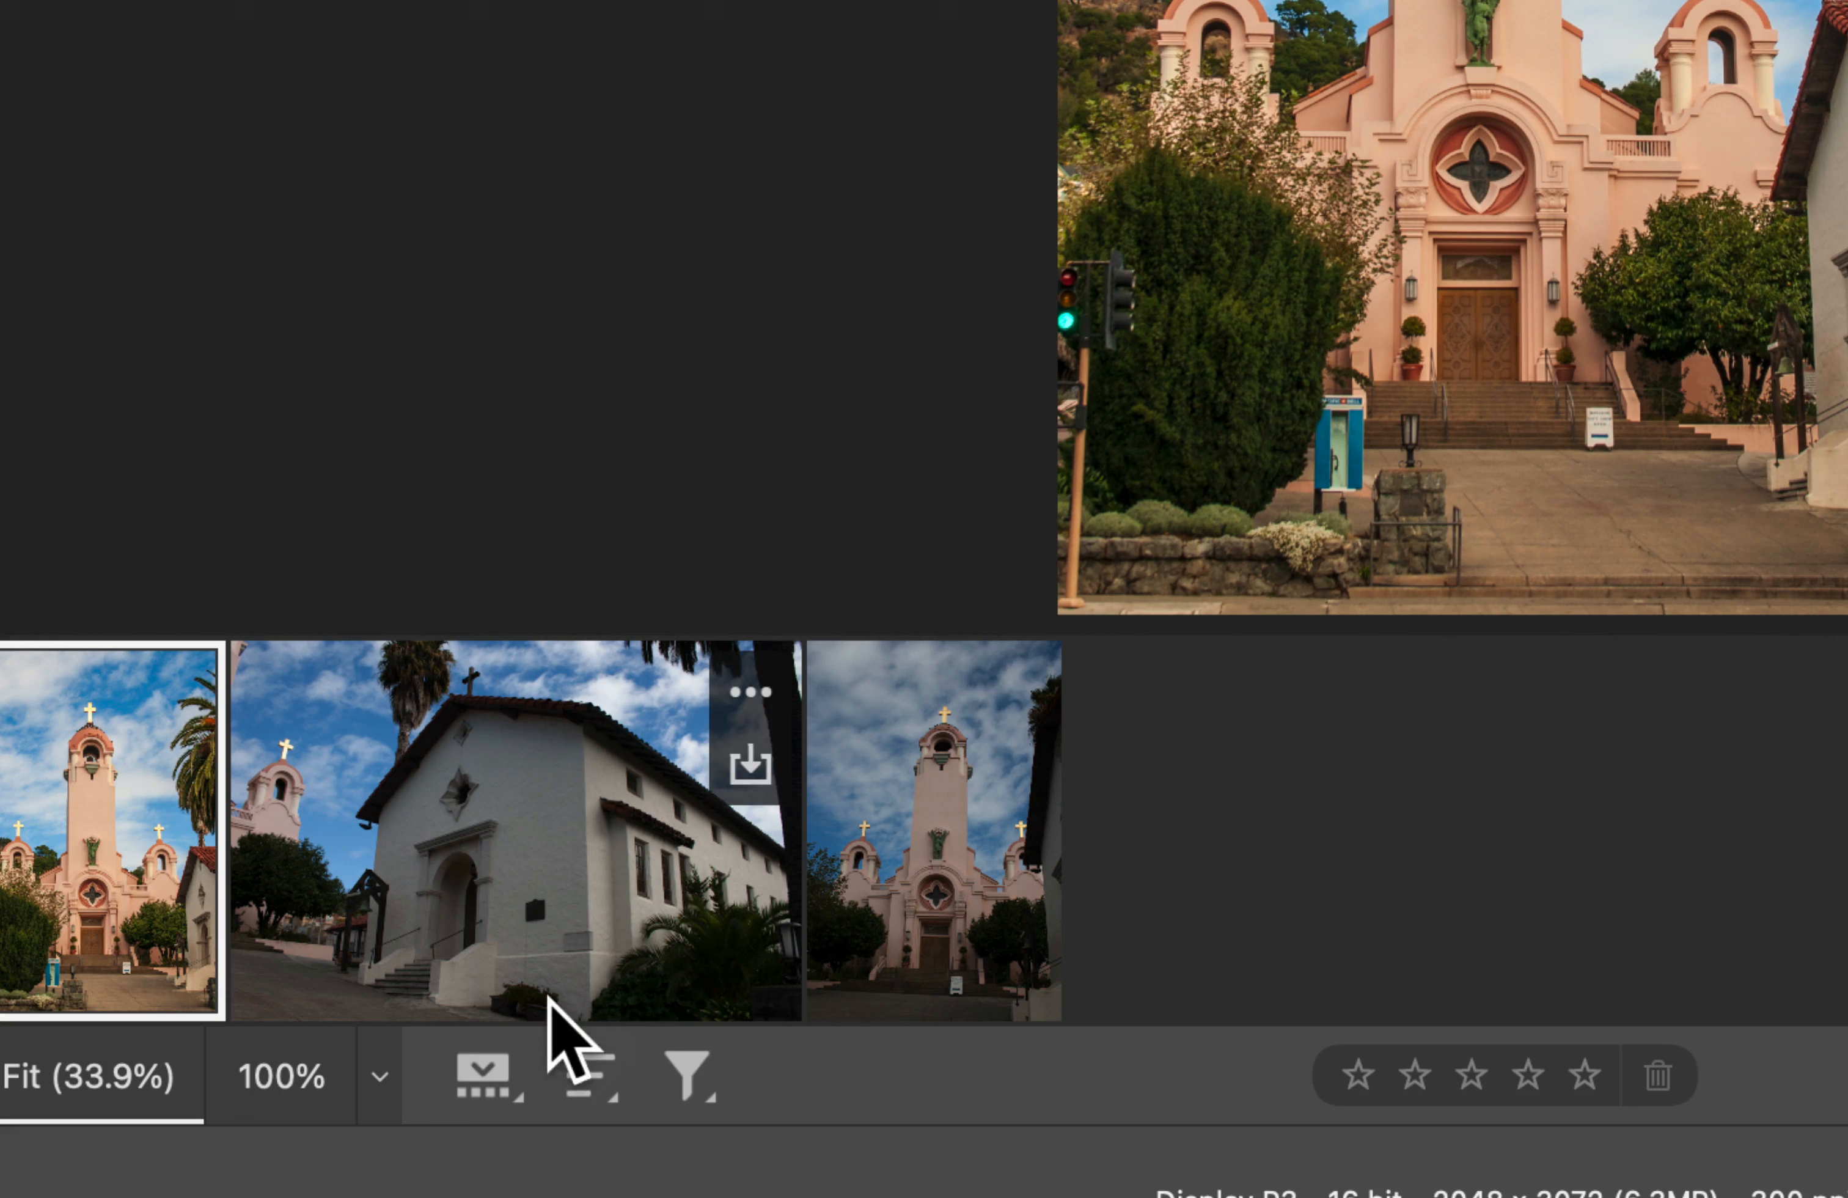
Step: Synchronize Mission01.crw's edit settings across all three photos with the Default subset, and view the other two photos individually
click(471, 1083)
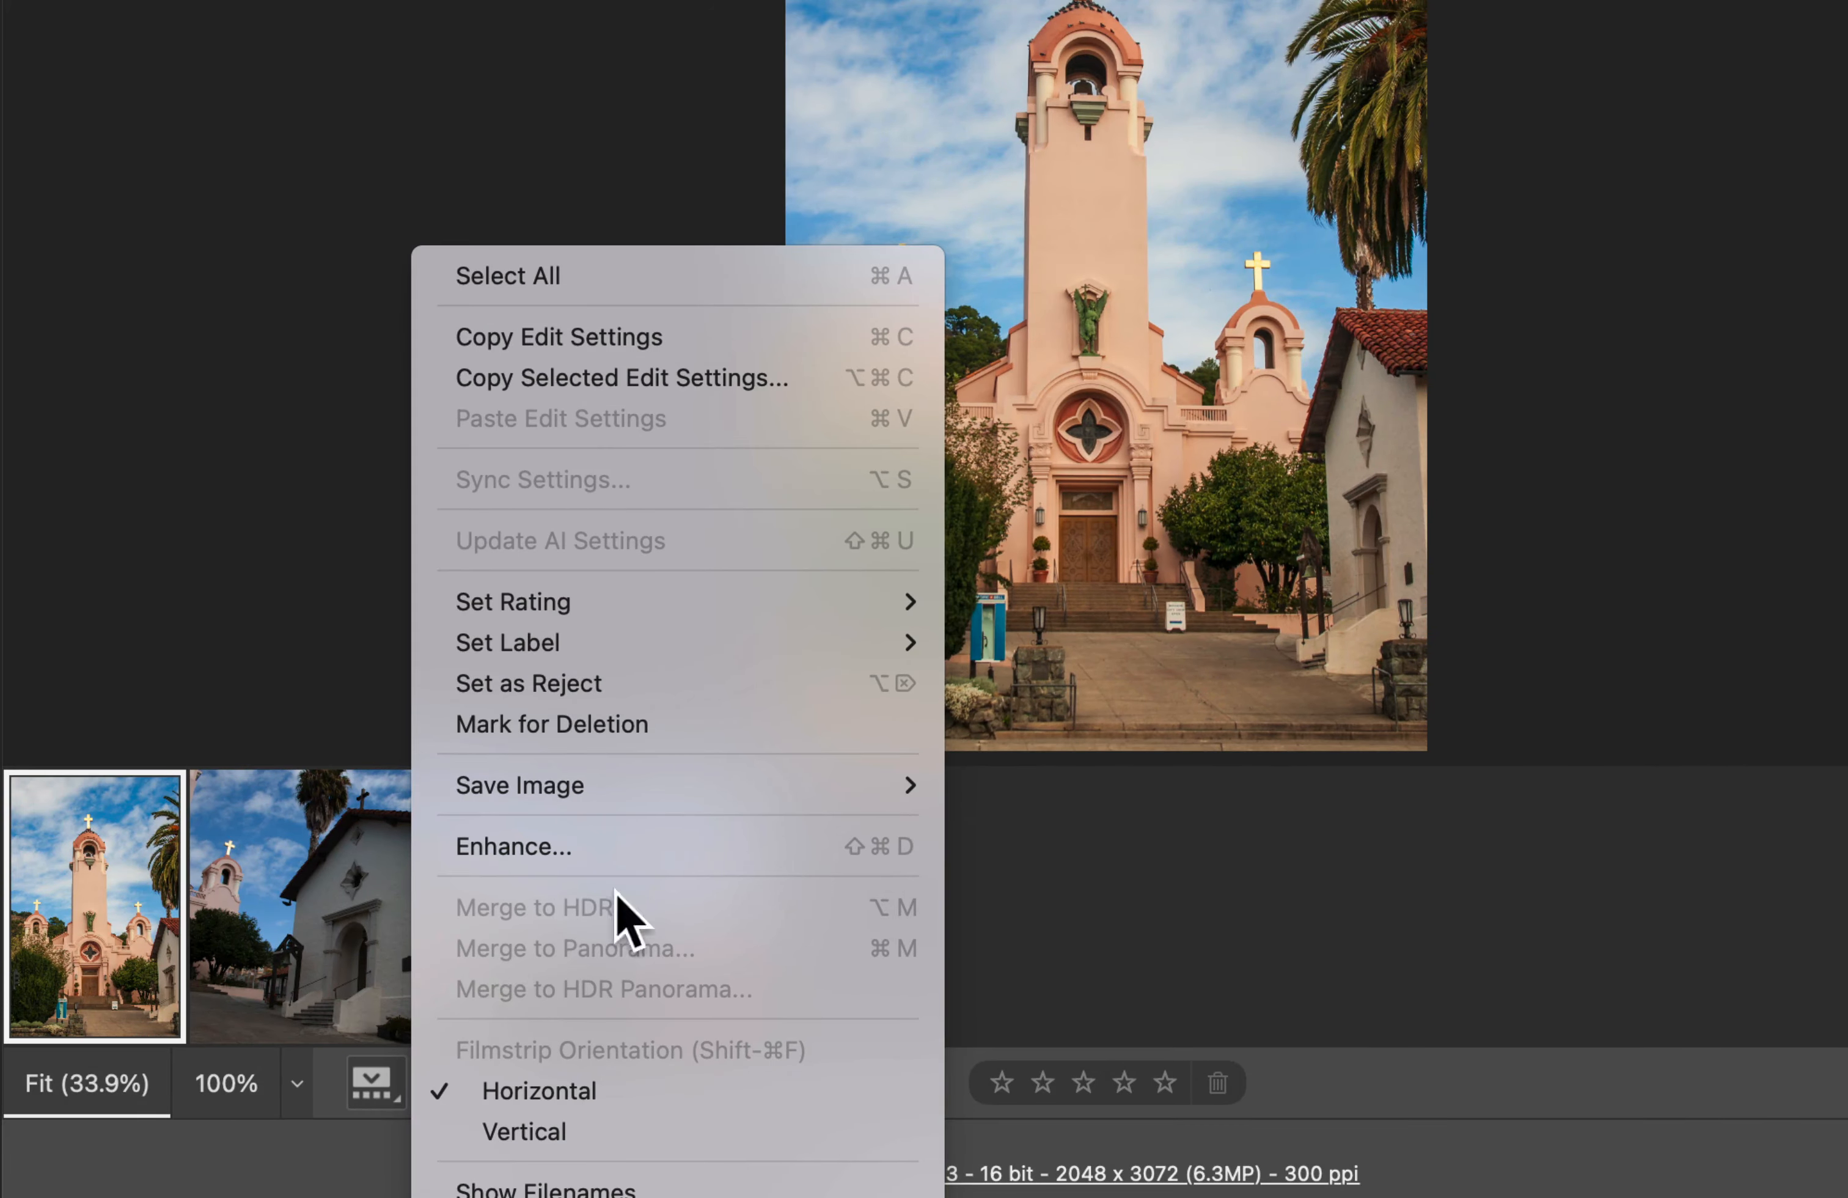
click(668, 297)
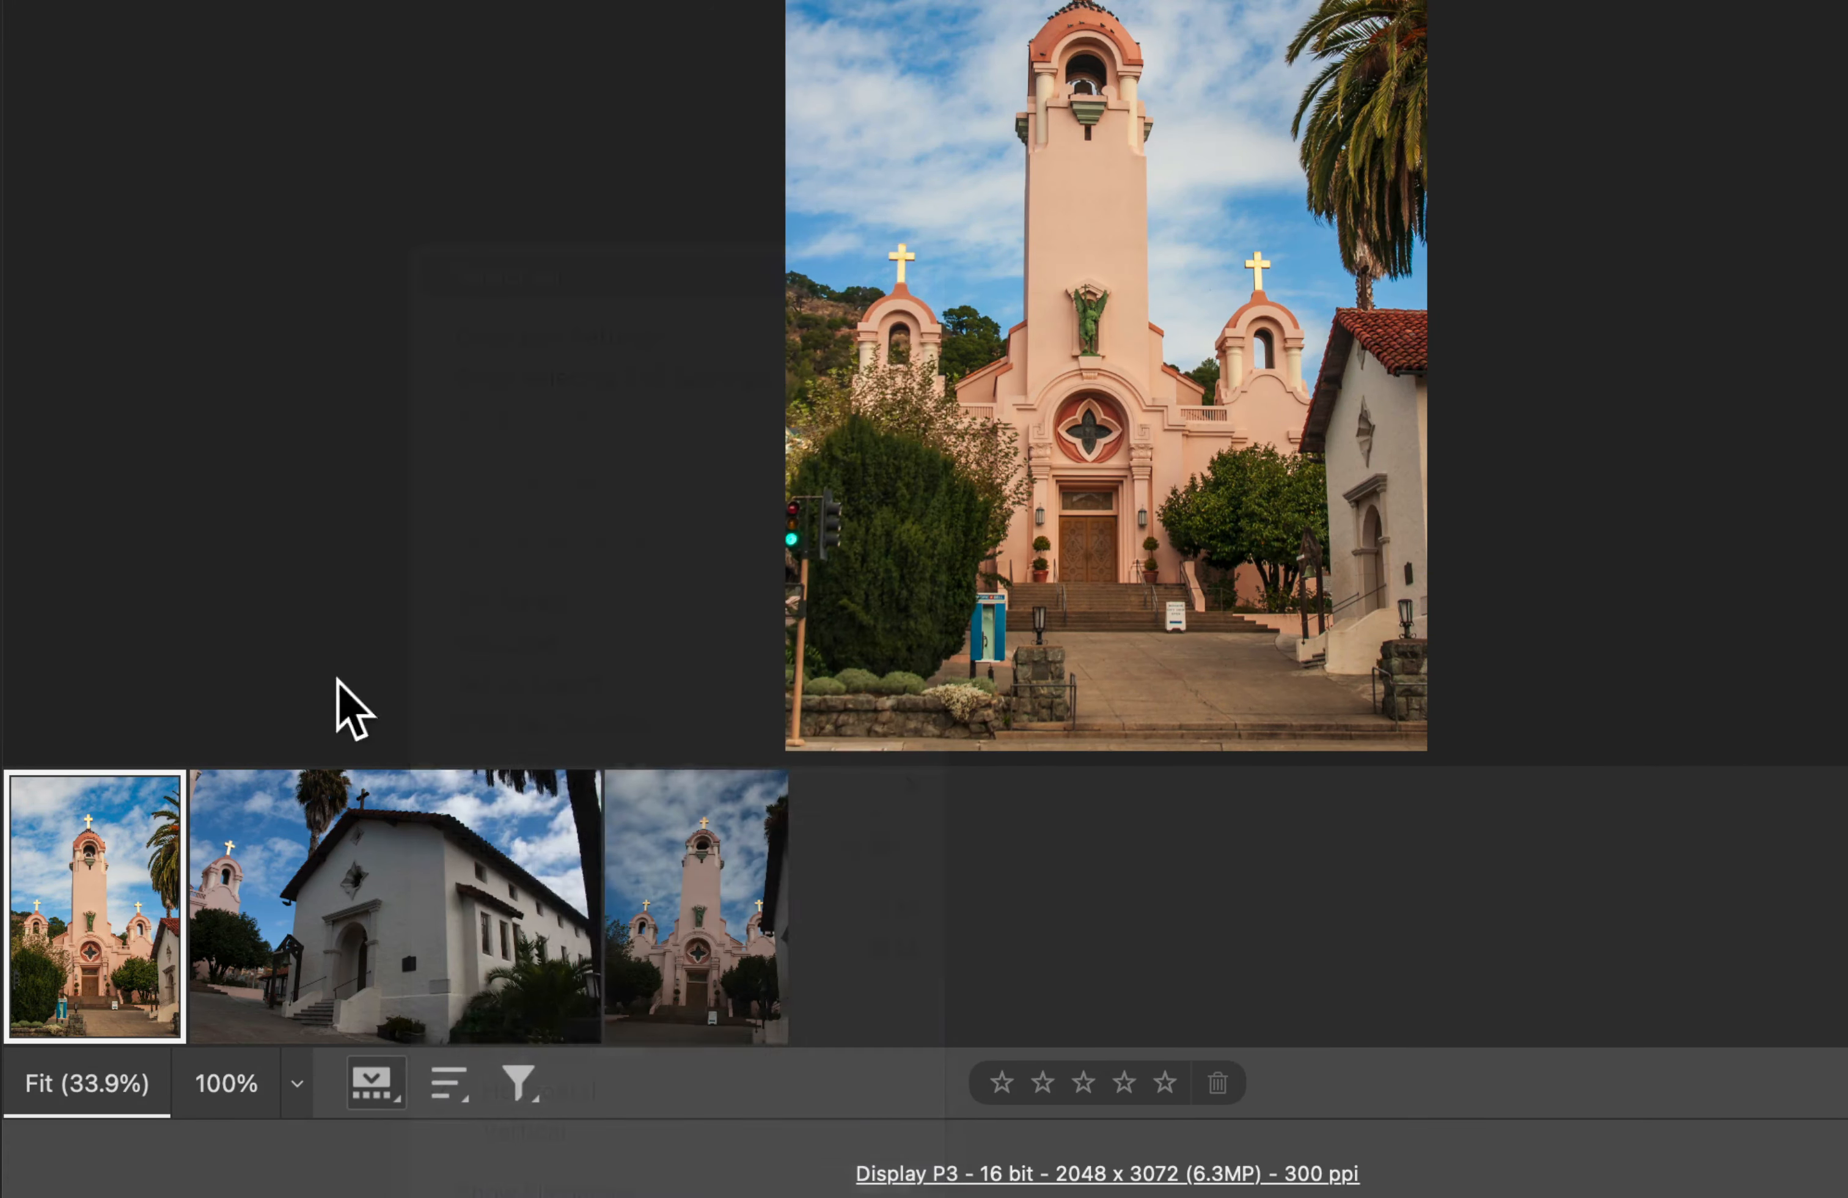
click(382, 1092)
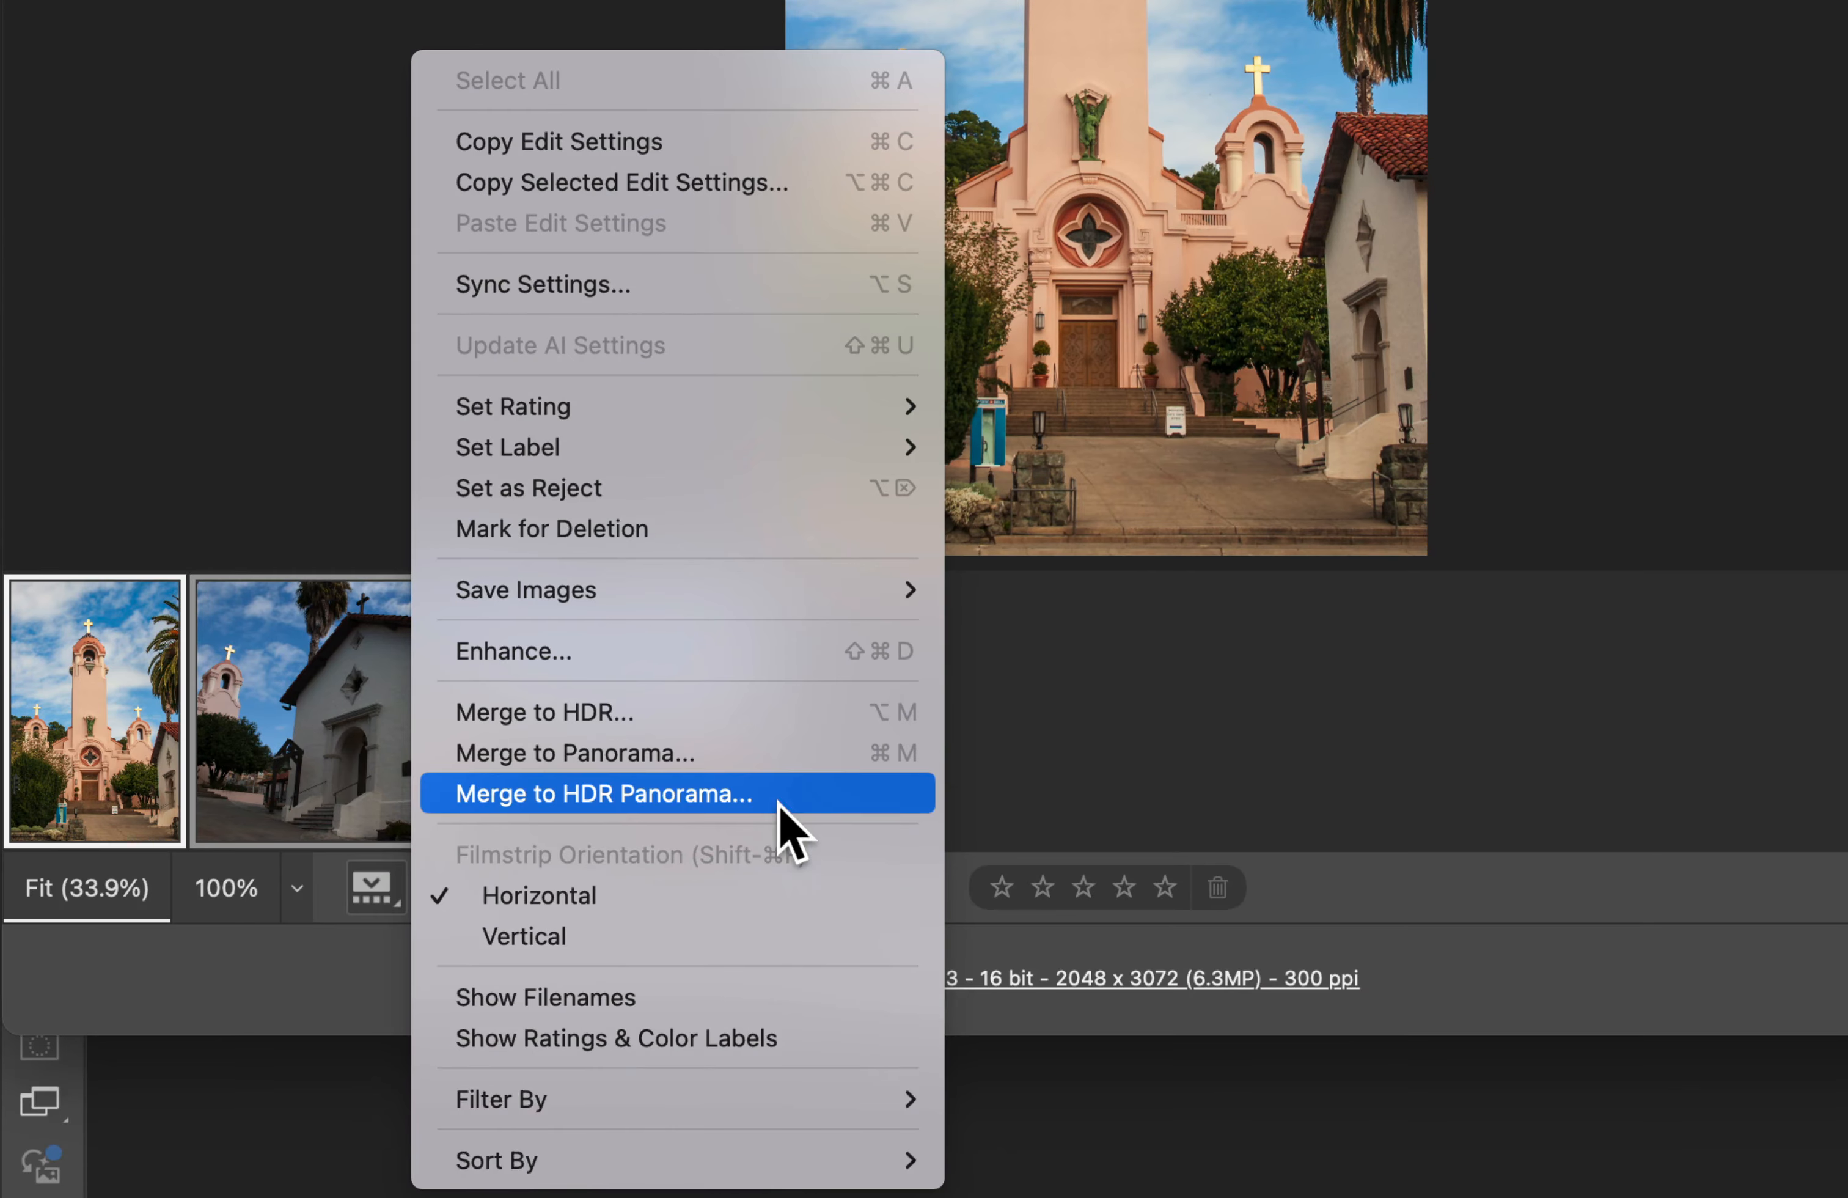
click(719, 284)
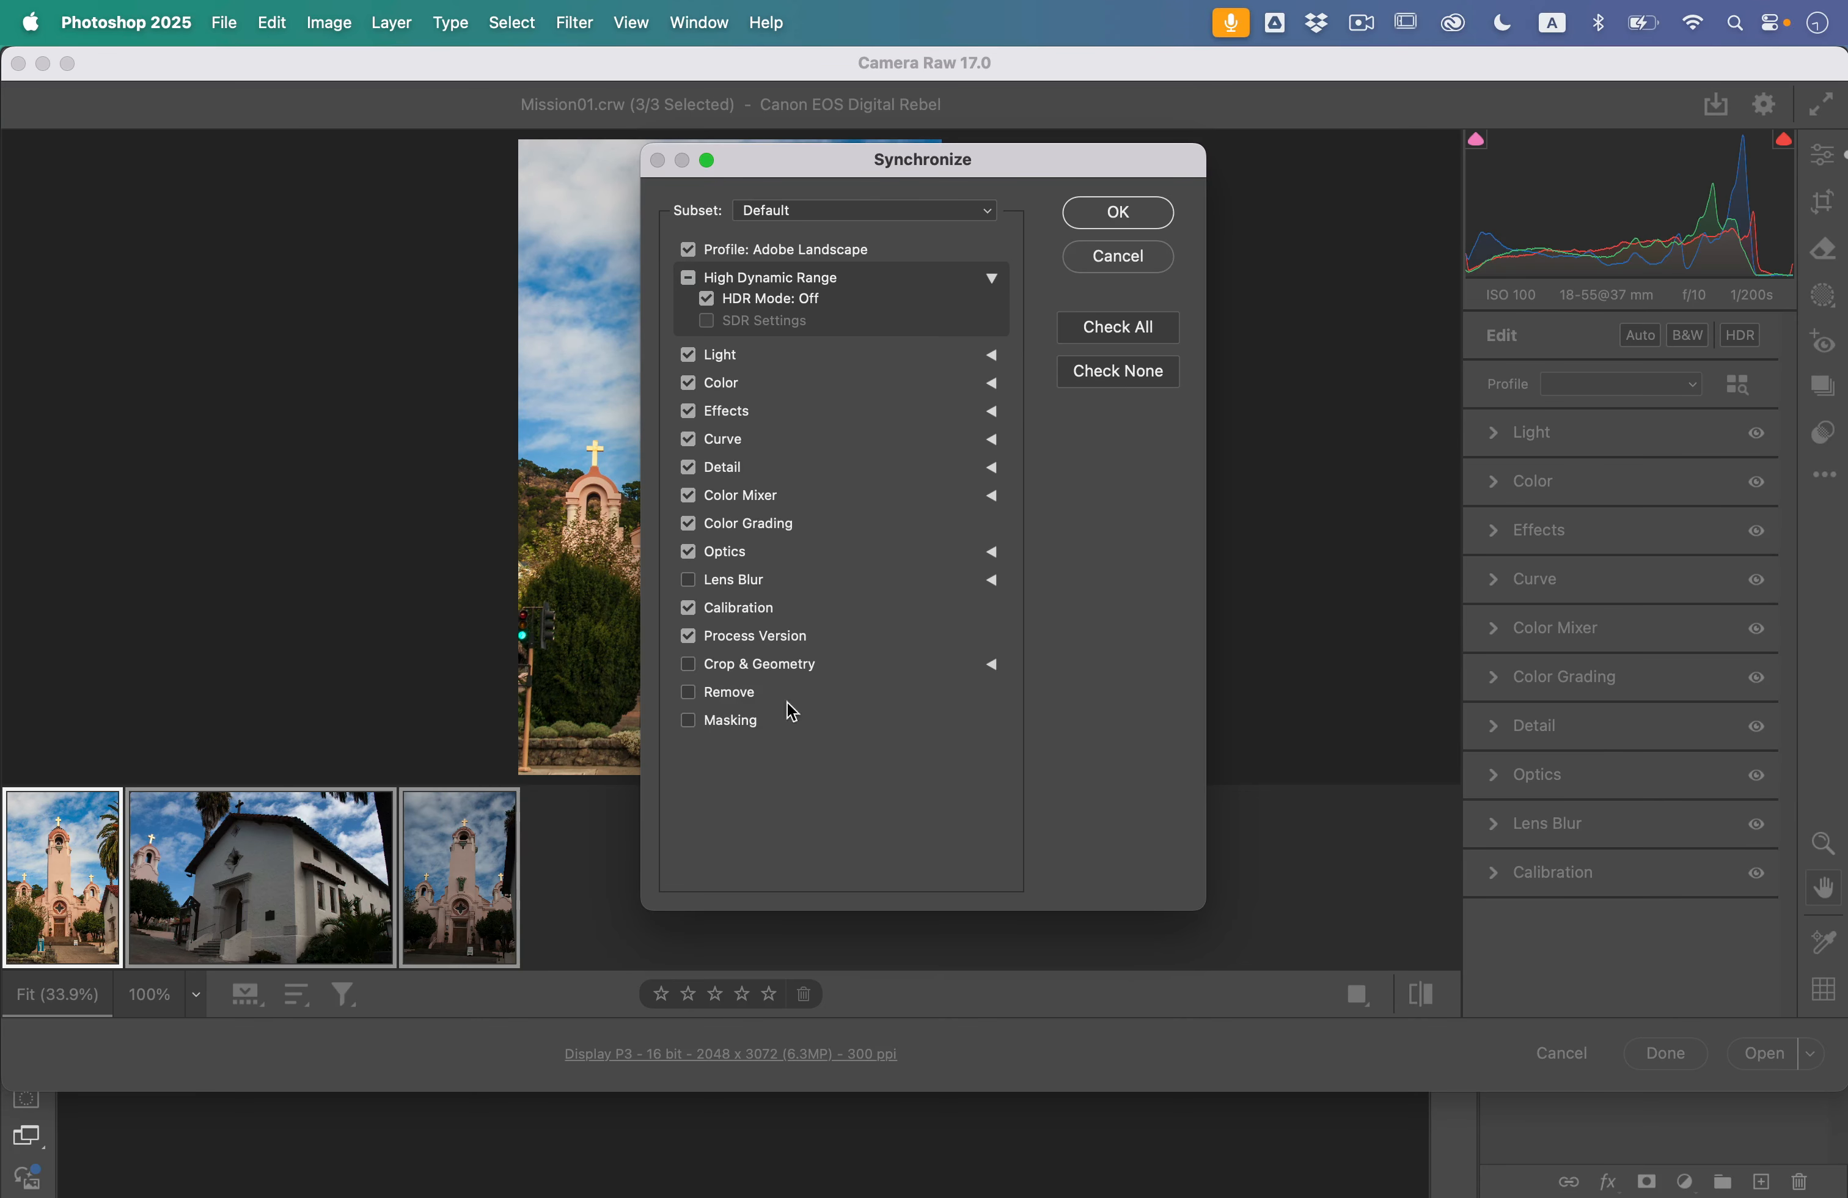
click(1120, 214)
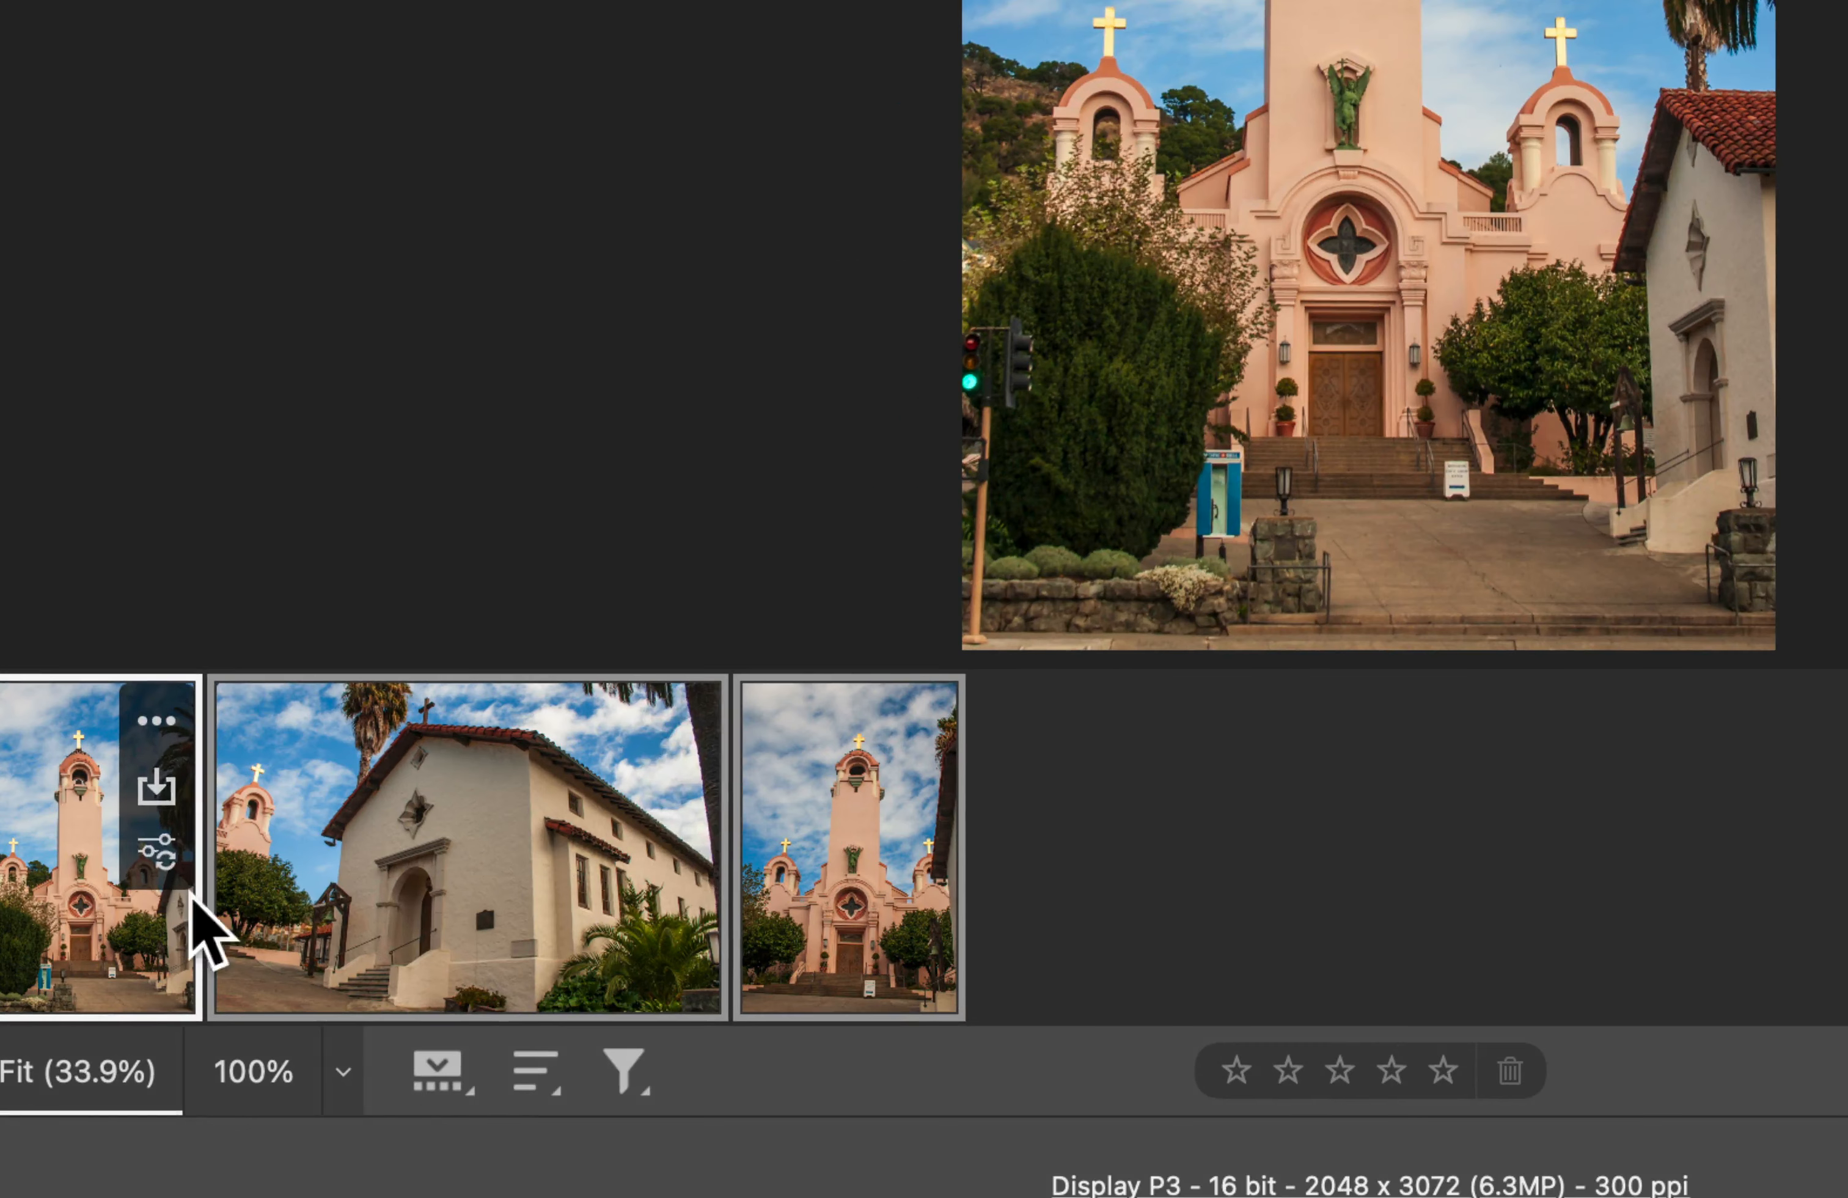
click(225, 913)
click(815, 901)
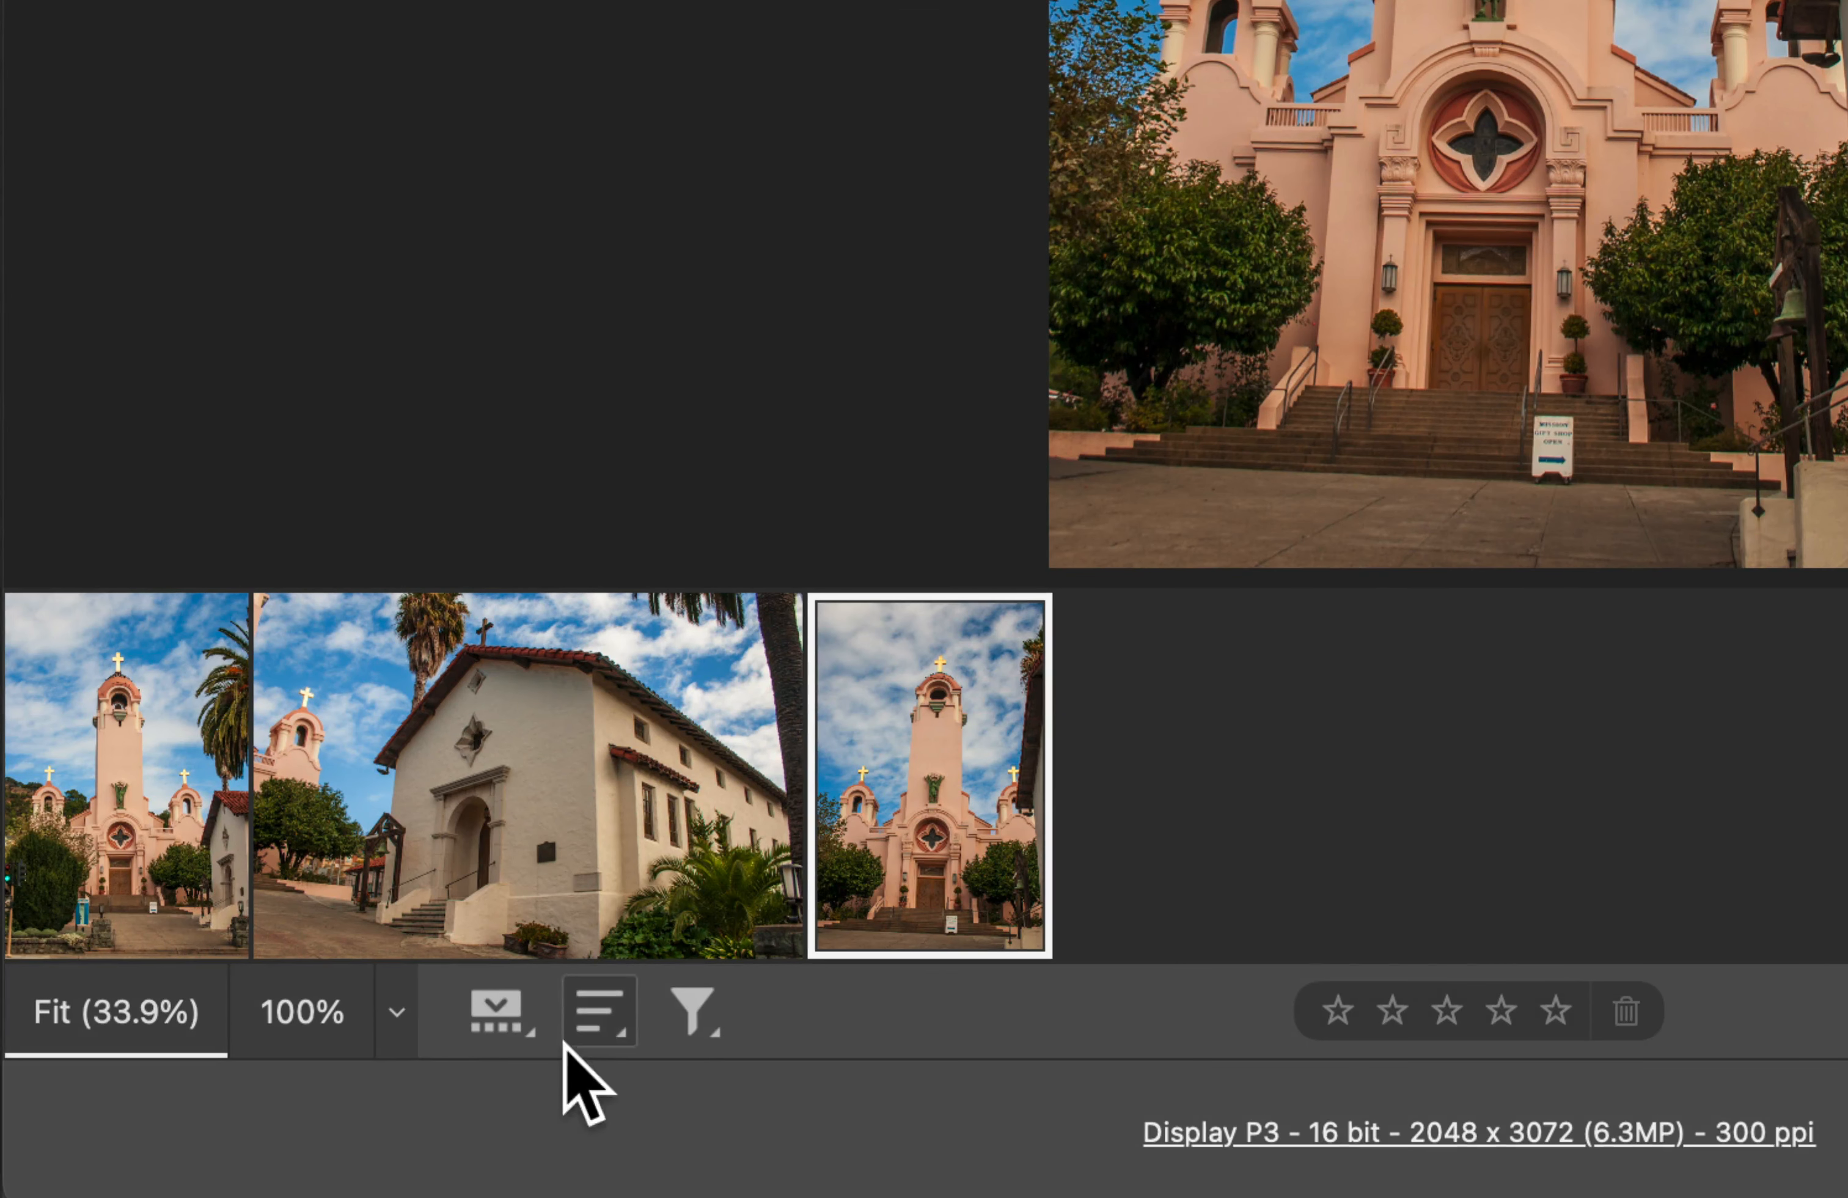
Step: Select all three Mission photos in the filmstrip and open the save options for them
click(506, 1019)
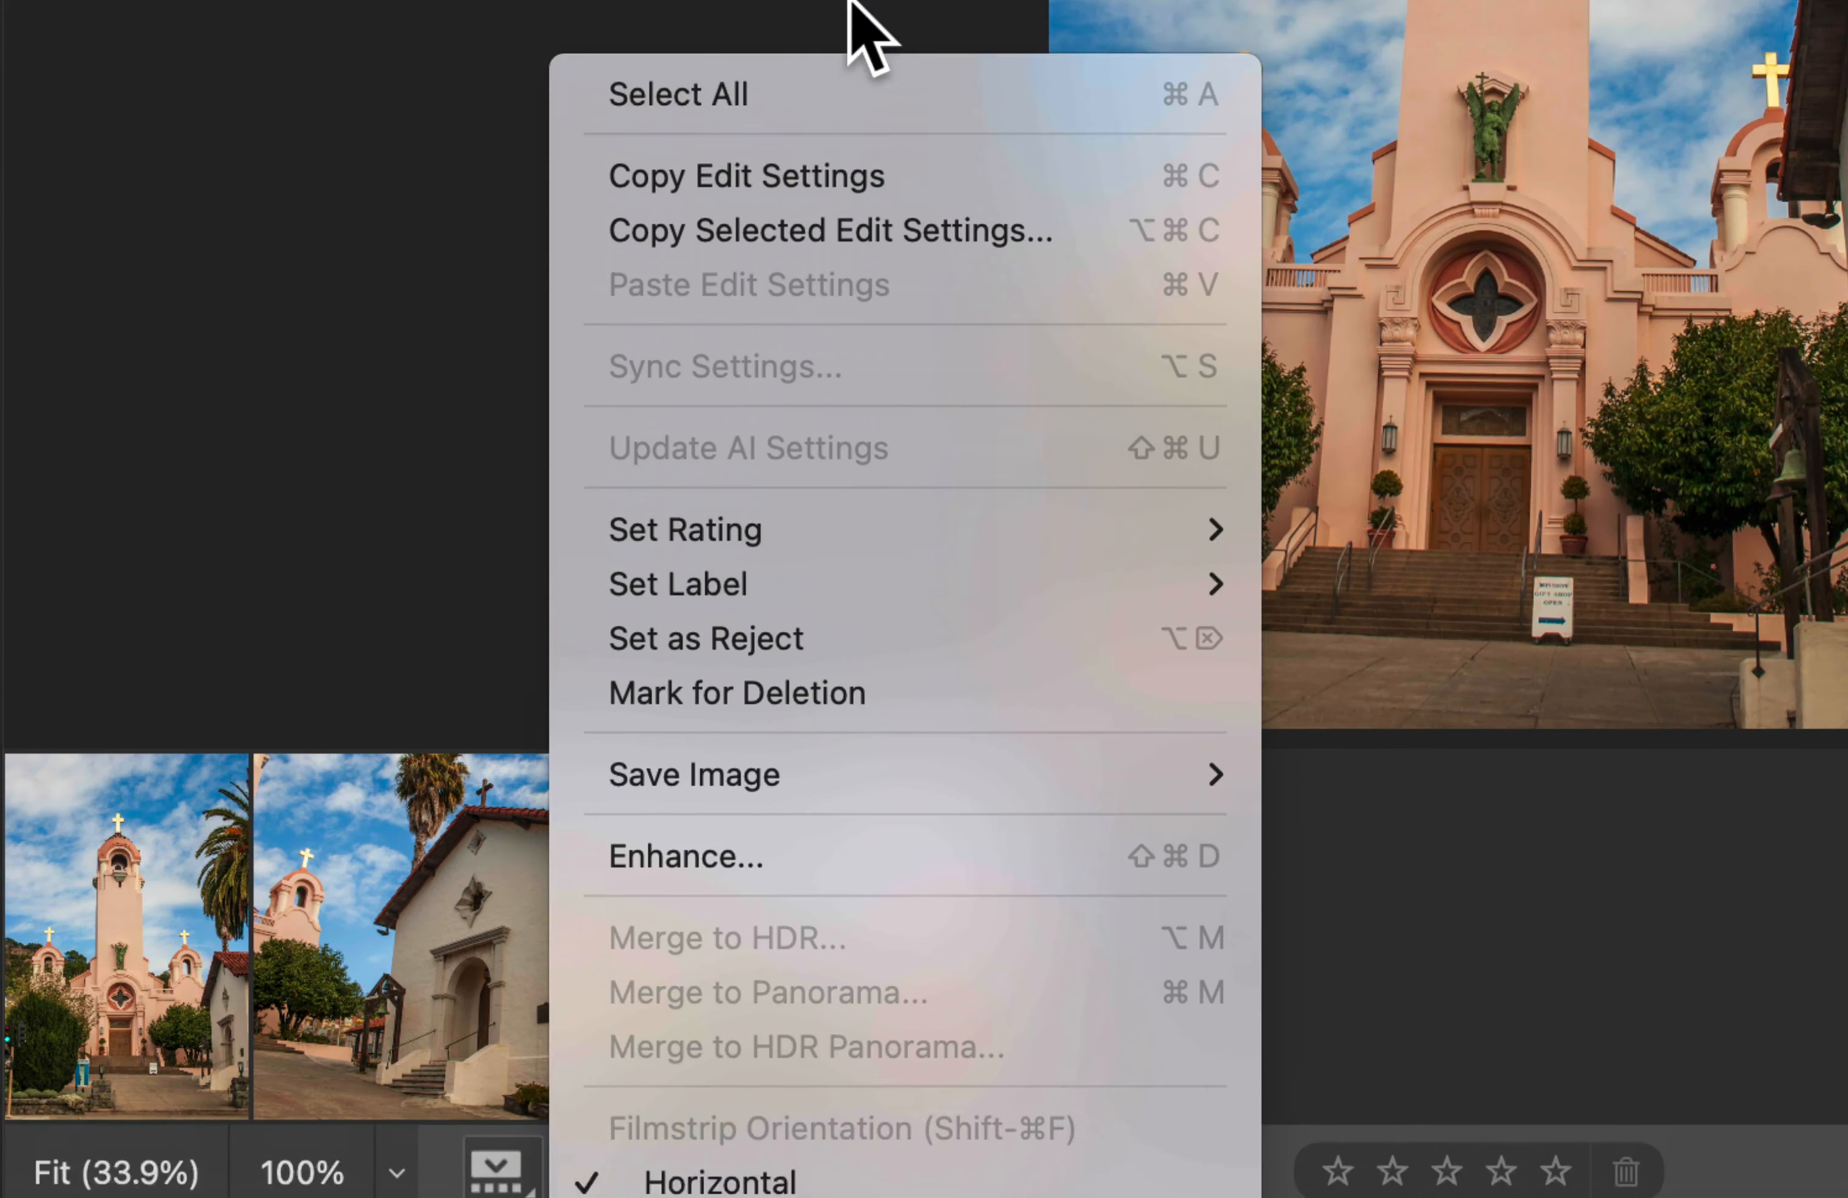
click(805, 116)
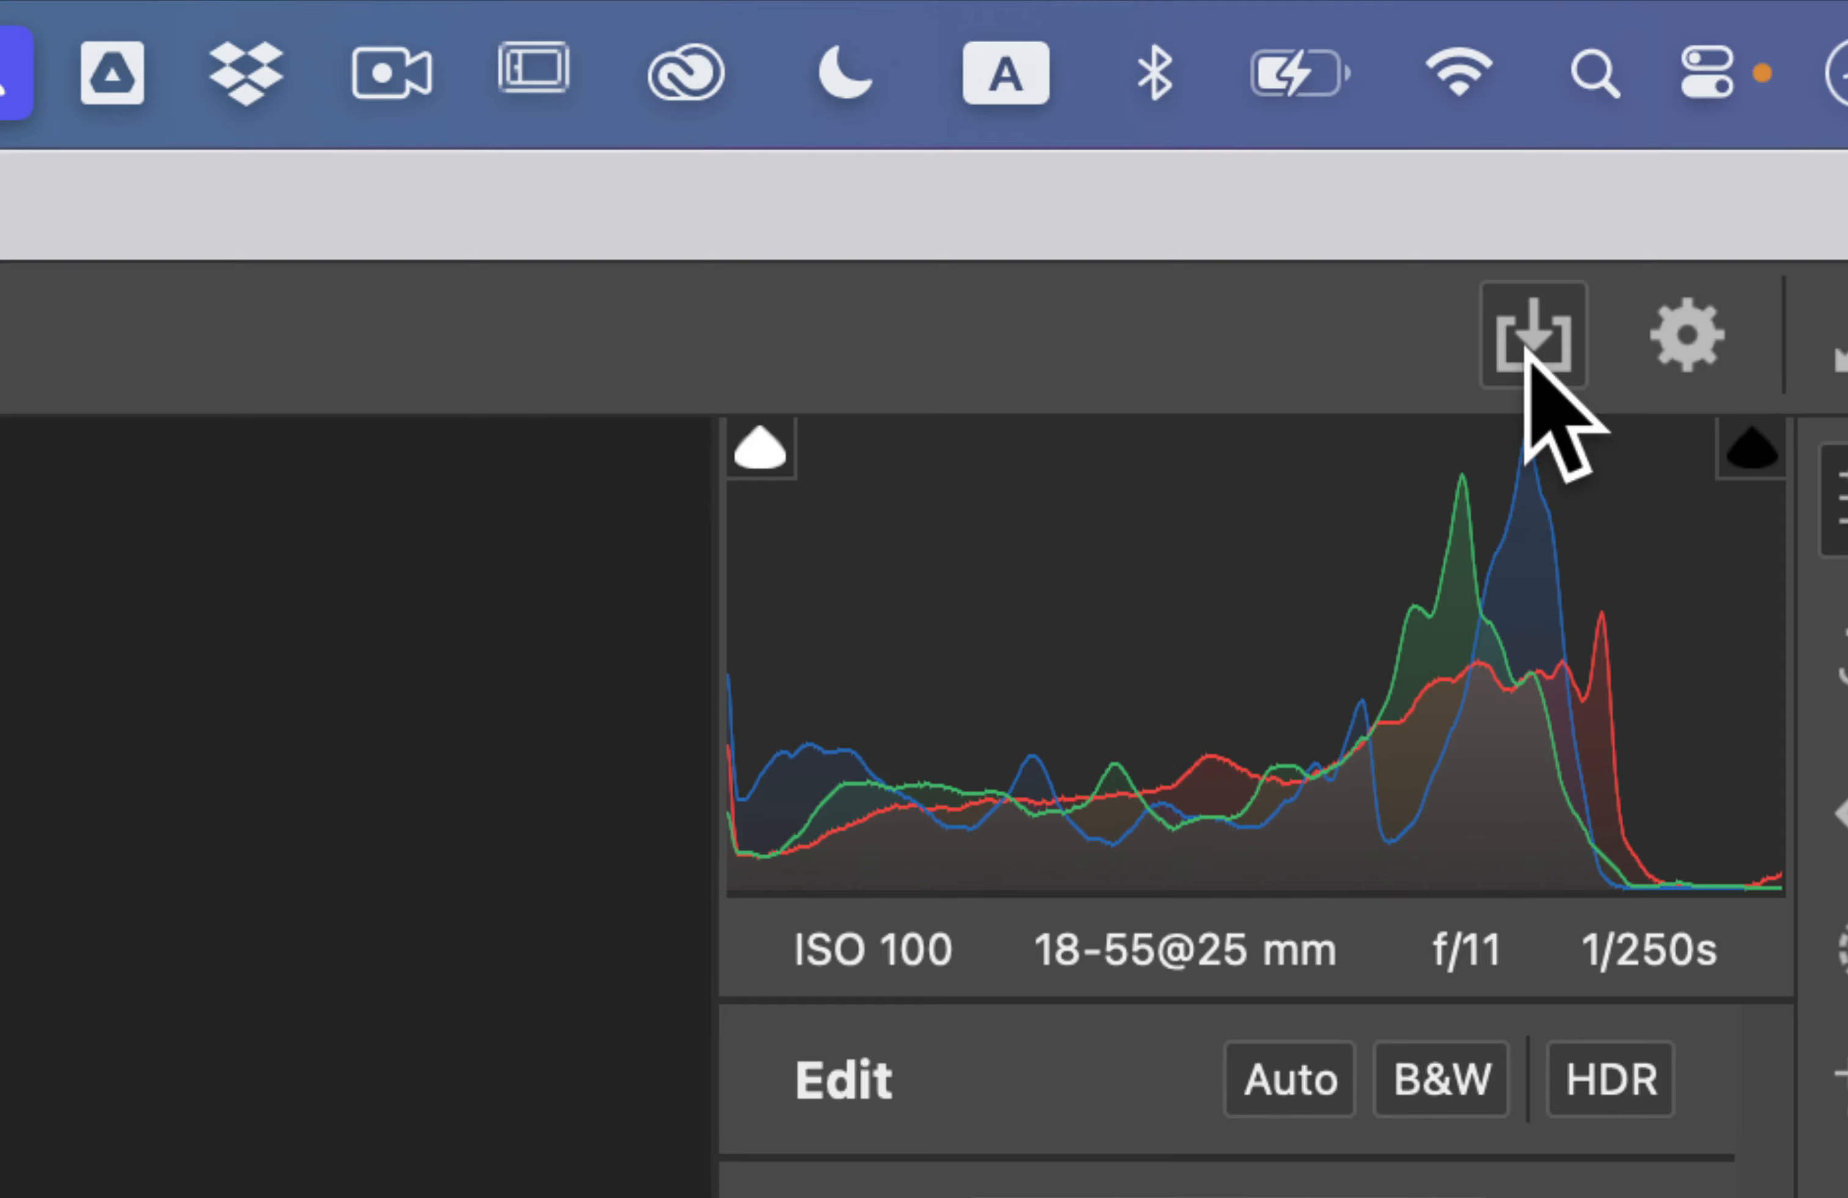
click(1528, 352)
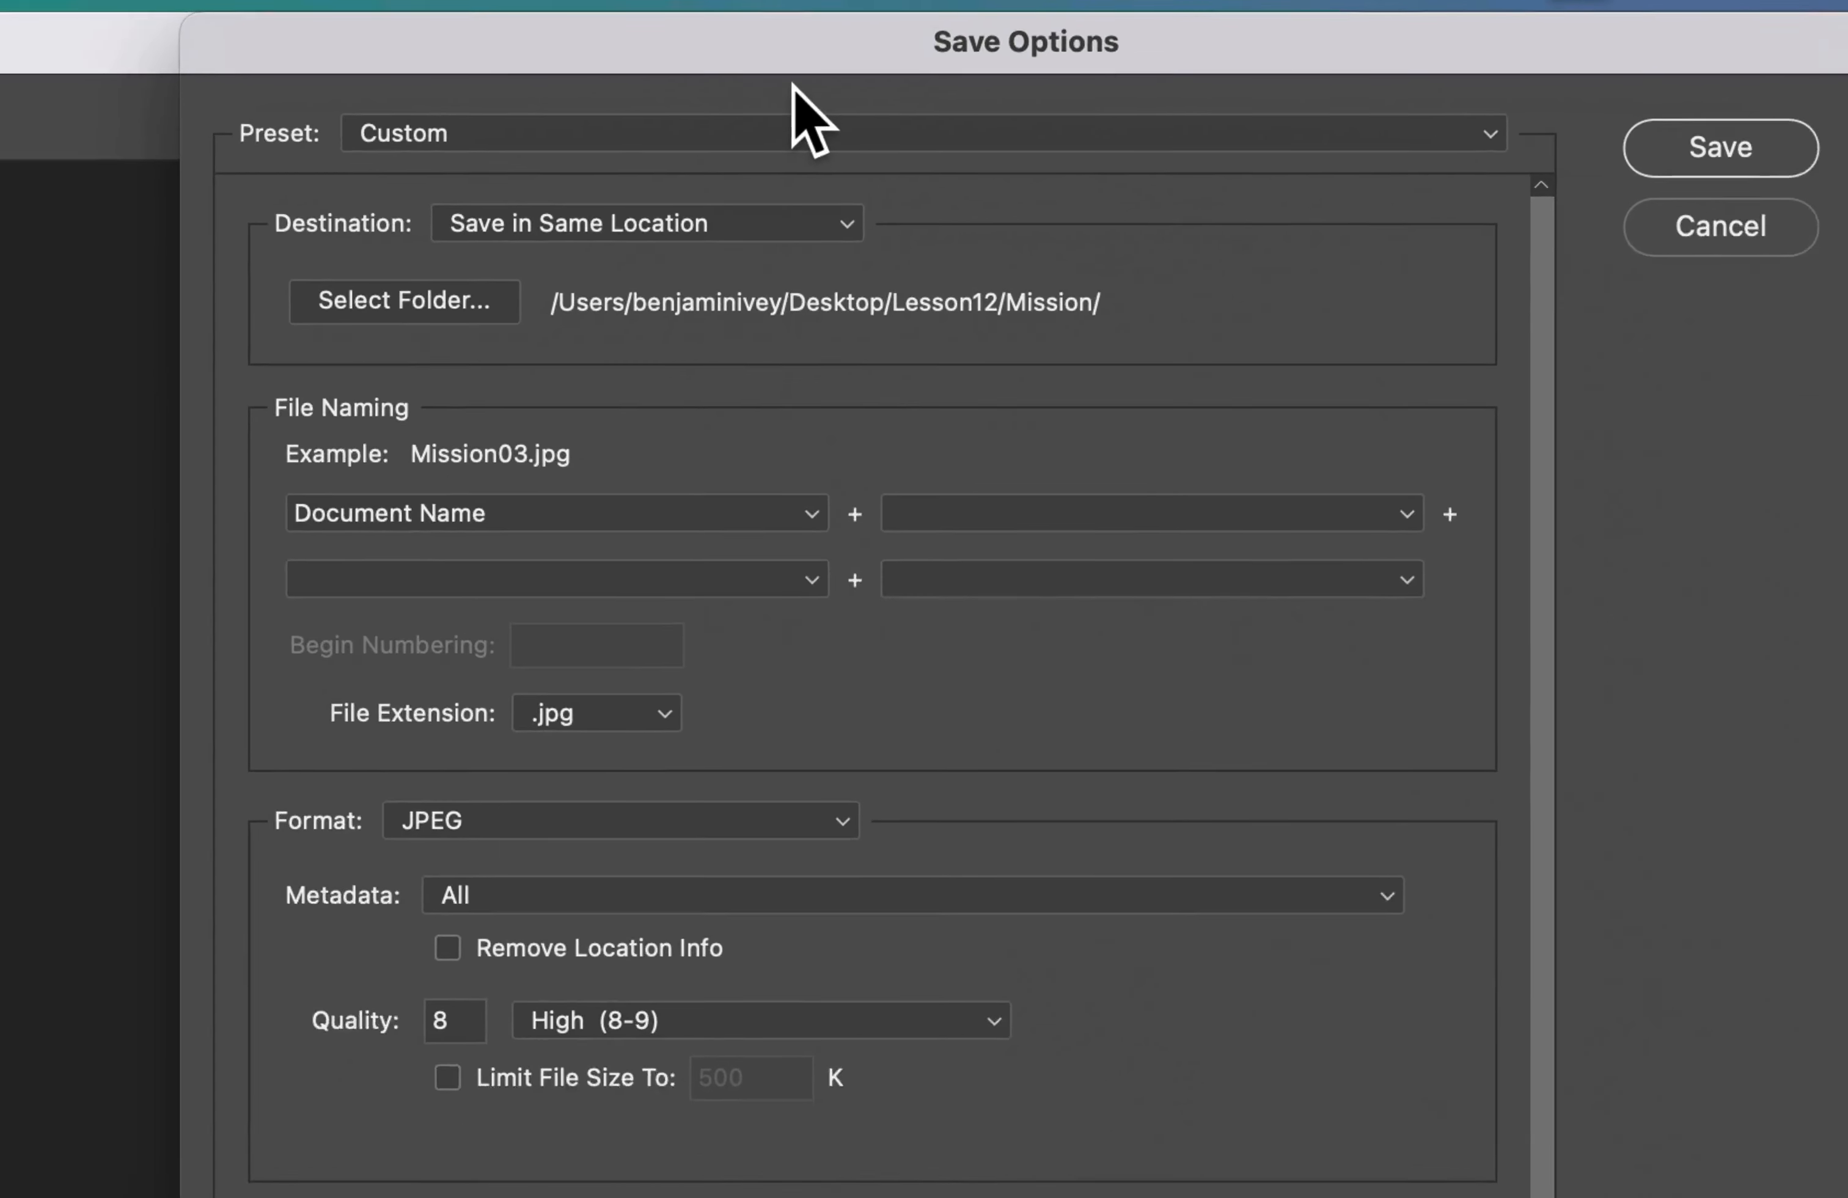
Step: Examine the preset, file naming and file extension choices in the save options
click(391, 137)
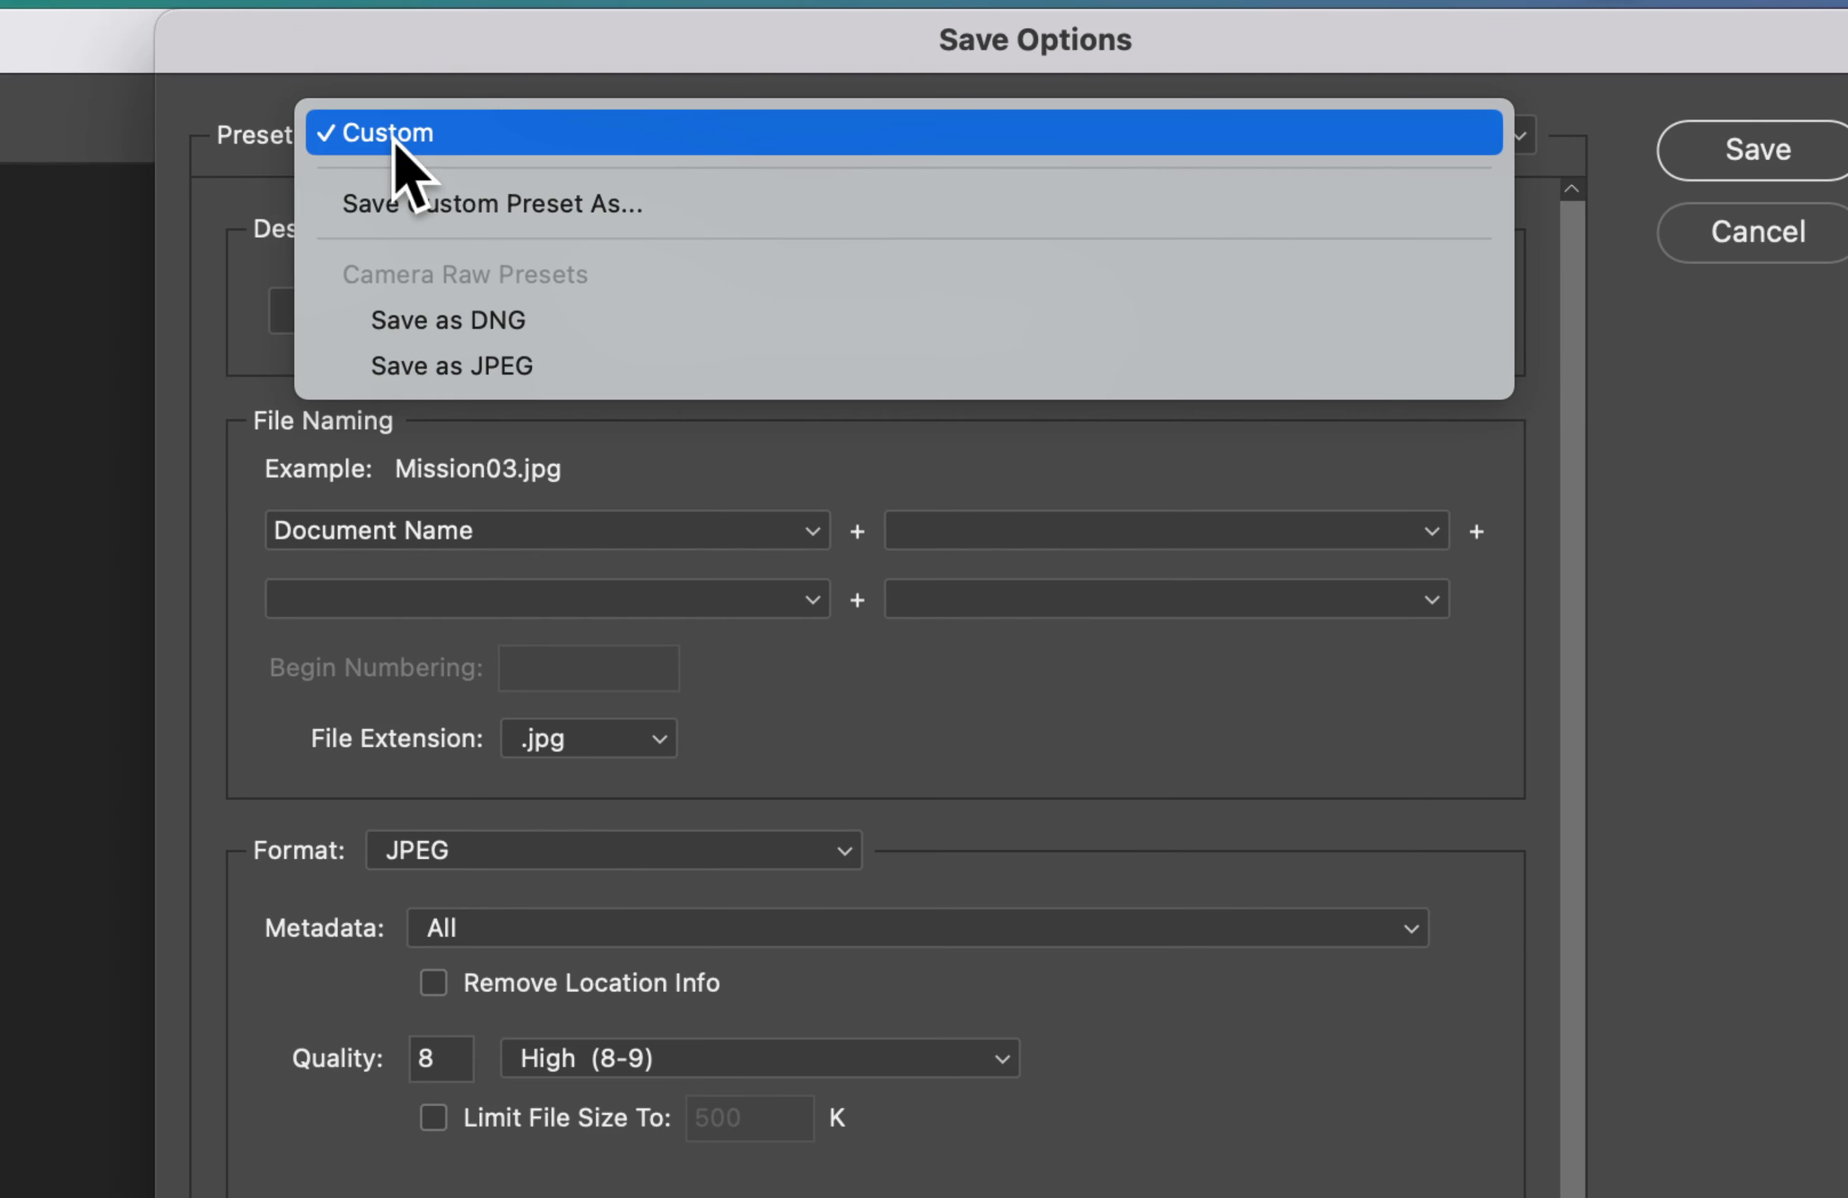
click(239, 210)
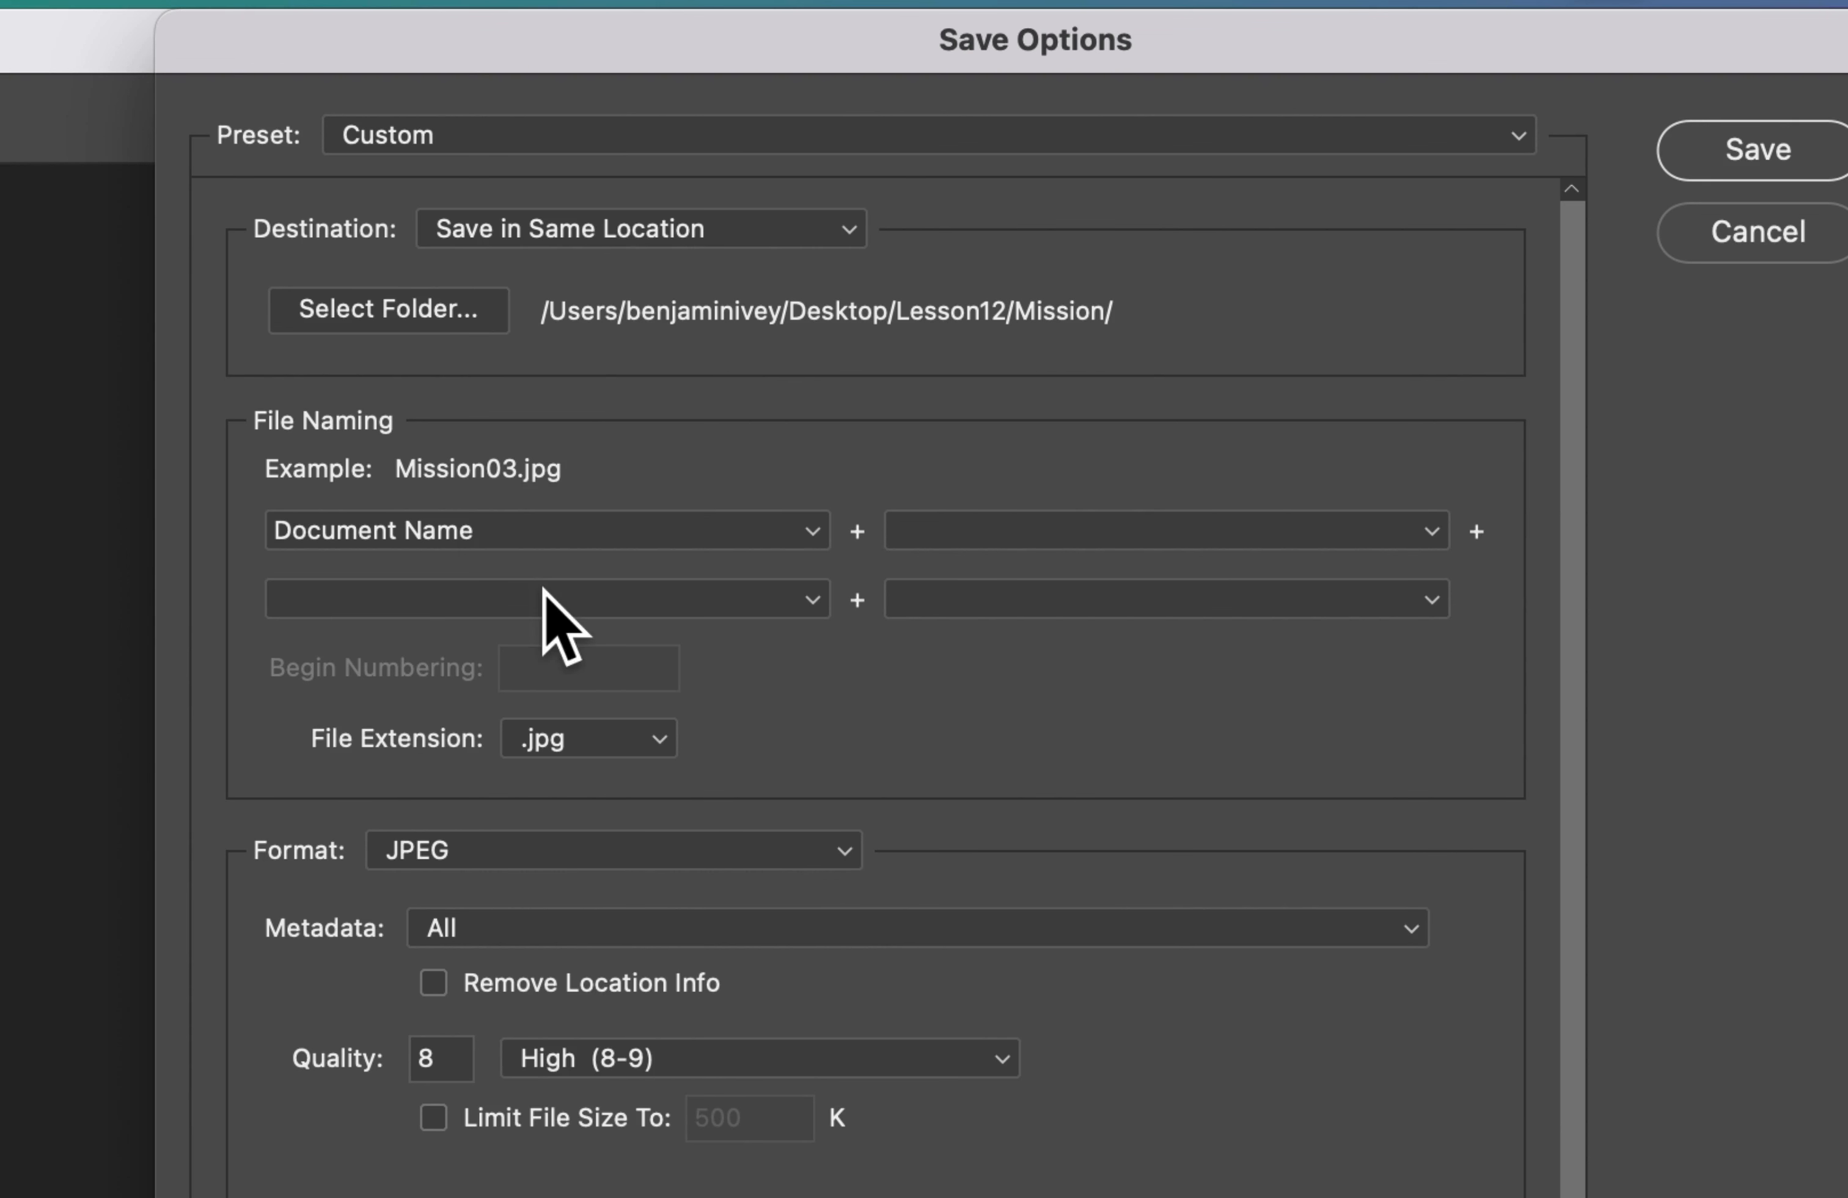
click(1124, 525)
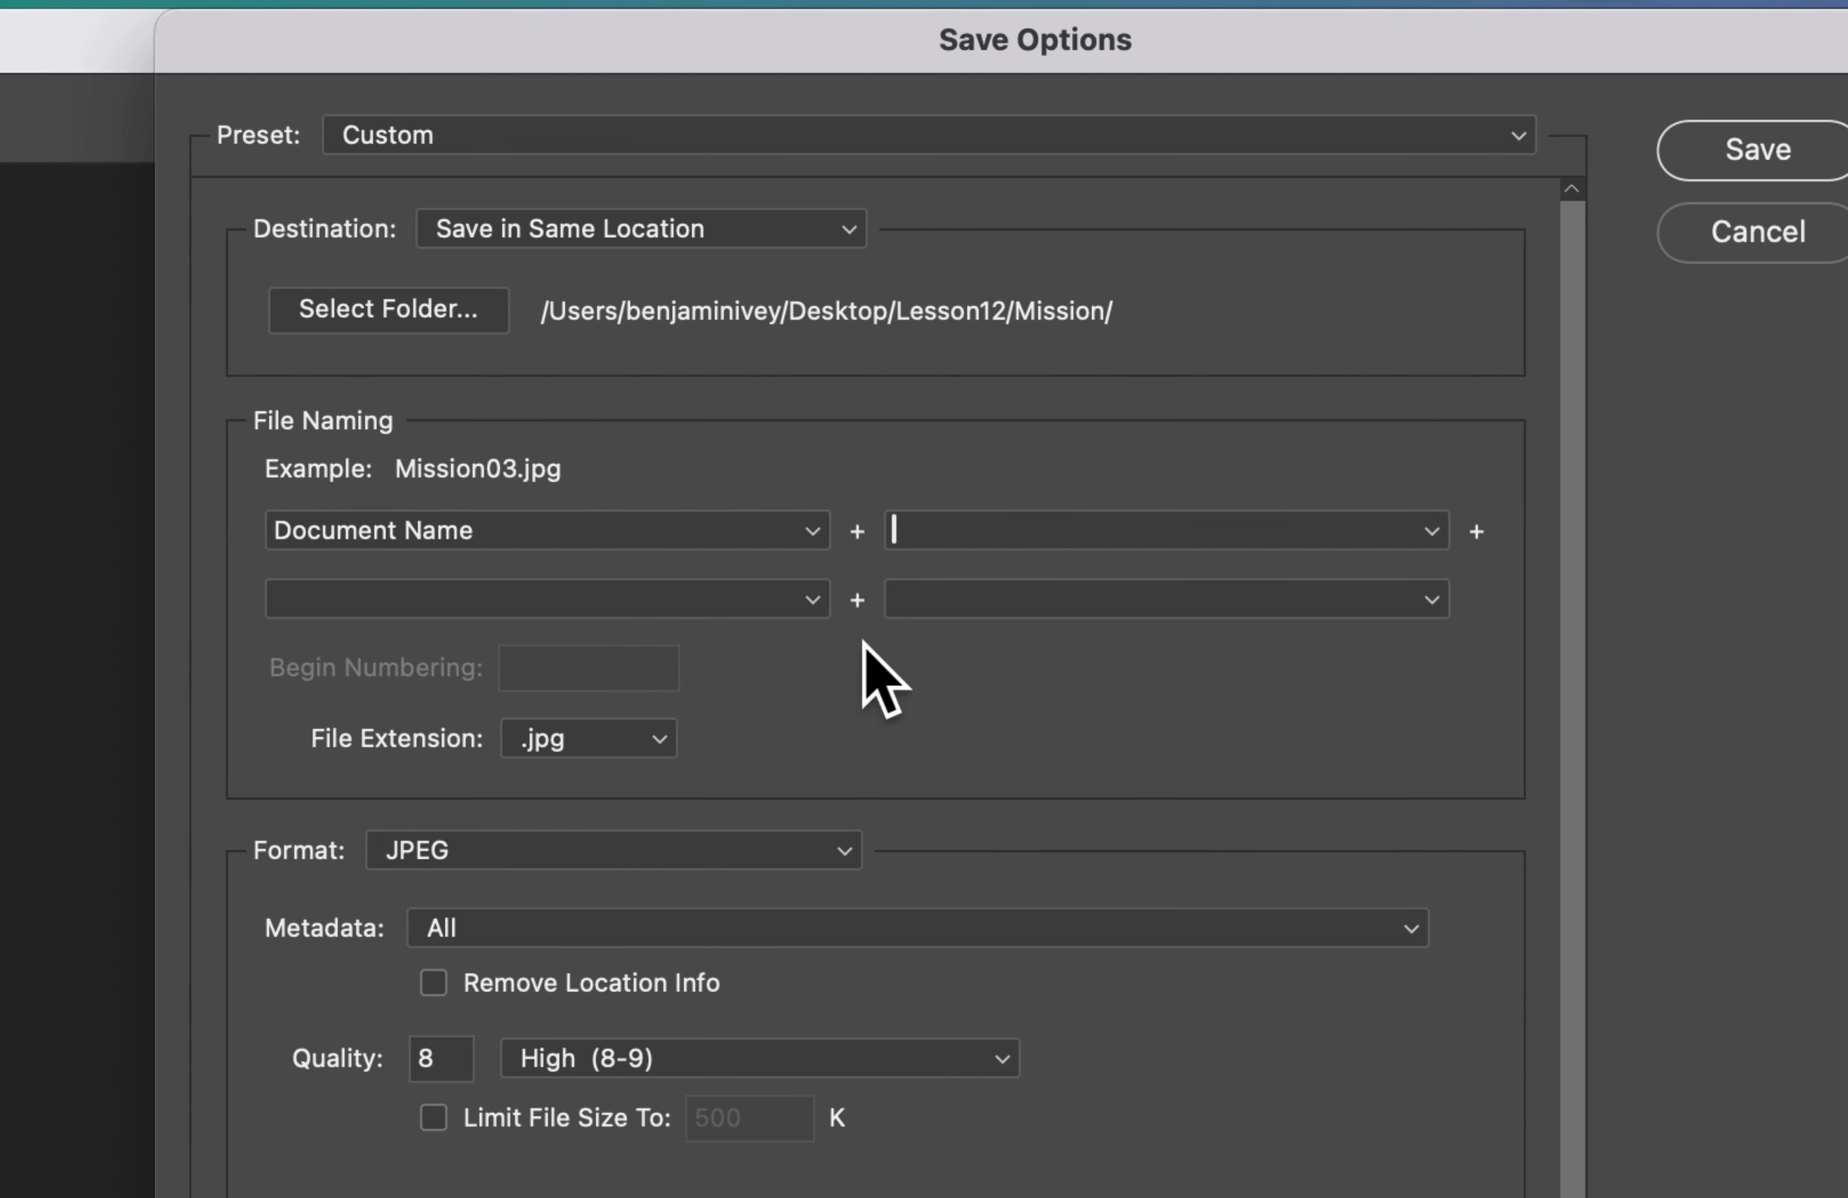
click(779, 599)
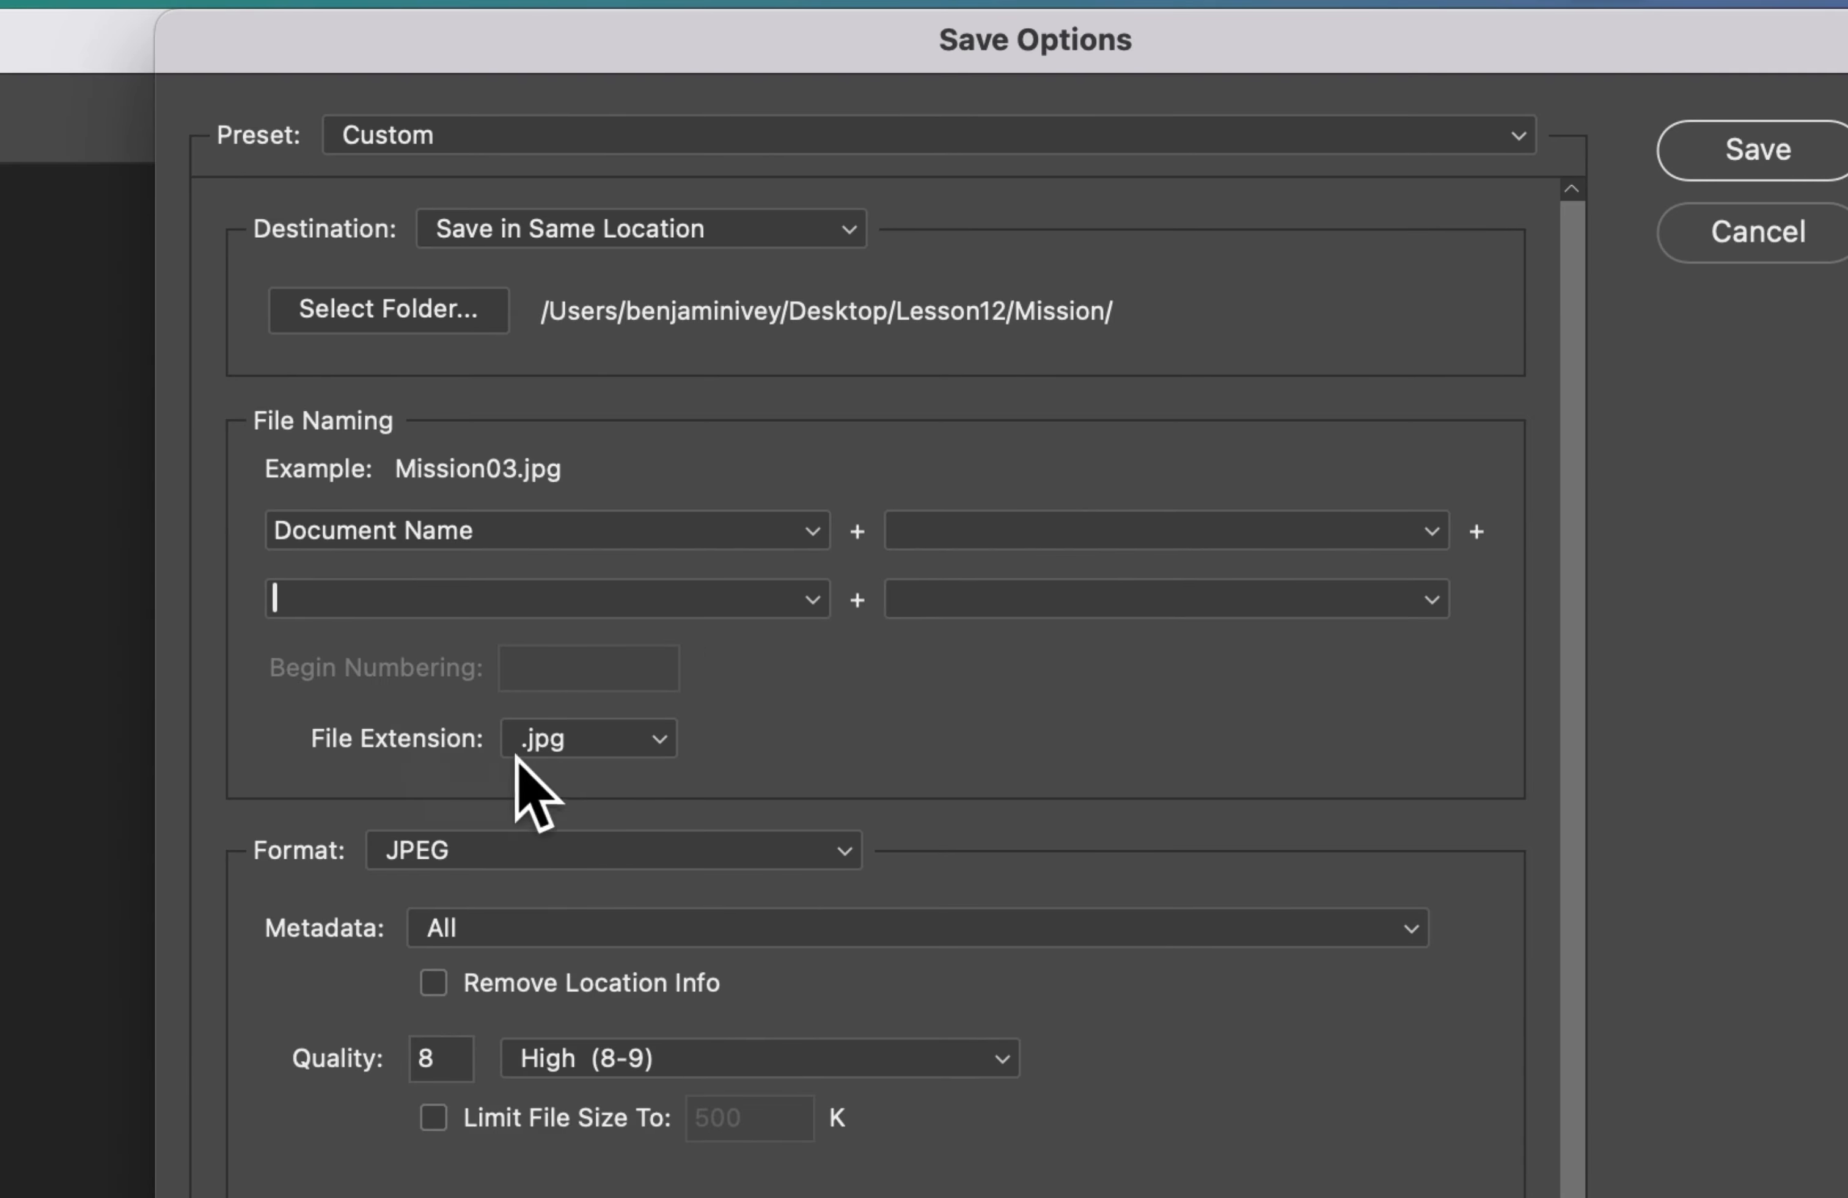
click(585, 727)
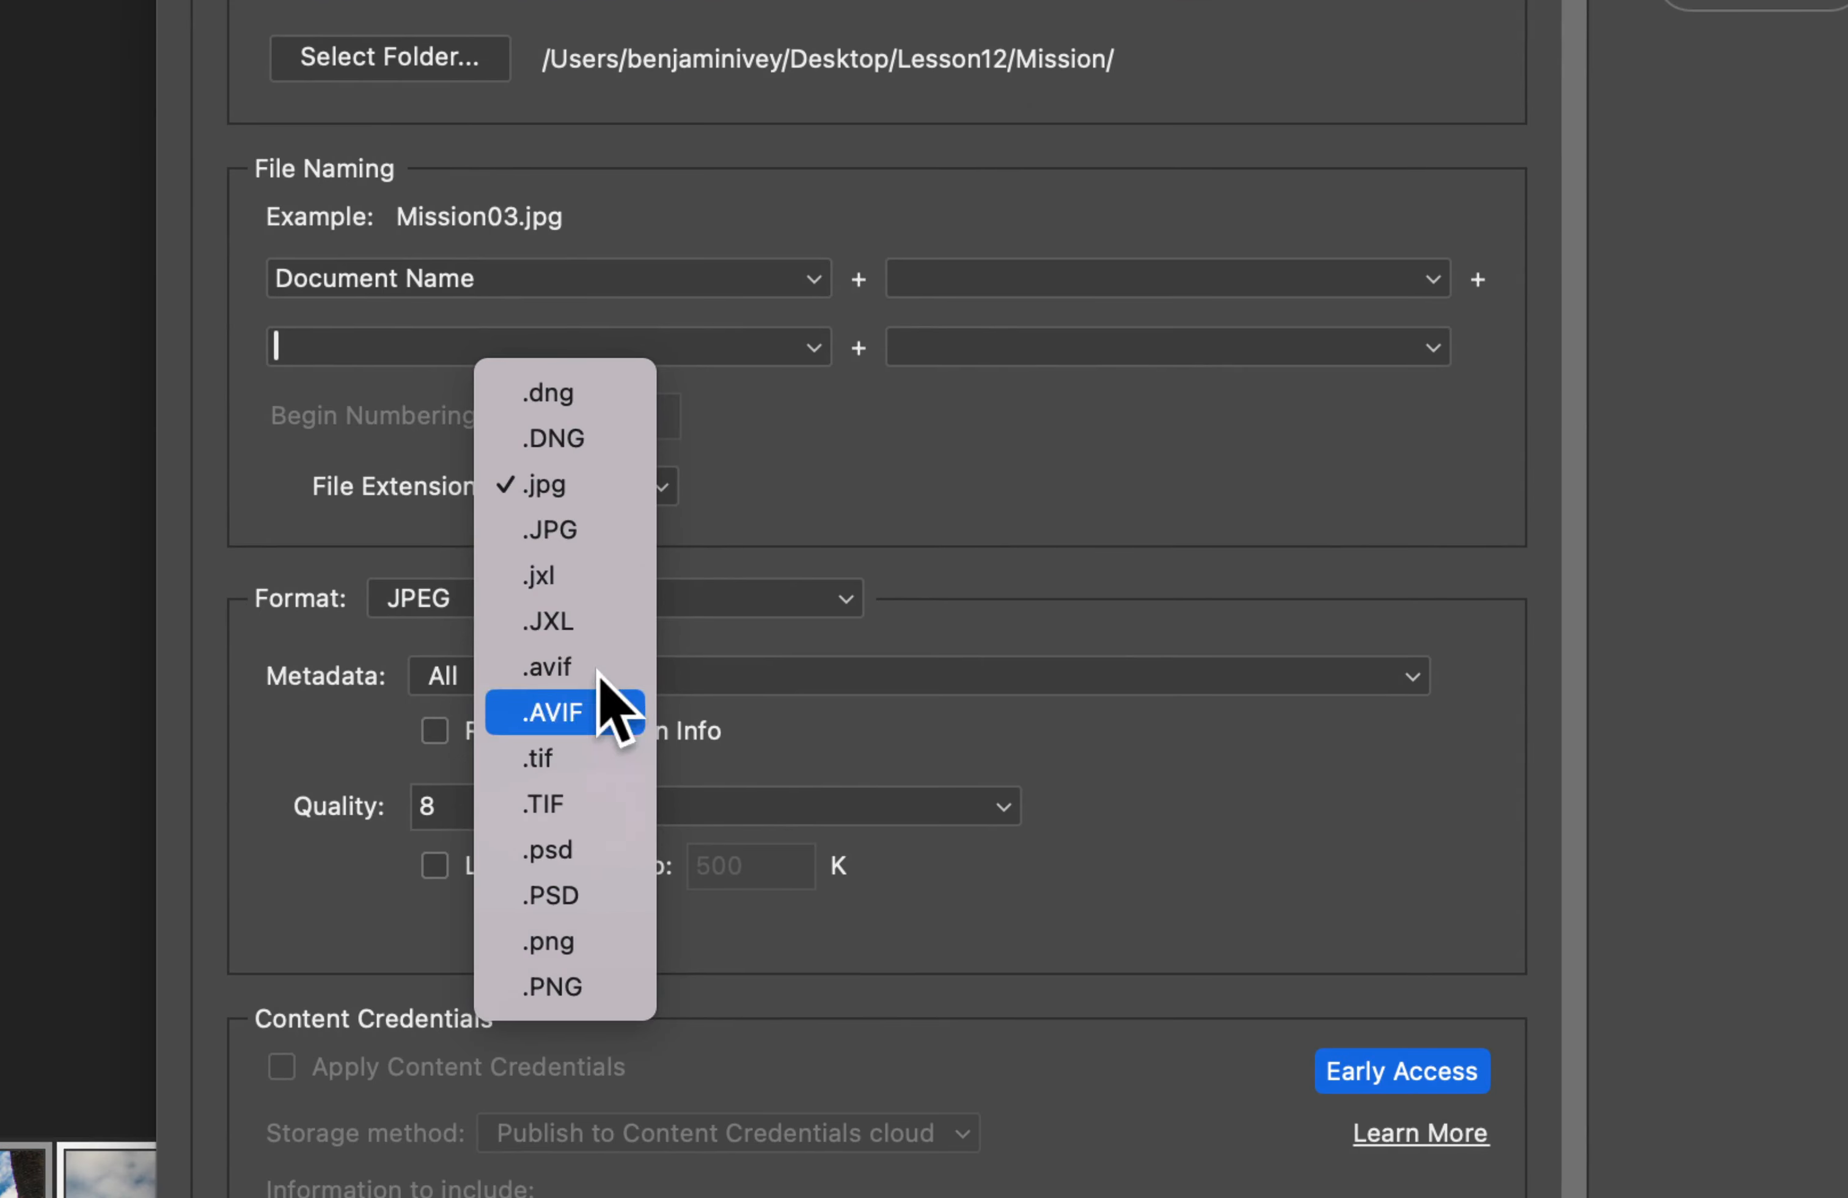
click(782, 439)
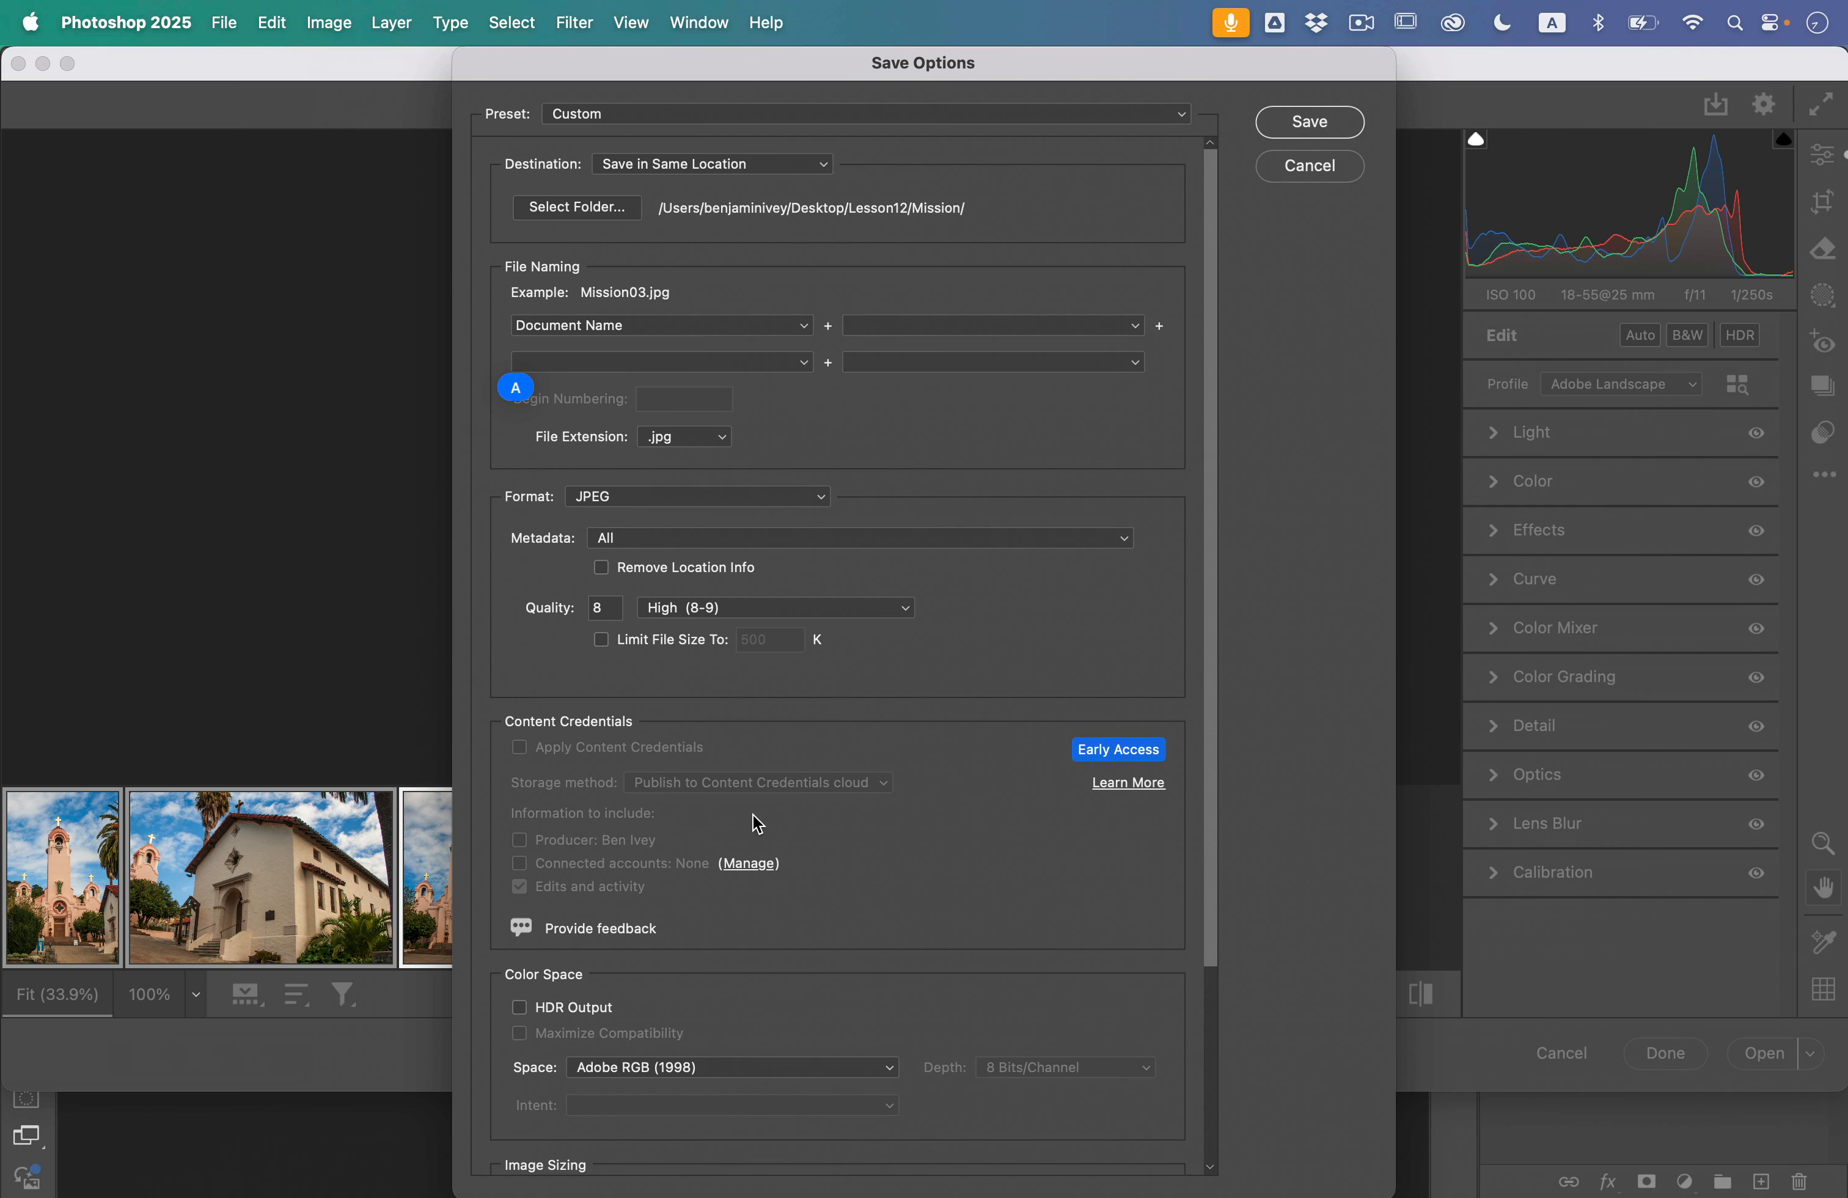
Step: Set the output color space to sRGB IEC61966-2.1 in the save options
scroll(694, 1110, down, 5)
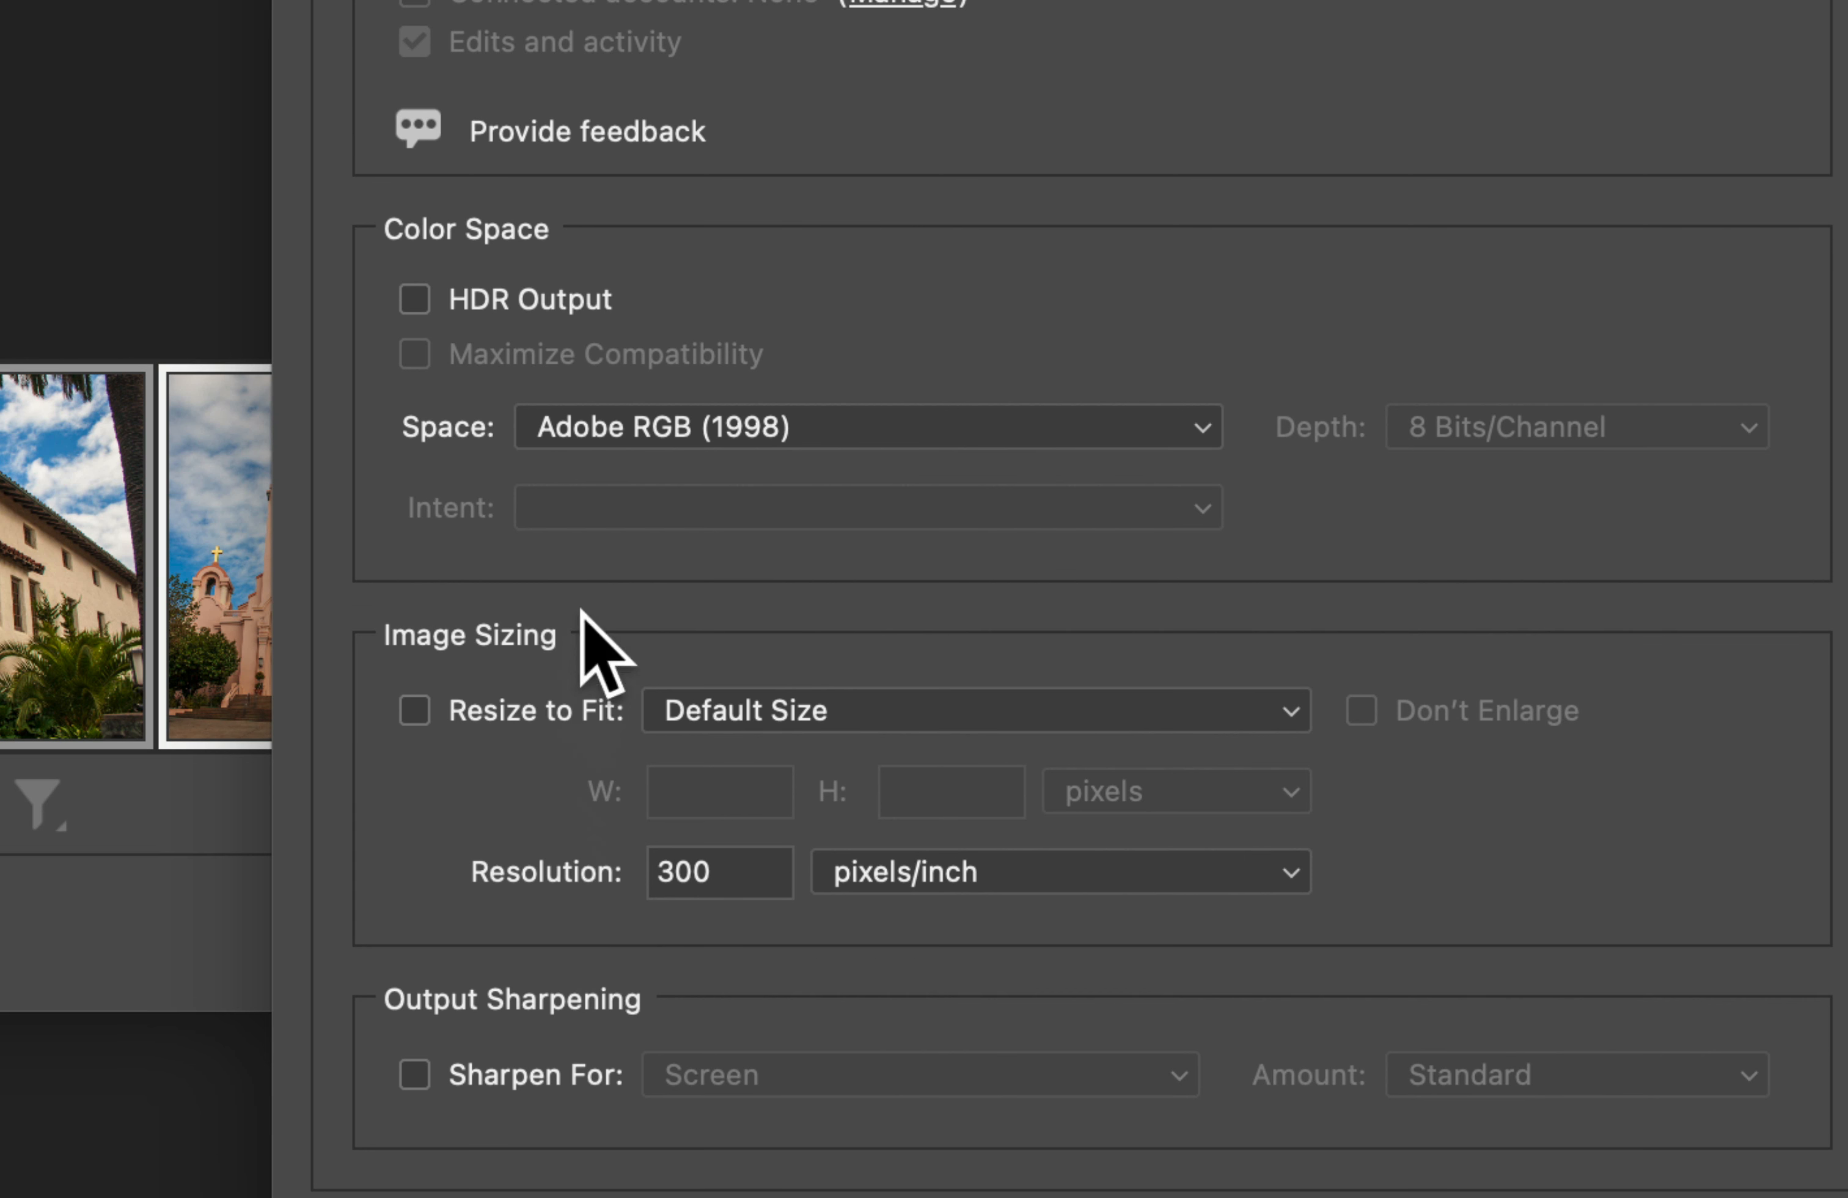
click(601, 430)
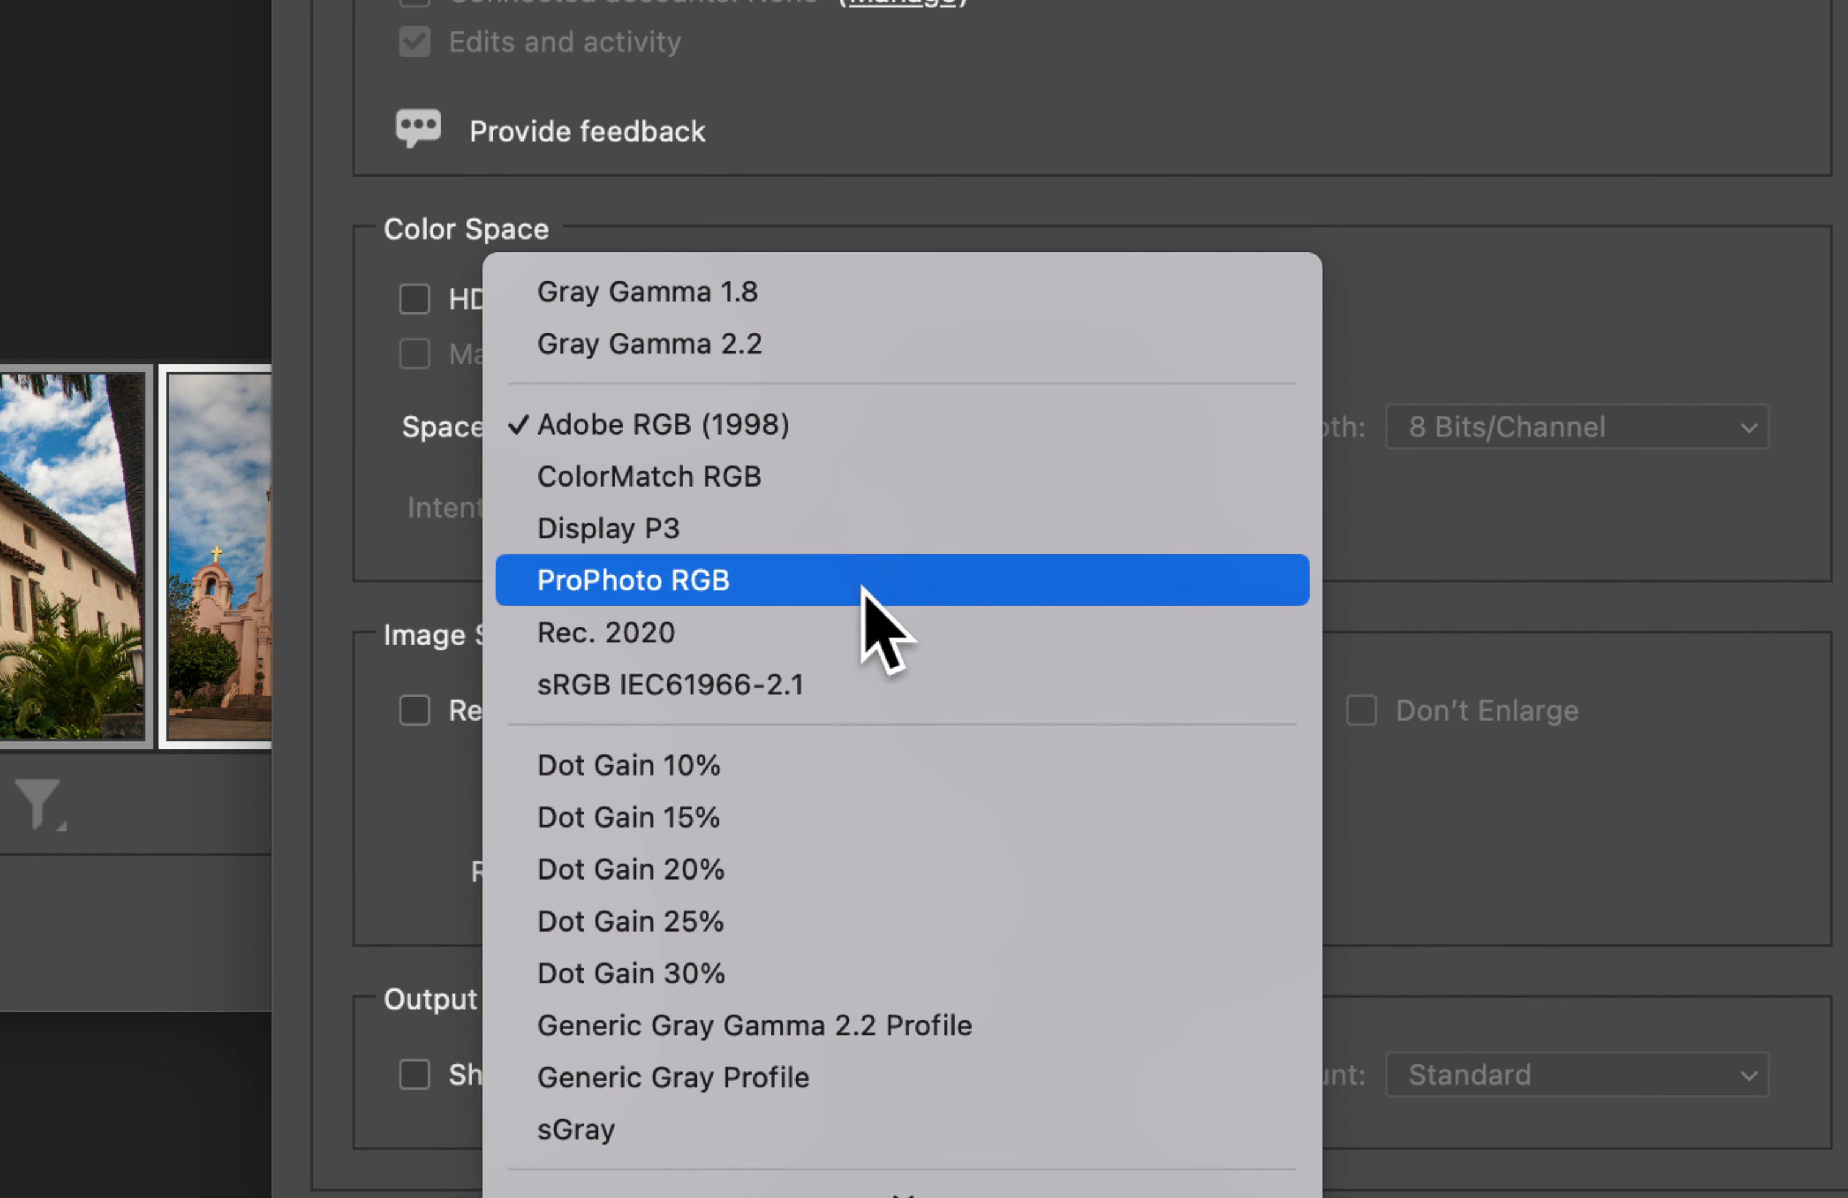
click(773, 674)
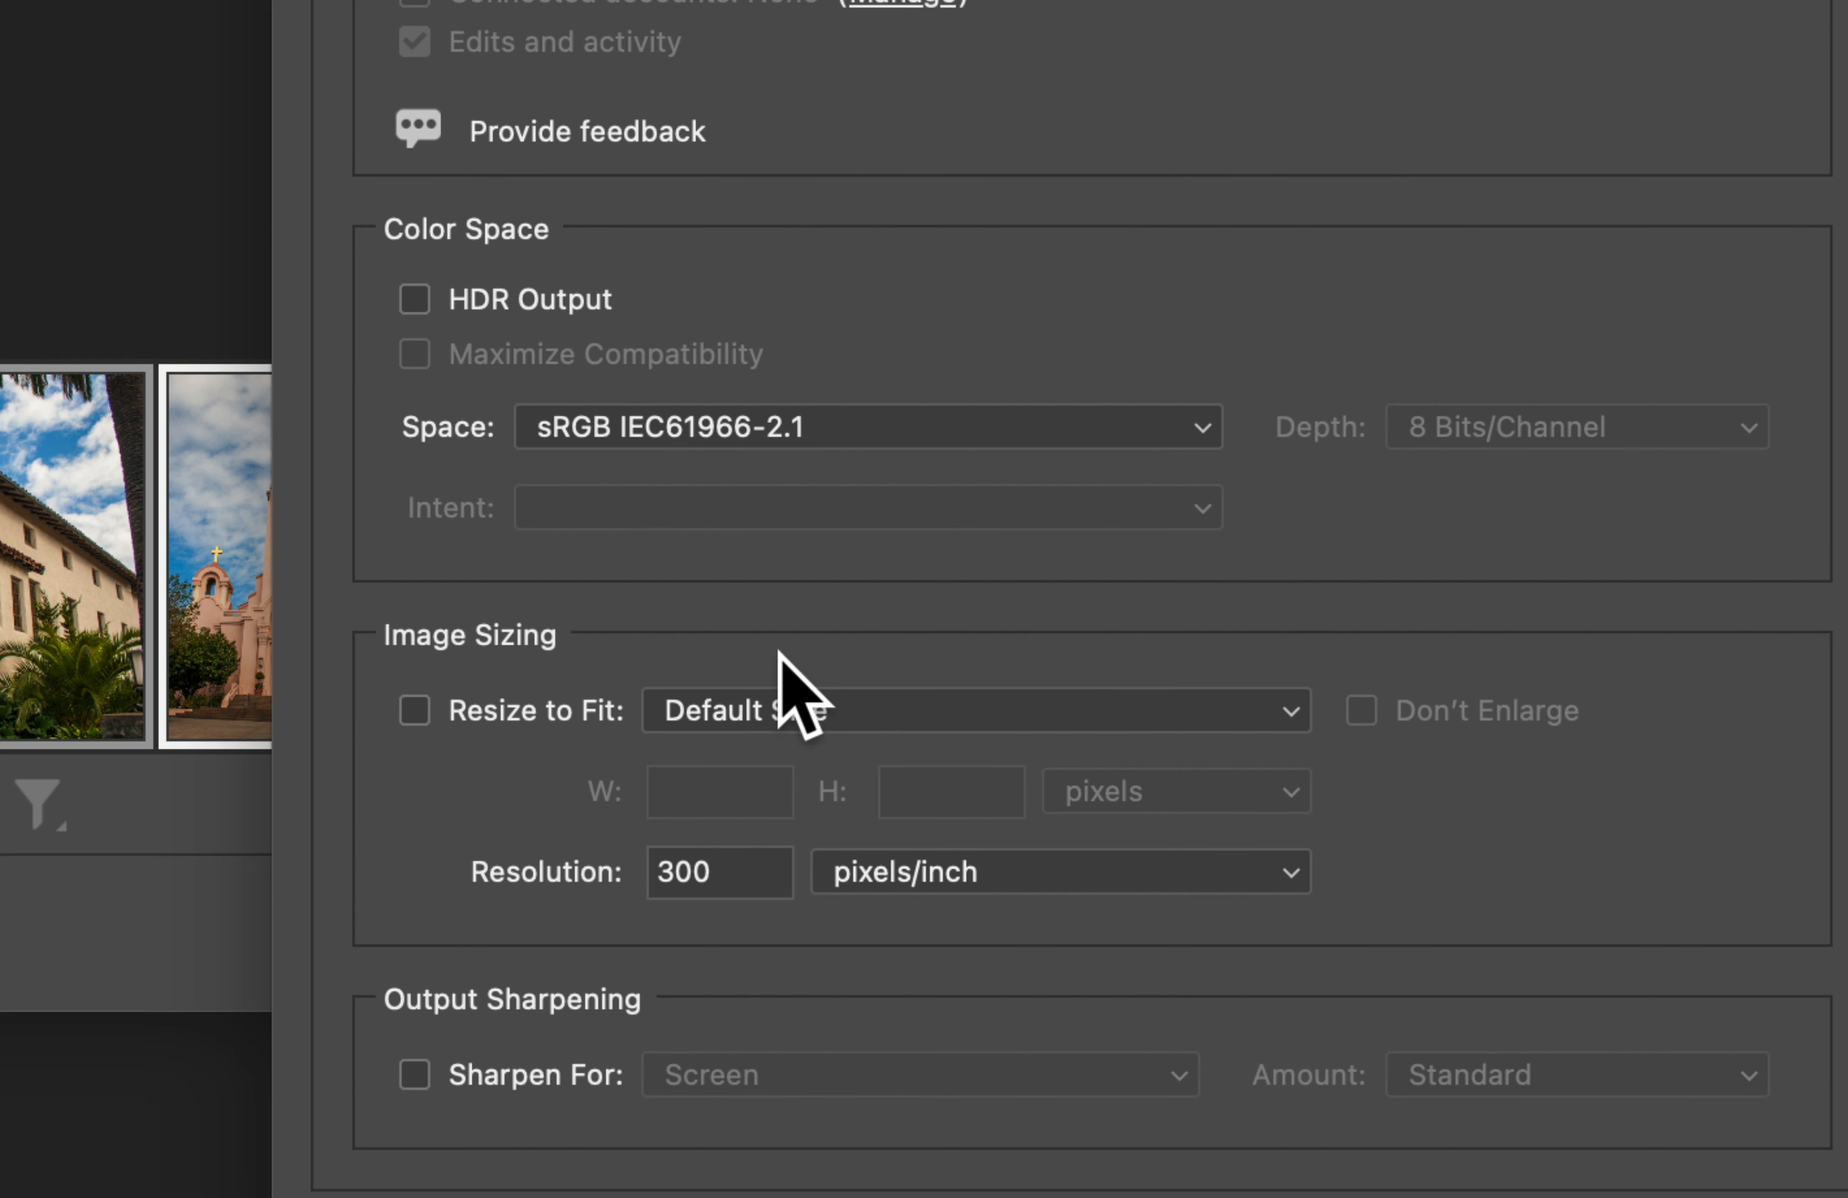
Step: Resize the output to fit 800 by 1000 pixels at 72 pixels/inch, and save the three photos as JPEGs
click(550, 714)
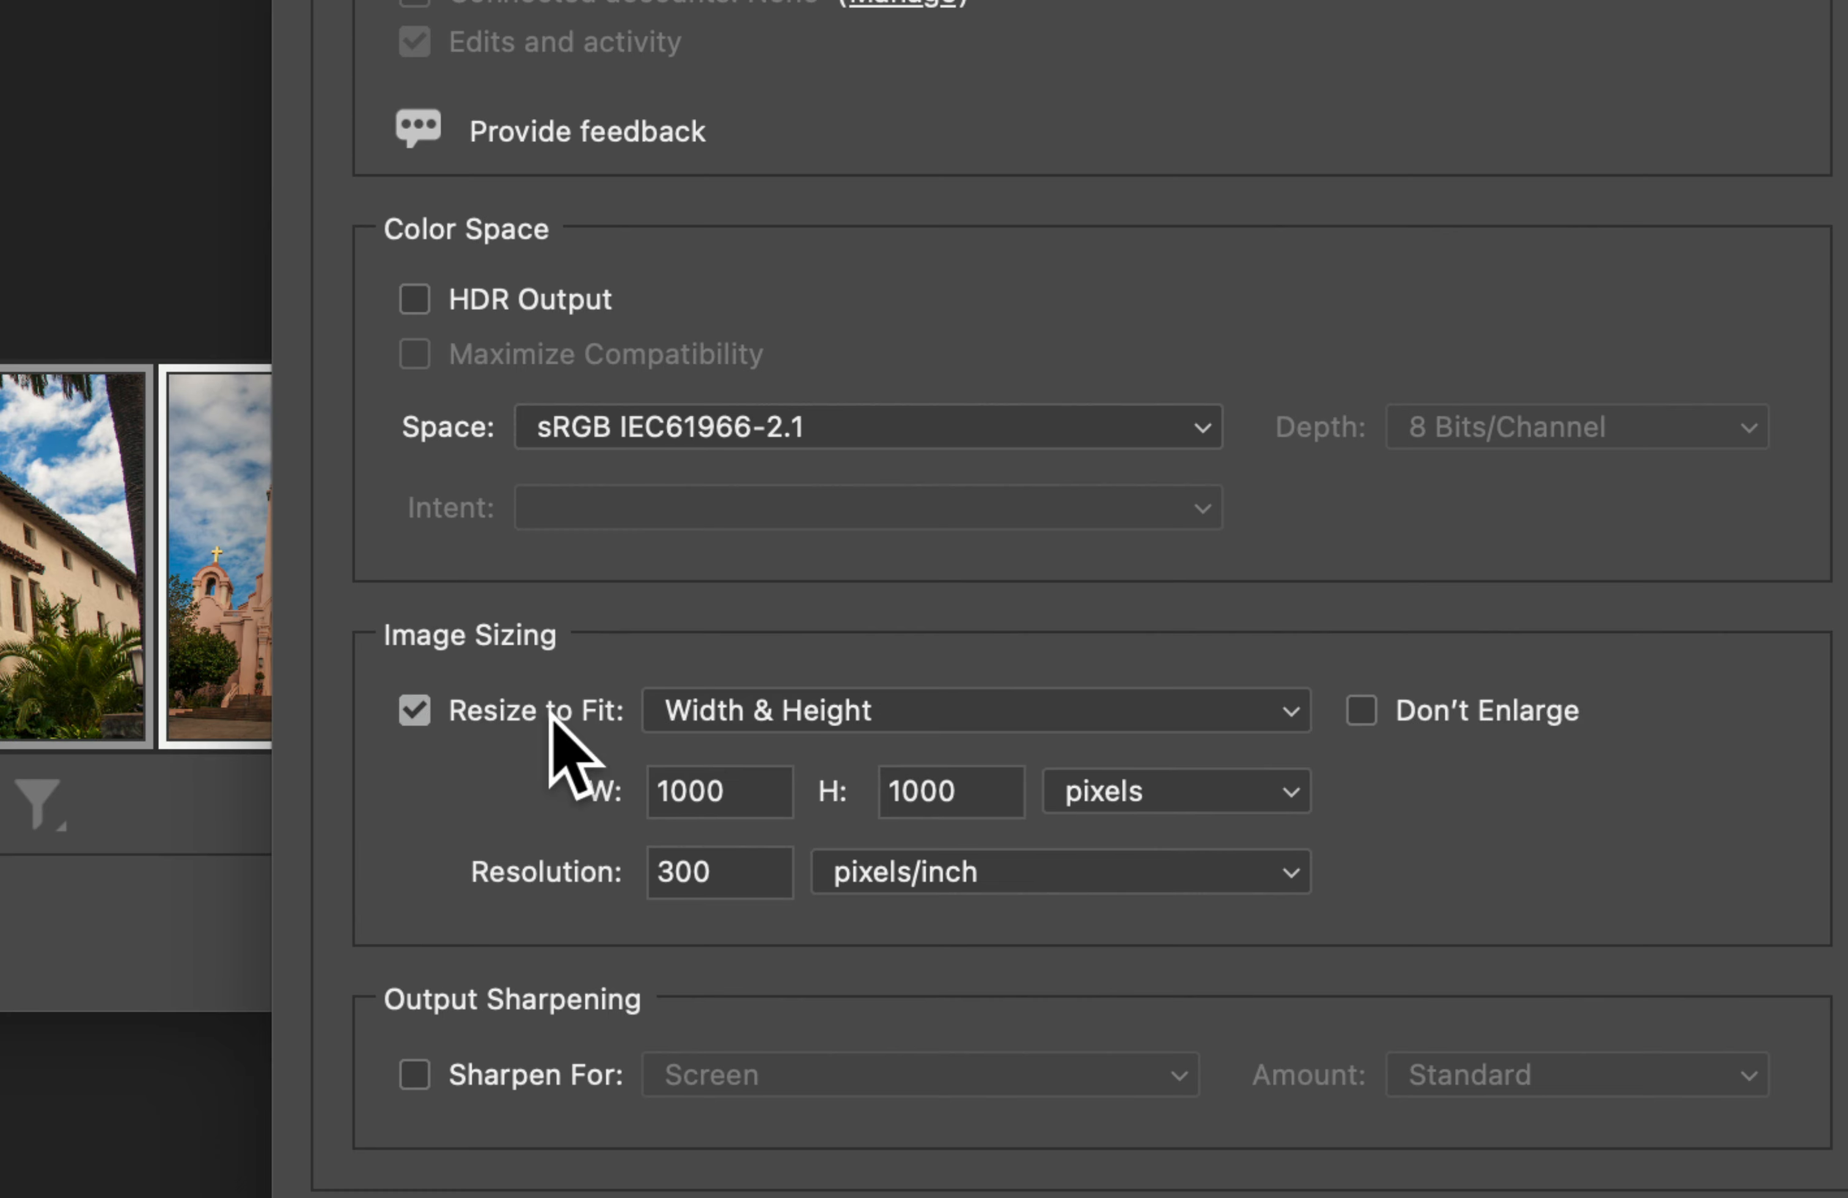
double_click(749, 791)
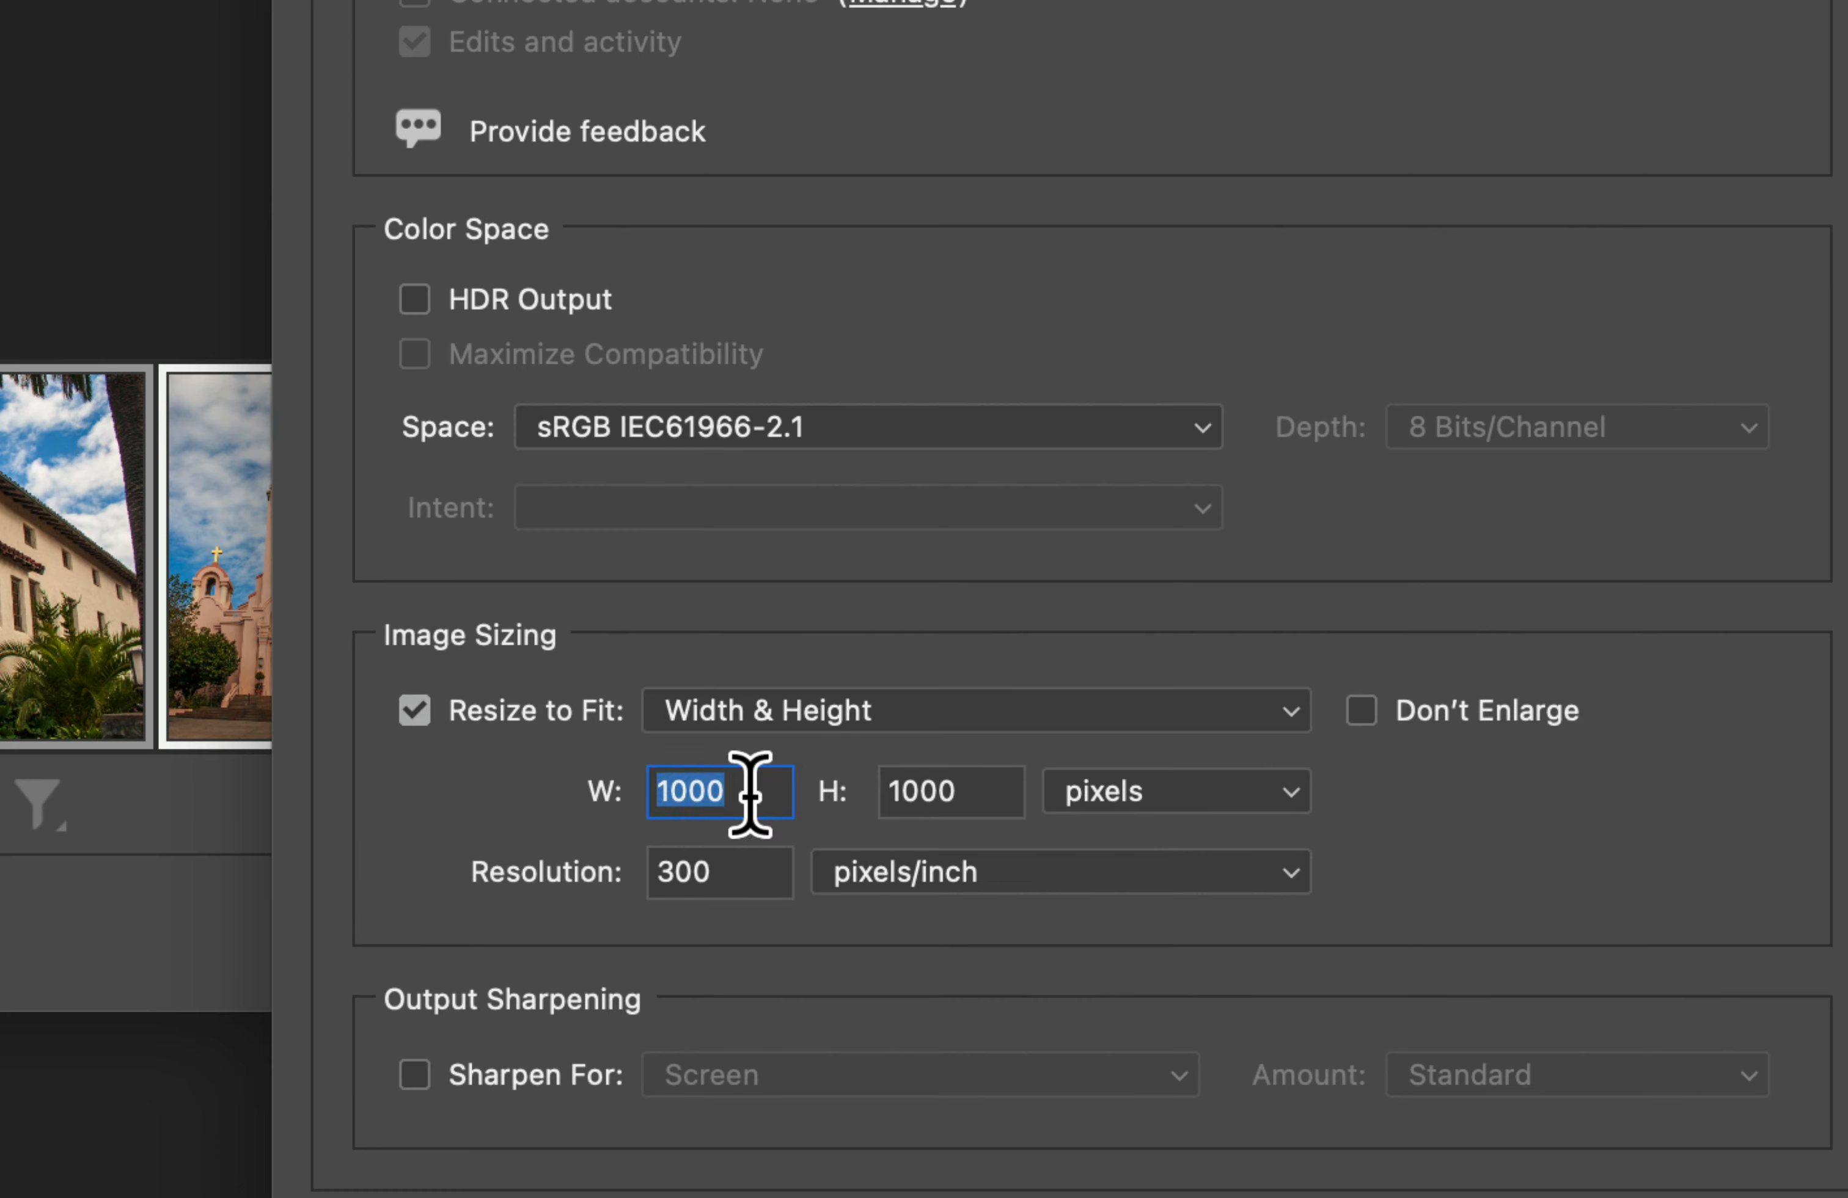
text(8)
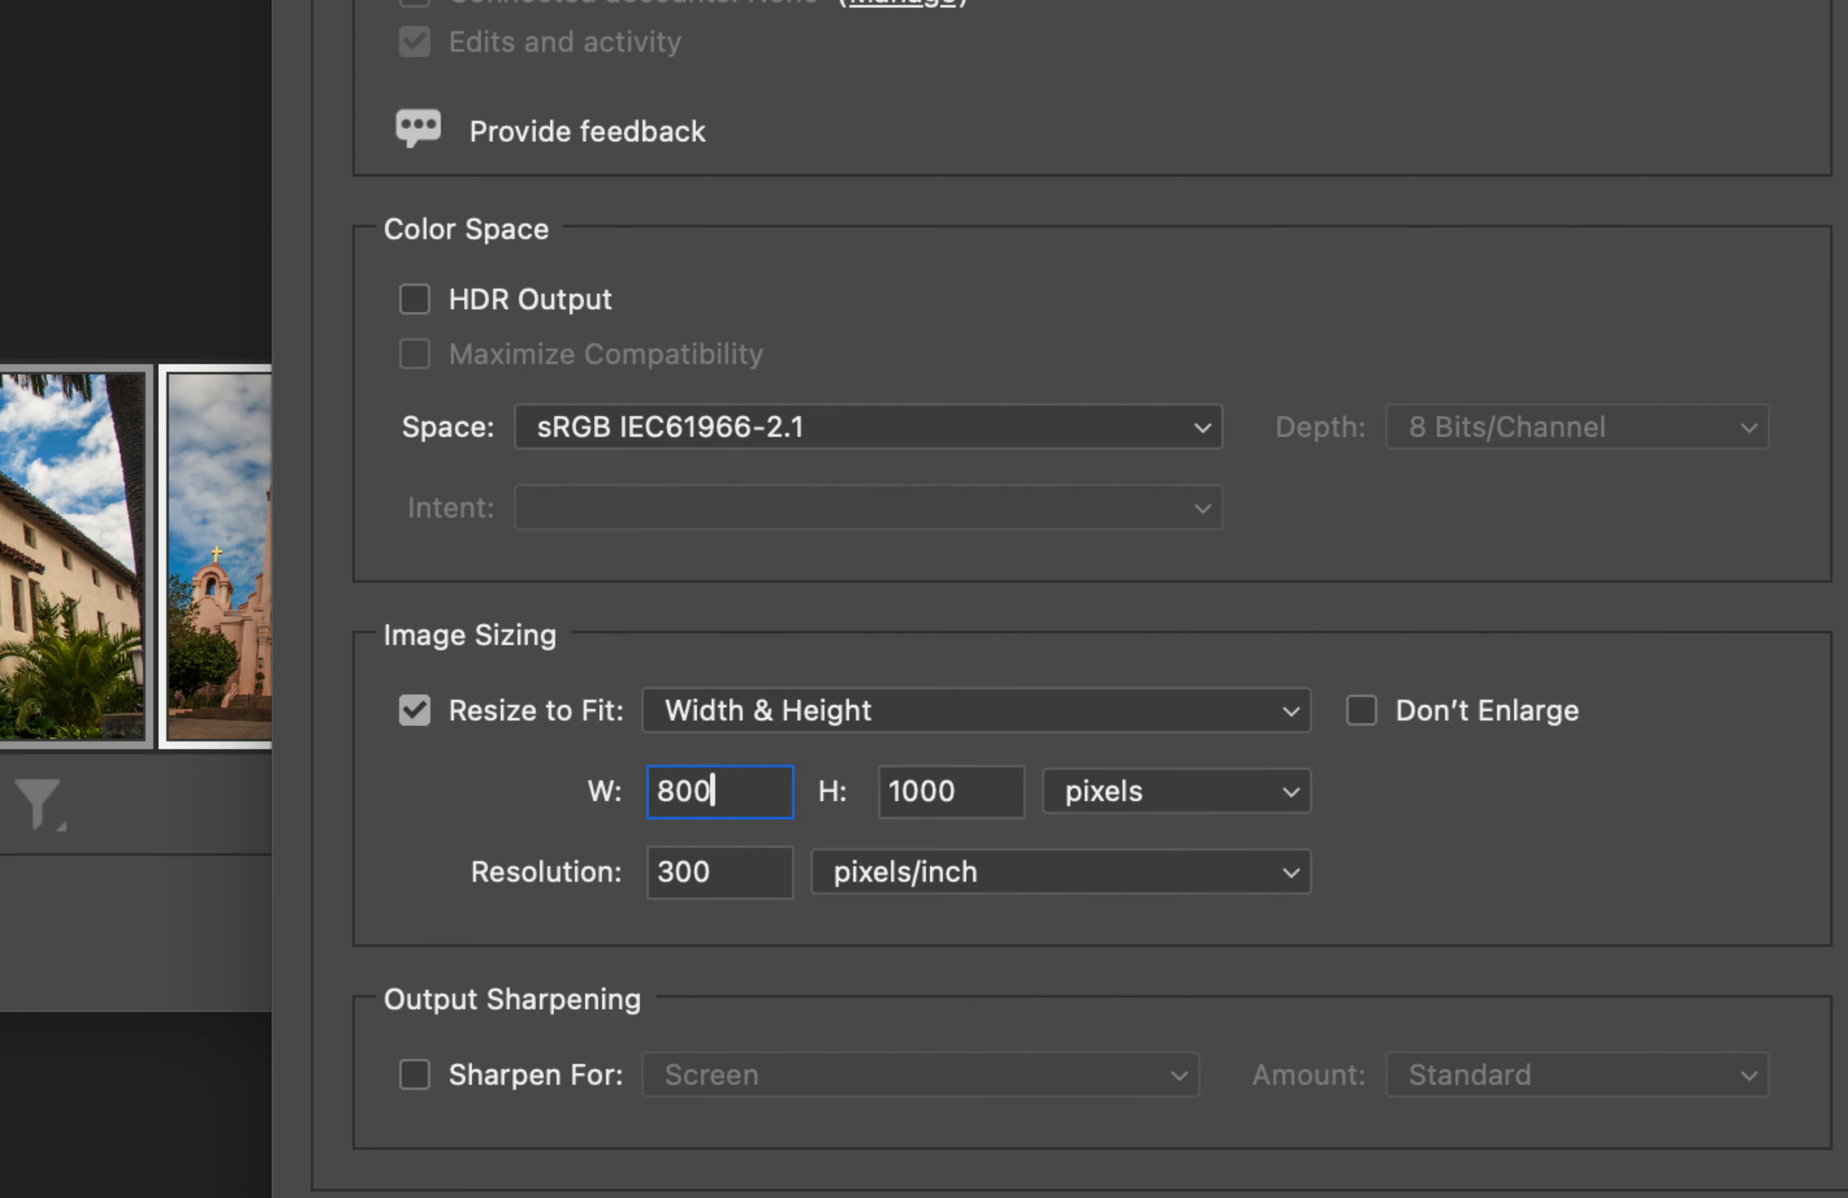
click(950, 791)
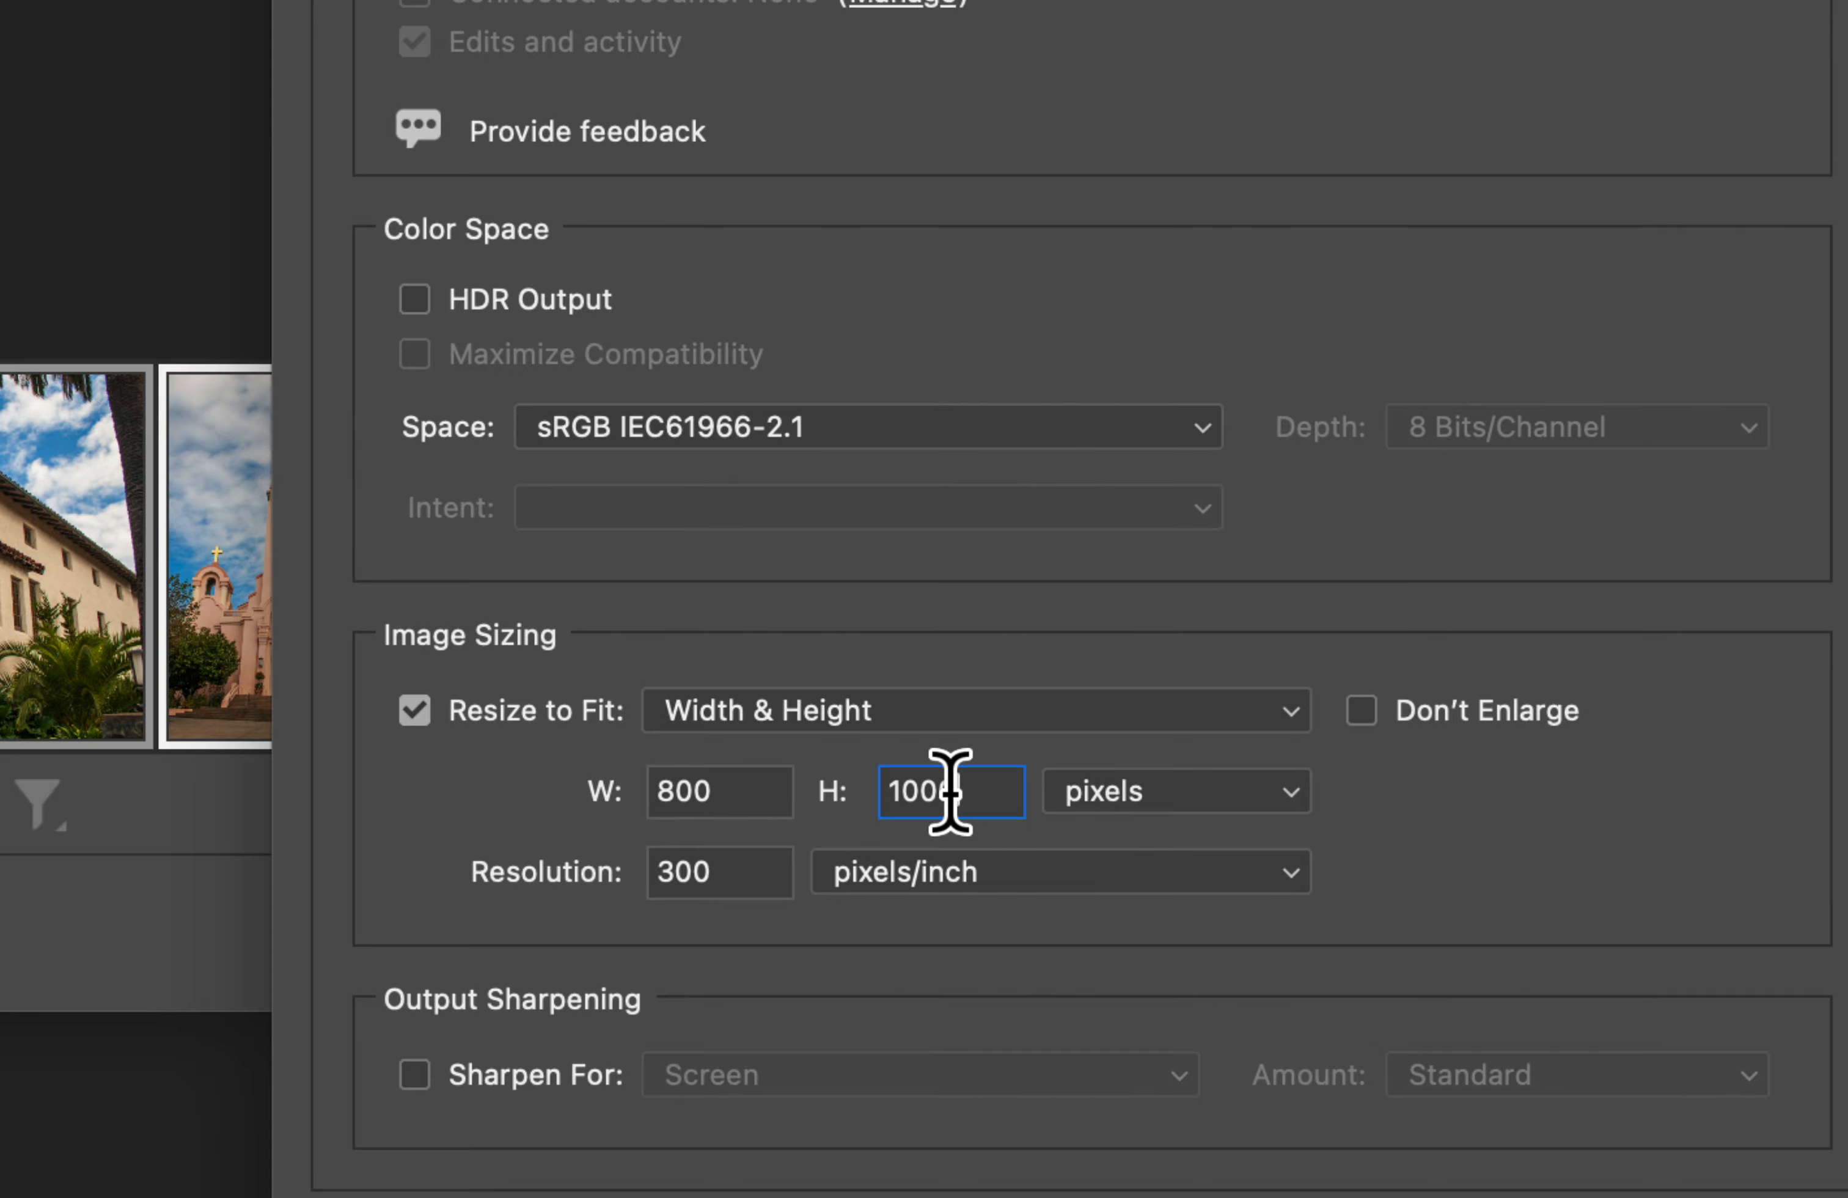
double_click(714, 871)
text(72)
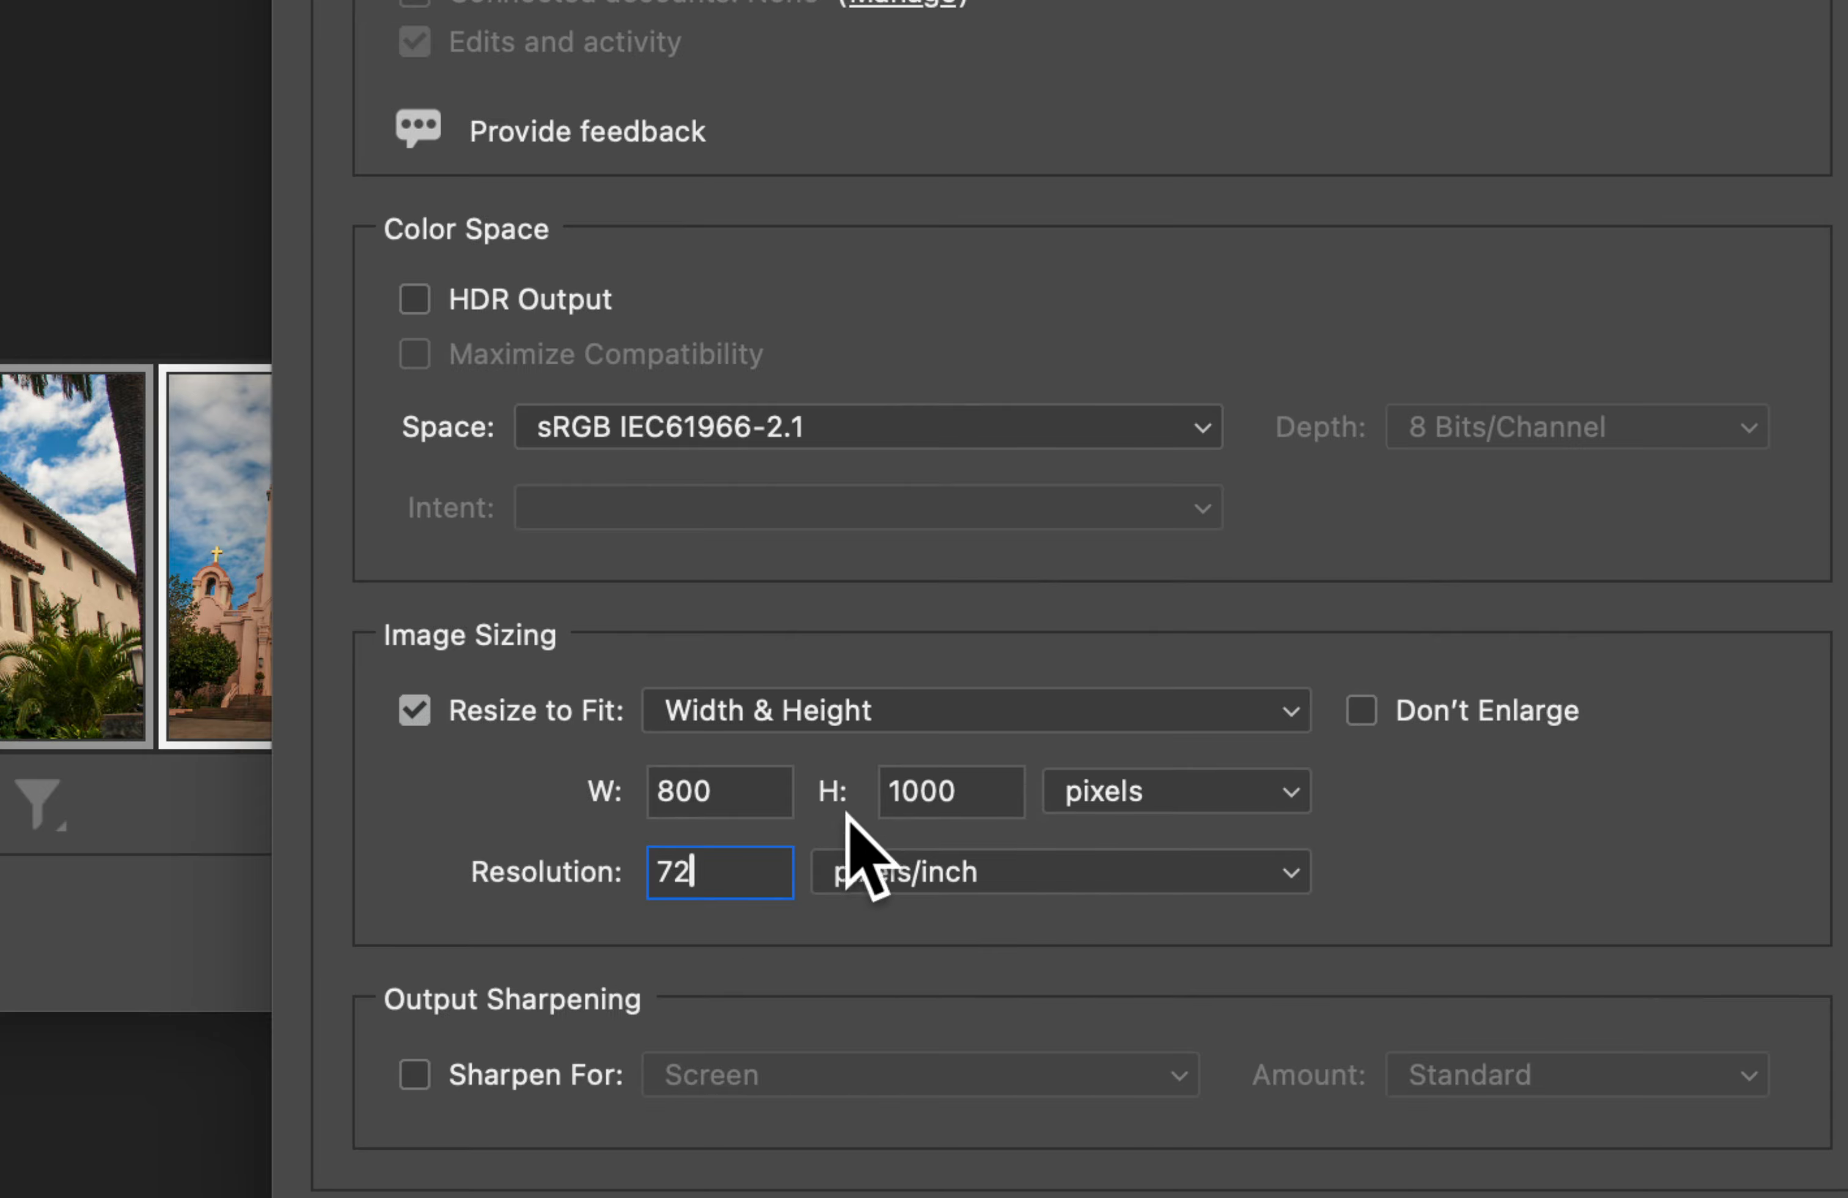
scroll(873, 847, up, 5)
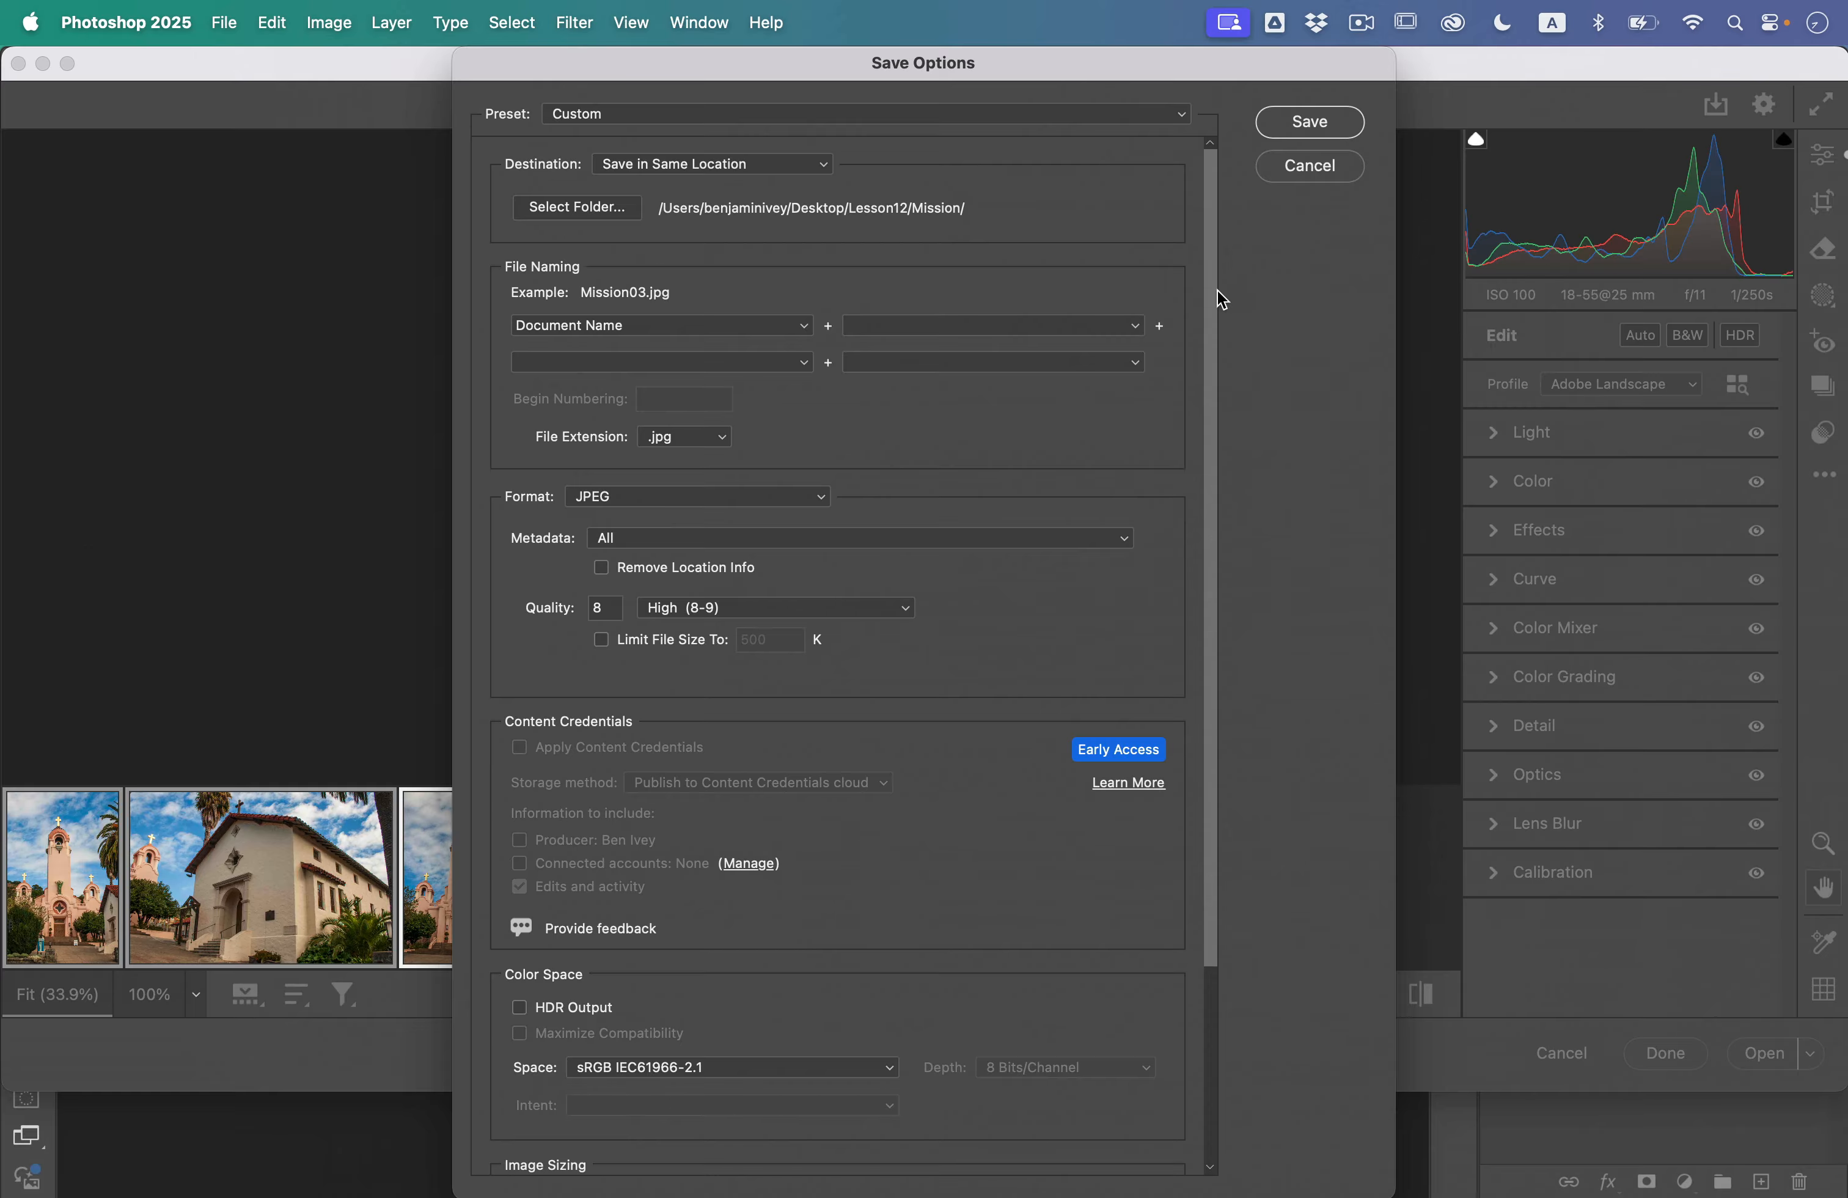
click(1310, 122)
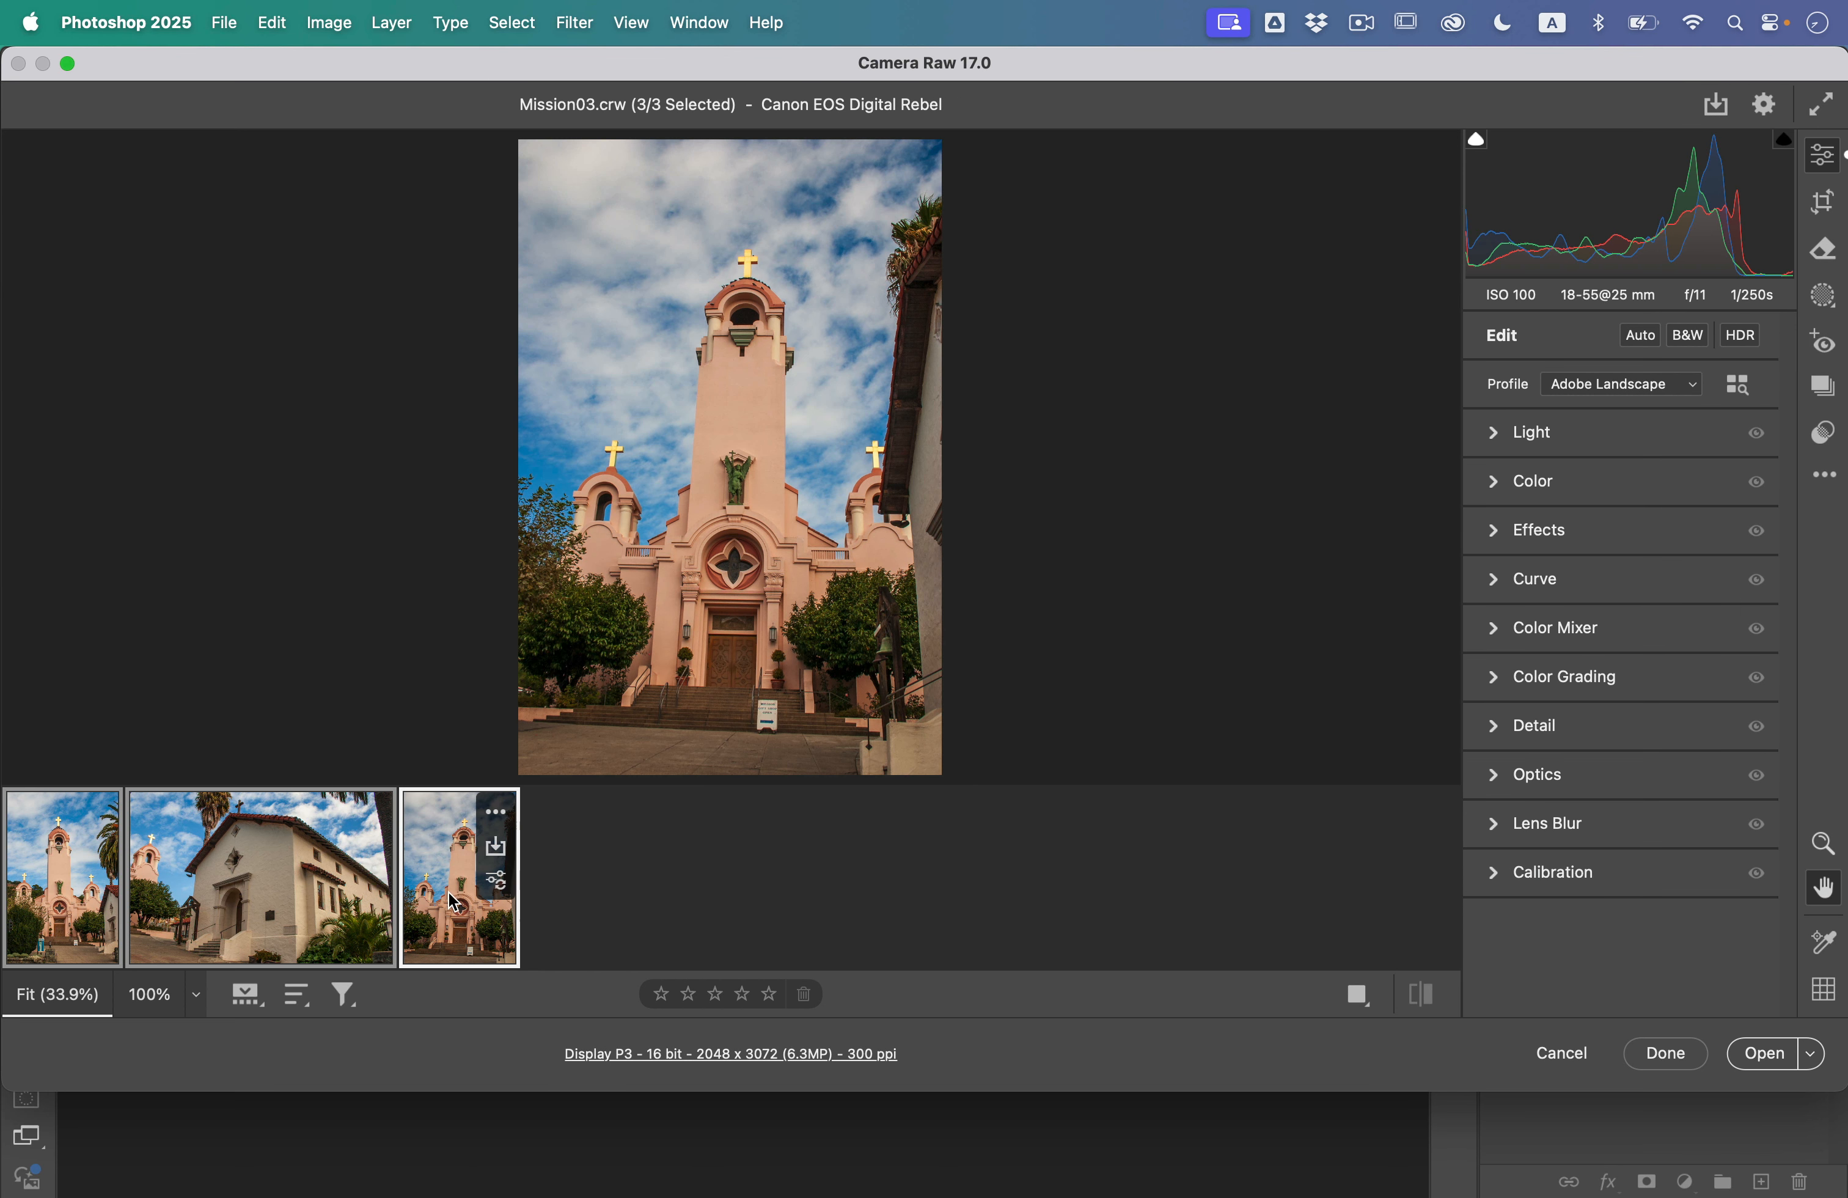
Step: Switch to the Finder window showing Lesson12 and open its Mission folder
key(ctrl+Up)
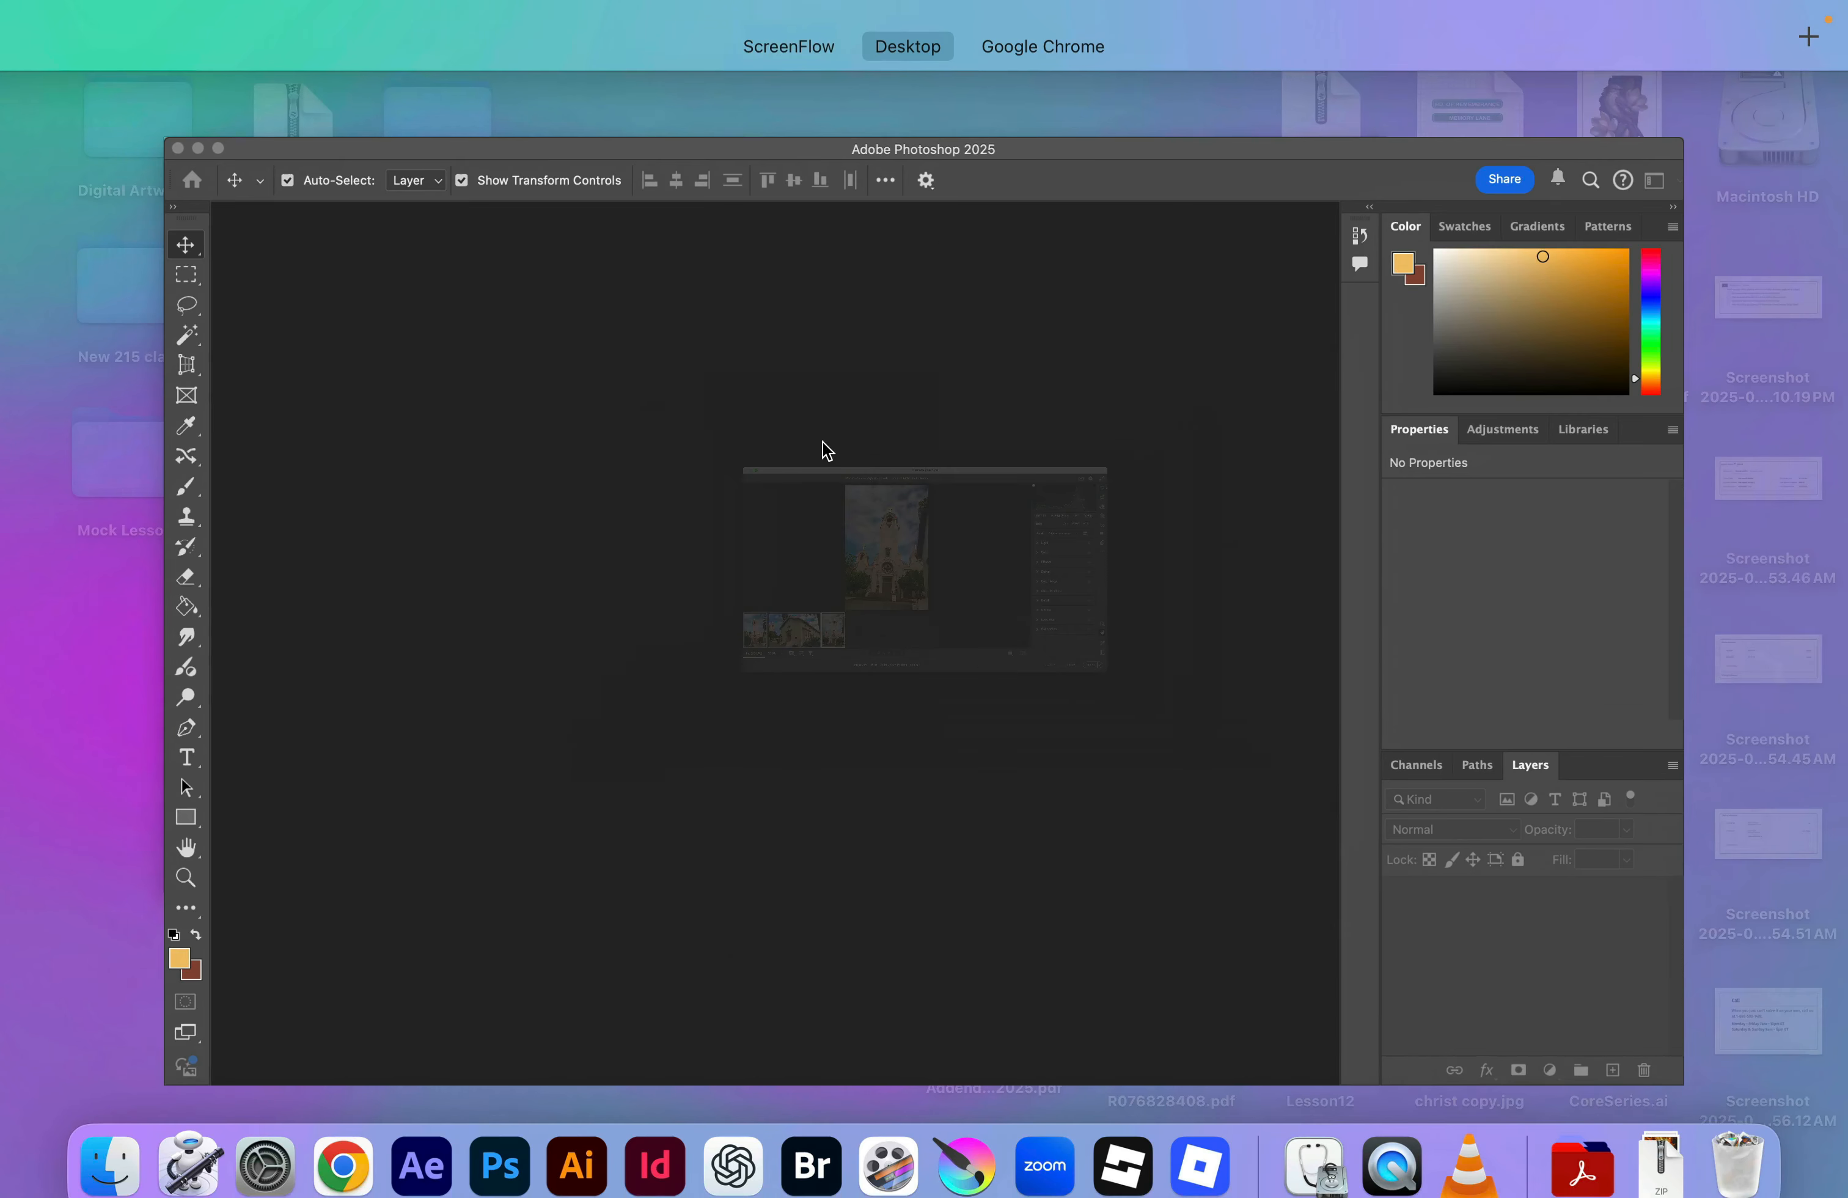
click(900, 482)
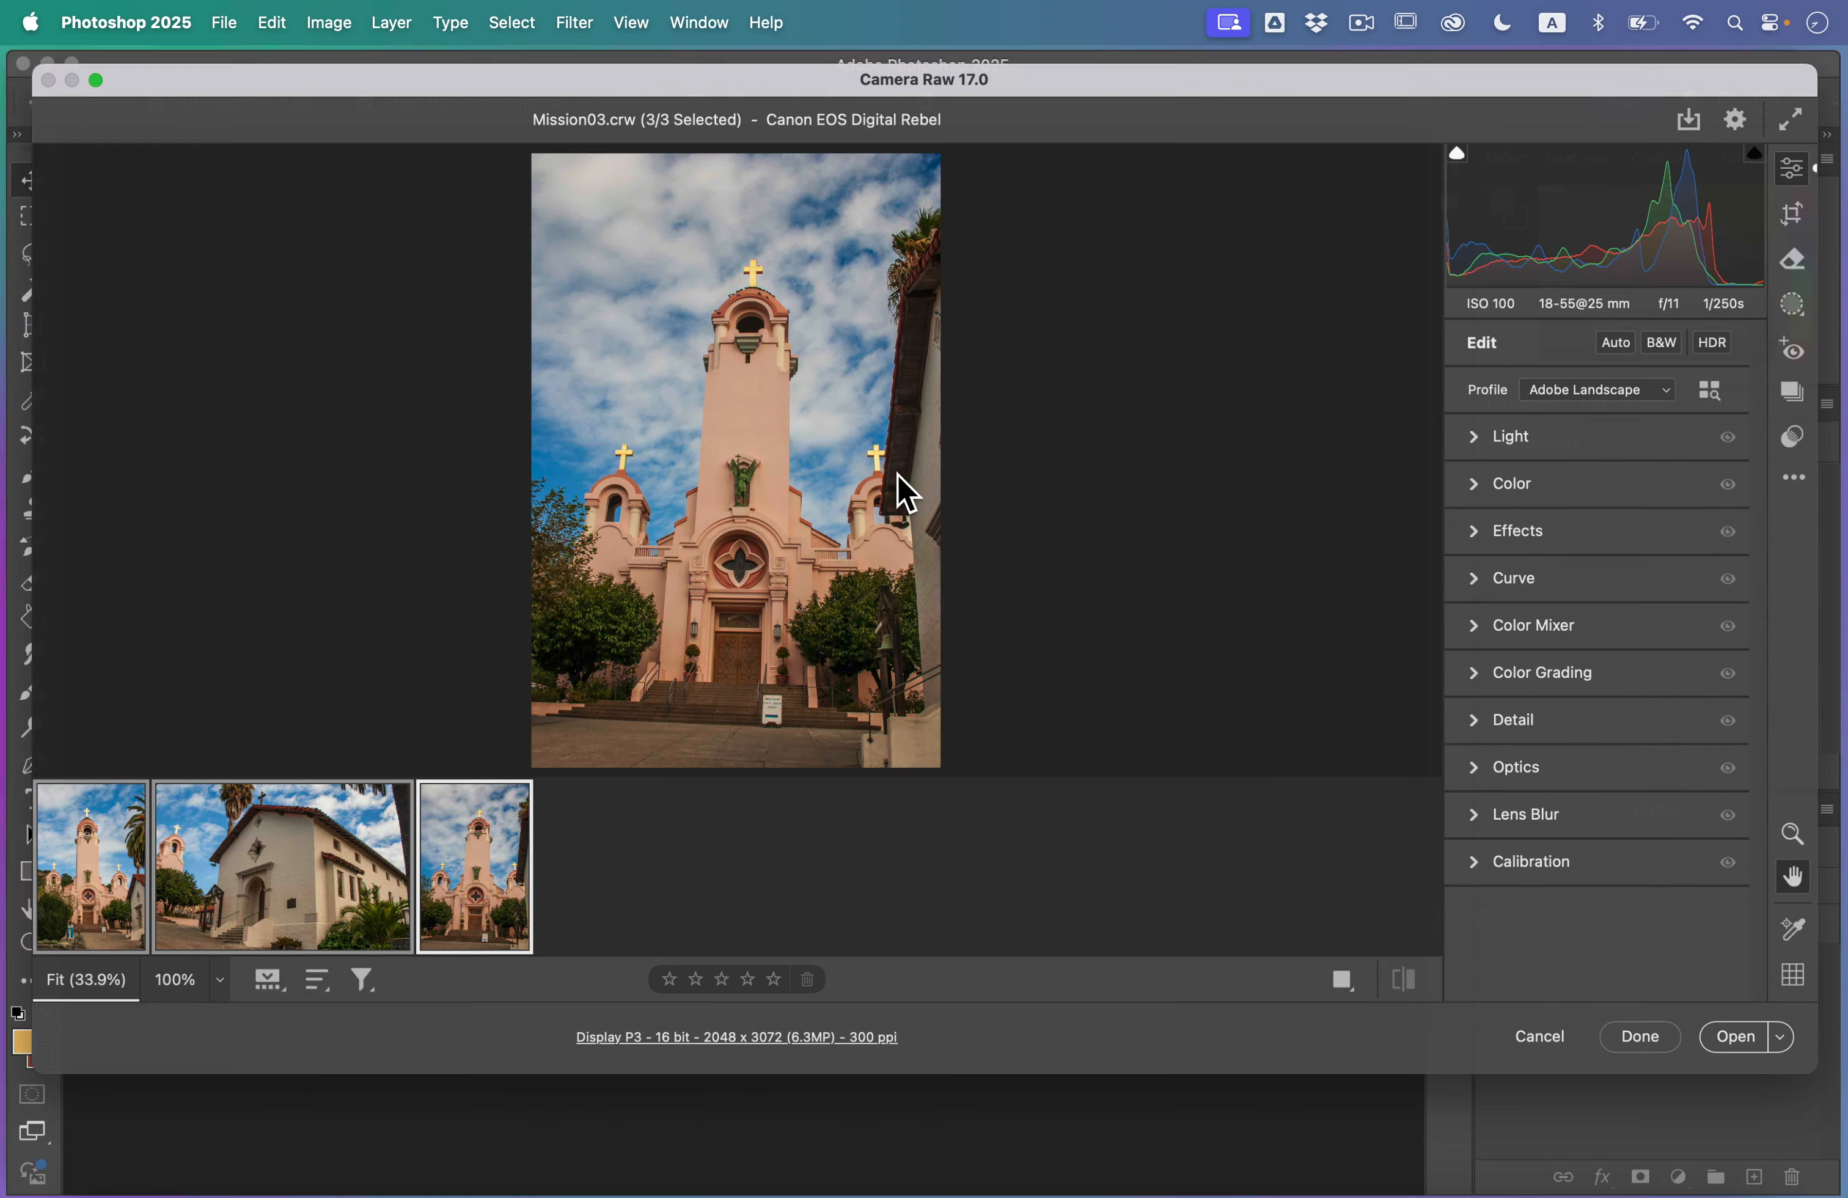
key(ctrl+Up)
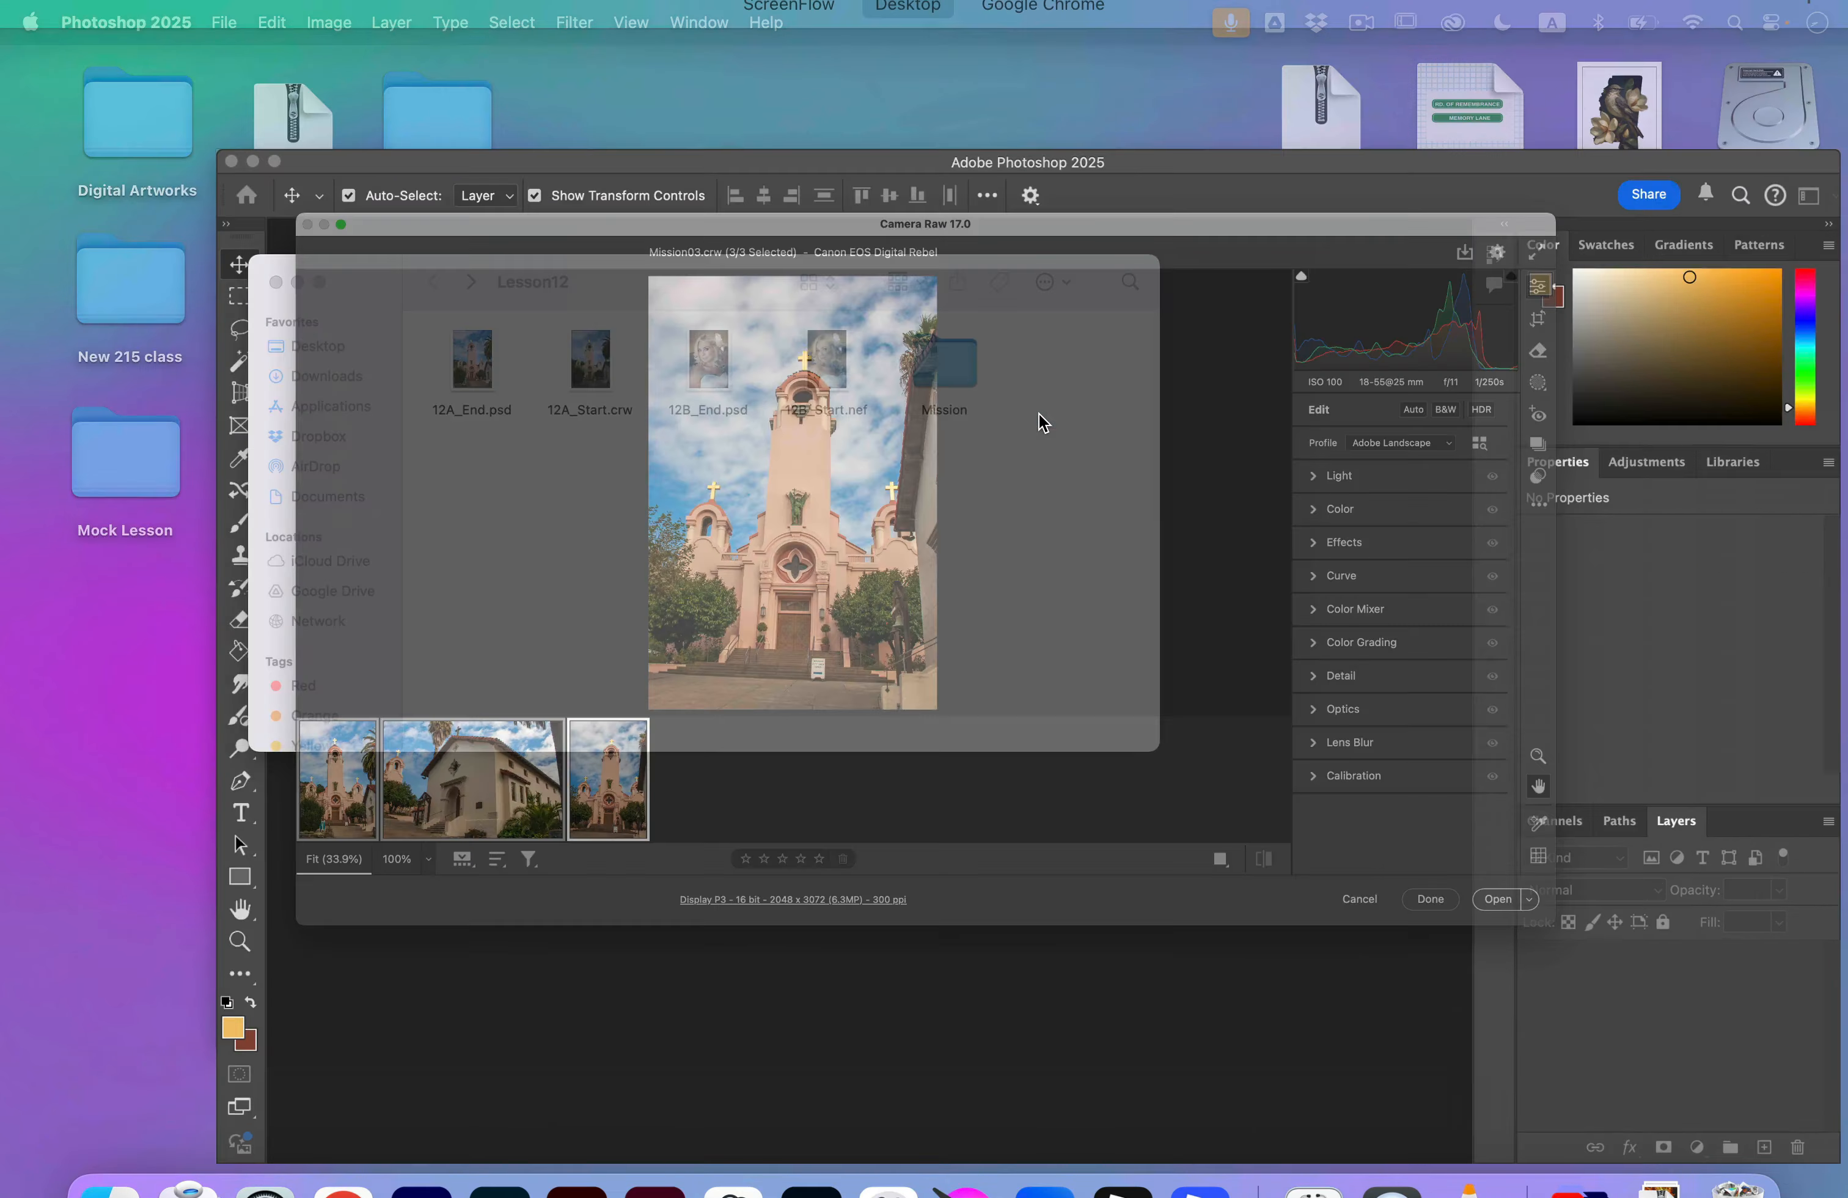
click(627, 379)
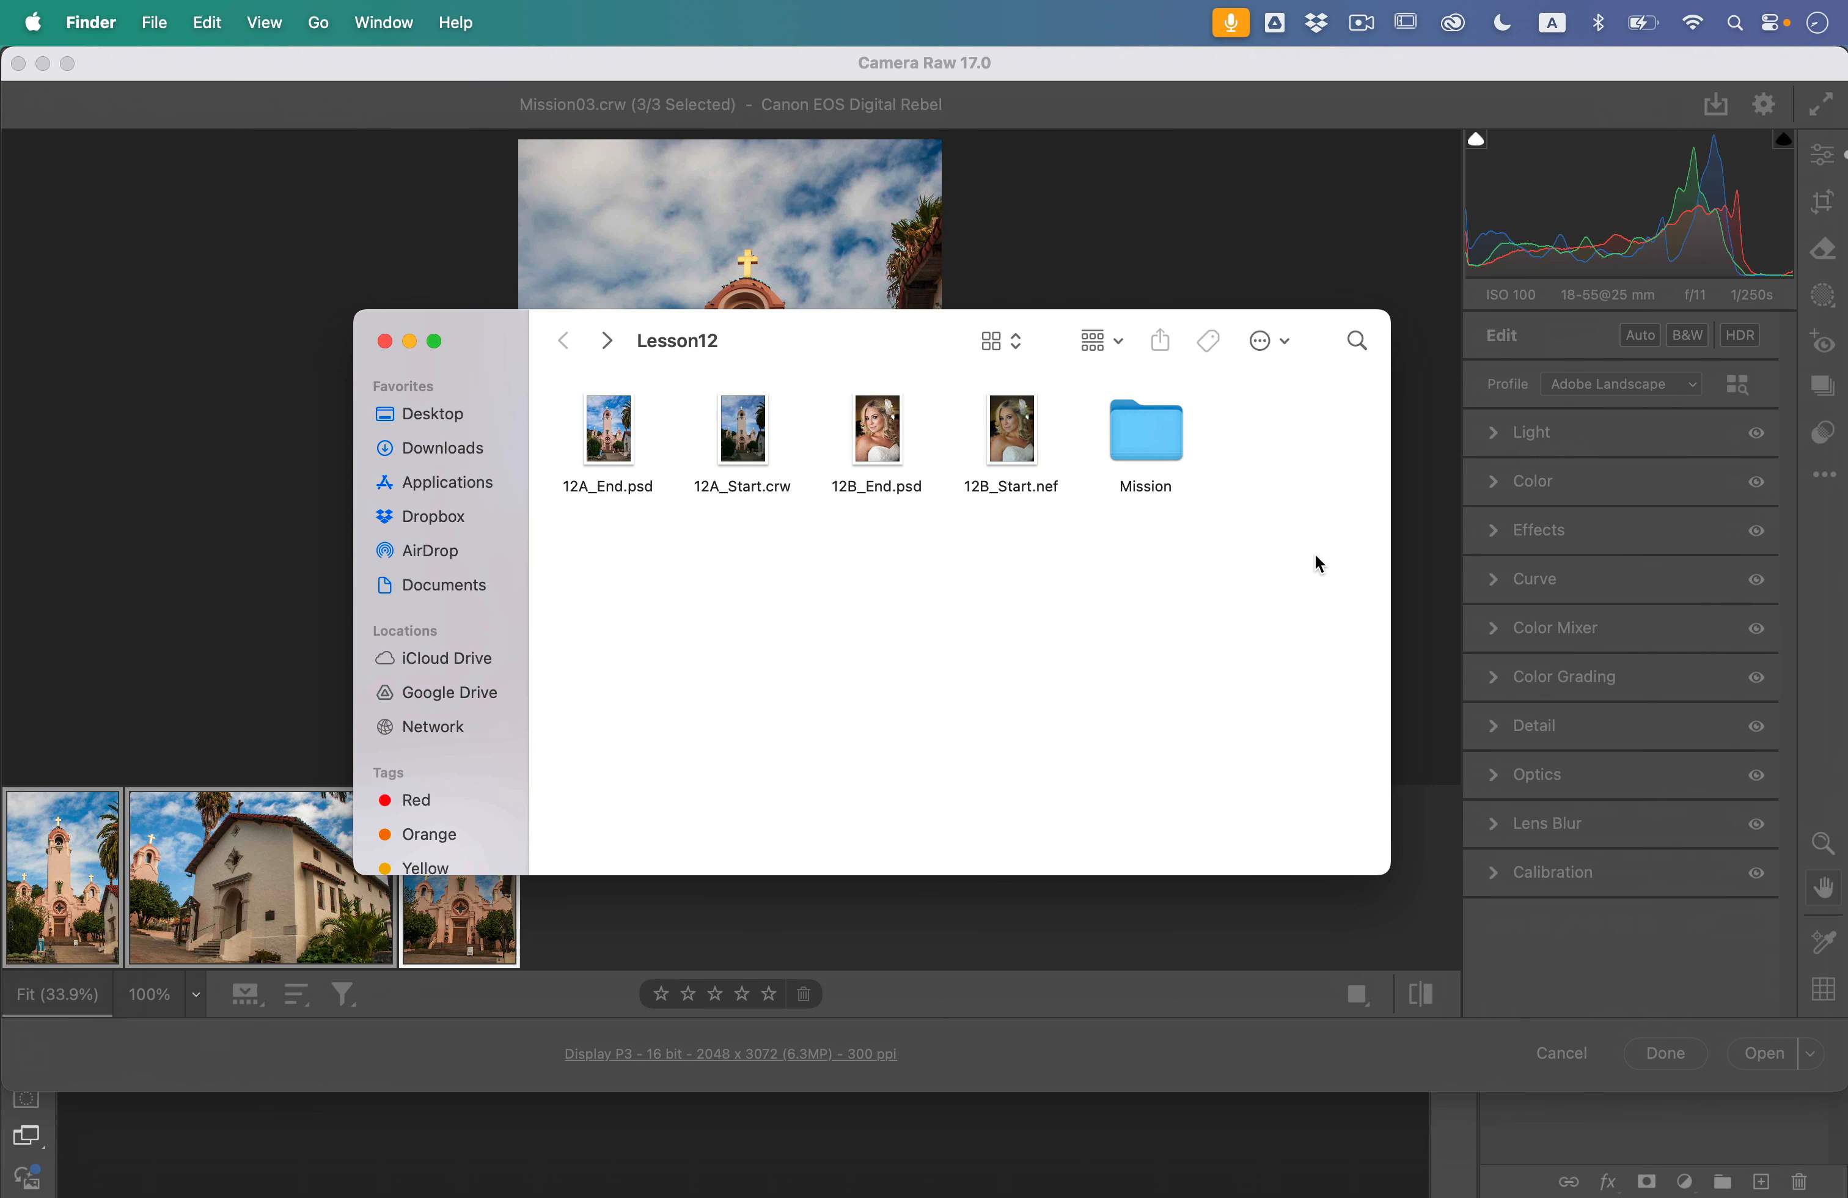
double_click(1168, 442)
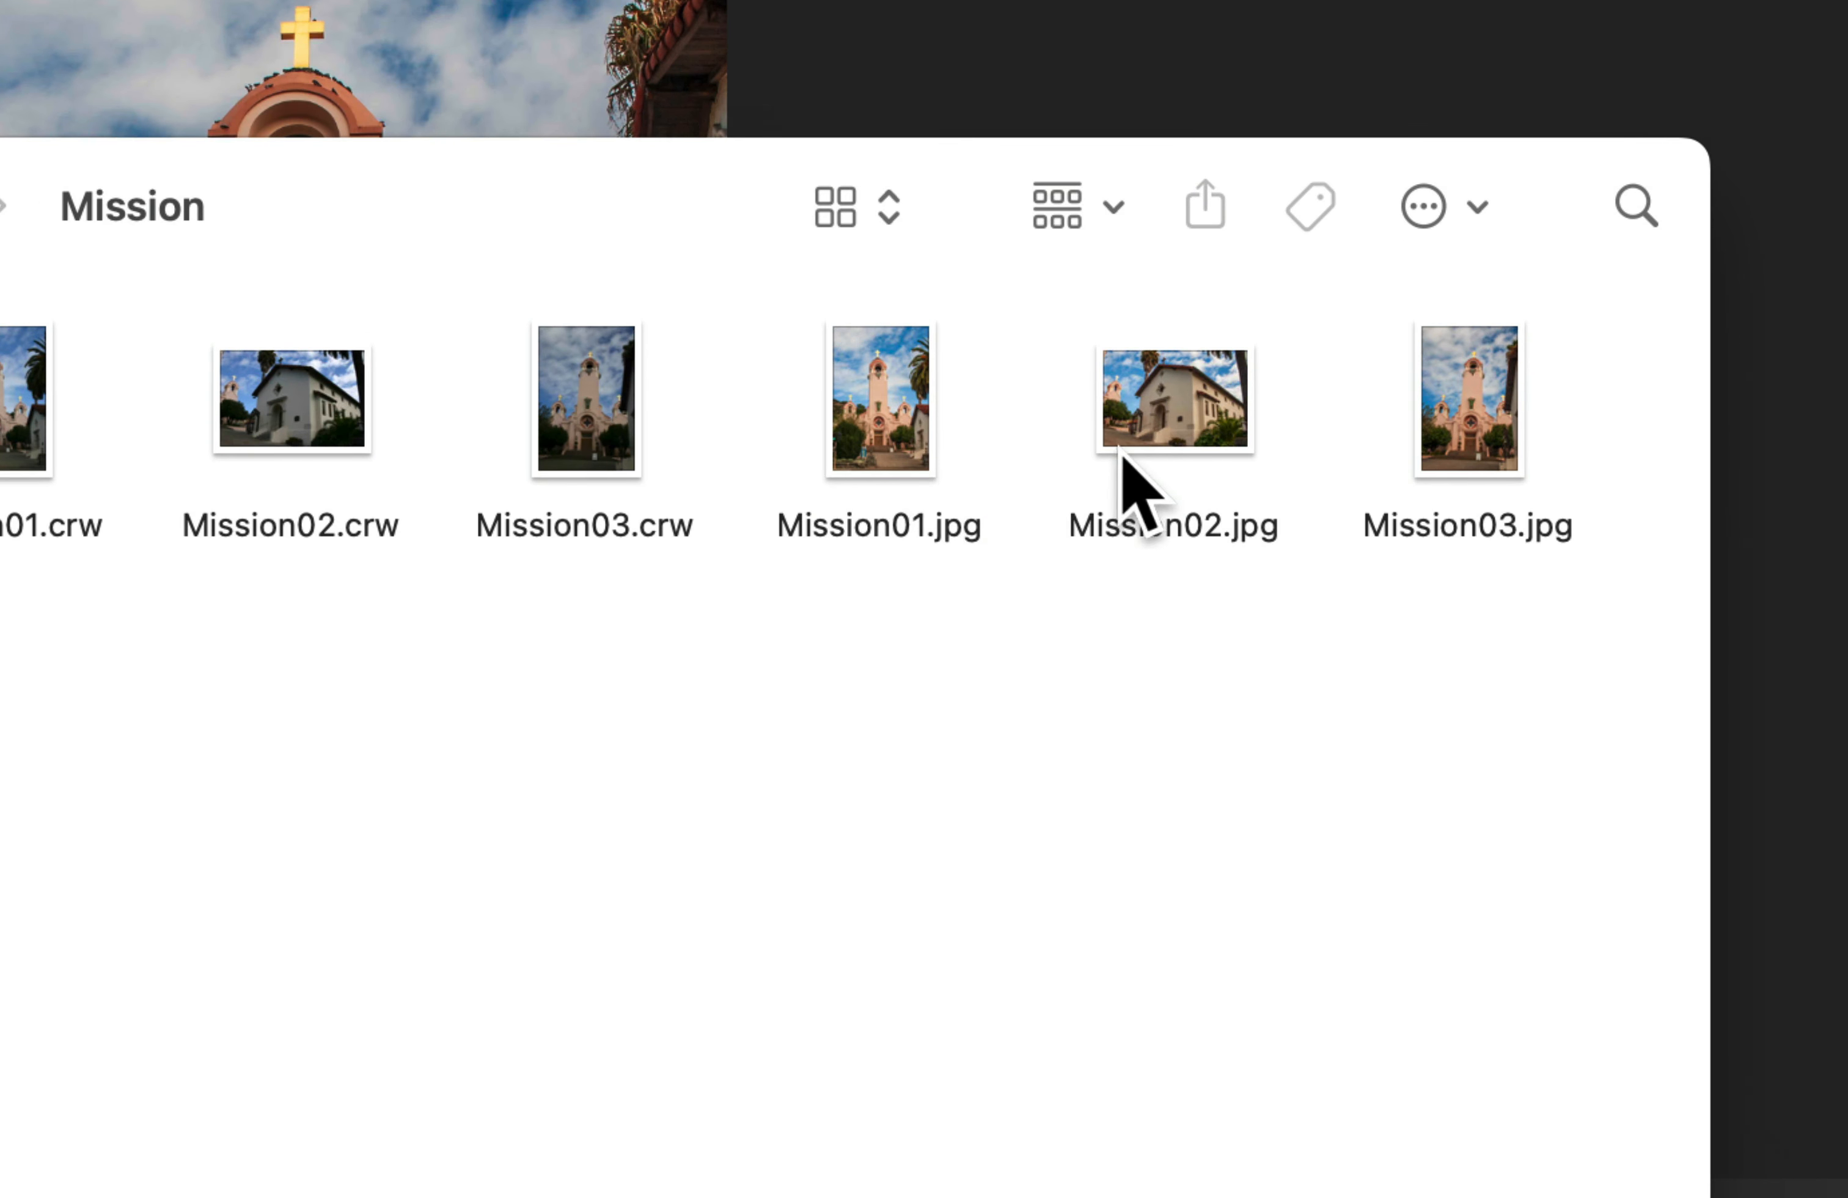
Step: Preview the saved Mission03.jpg, Mission02.jpg and Mission01.jpg one after another, and close the preview
click(895, 435)
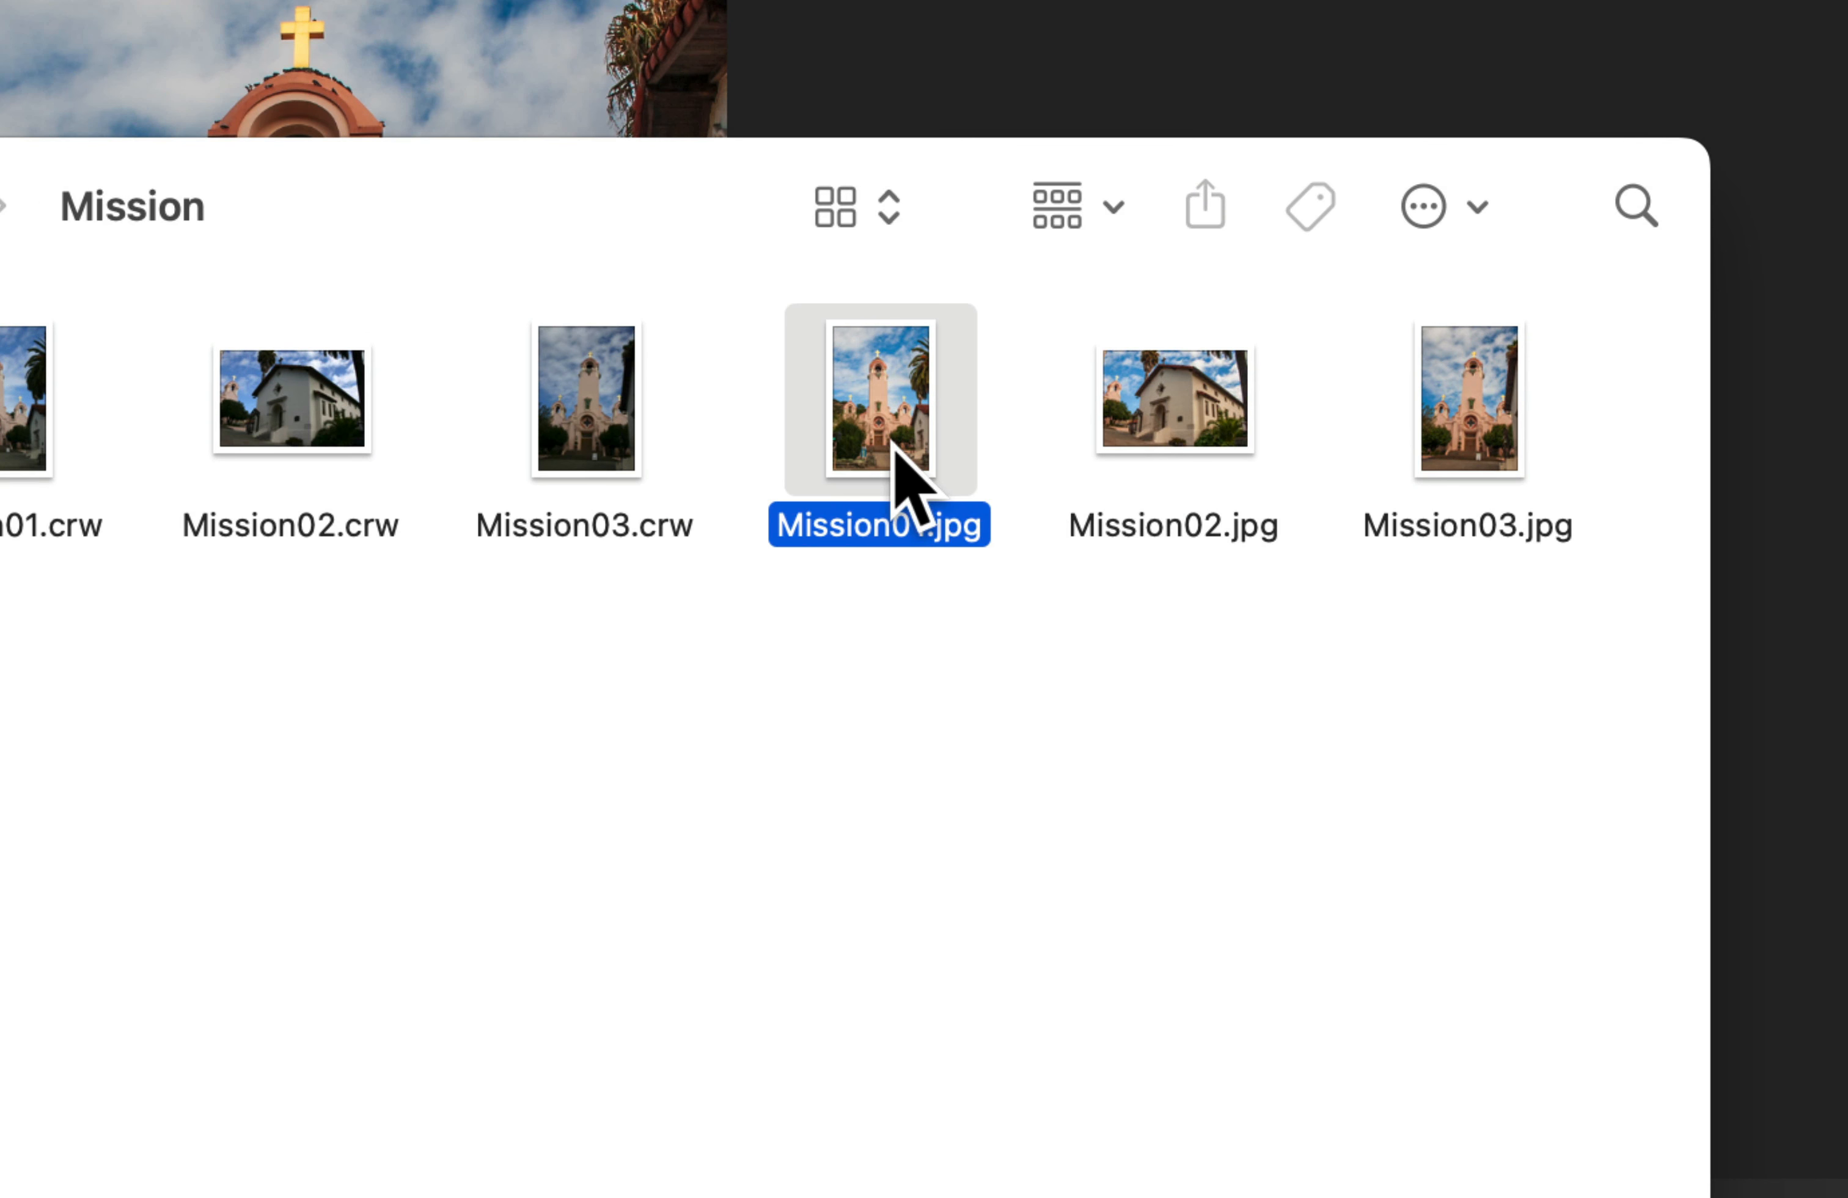
click(1142, 424)
click(1377, 427)
click(1409, 428)
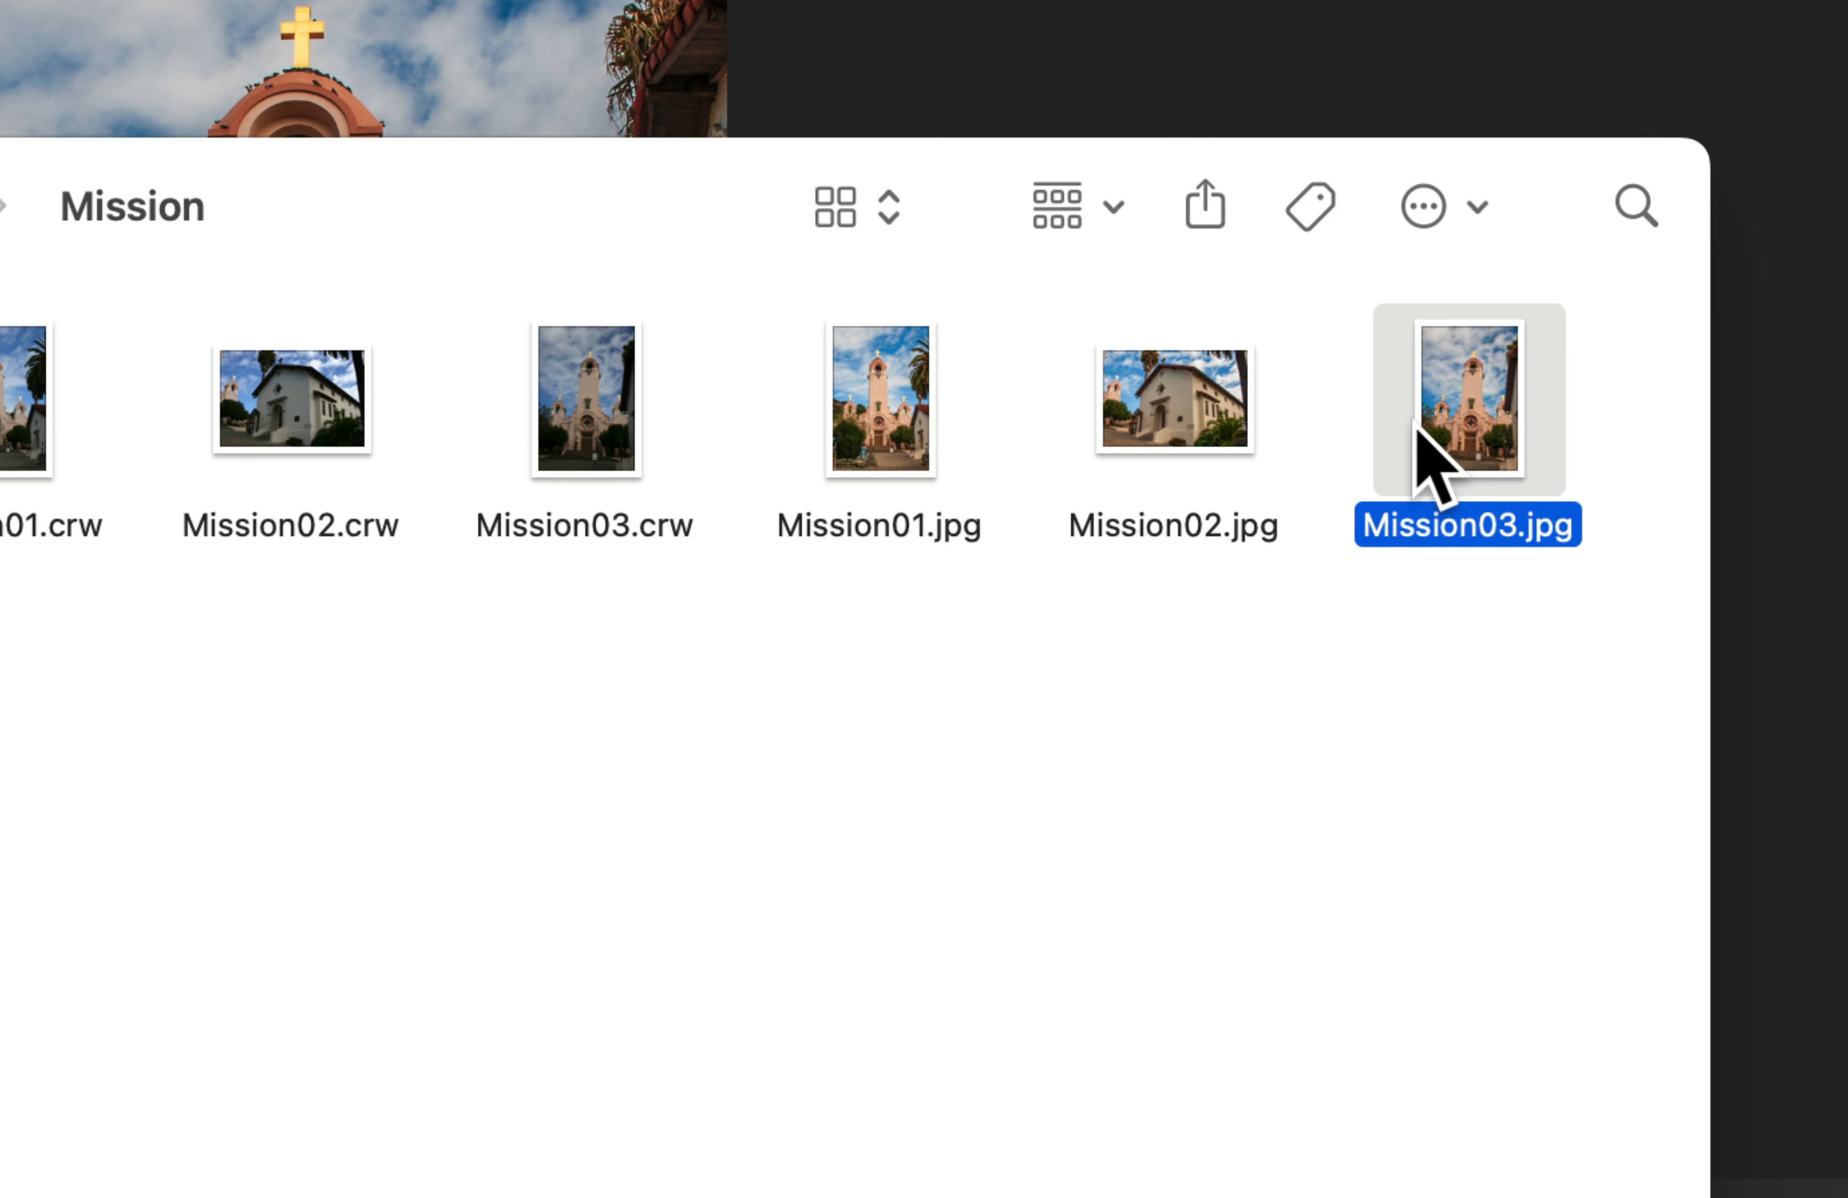
key(space)
key(Left)
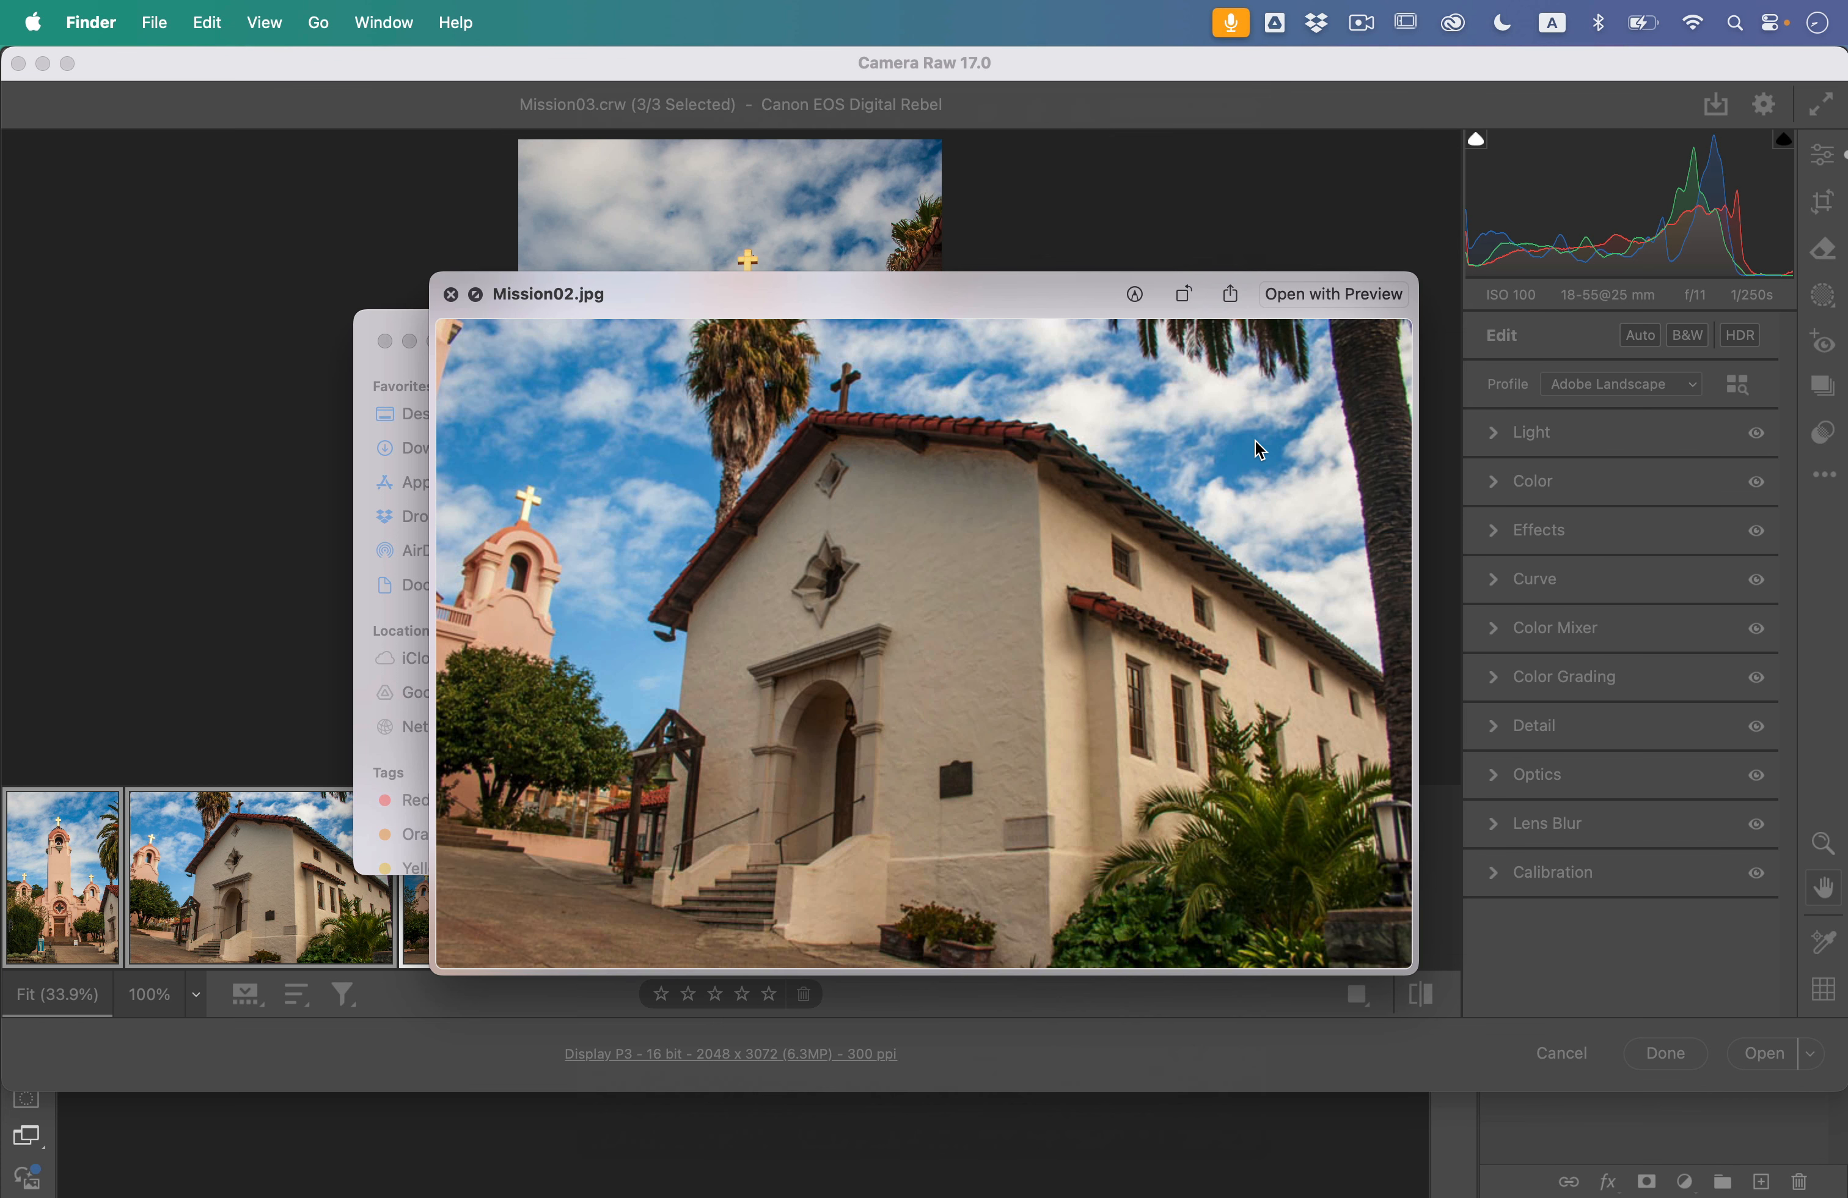
key(Left)
key(space)
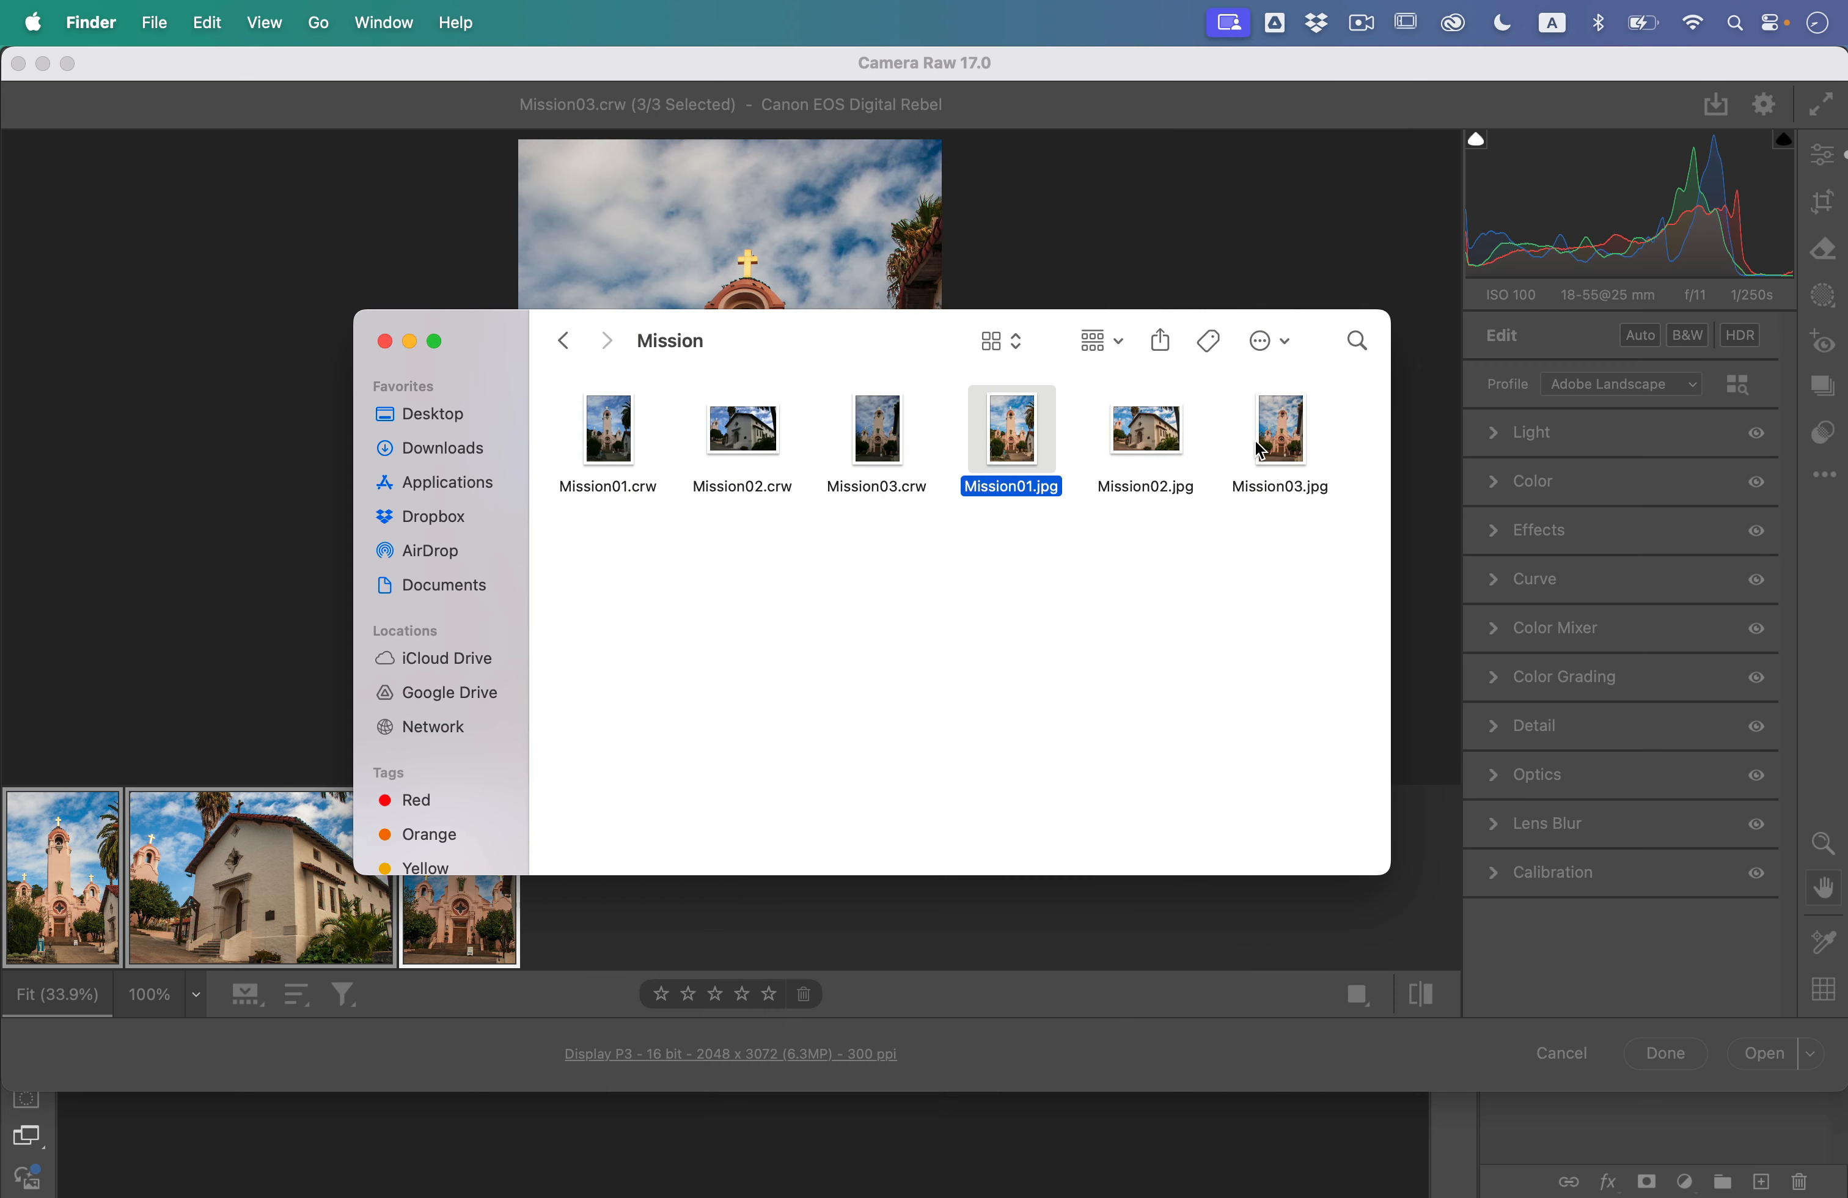
Step: Switch back to Camera Raw and select only Mission01.crw in the filmstrip
click(1246, 525)
click(1160, 186)
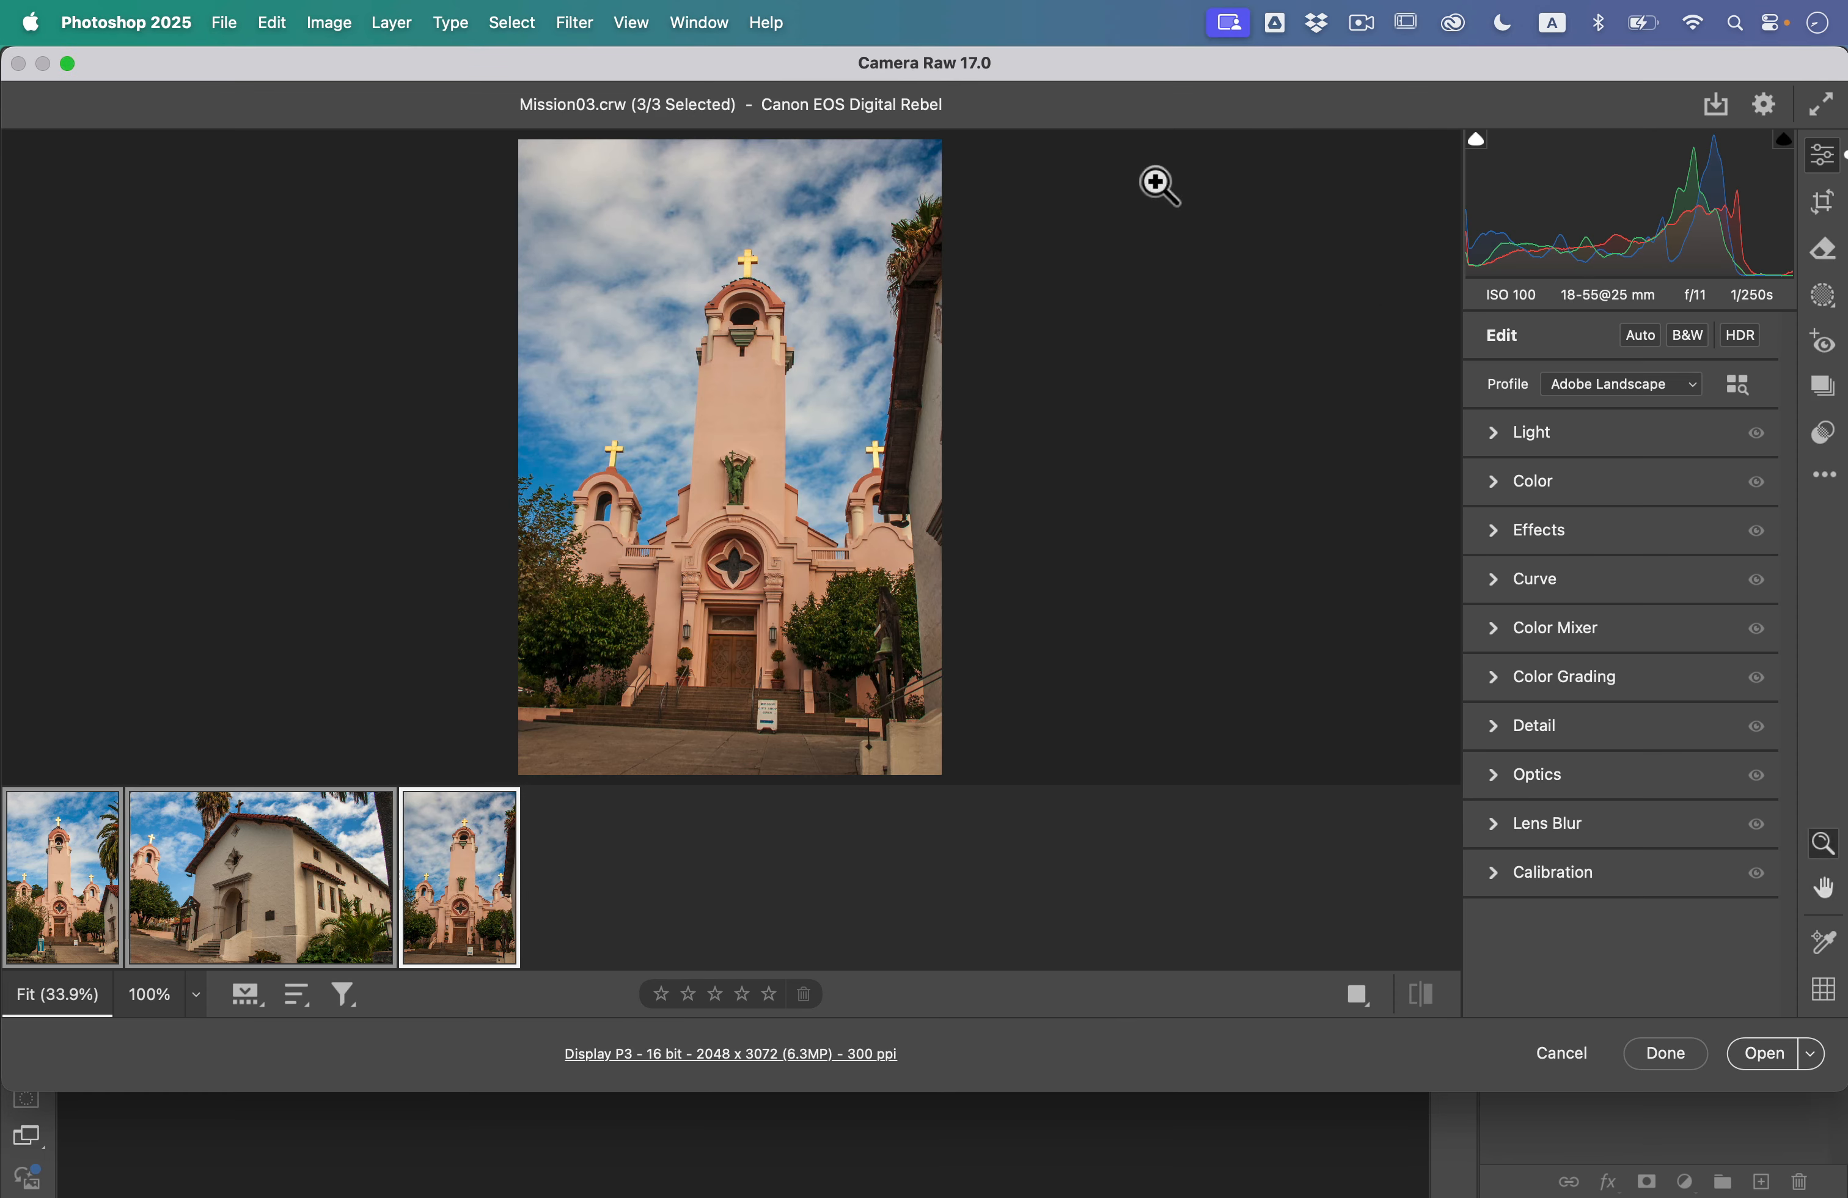
mouse_move(201, 866)
mouse_move(66, 921)
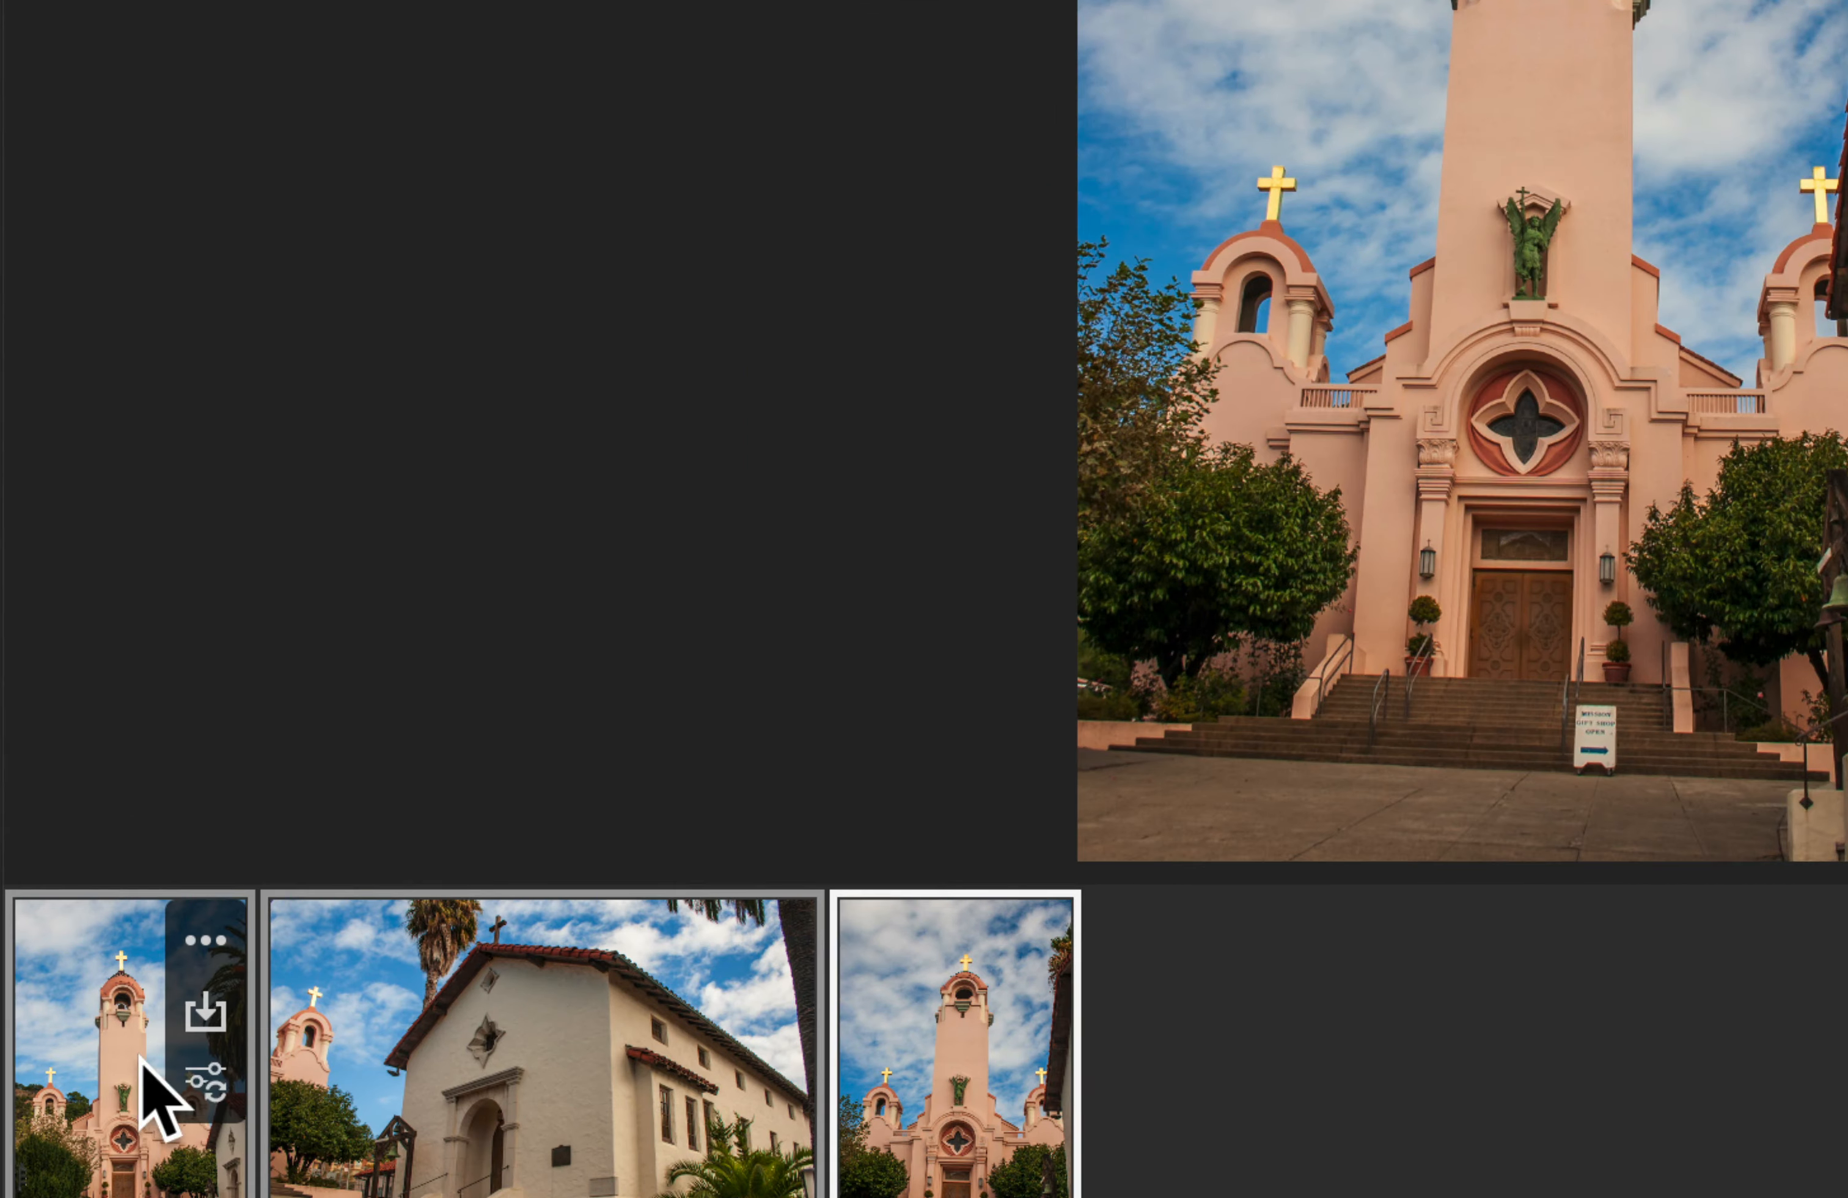
click(65, 869)
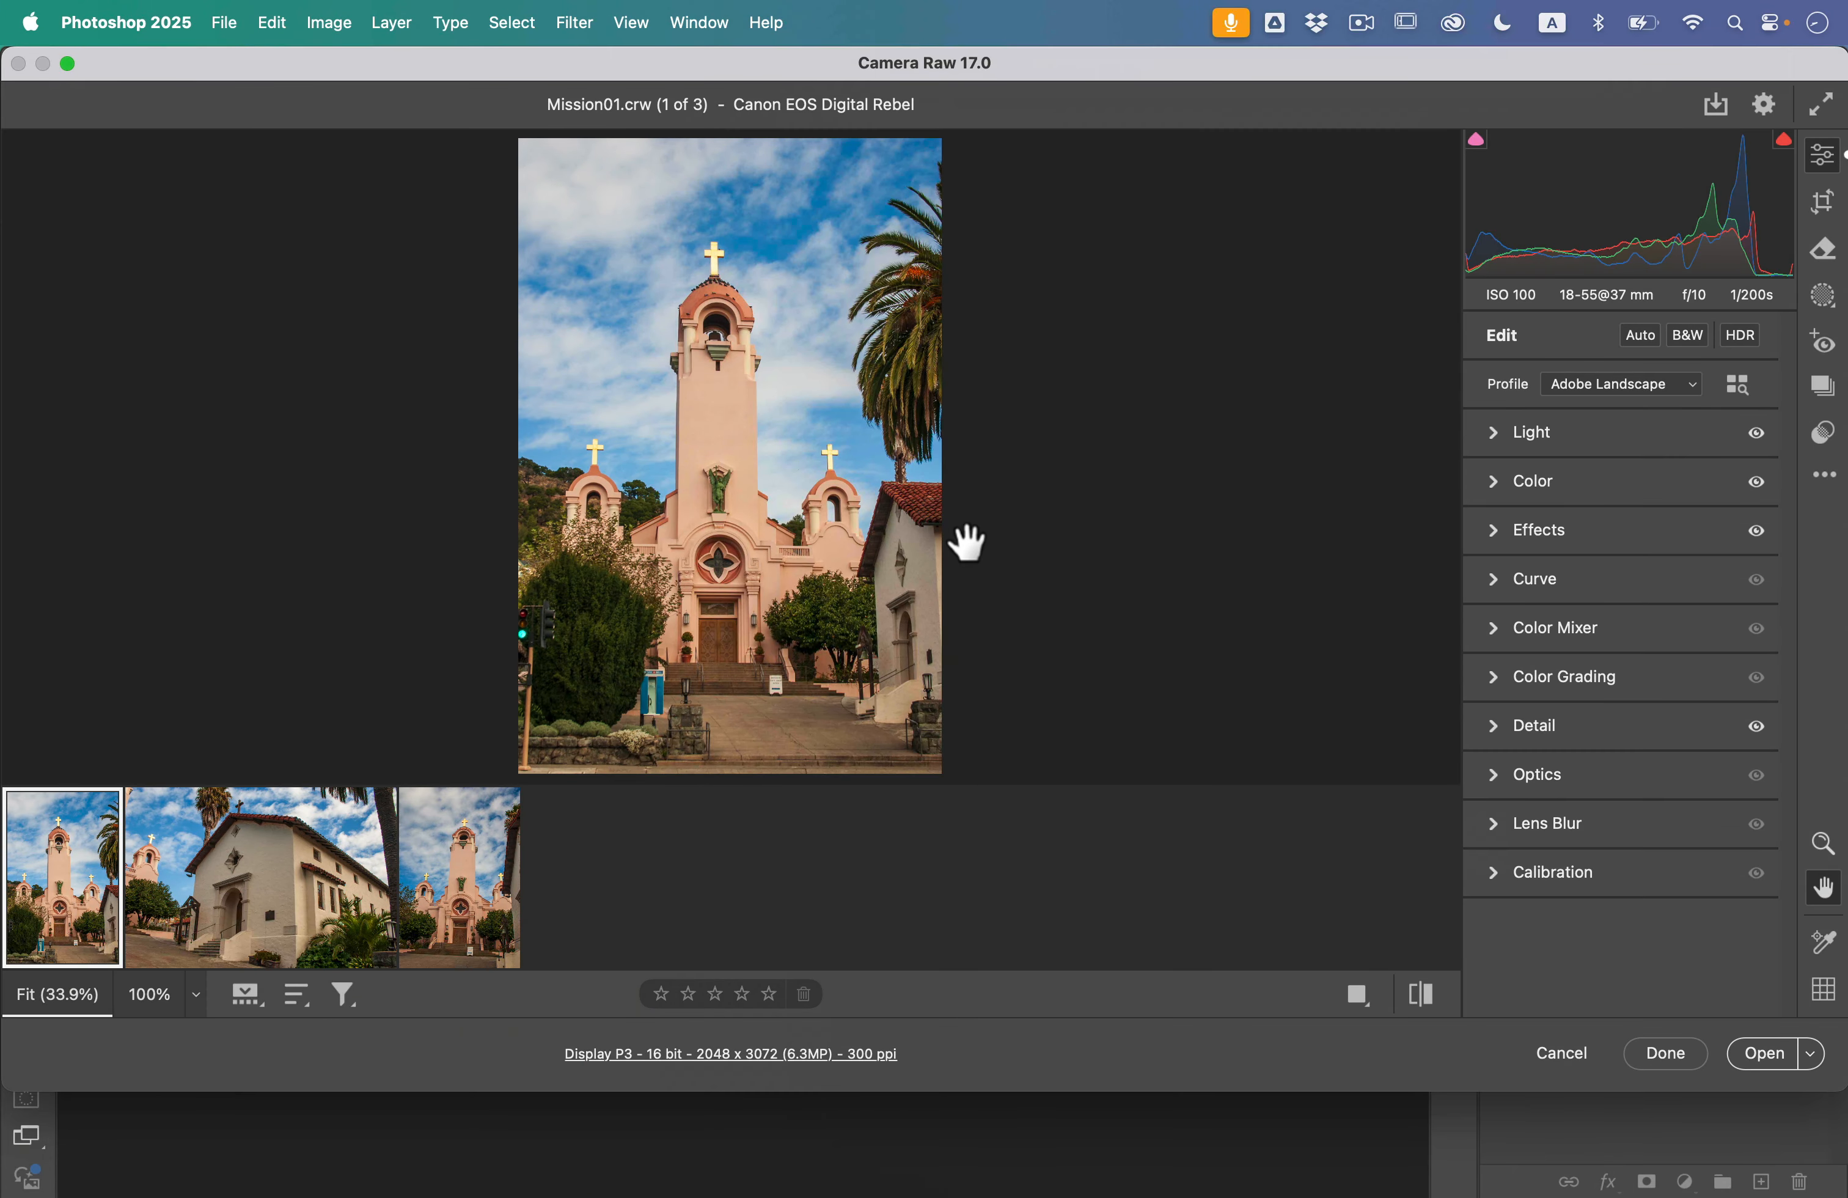
Step: Open Mission01.crw in Photoshop as a smart object
mouse_move(34, 873)
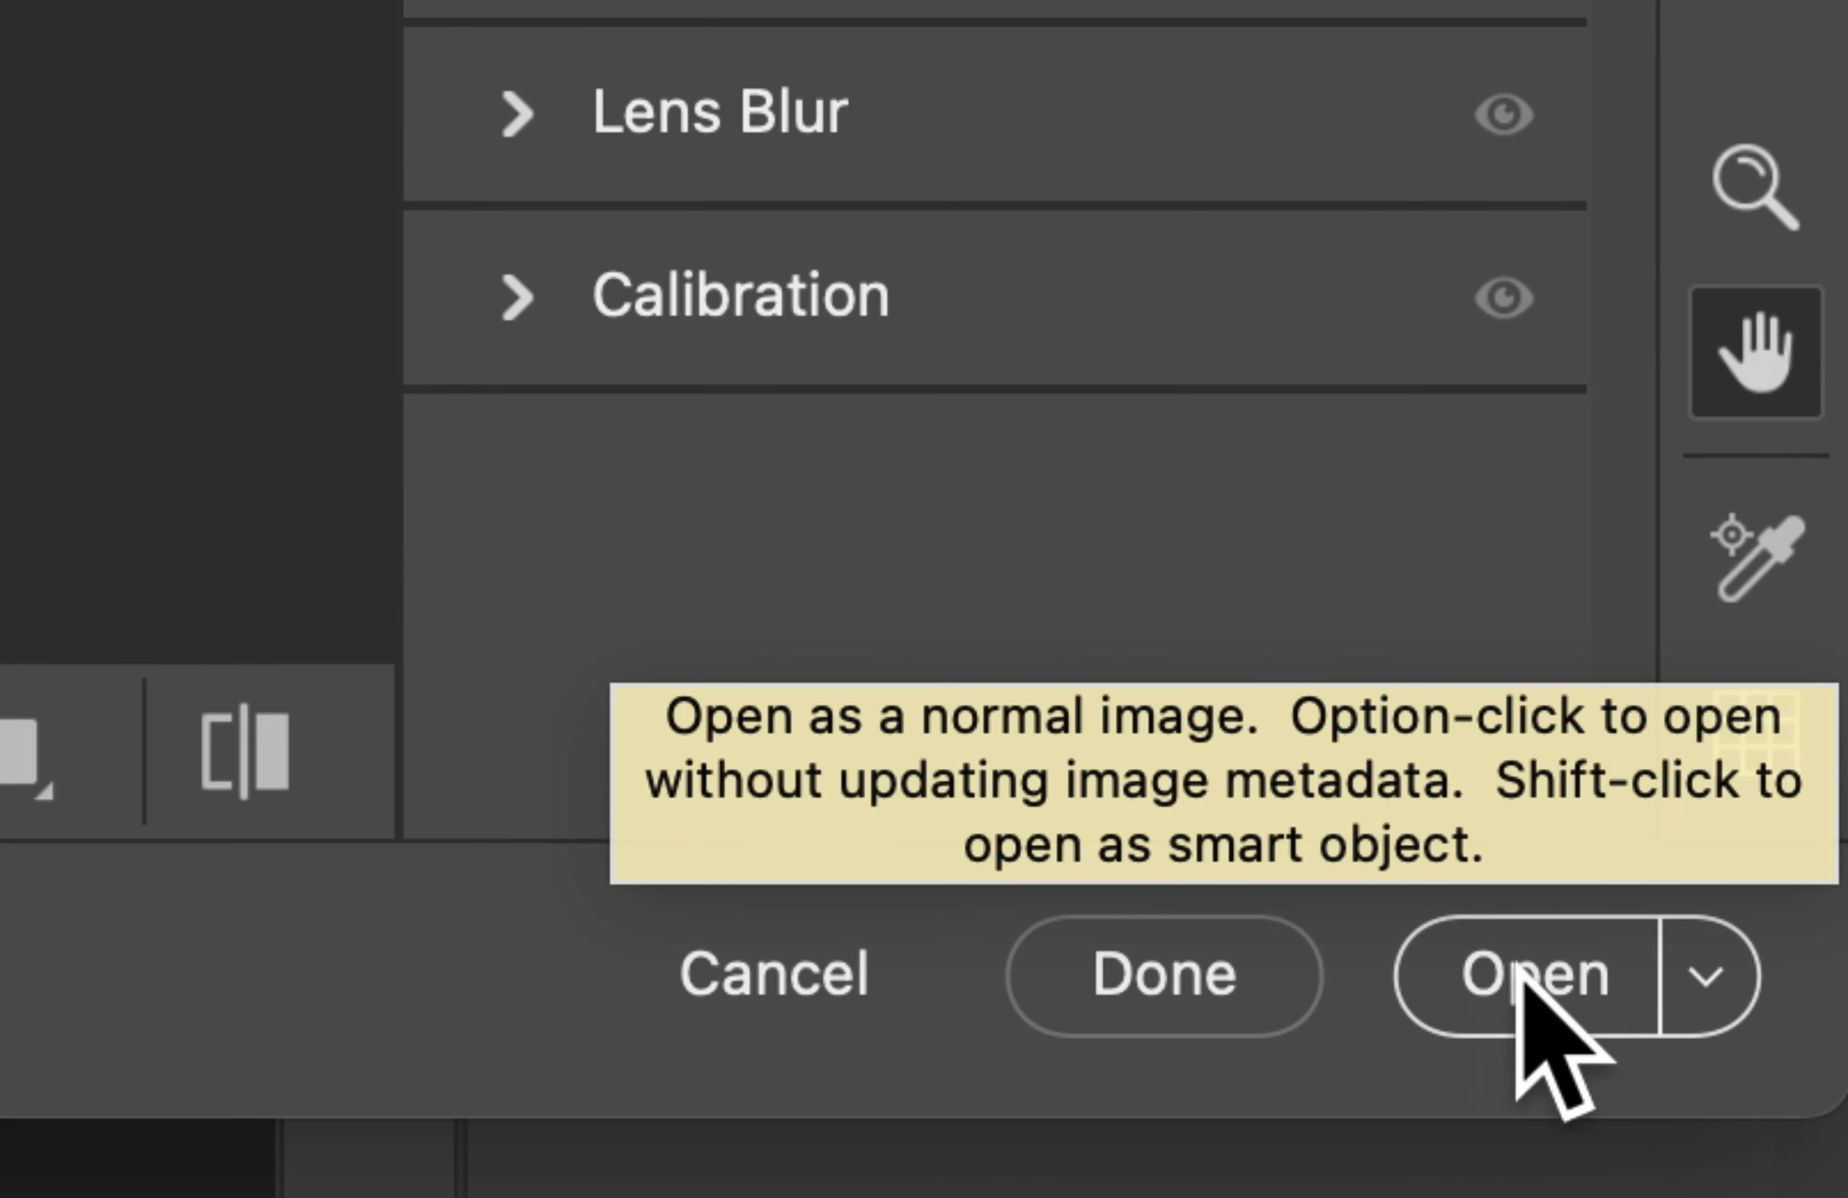
click(1706, 979)
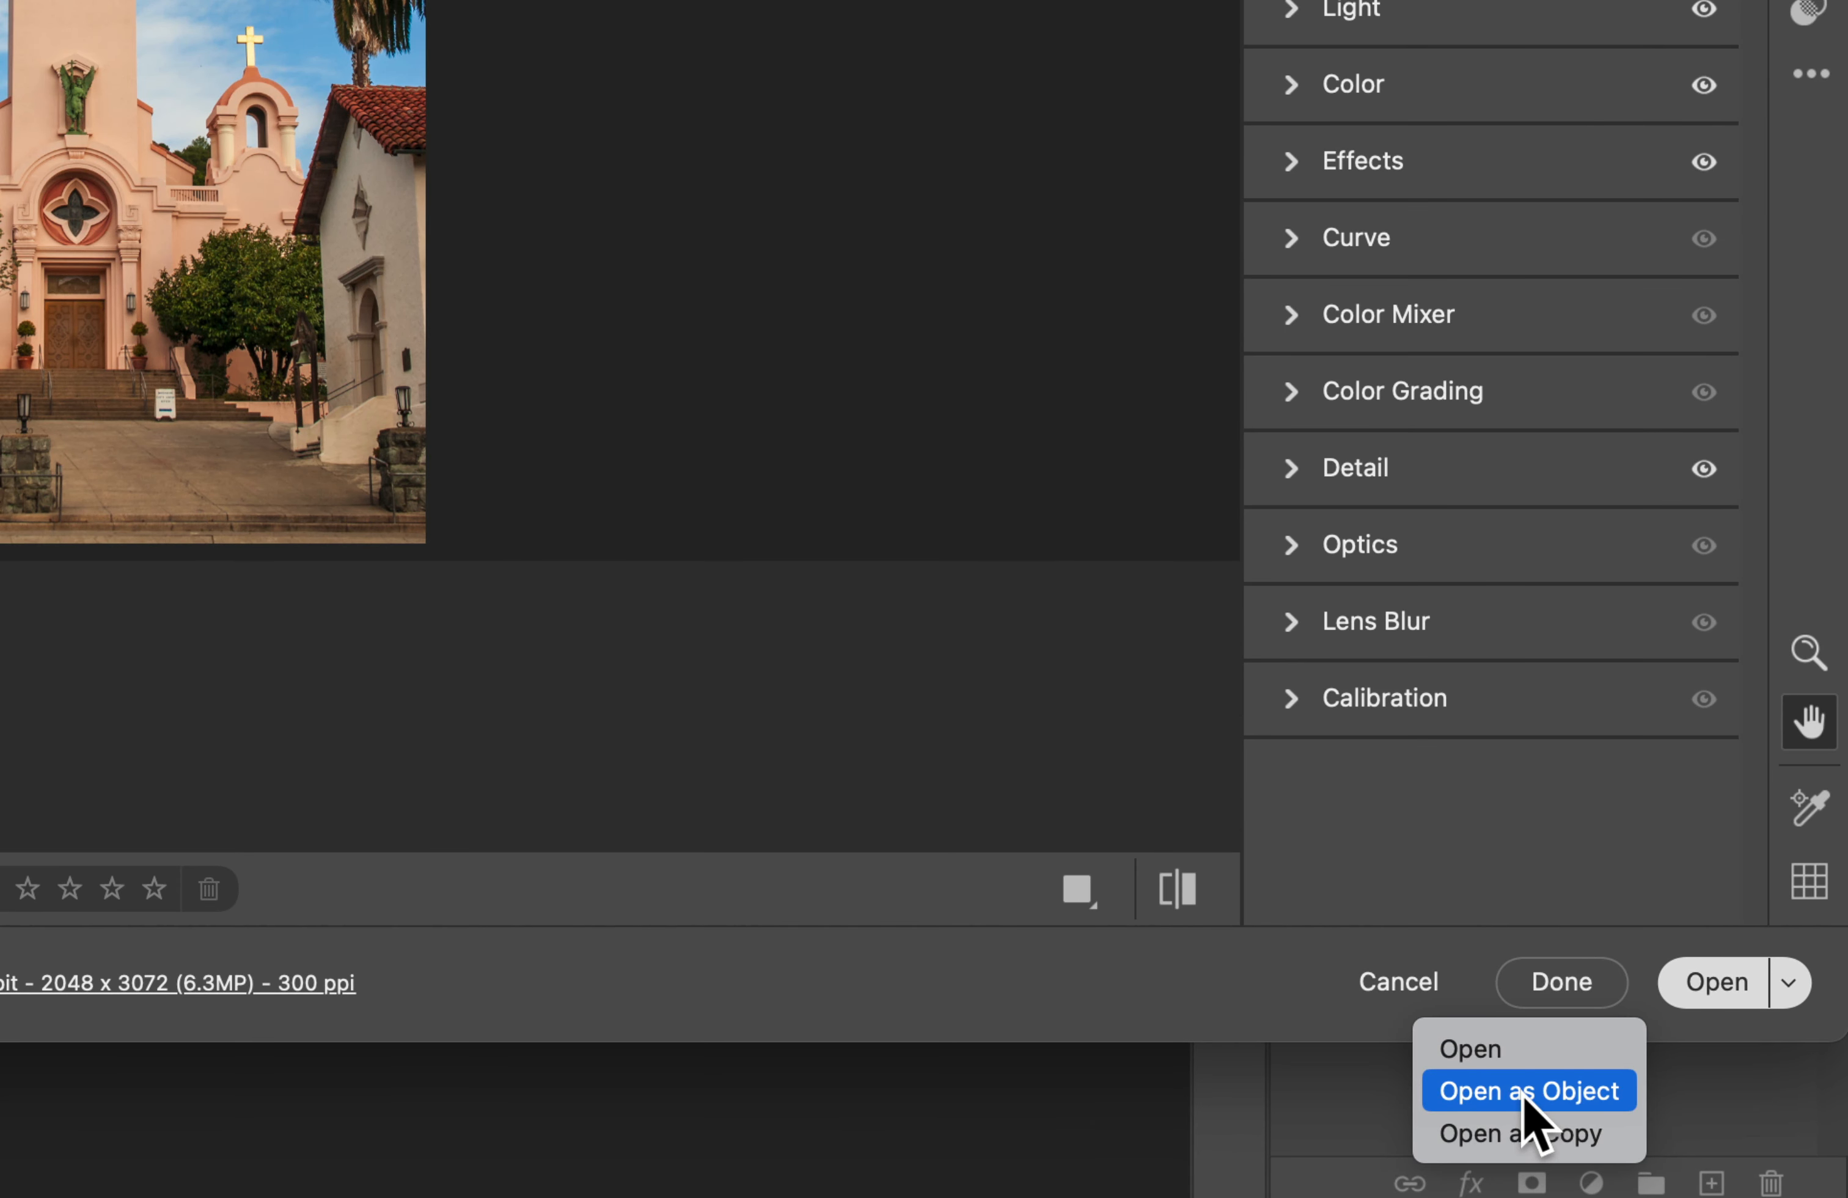
click(1526, 1098)
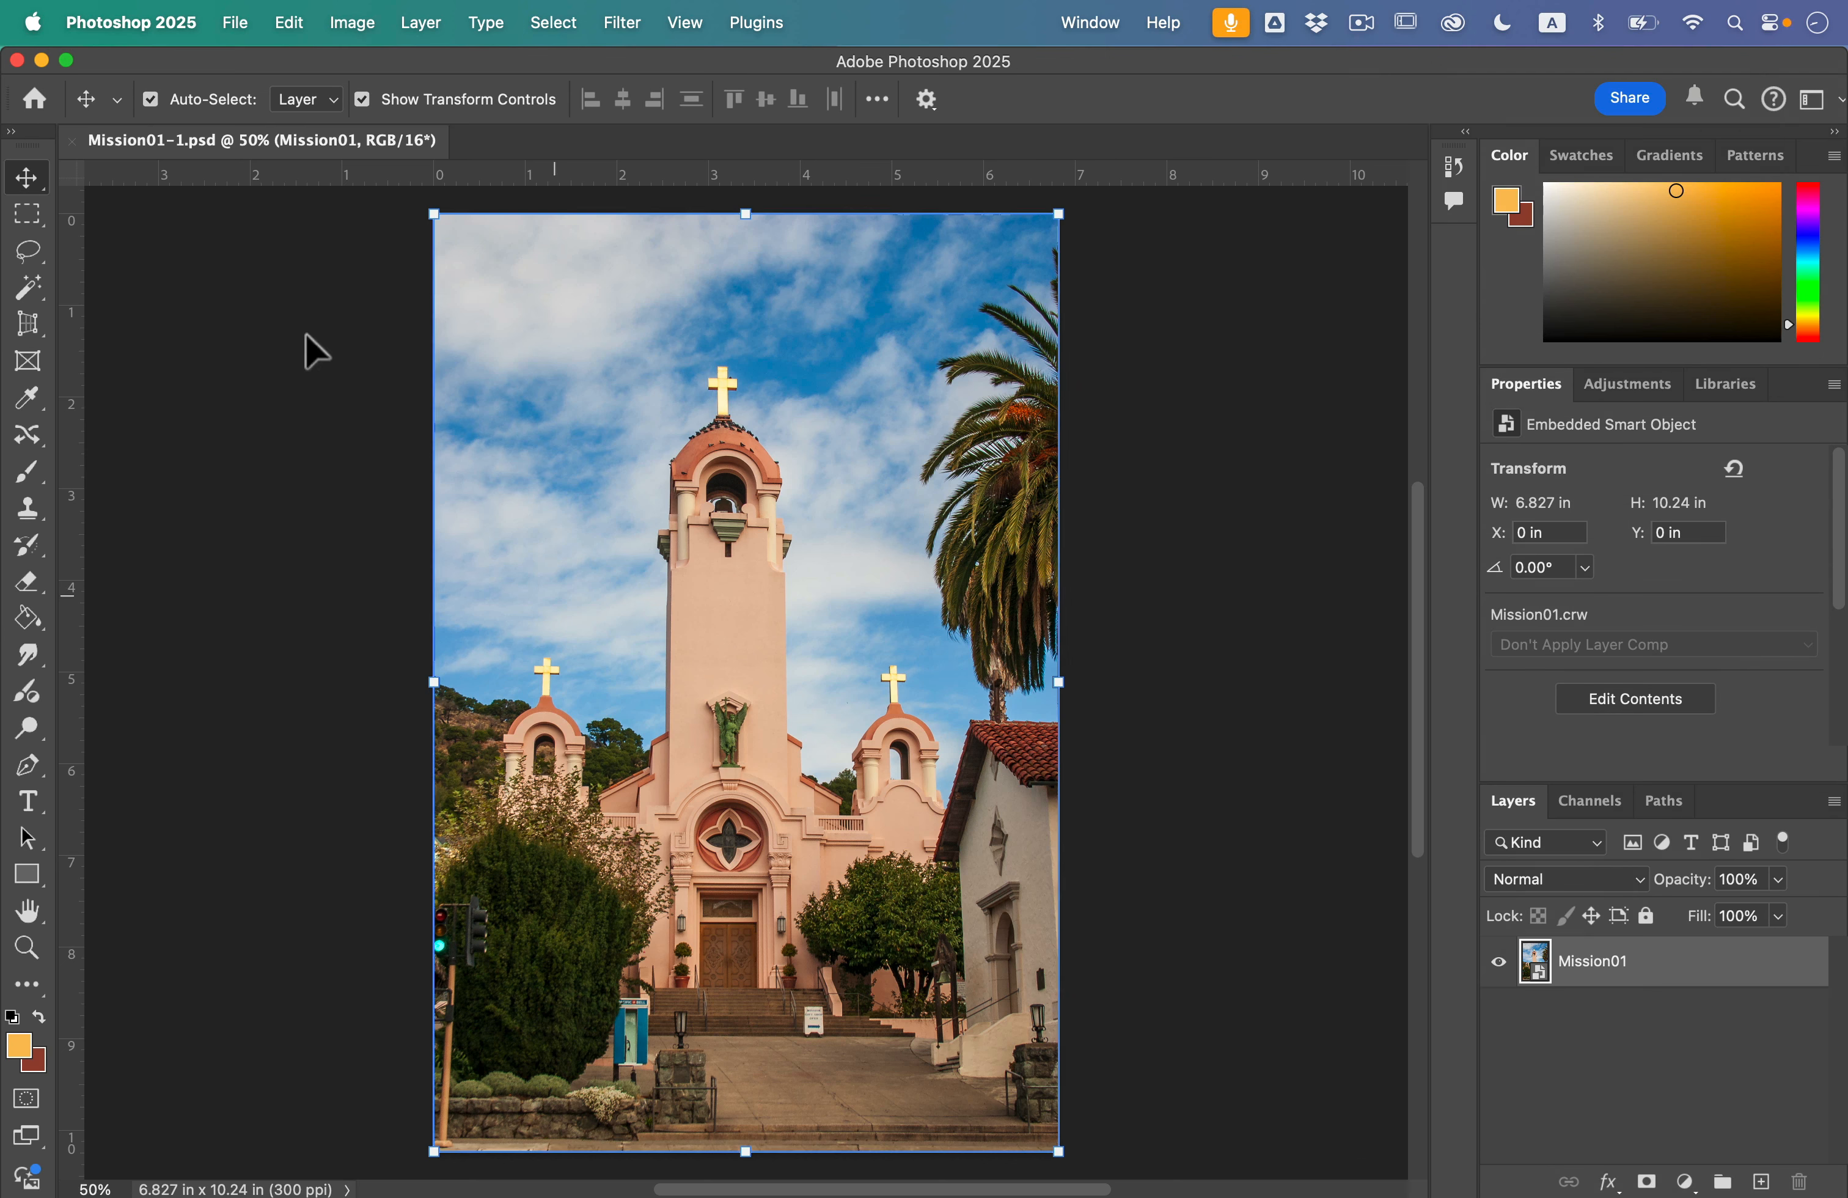
click(238, 29)
click(353, 297)
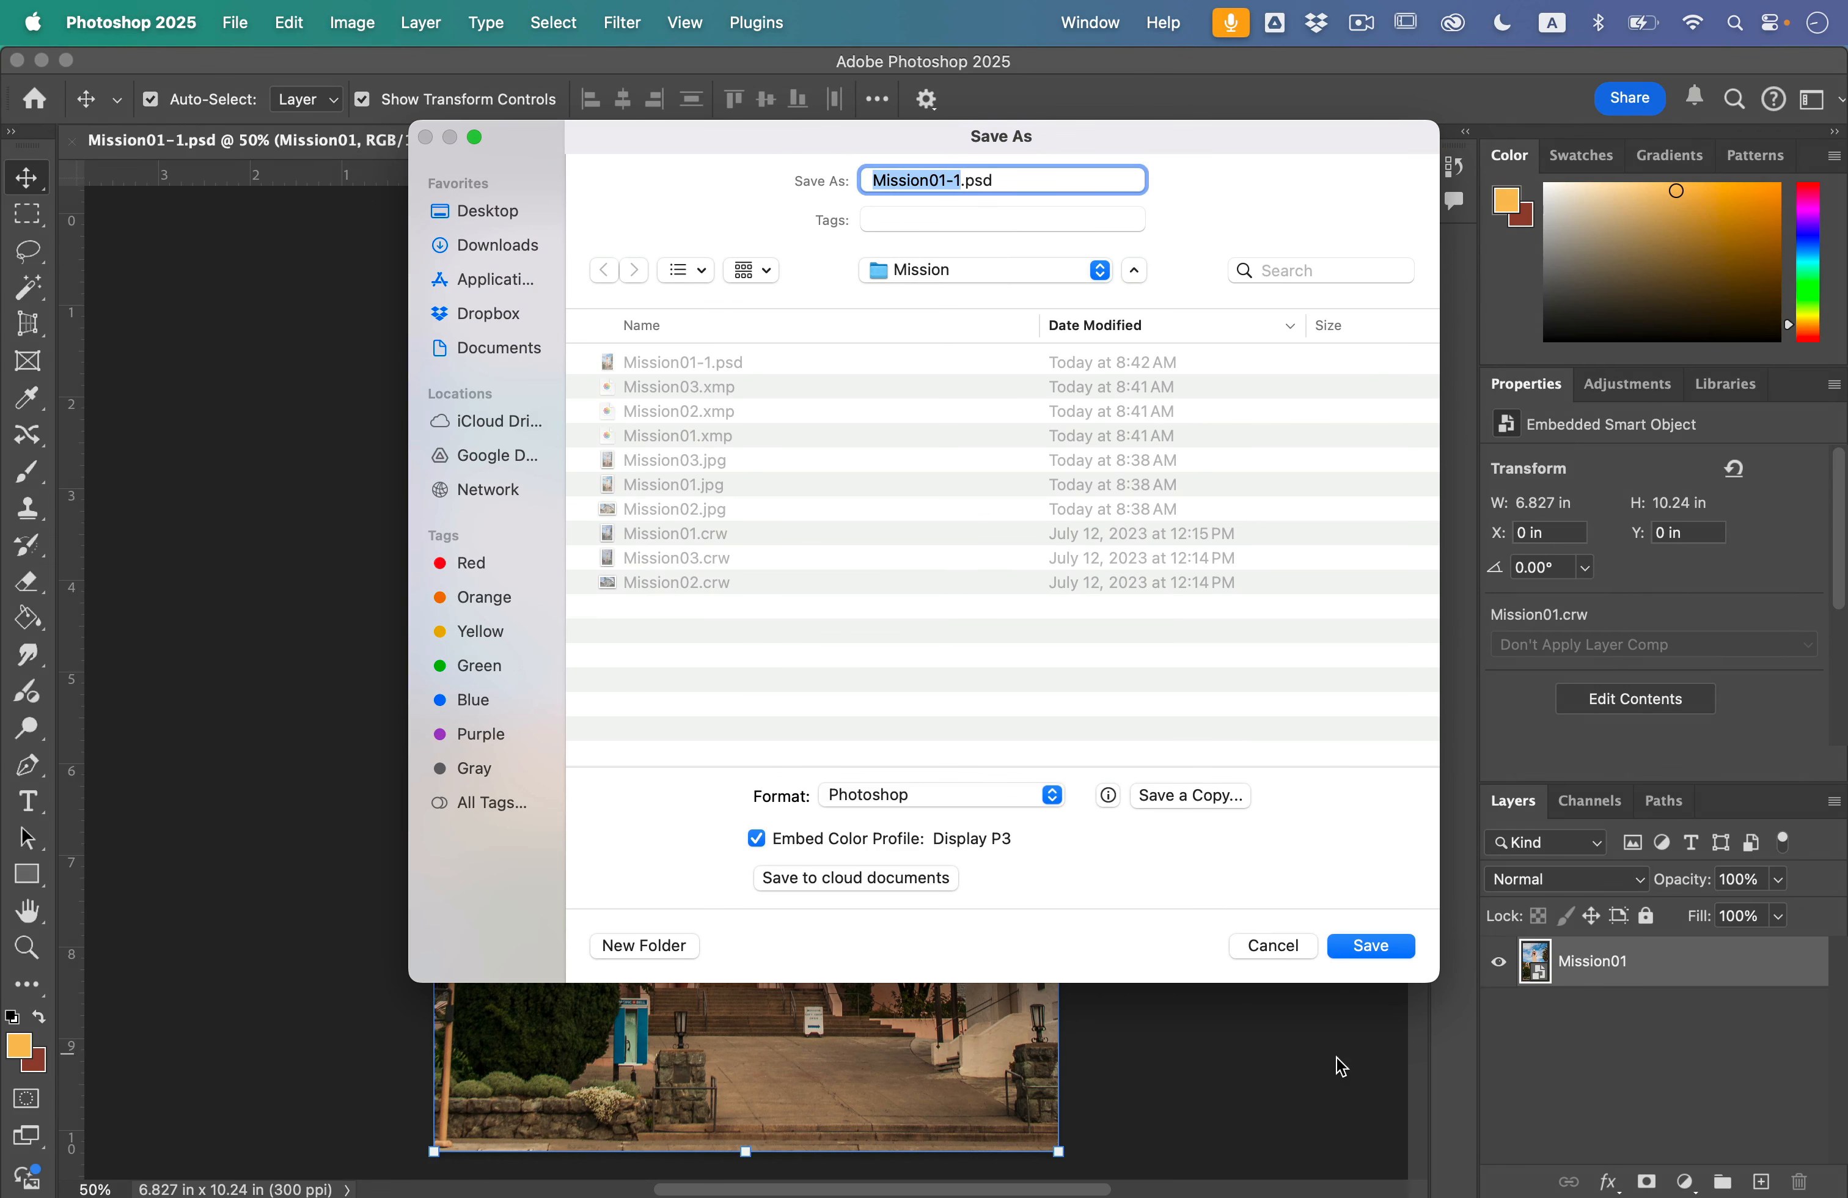
click(1270, 944)
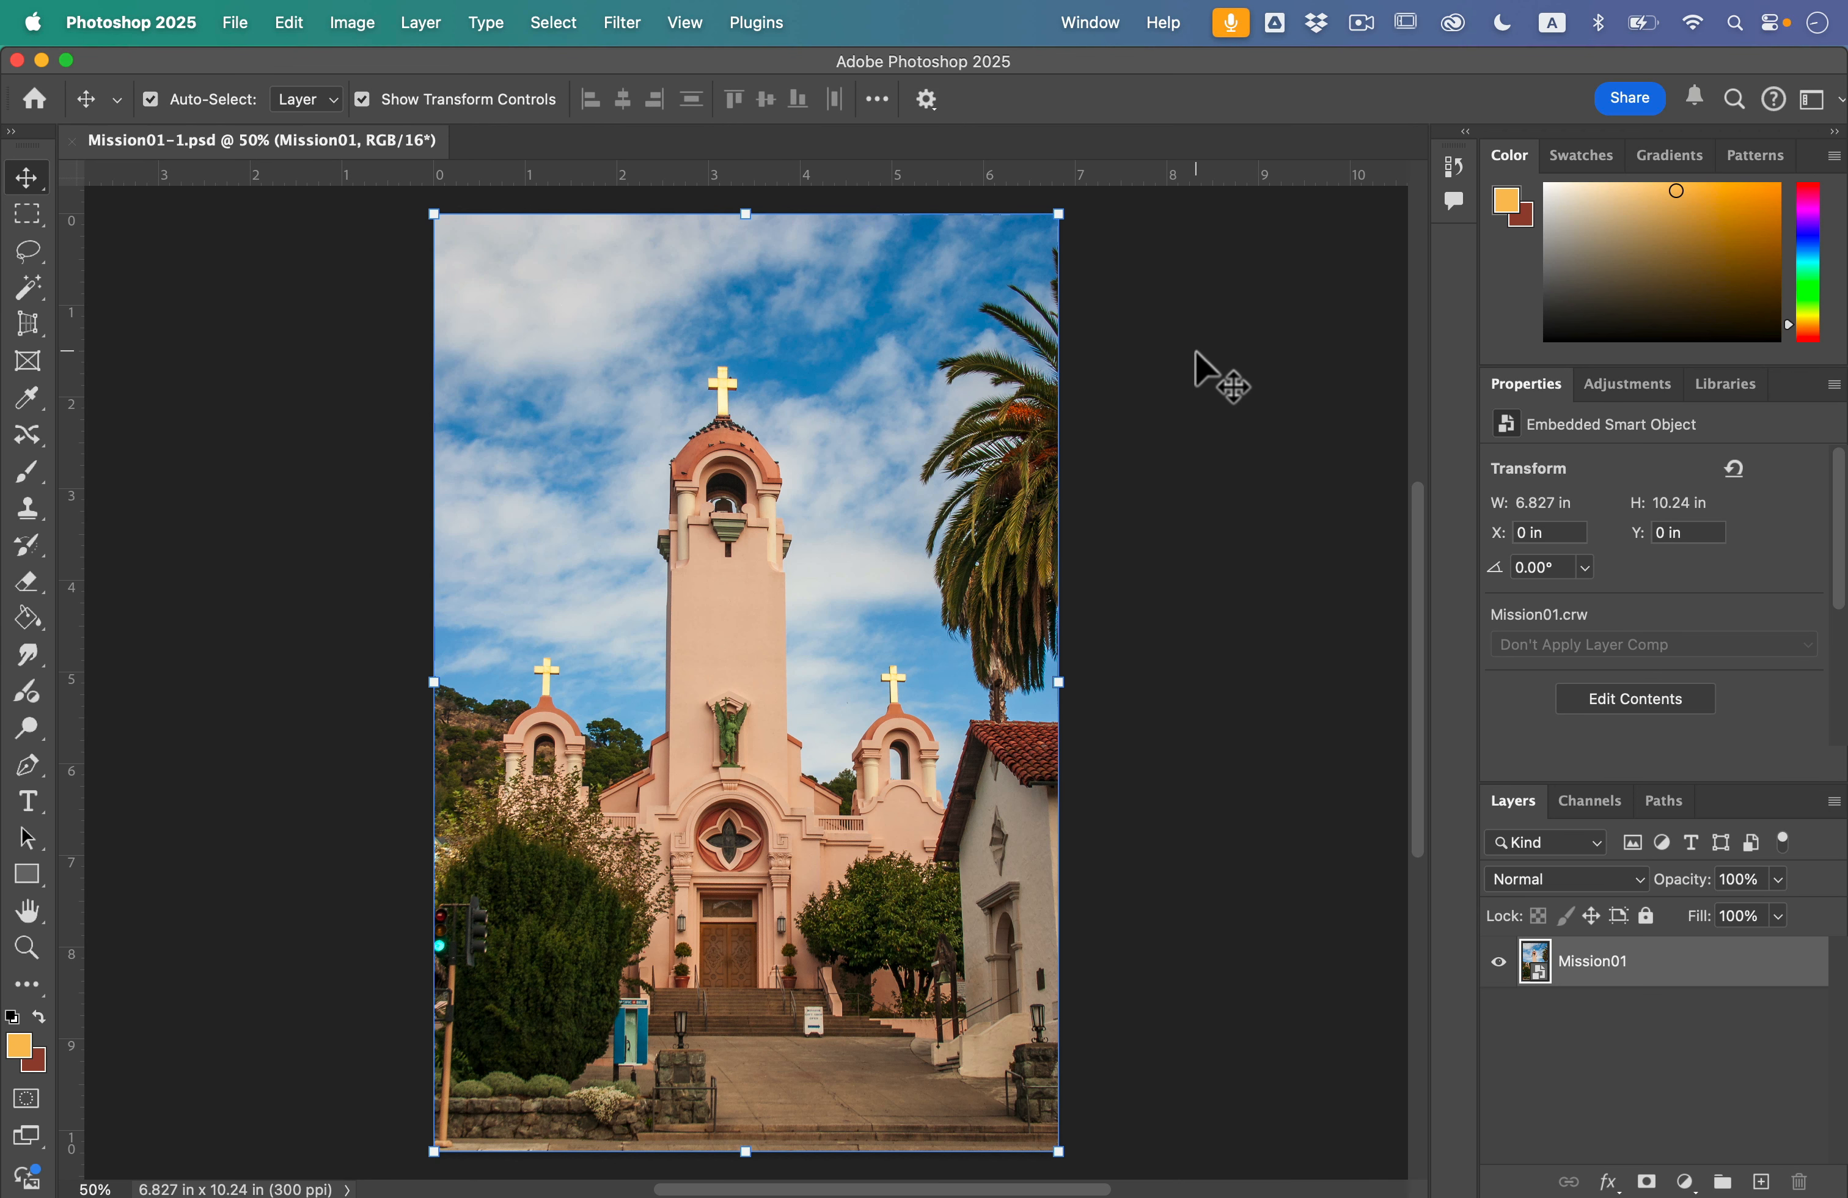
Step: Switch to the Finder window showing the Mission folder, go through its three XMP files, and preview Mission01.xmp before closing the preview and deselecting it
key(ctrl+Up)
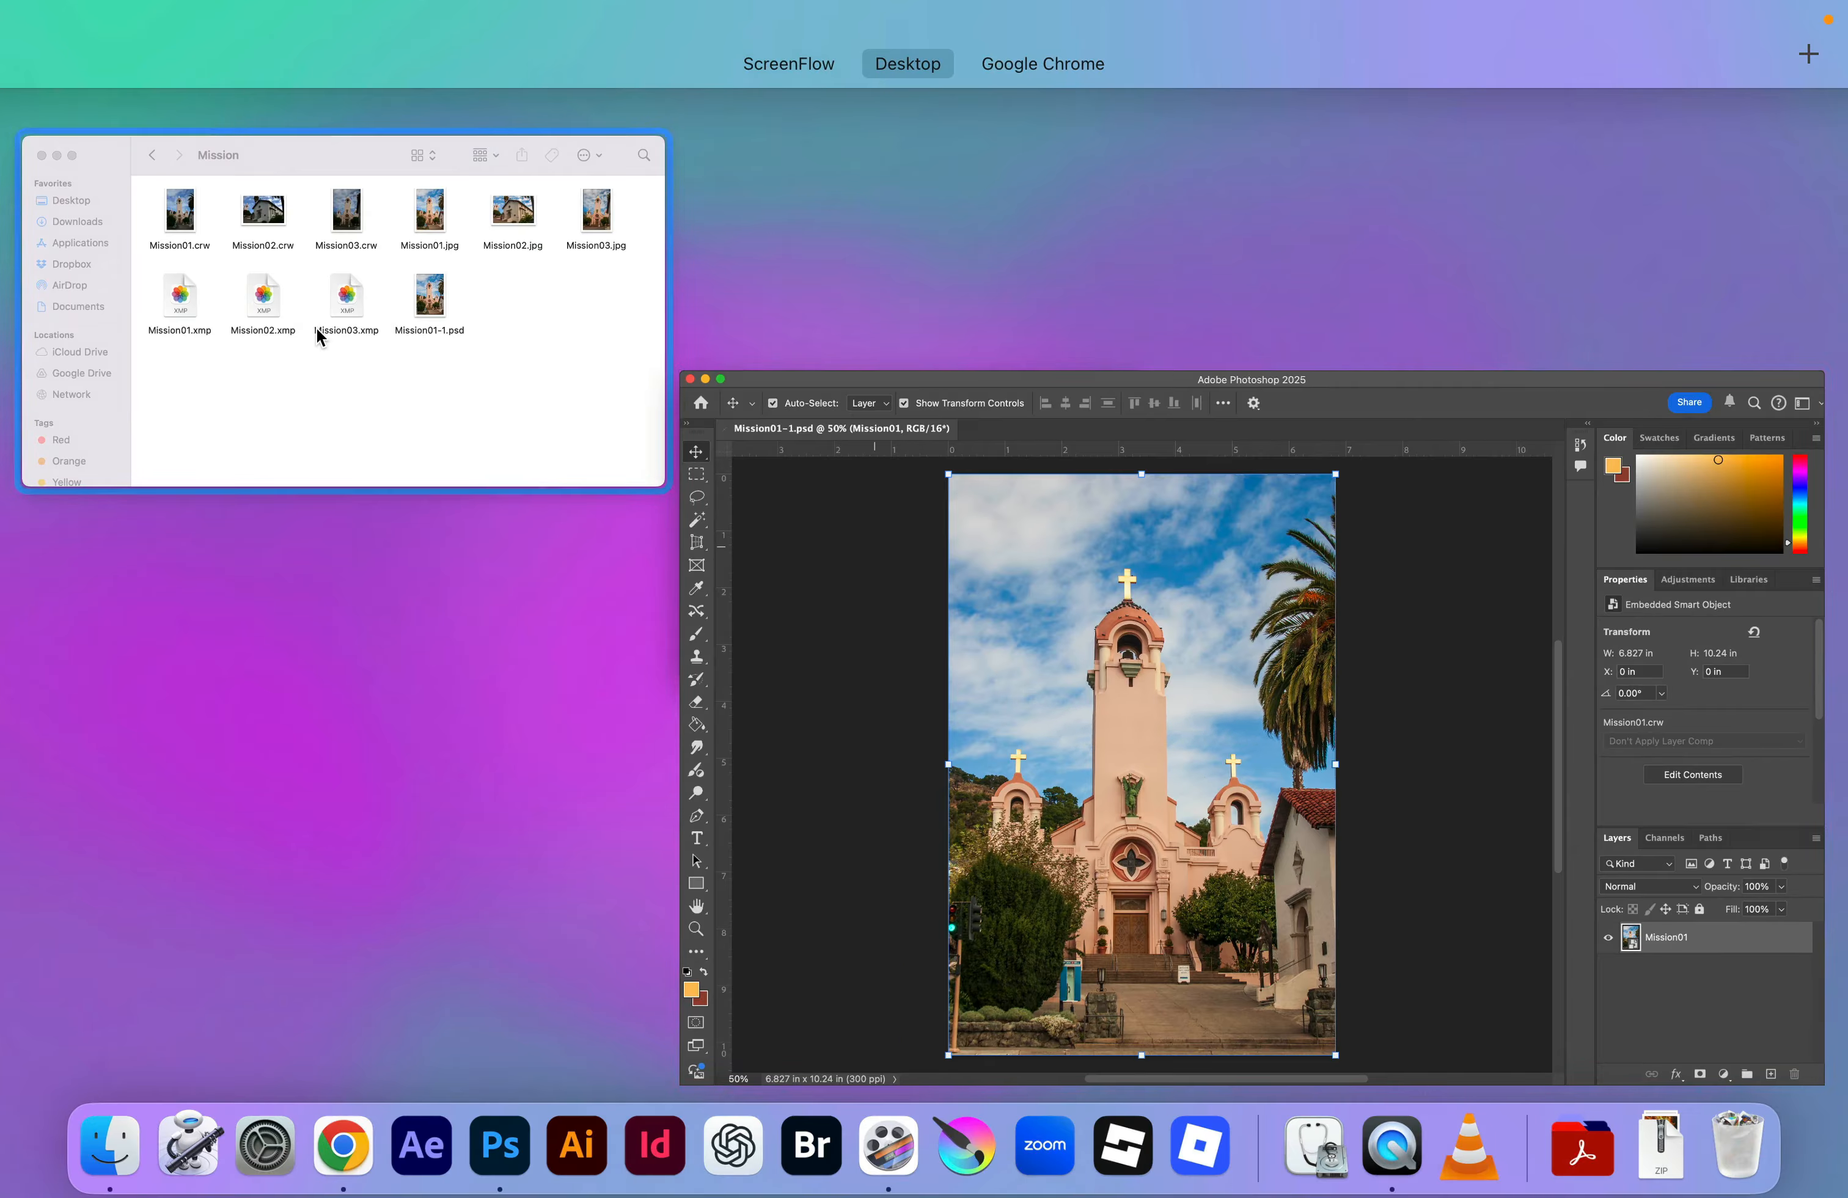
click(317, 330)
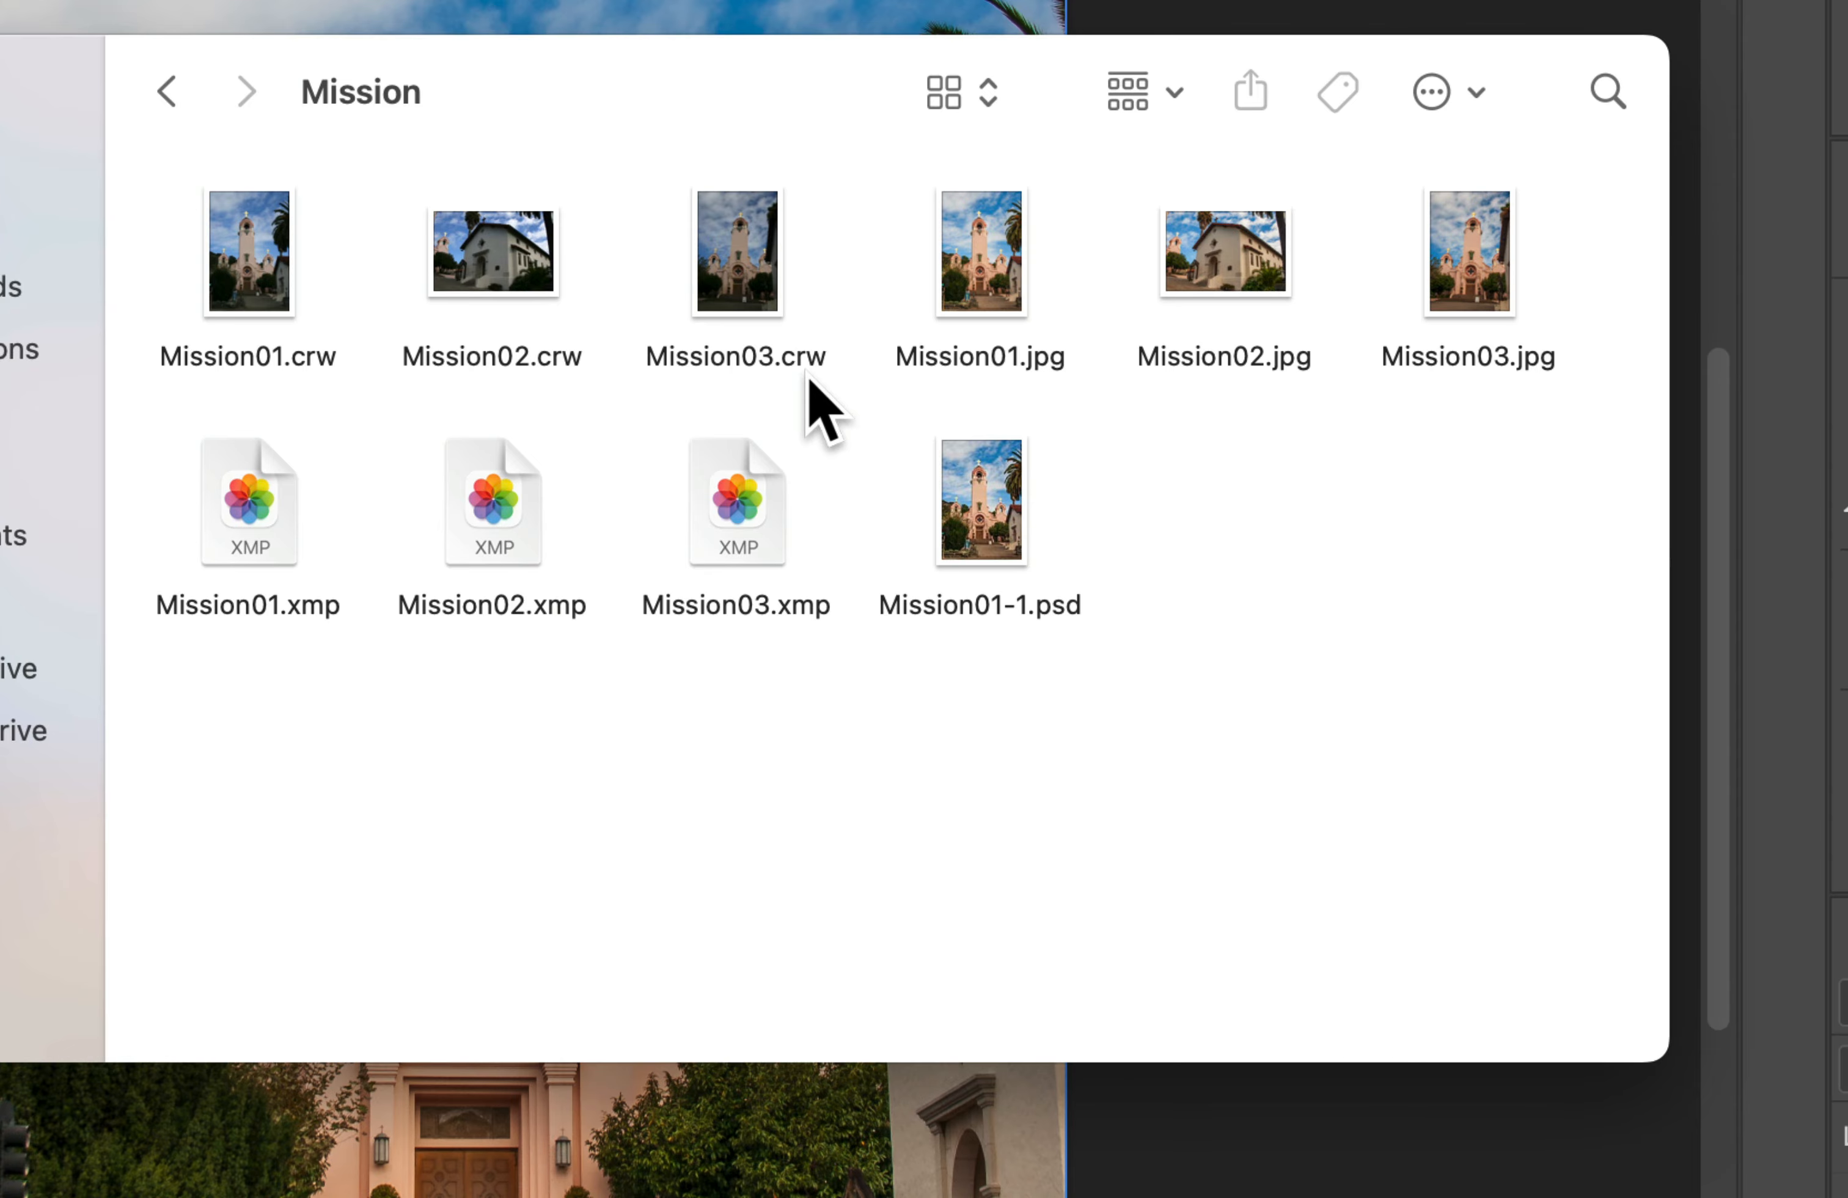
click(762, 521)
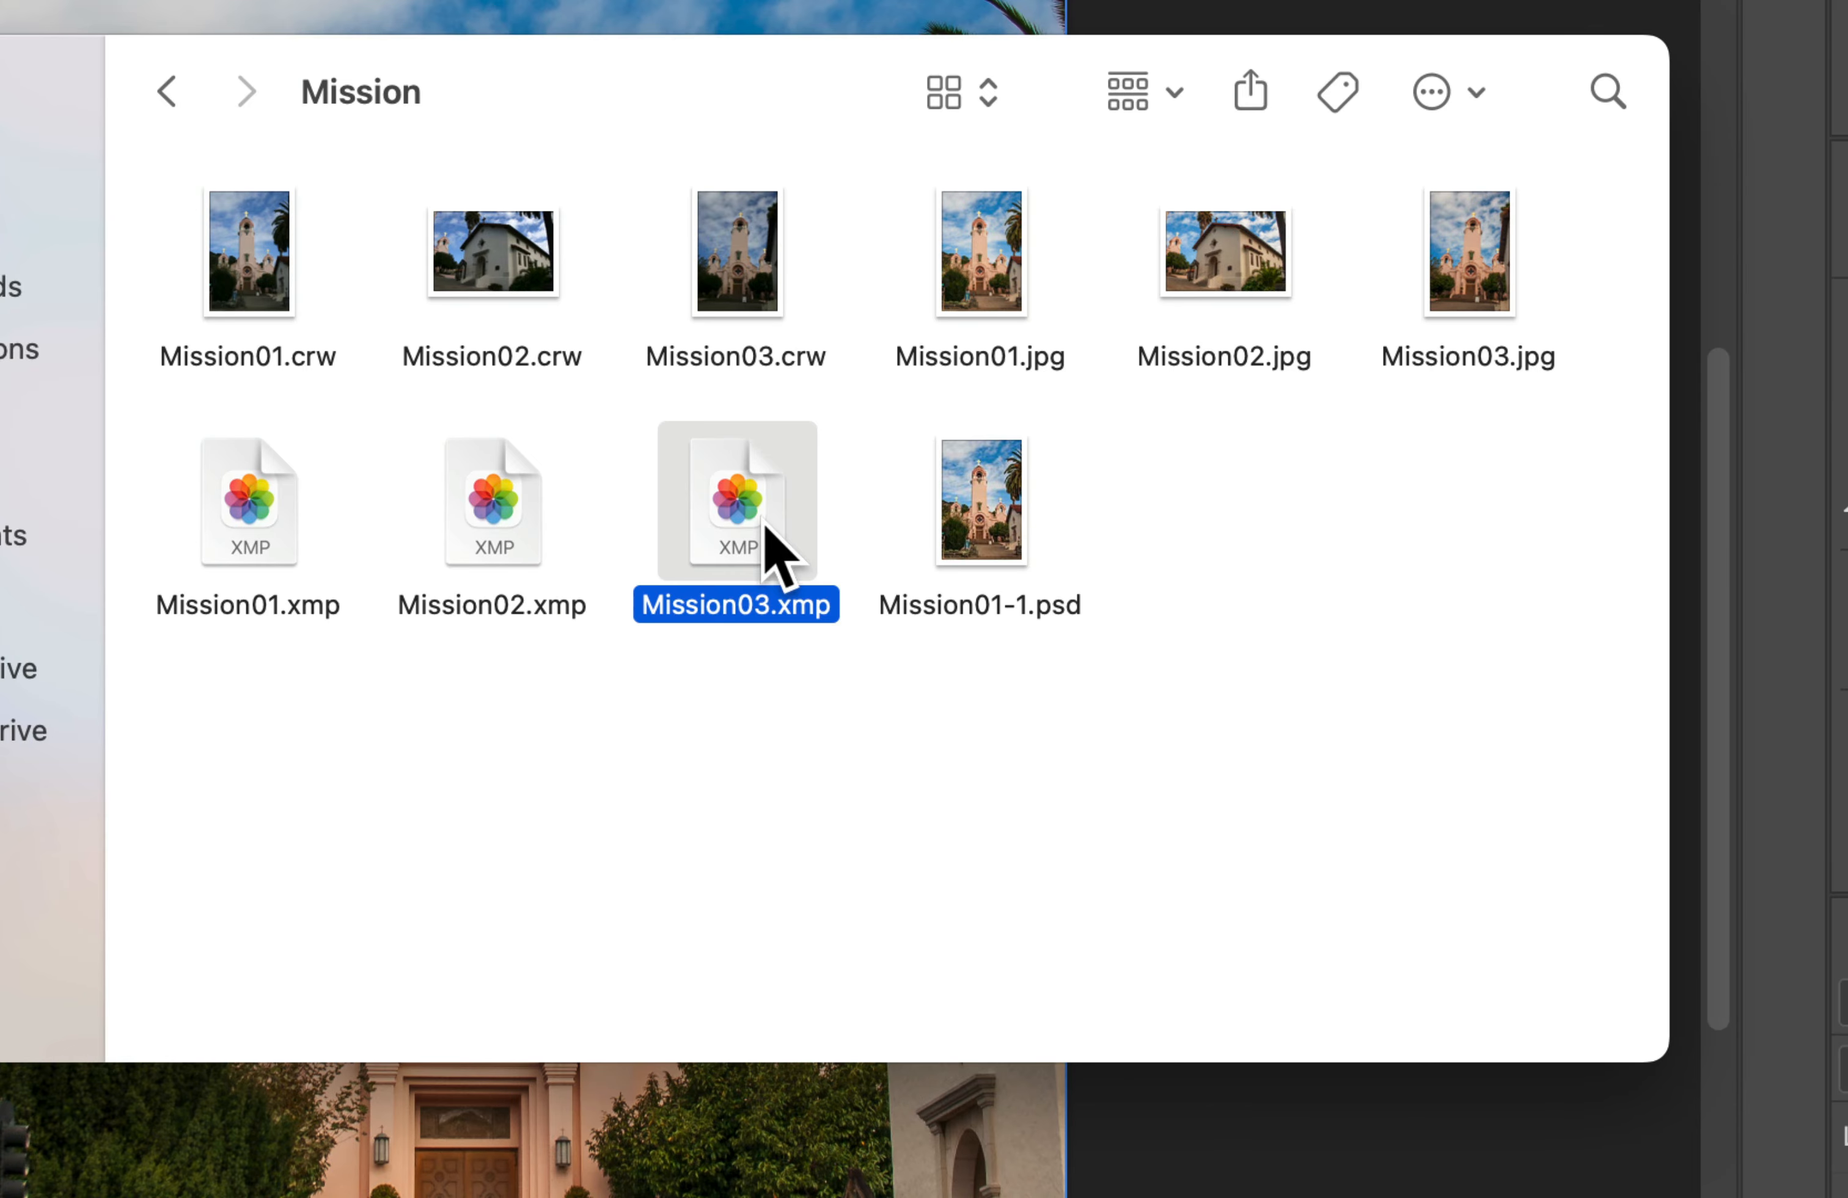
click(516, 537)
click(311, 529)
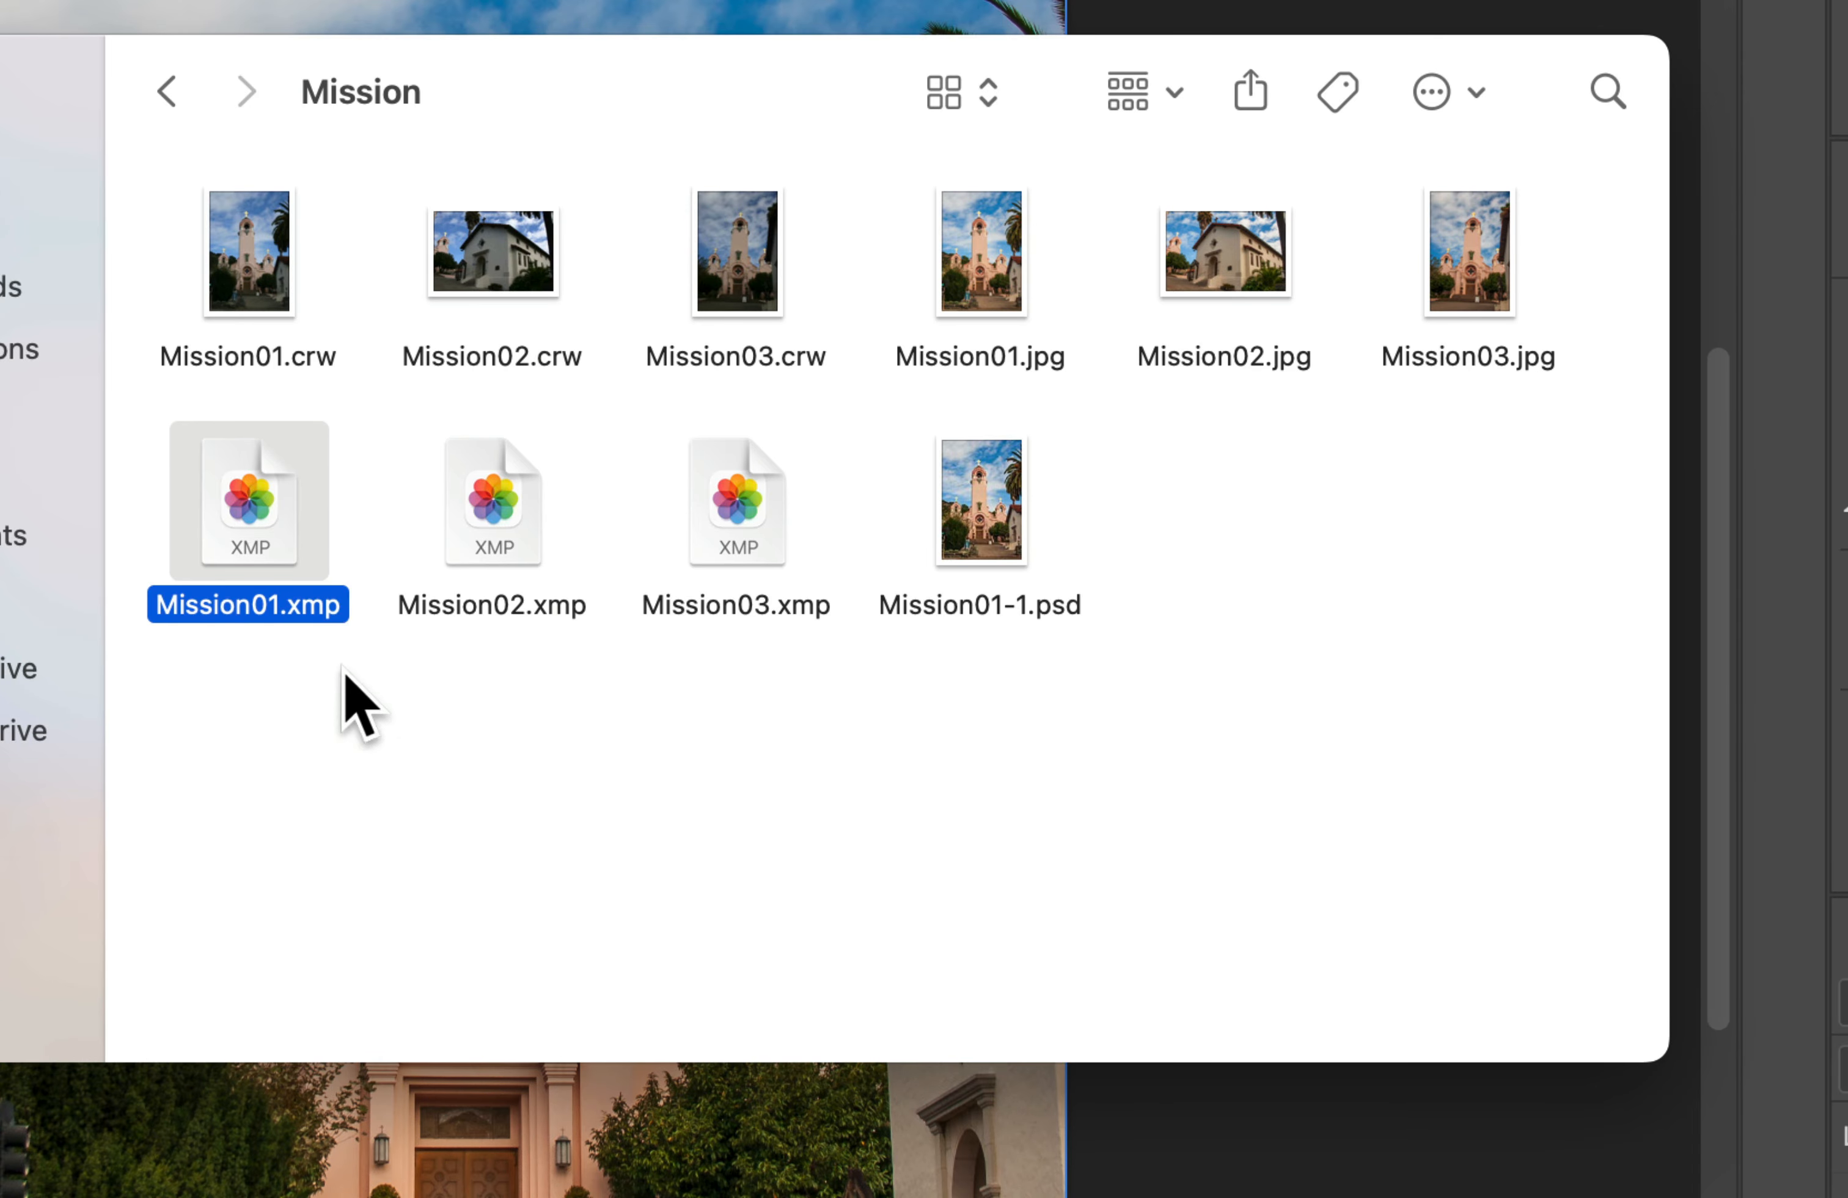
key(space)
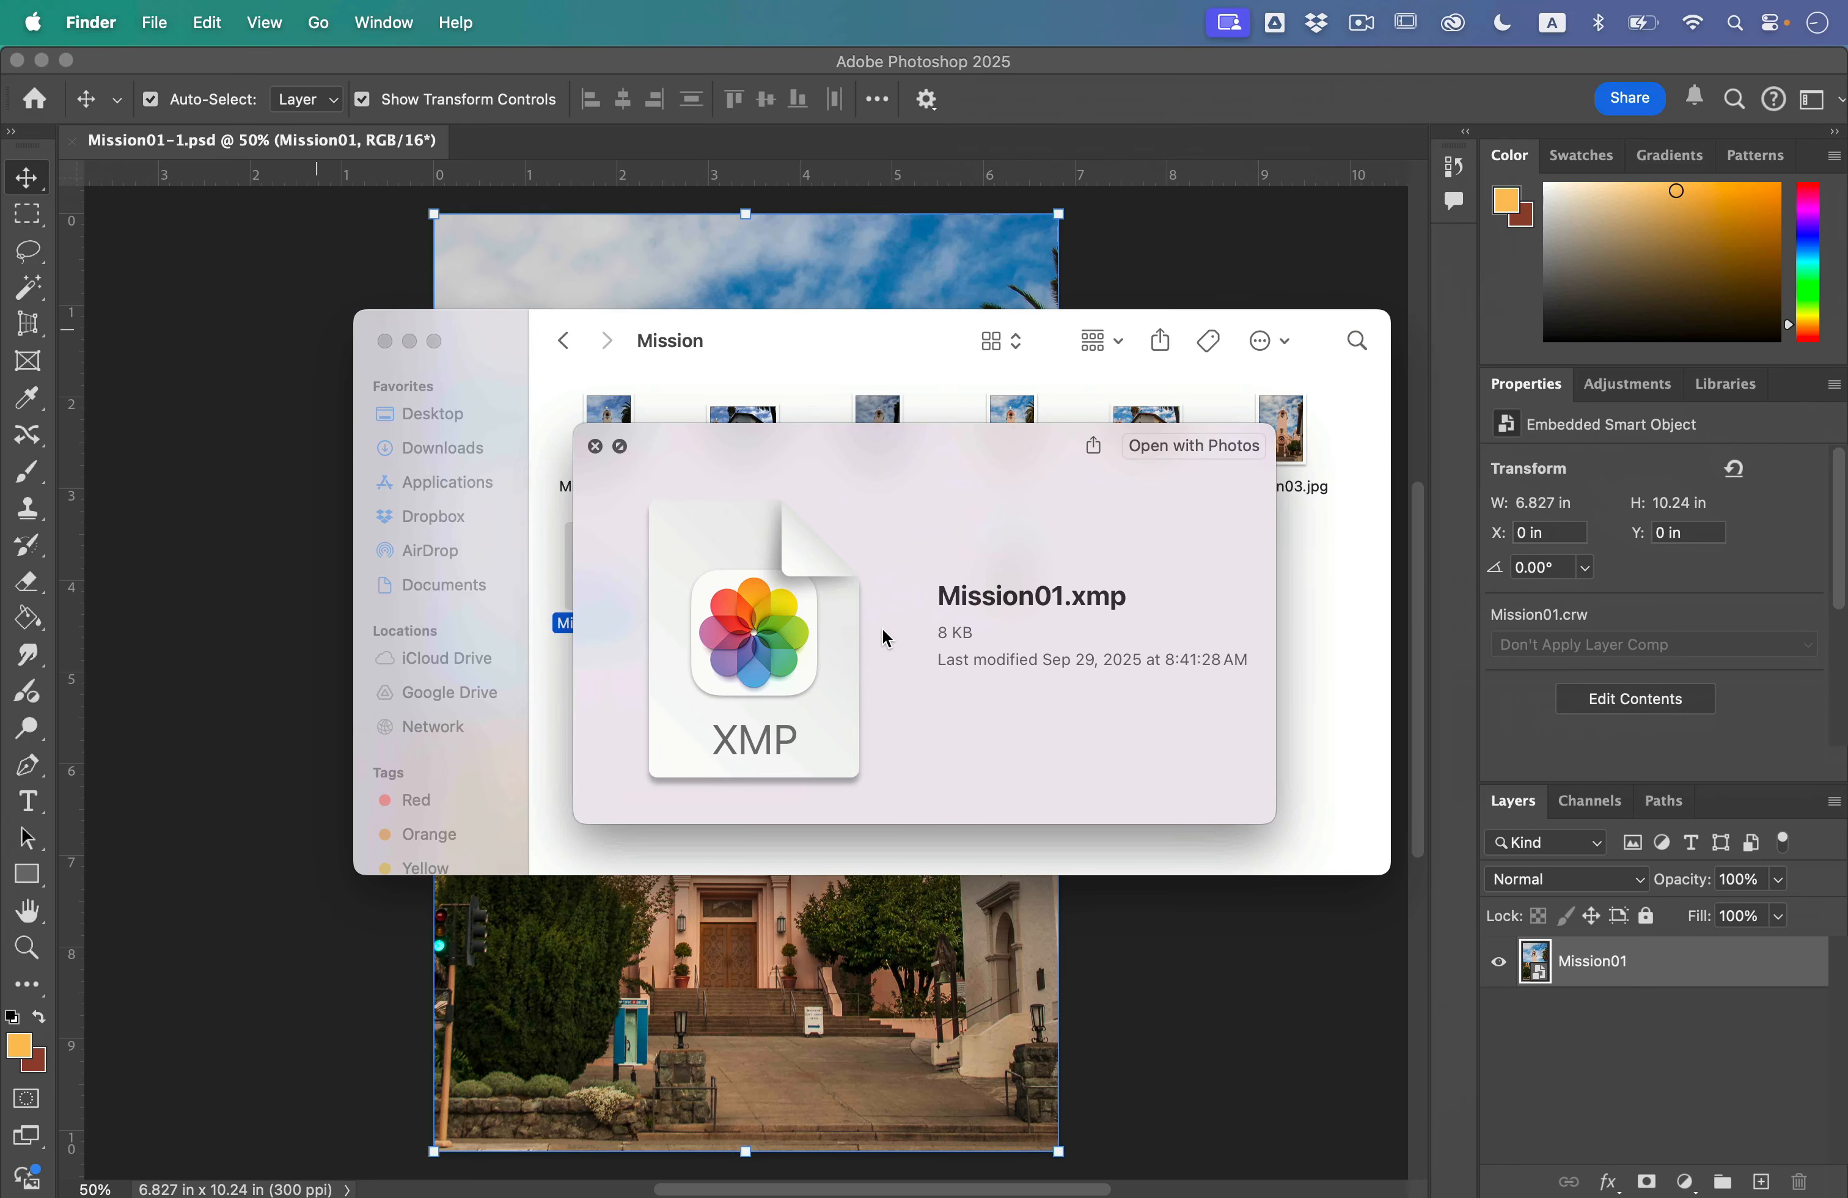
key(space)
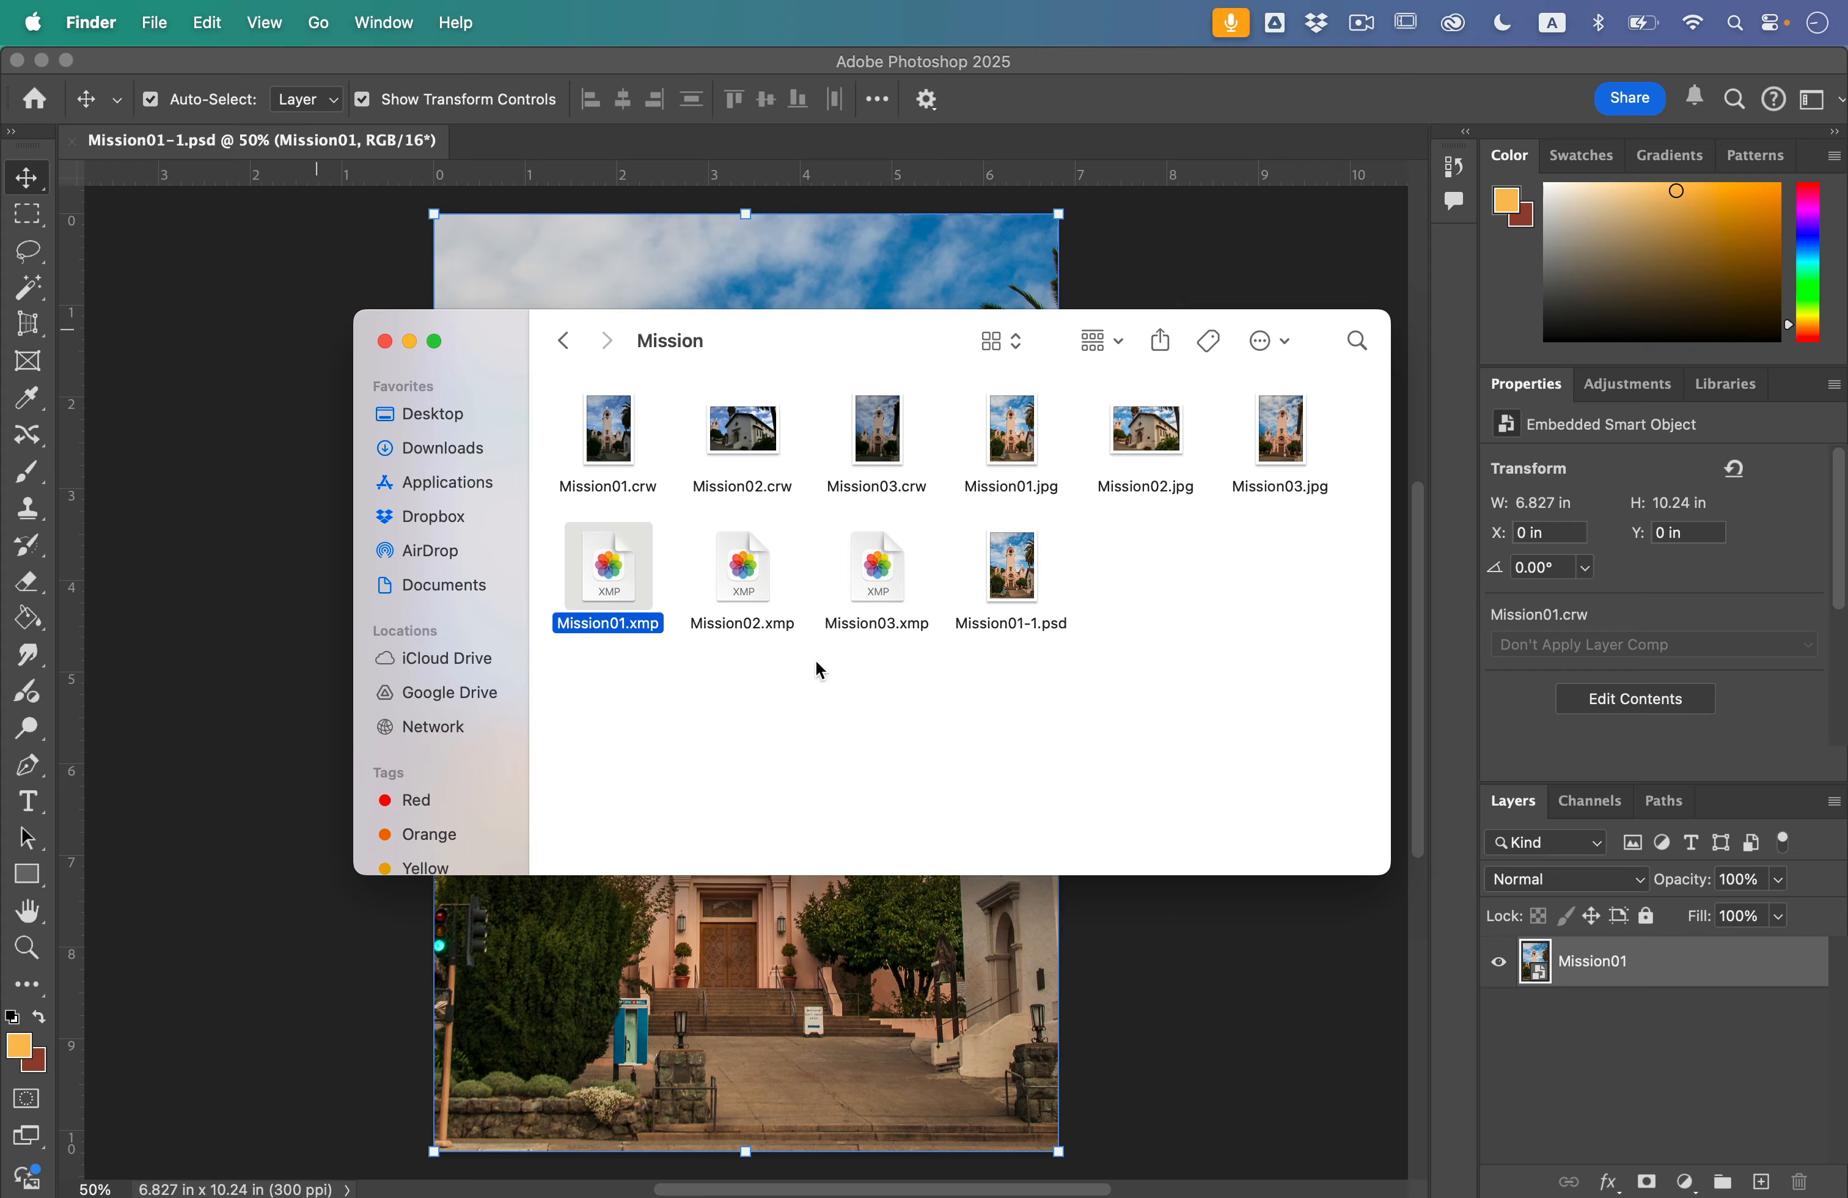
click(852, 681)
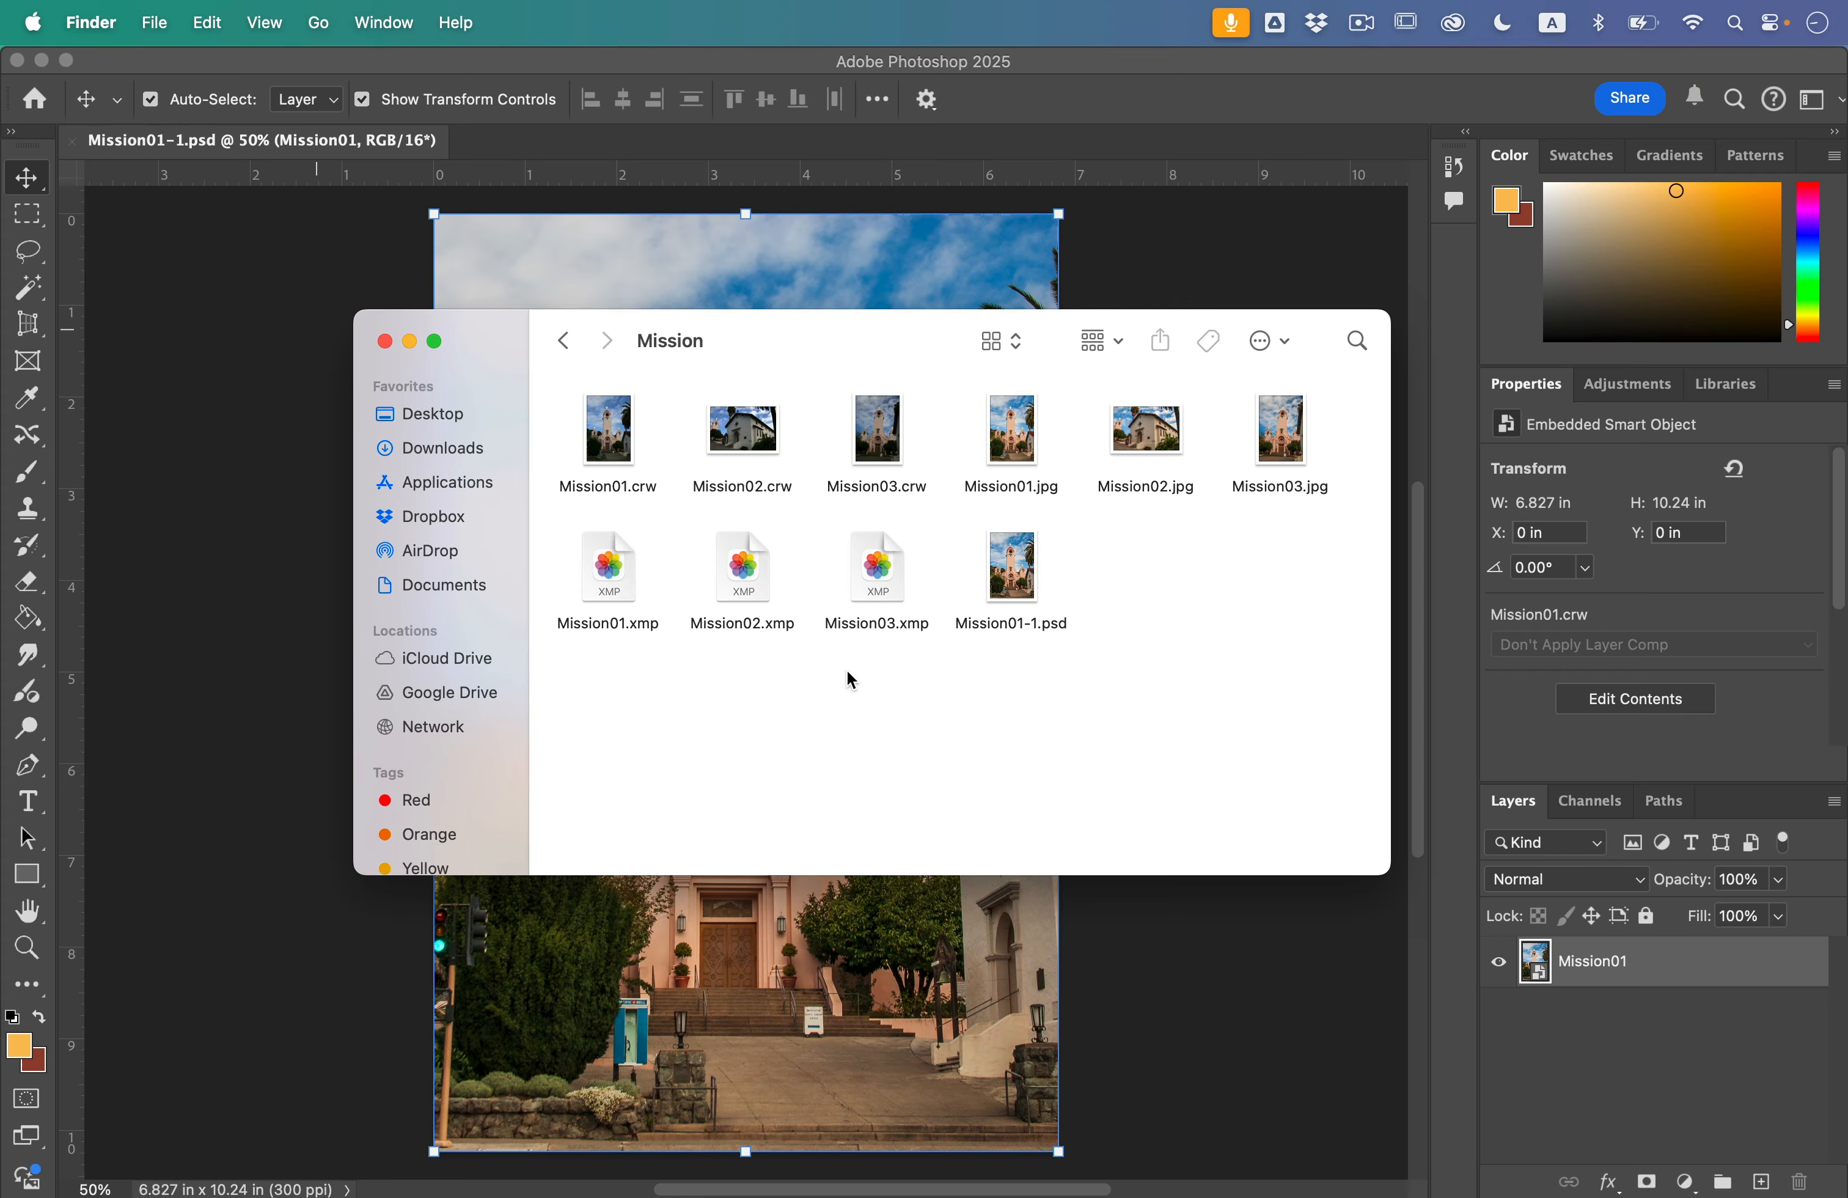